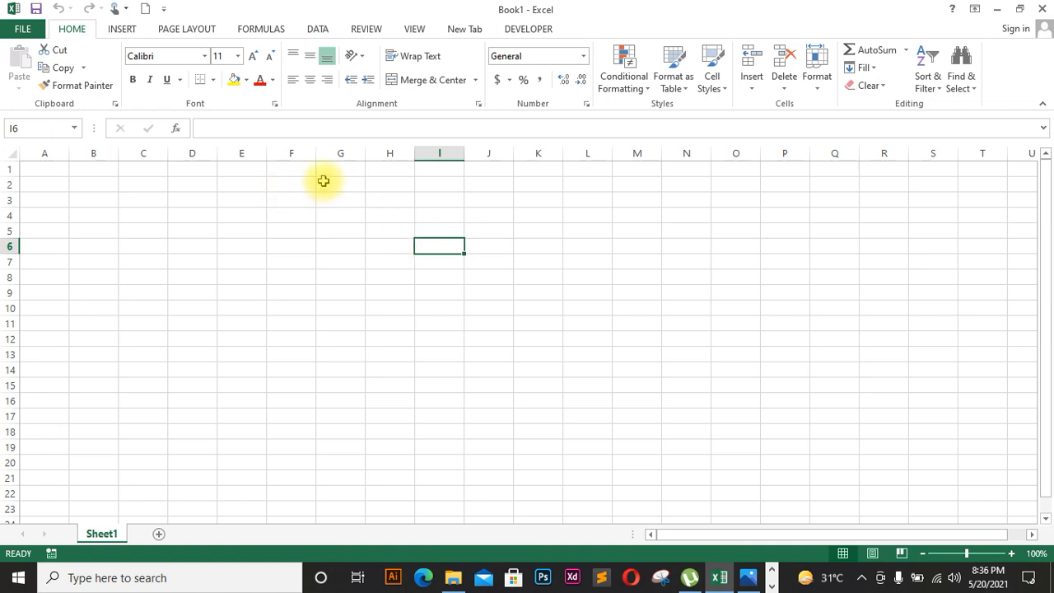
Step: Enter 'Loan Amount' in C4 and autofit column C to fit it
left_click(166, 215)
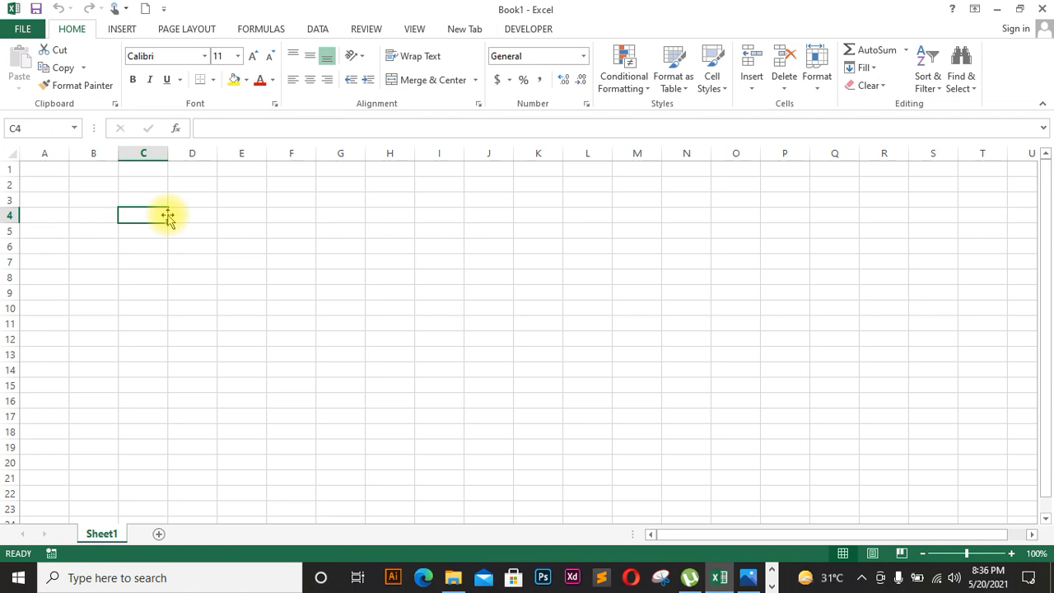
type("L")
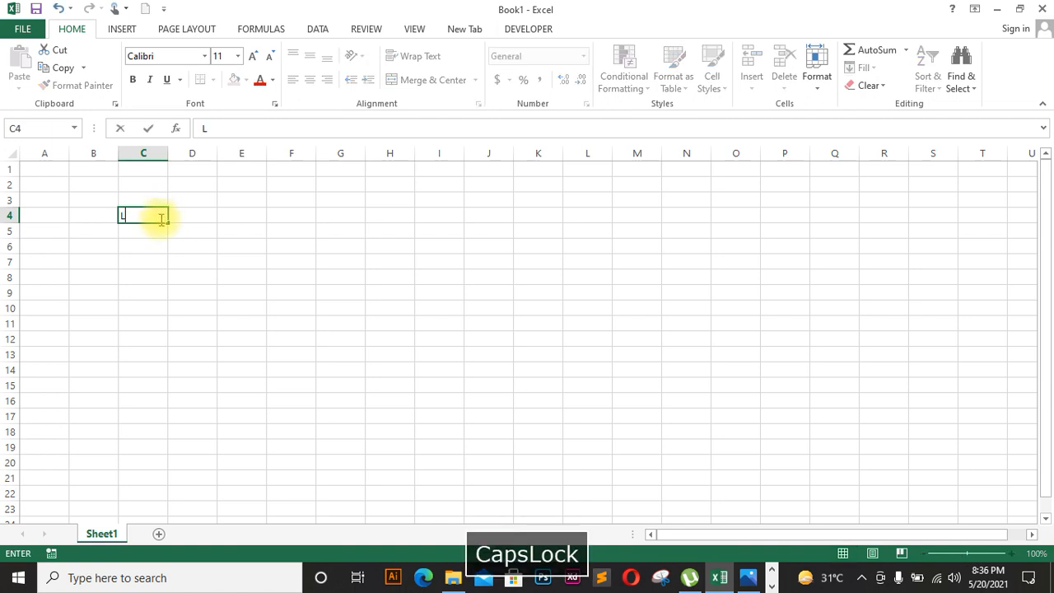
type("oan AMOUNT")
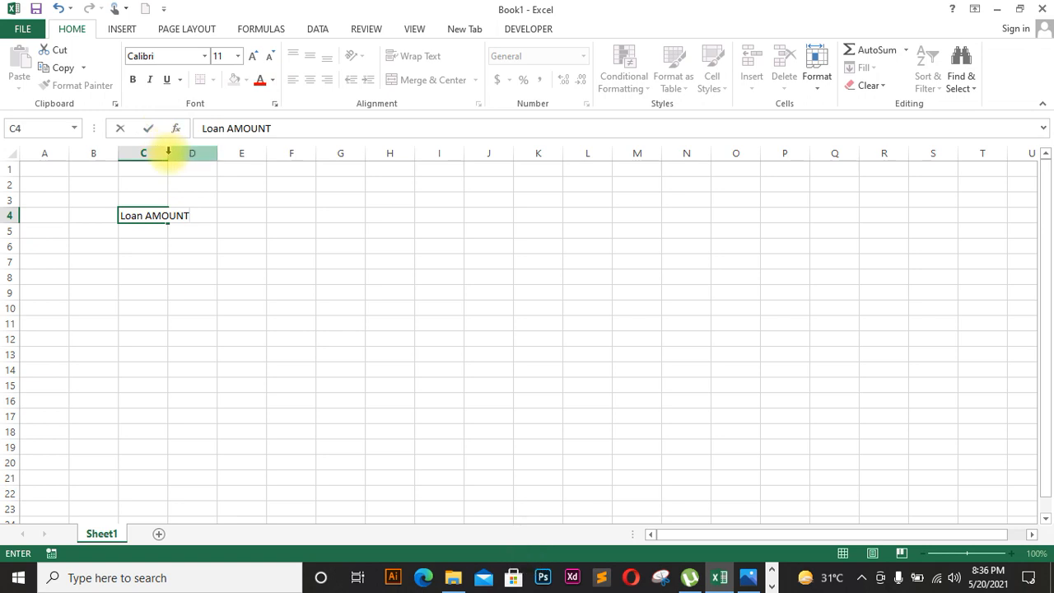
key("BackSpace")
key("BackSpace")
key("BackSpace")
key("Caps_Lock")
type("mount")
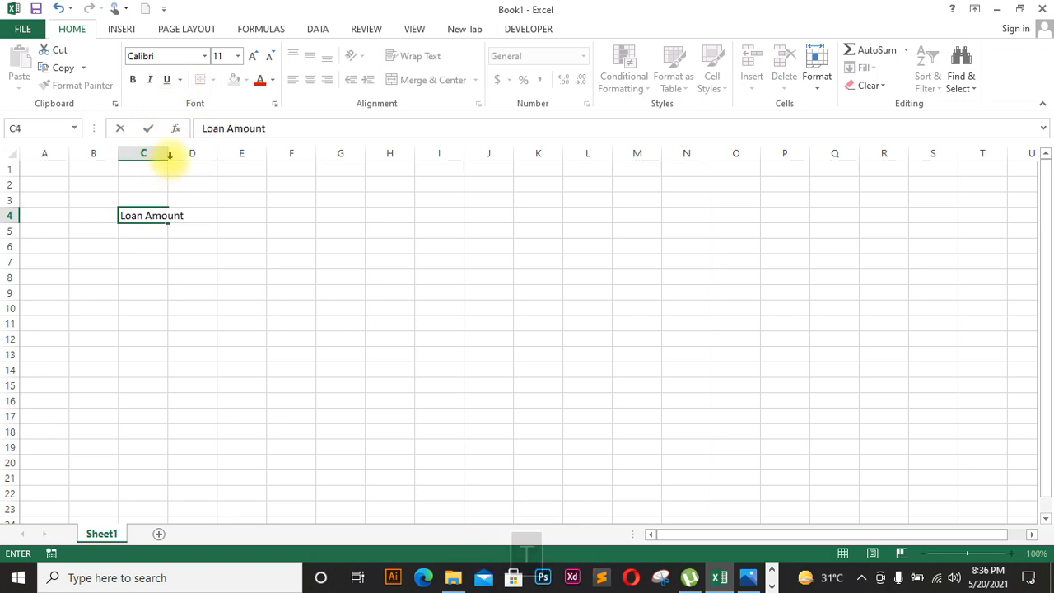
left_click(167, 154)
double_click(167, 154)
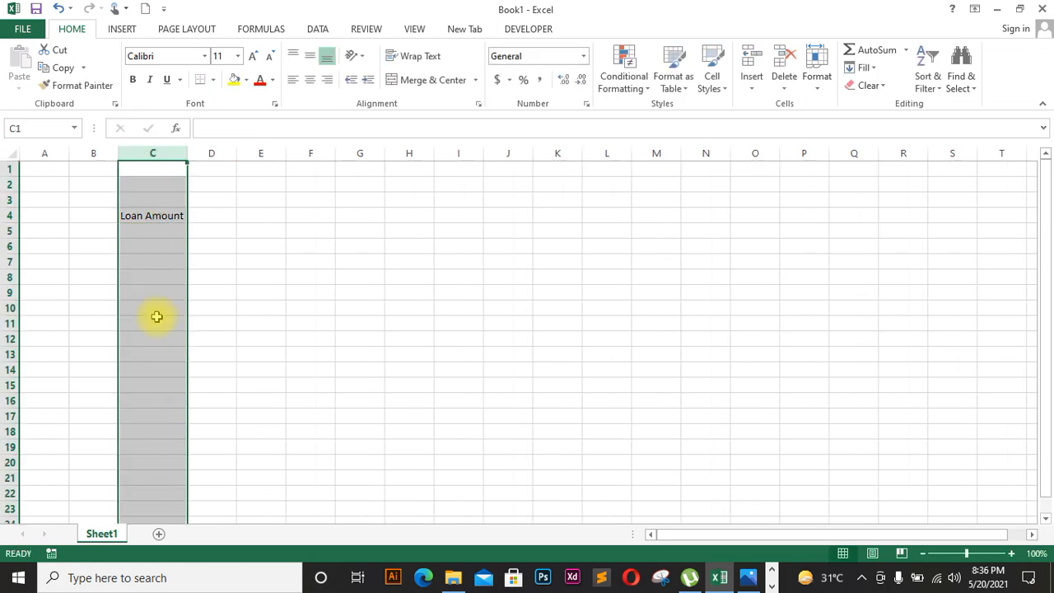
Step: Add the labels 'Interest Rate' in C6 and 'Tenure' in C8
left_click(149, 249)
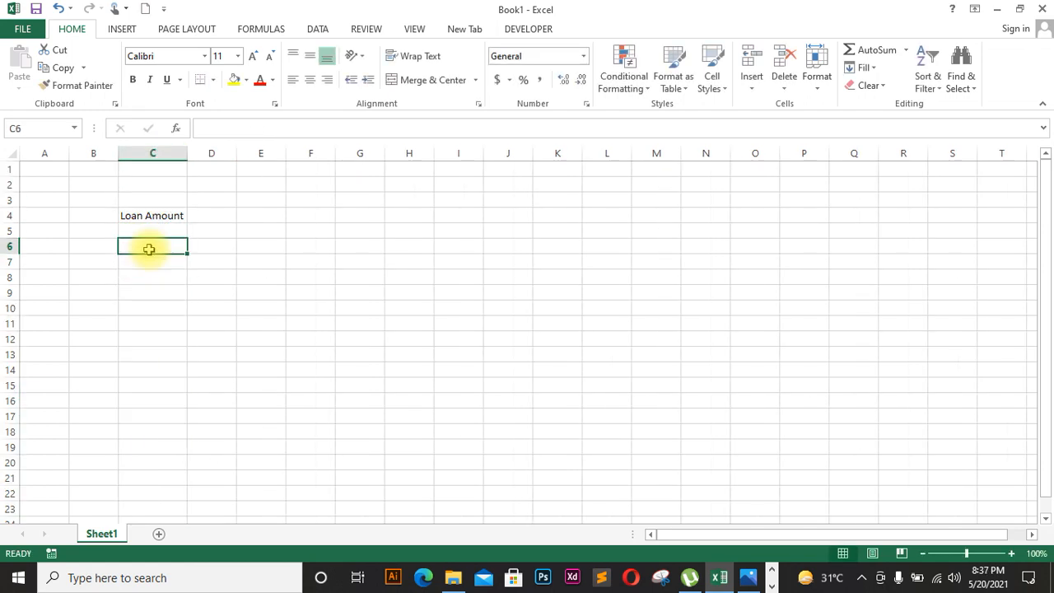
key("Caps_Lock")
type("I")
key("Caps_Lock")
type("nterest")
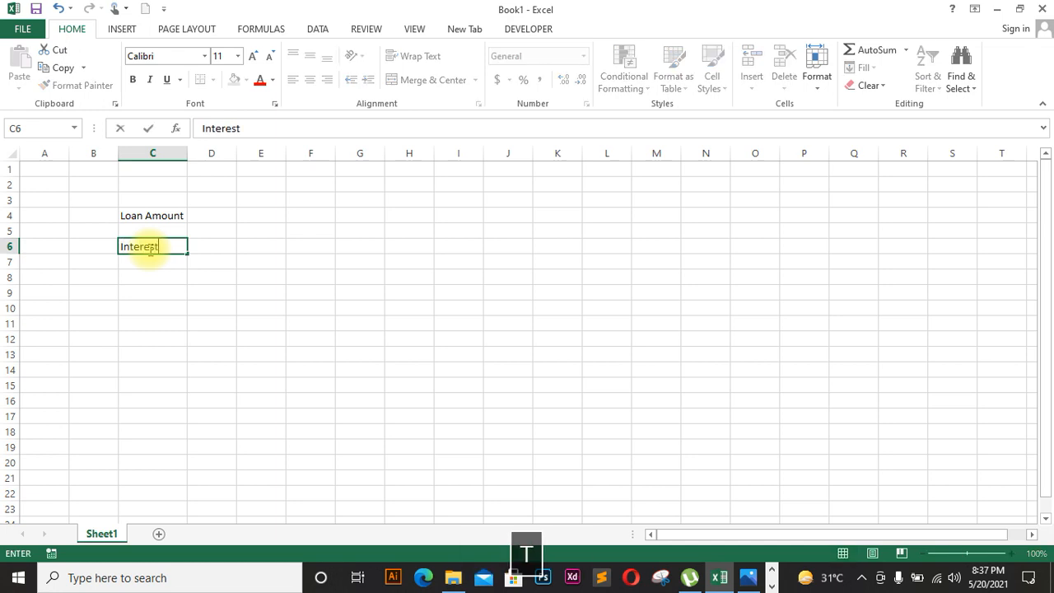
key("Caps_Lock")
type("Rate")
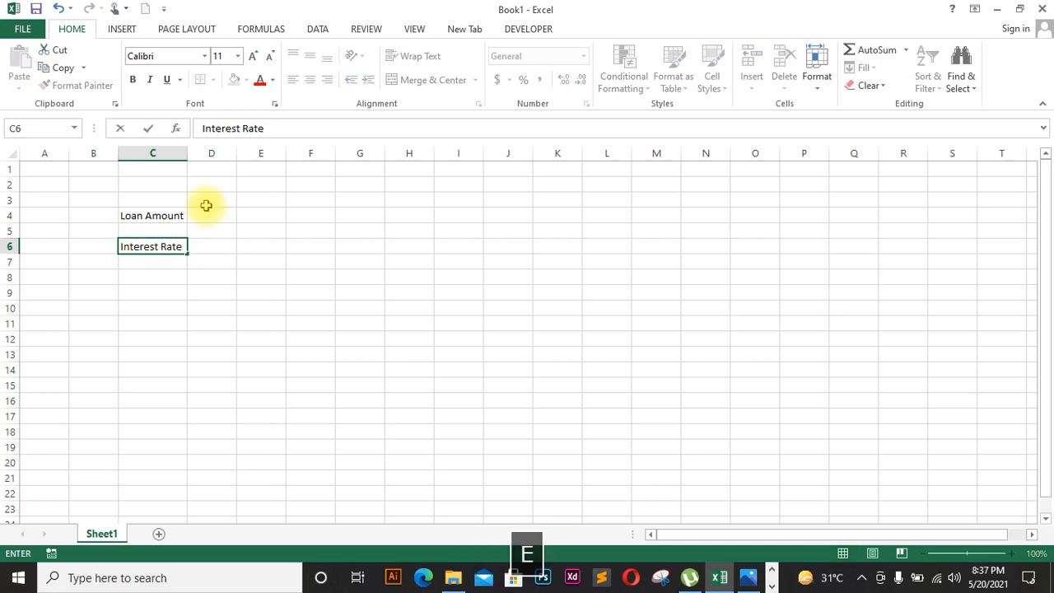
left_click(137, 271)
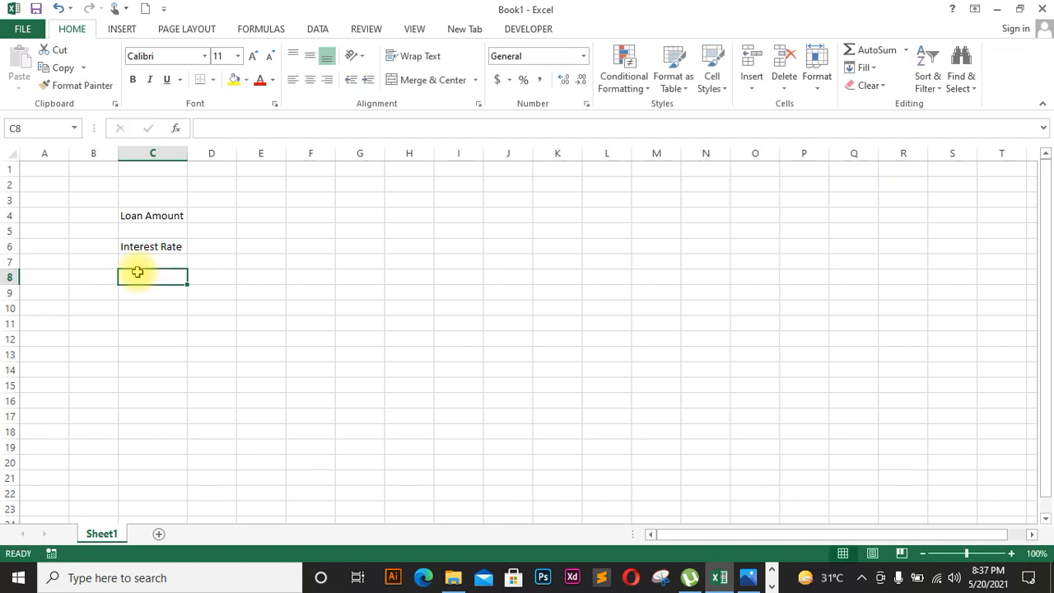
key("Caps_Lock")
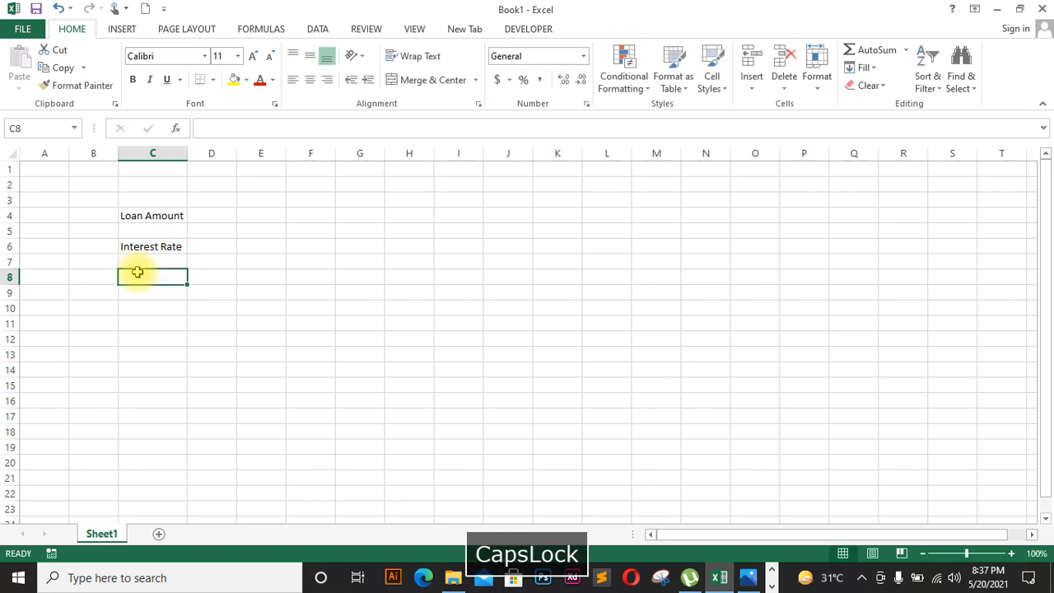
type("Tenure")
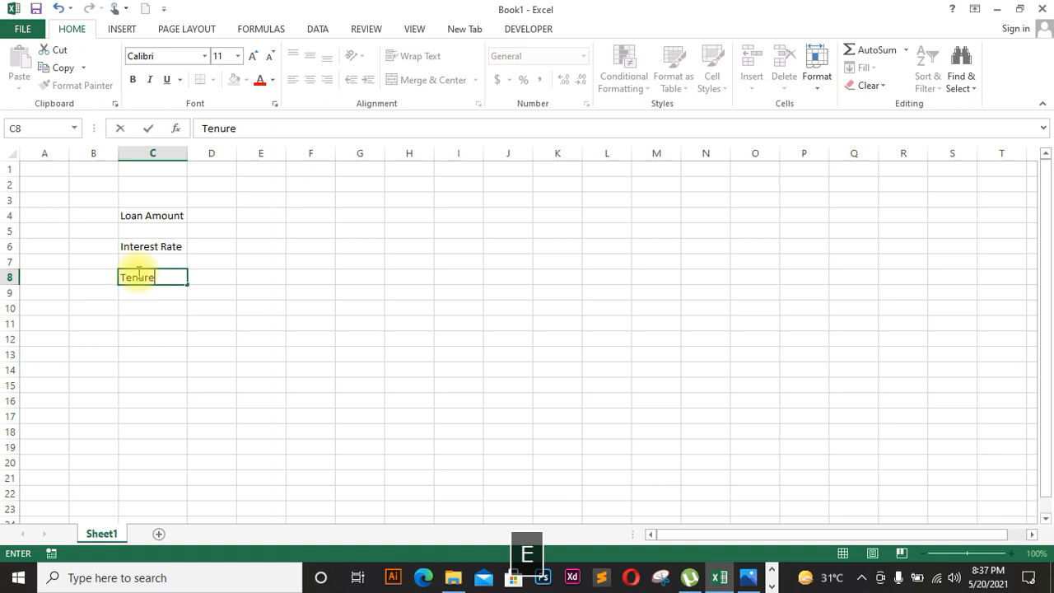
left_click(141, 320)
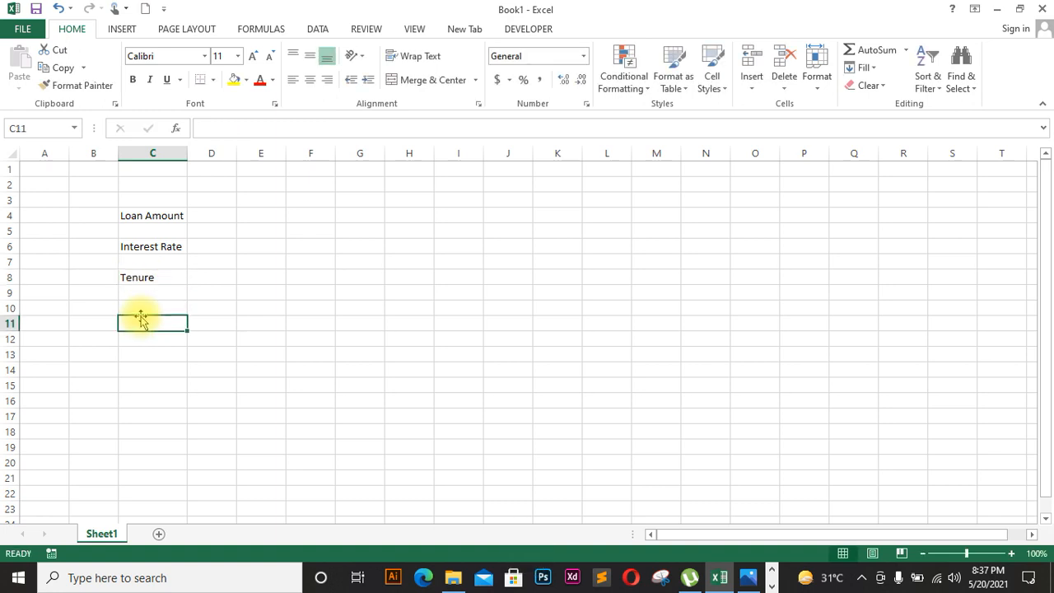
Step: Label C10 'Monthly Amount' and autofit column C again
left_click(140, 310)
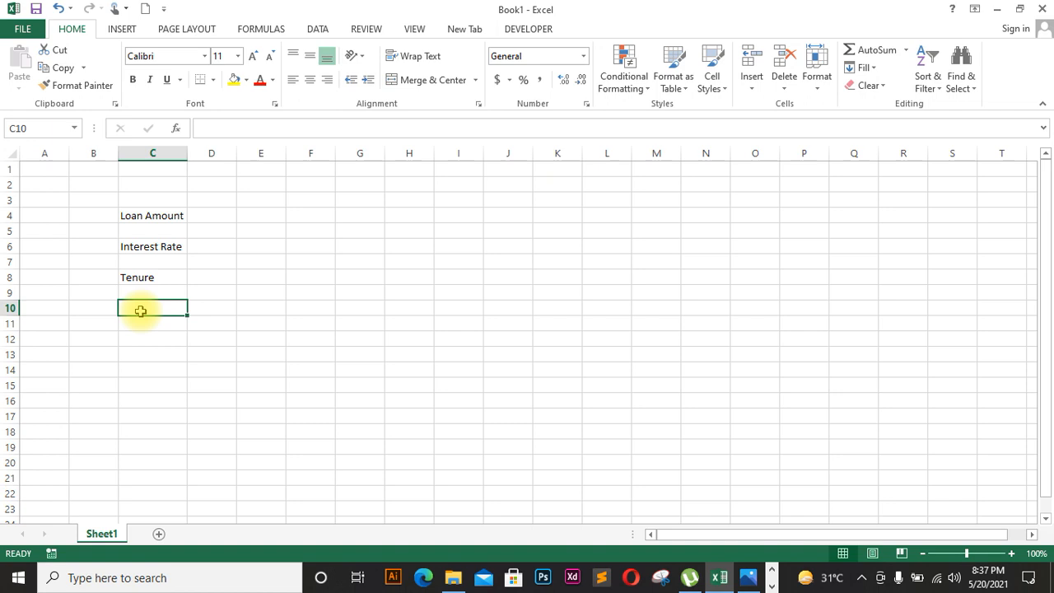
key("Caps_Lock")
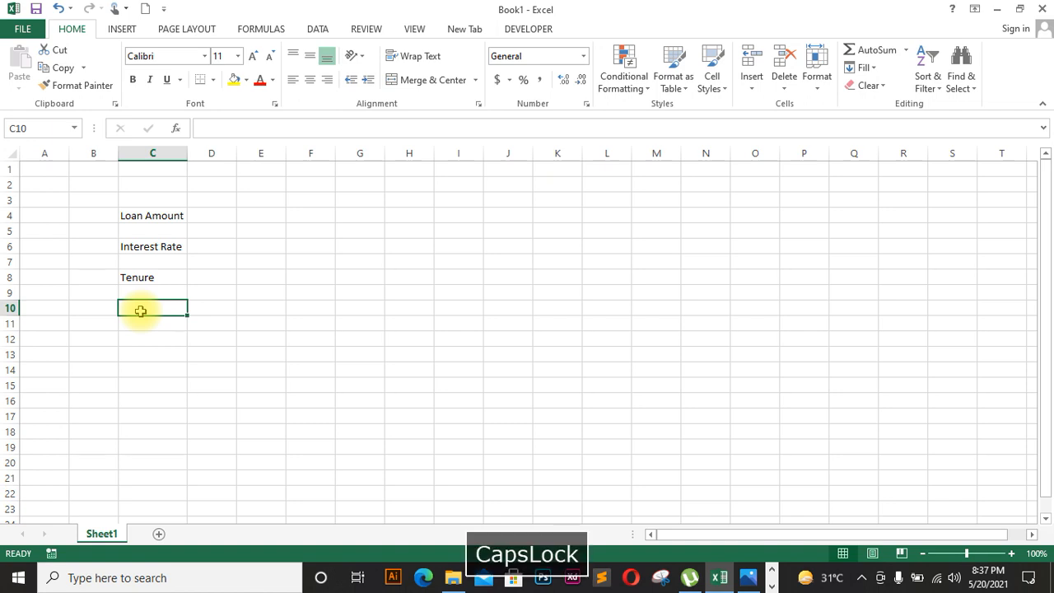
type("P")
key("Caps_Lock")
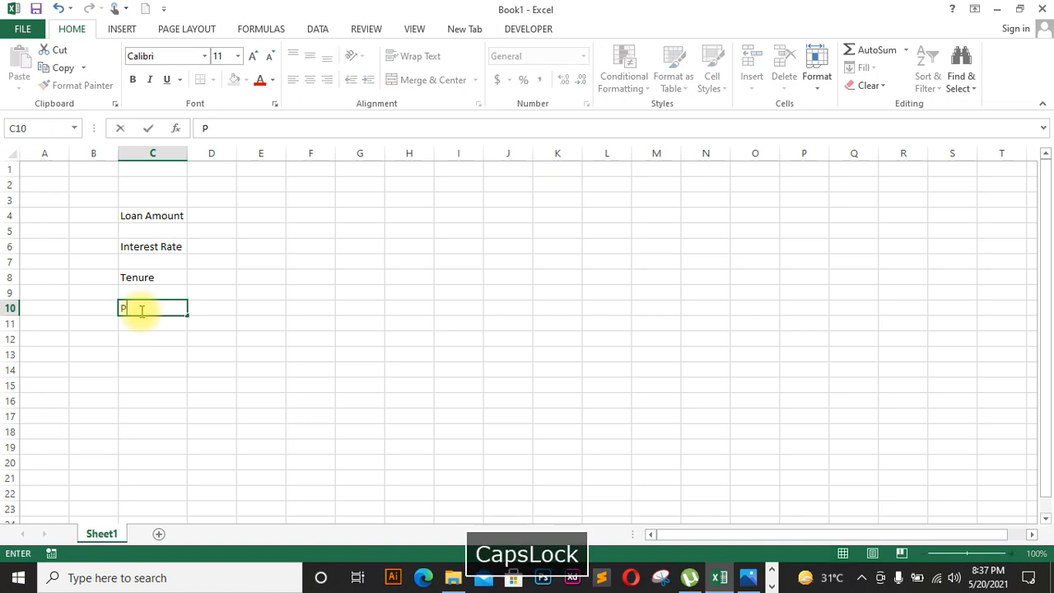
key("BackSpace")
type("N")
key("BackSpace")
type("M")
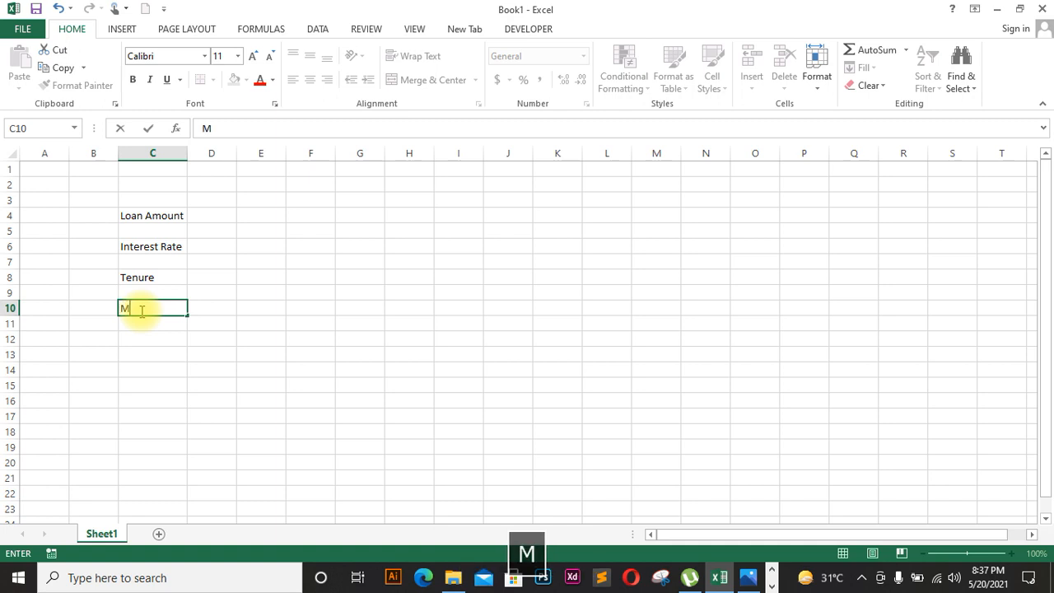
type("onthly ")
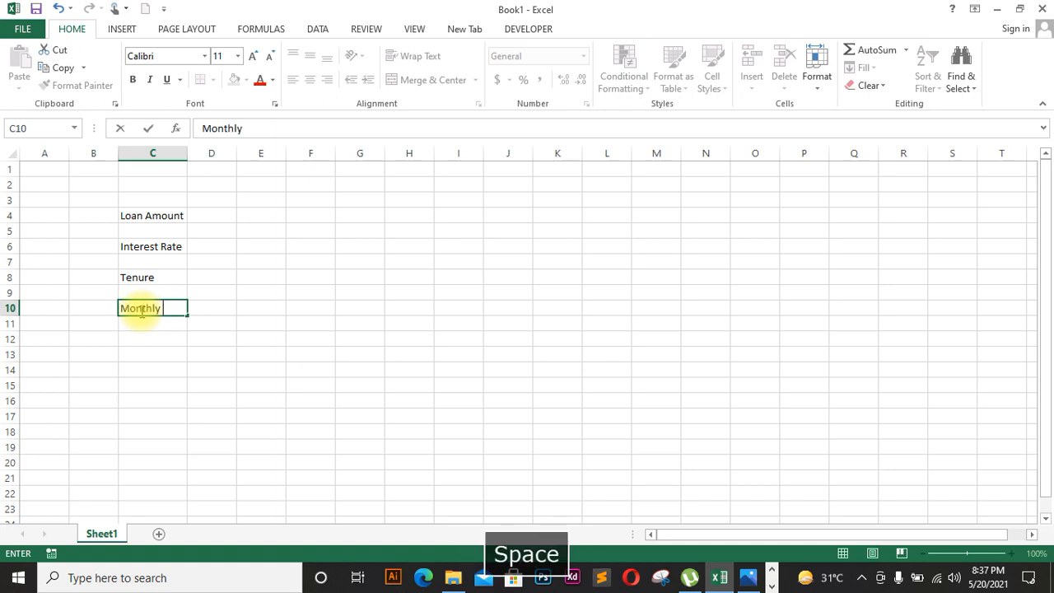
type("Amount")
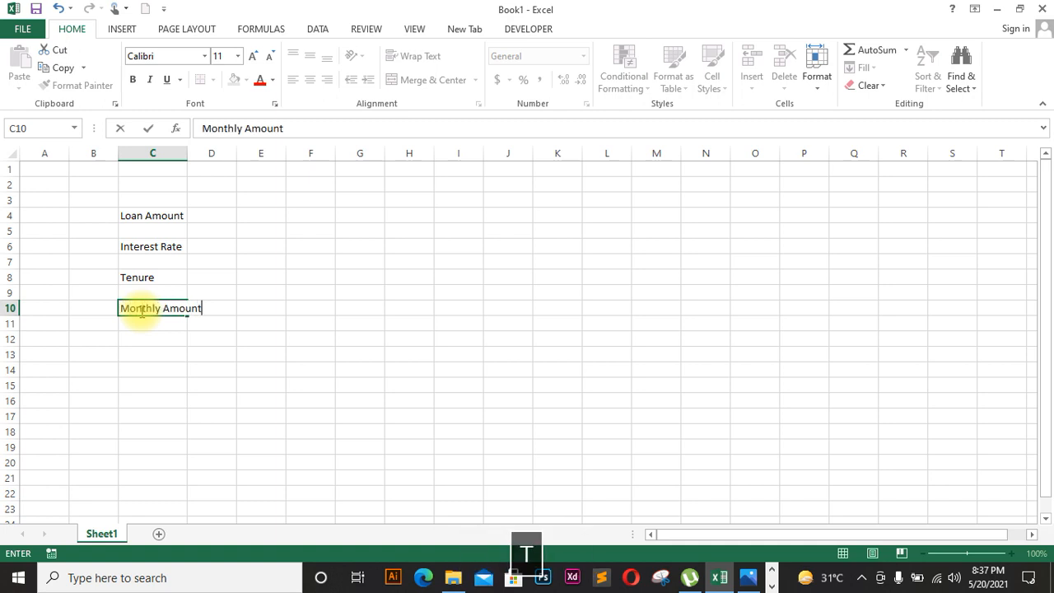
left_click(184, 151)
double_click(188, 153)
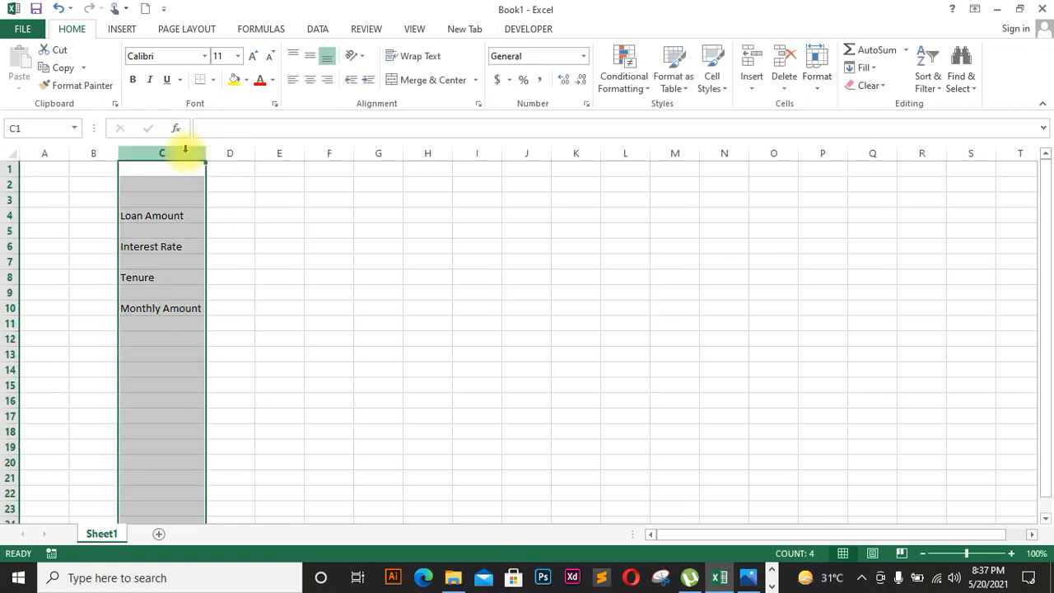
left_click(260, 274)
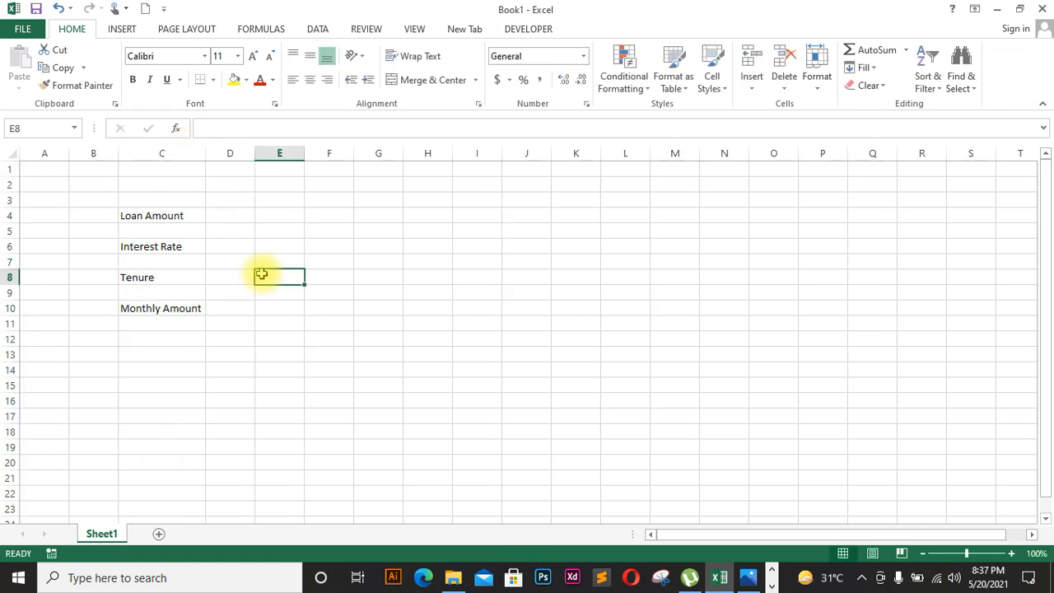
Step: Merge columns E to G into single value cells in rows 4, 6, 8 and 10
left_click_drag(271, 217, 359, 220)
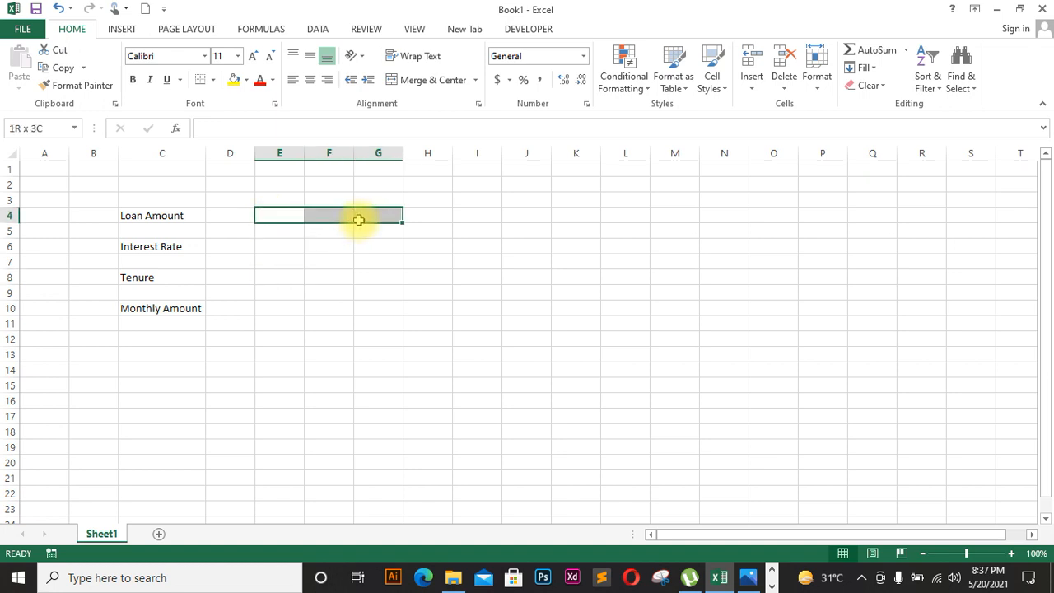
left_click(425, 80)
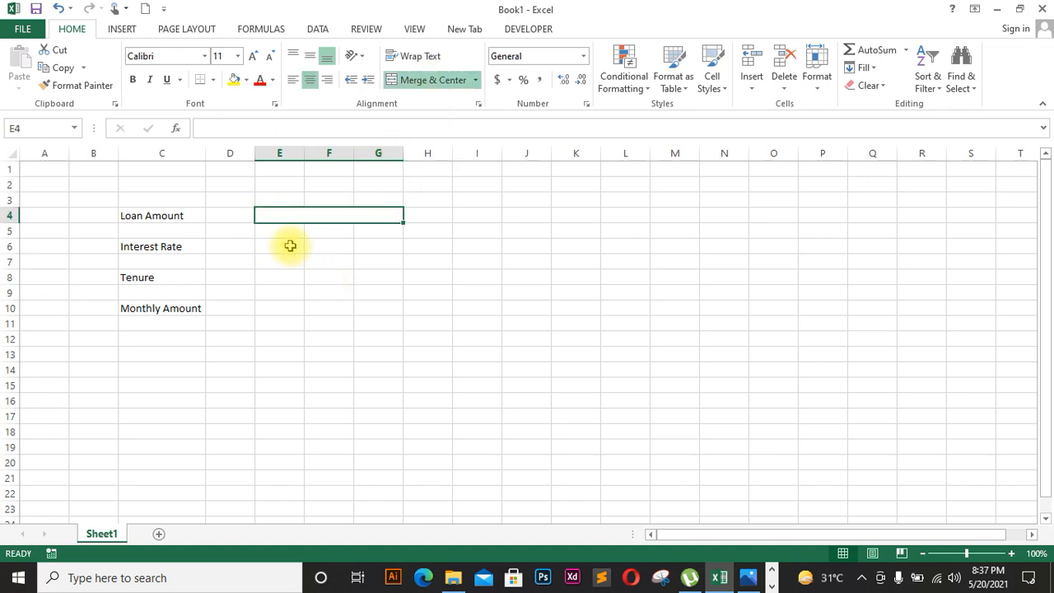
left_click_drag(290, 246, 360, 243)
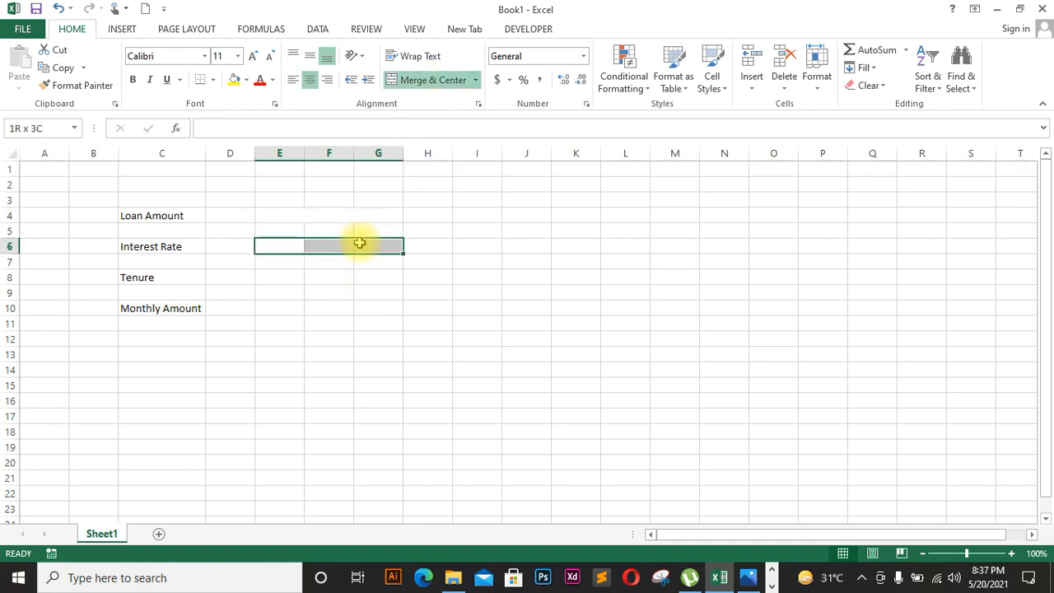
left_click(425, 80)
left_click_drag(266, 280, 380, 286)
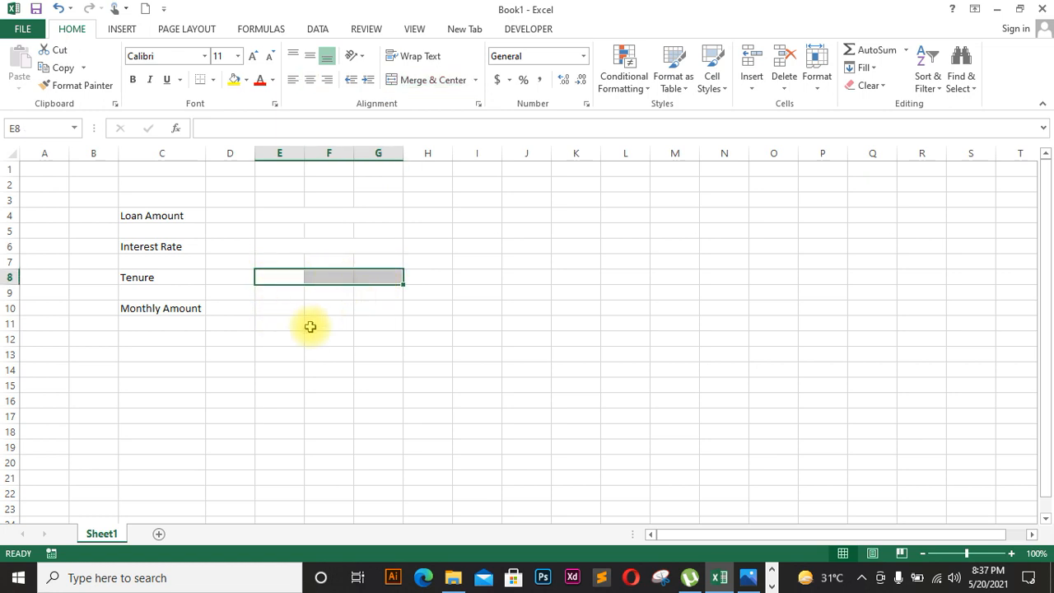
left_click_drag(275, 313, 387, 311)
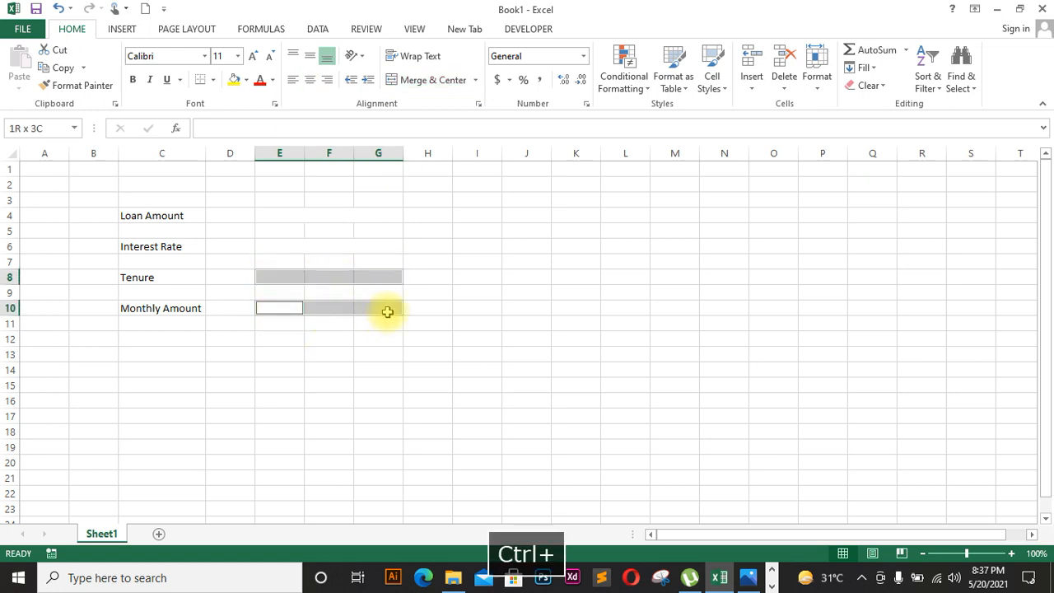
left_click(429, 79)
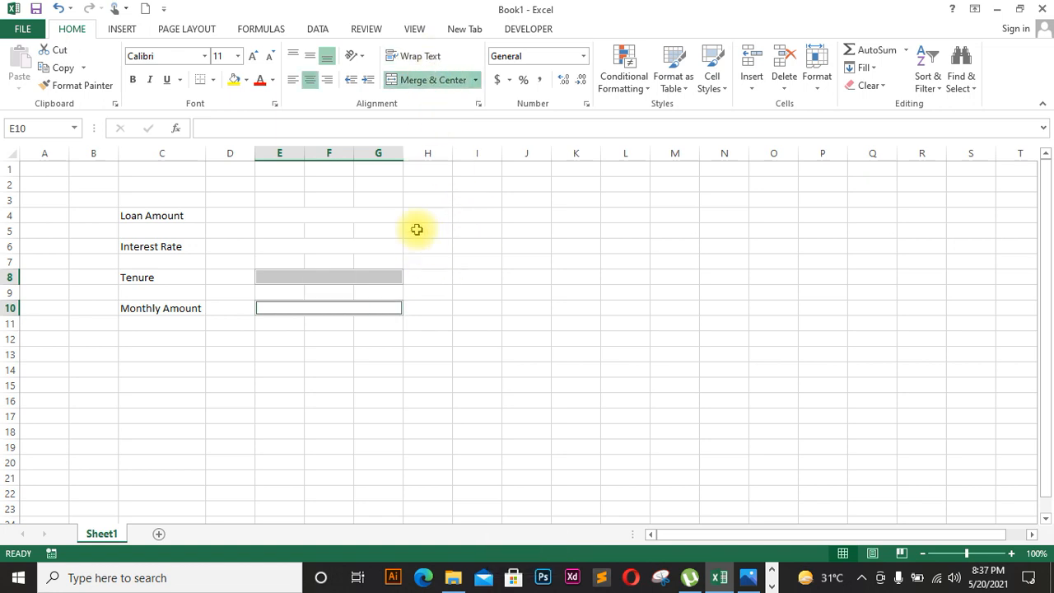
Step: Give all four merged value cells an outside border
left_click(365, 248, "ctrl")
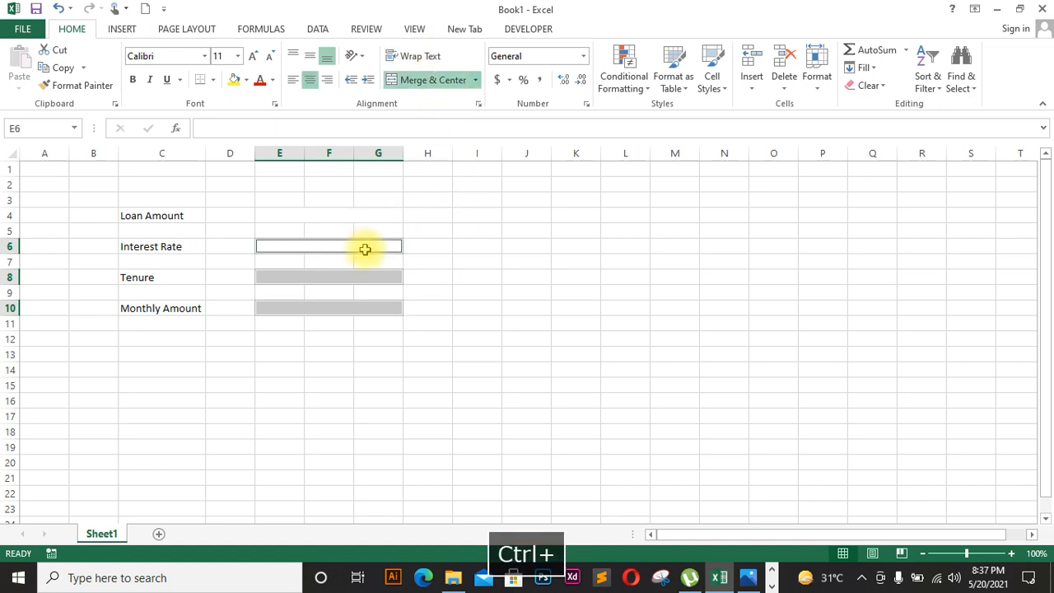
left_click(353, 215, "ctrl")
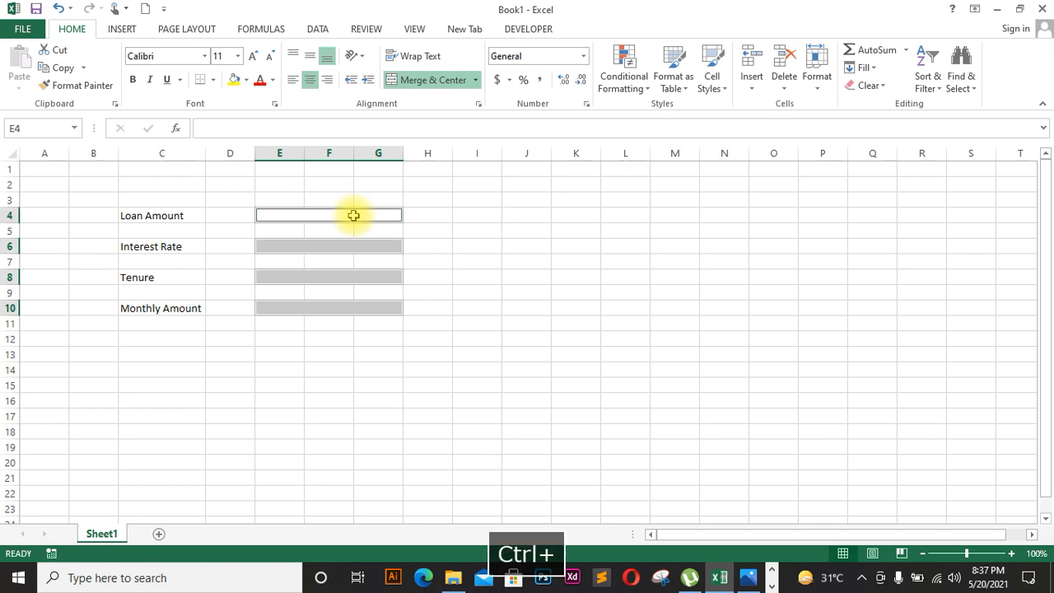
left_click(212, 80)
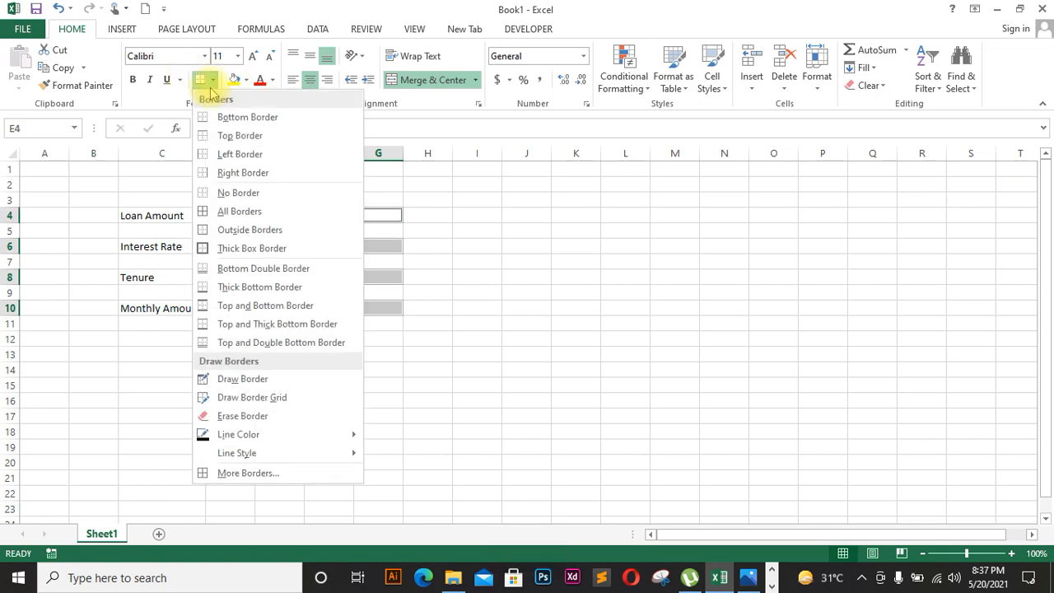
left_click(242, 229)
left_click(568, 260)
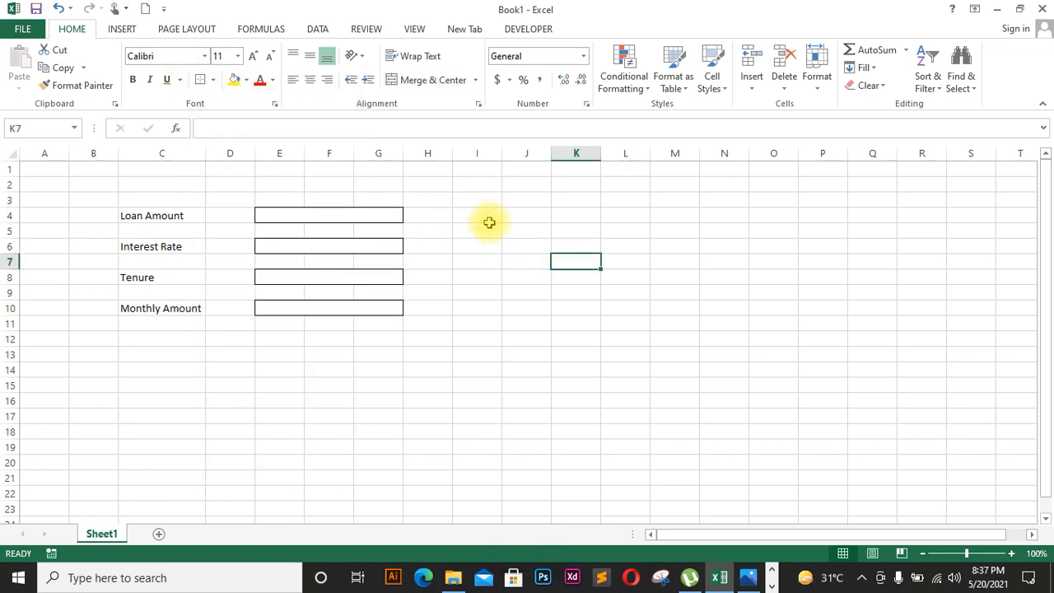
left_click(489, 215)
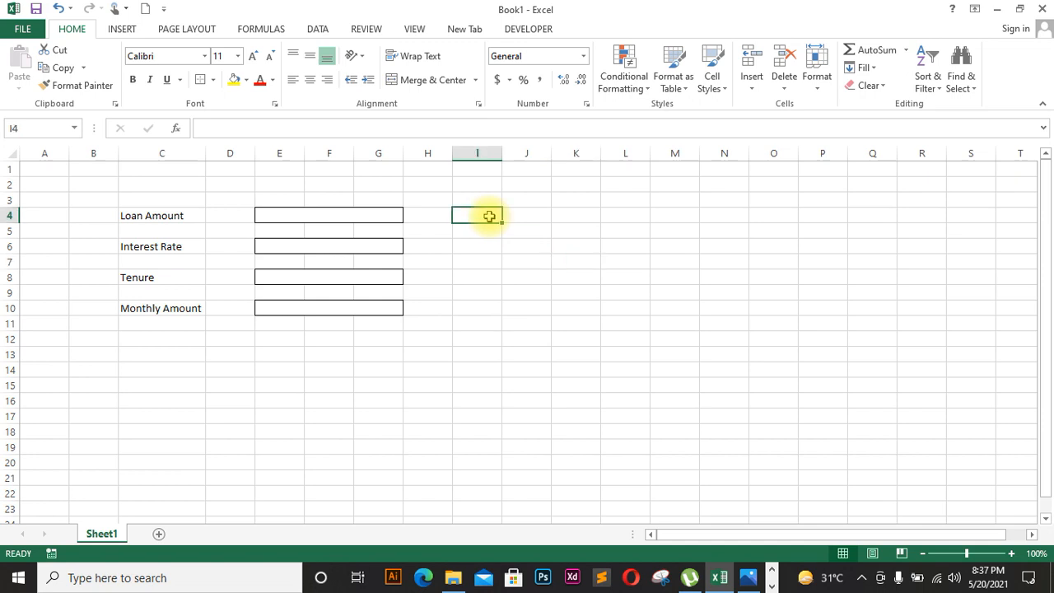
Step: Type the Name of Customer label in I4 and autofit column I
key("Caps_Lock")
type("Nam eo f")
key("Caps_Lock")
type("C")
key("Caps_Lock")
type("ustomer")
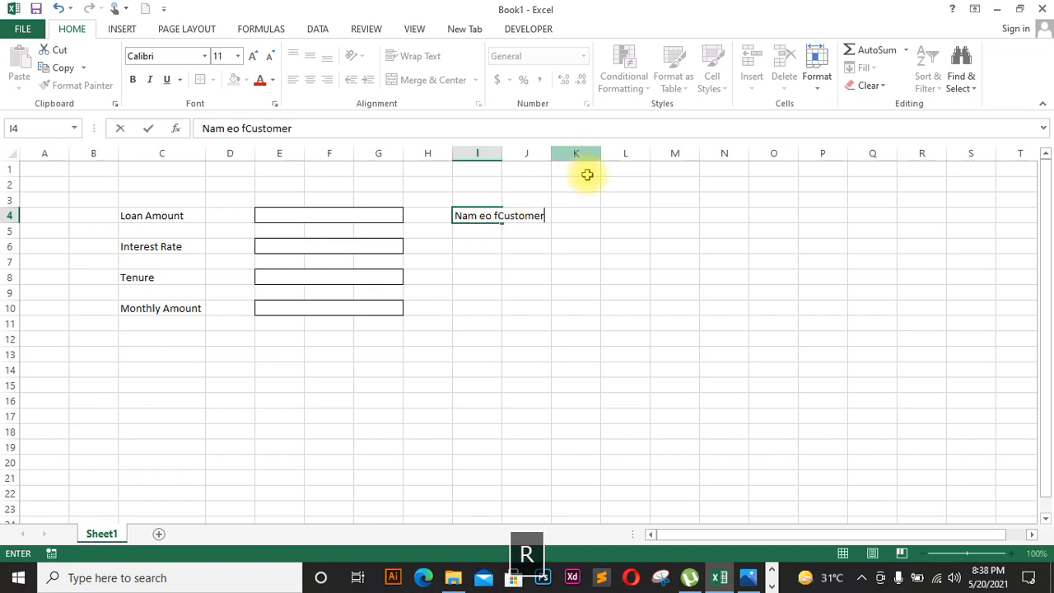
left_click(495, 154)
double_click(502, 154)
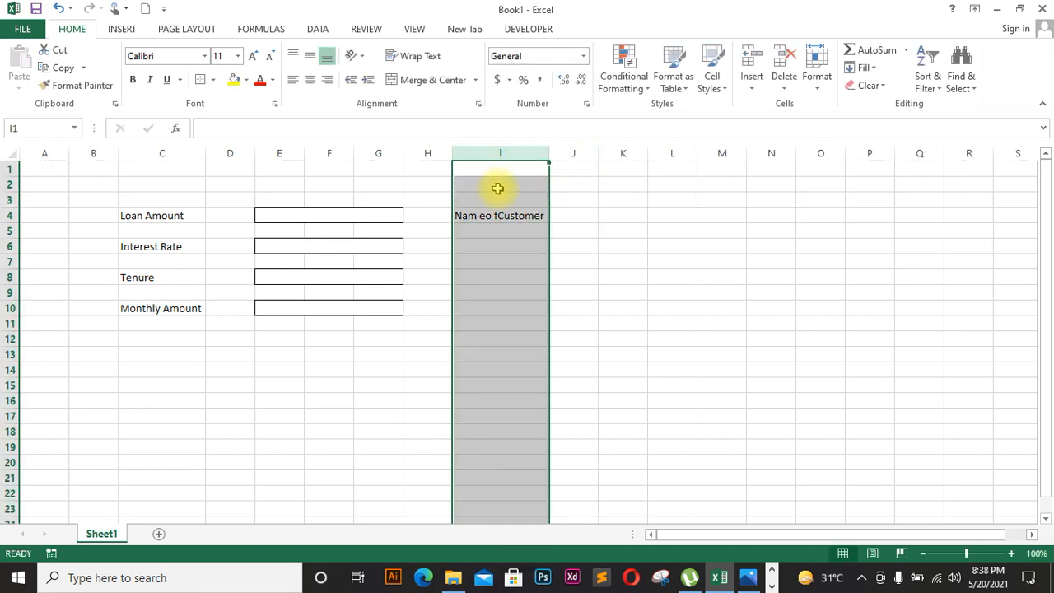
Step: Correct the typos so I4 reads 'Name of Customer'
left_click(497, 217)
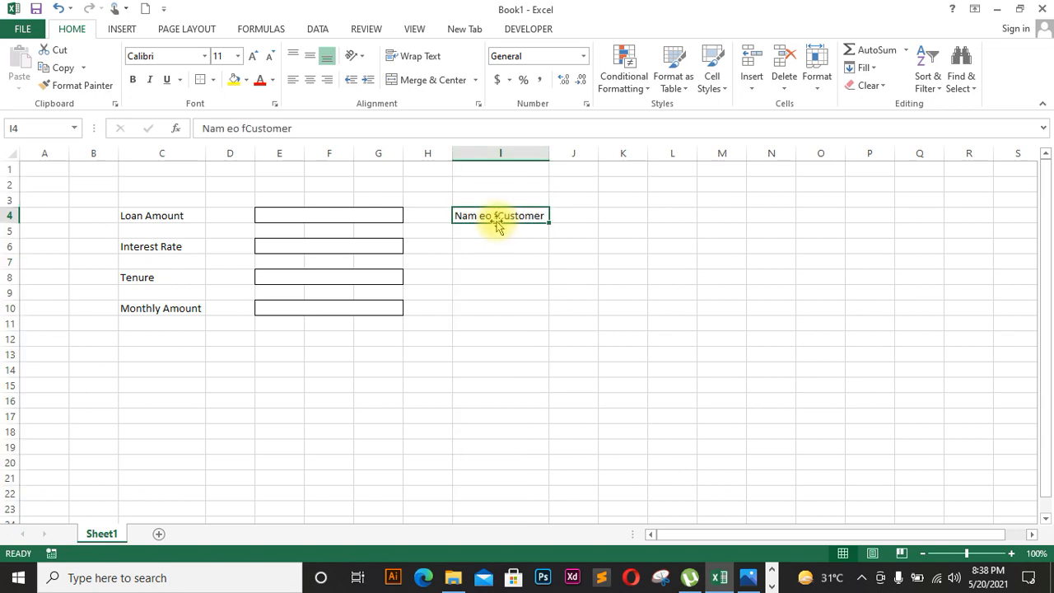
key("BackSpace")
key("BackSpace")
key("BackSpace")
key("BackSpace")
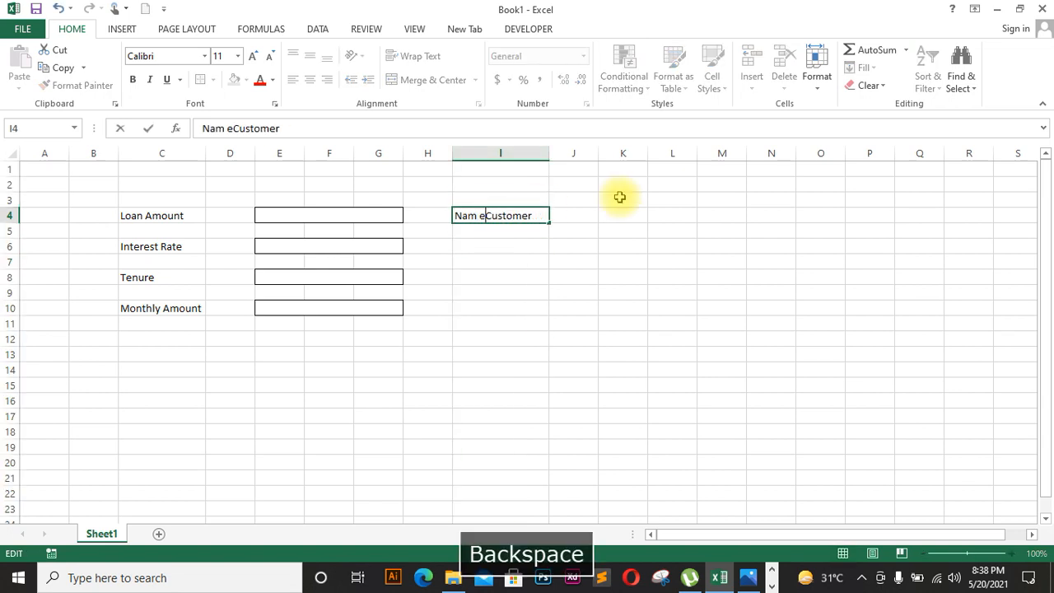
type("of")
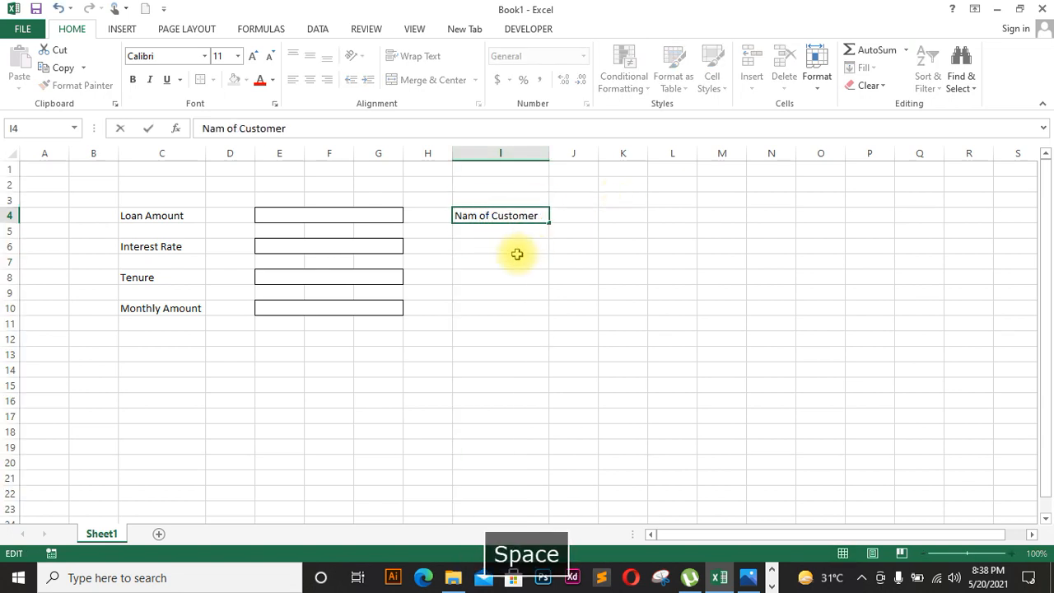
left_click(477, 217)
type("w")
key("BackSpace")
type("e")
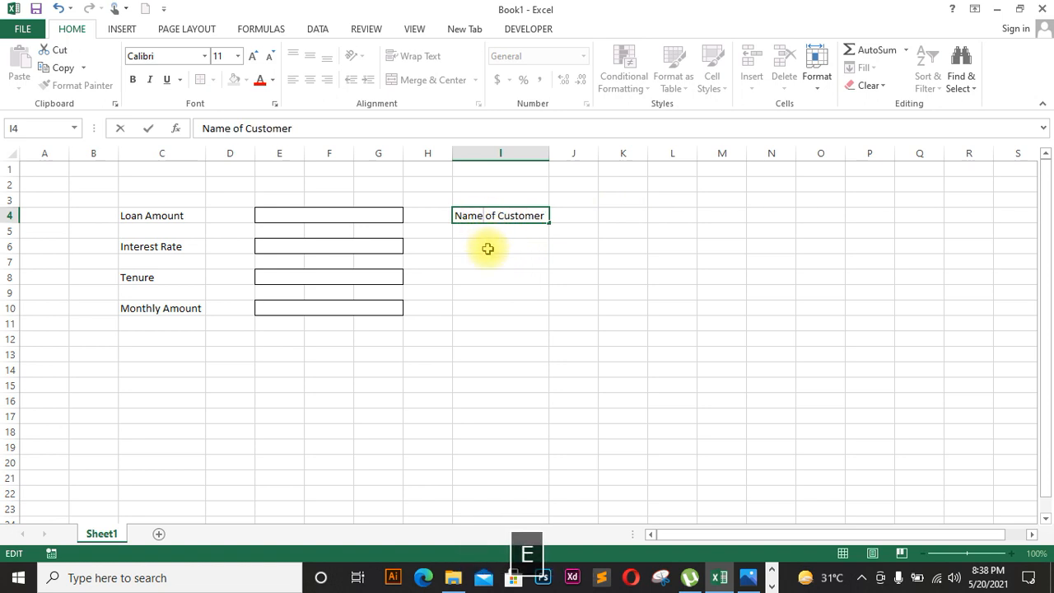
left_click(488, 248)
Step: Enter 'Customer ID' in I6 and 'Bank Name' in I8
key("Caps_Lock")
type("Cu")
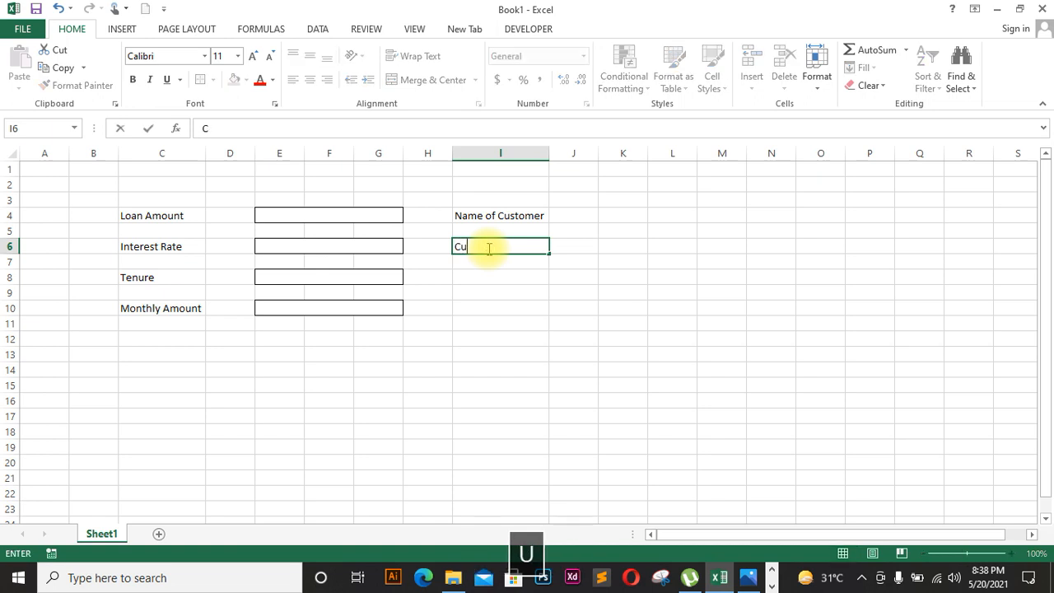
type("stomer ID")
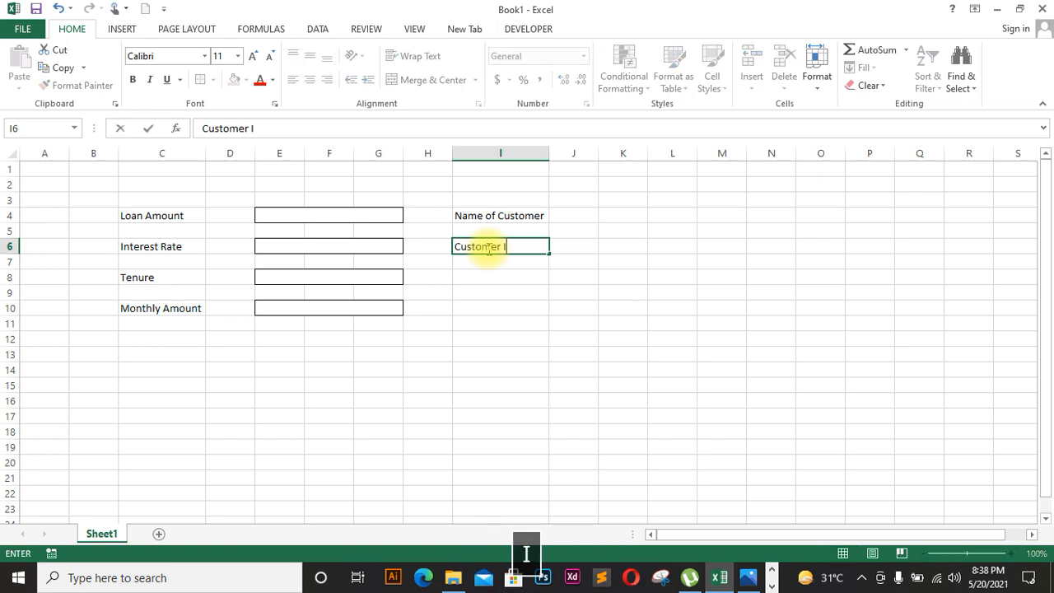
left_click(483, 277)
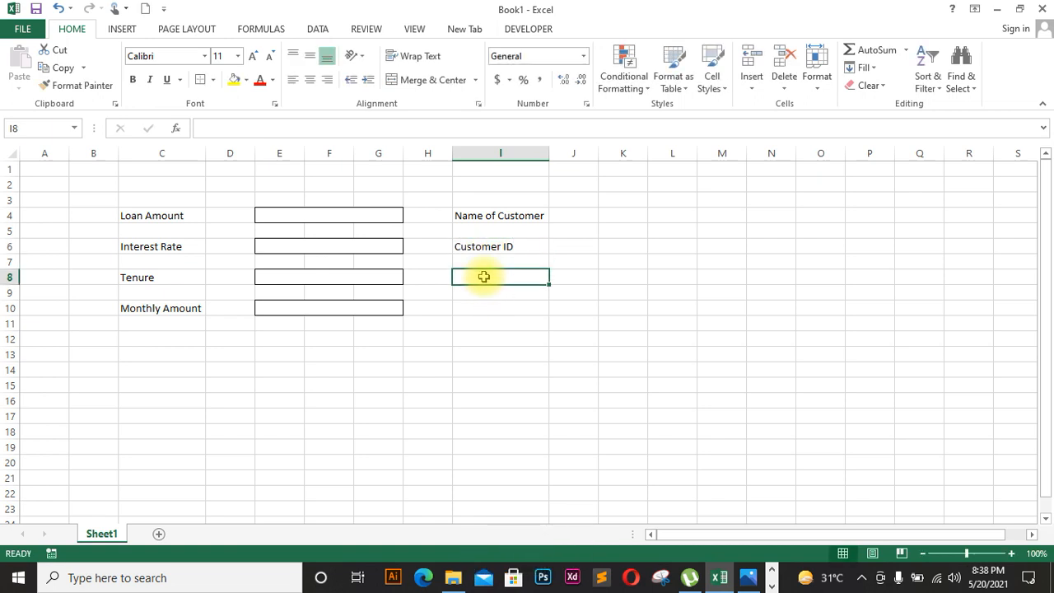
key("Caps_Lock")
type("Bank")
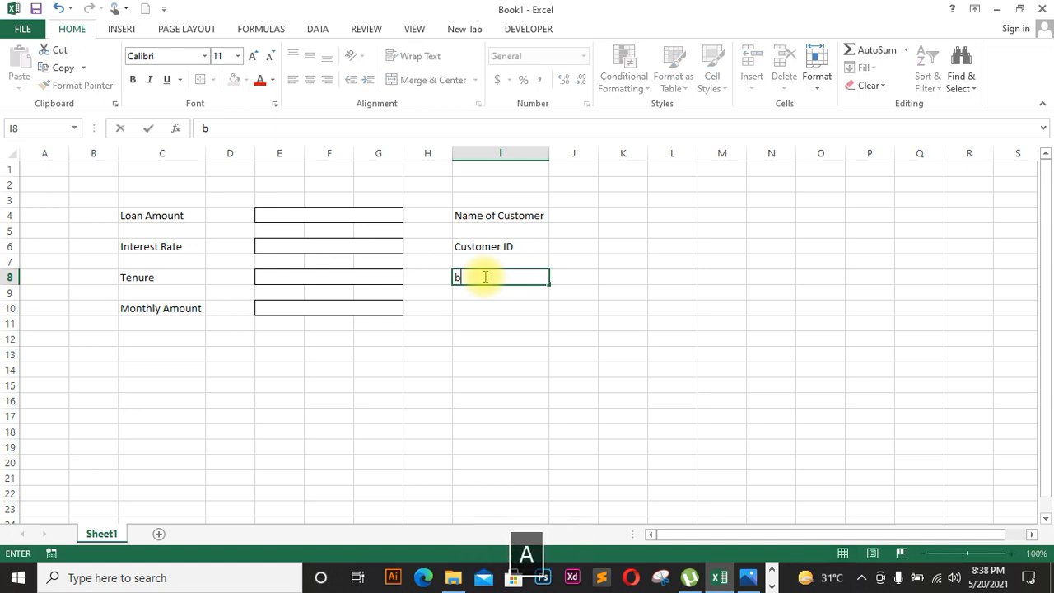
key("Caps_Lock")
type("Name")
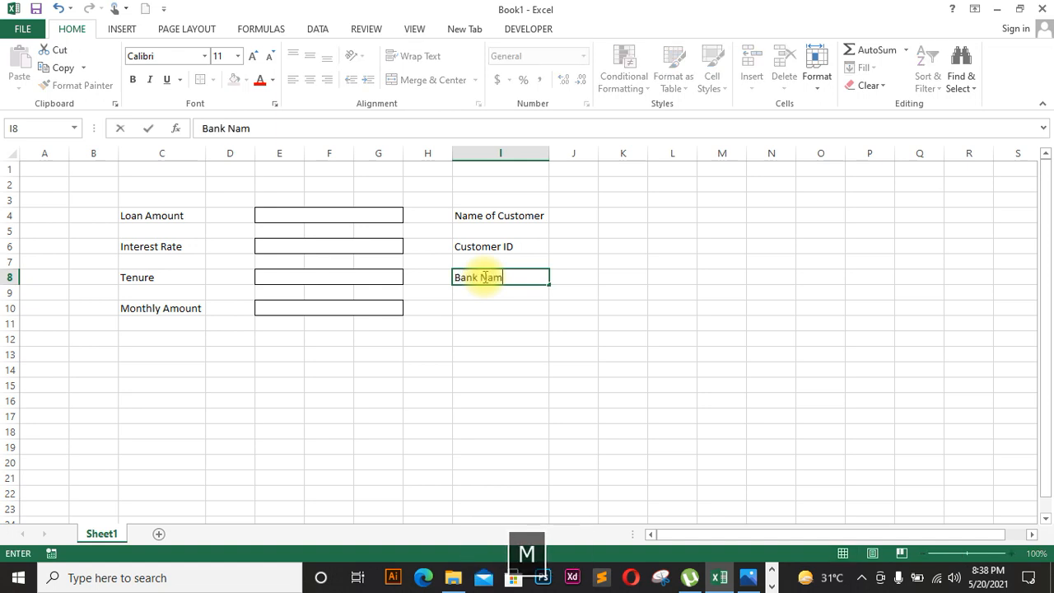
left_click(505, 312)
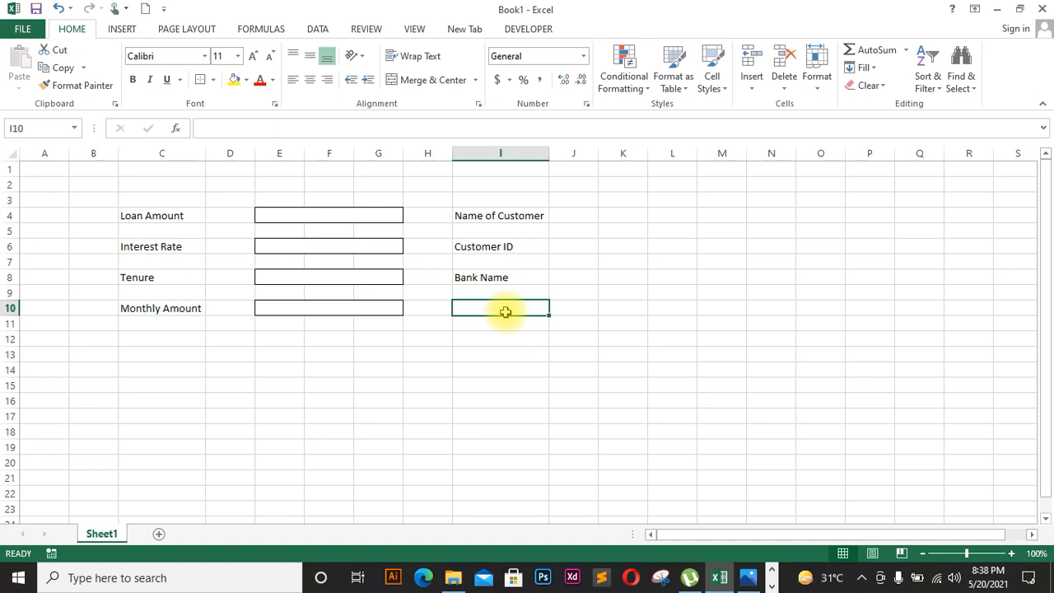
key("Caps_Lock")
Step: Finish the 'Items' label in I10
type("I")
key("Caps_Lock")
type("tems")
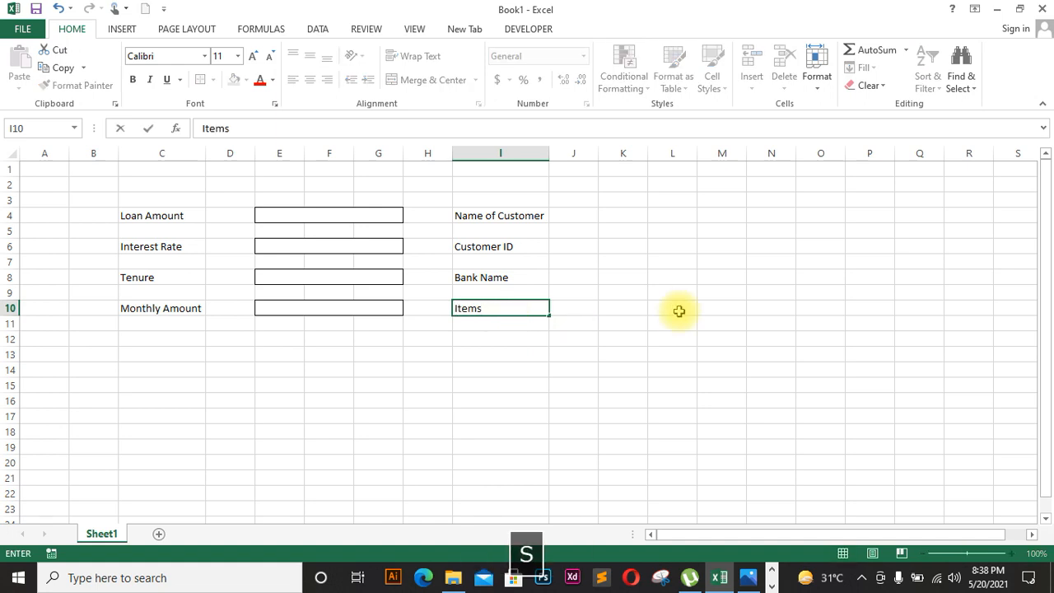
left_click(651, 306)
Step: Merge K:M in rows 4, 6, 8 and 10 and outline each with an outside border
left_click_drag(602, 216, 731, 212)
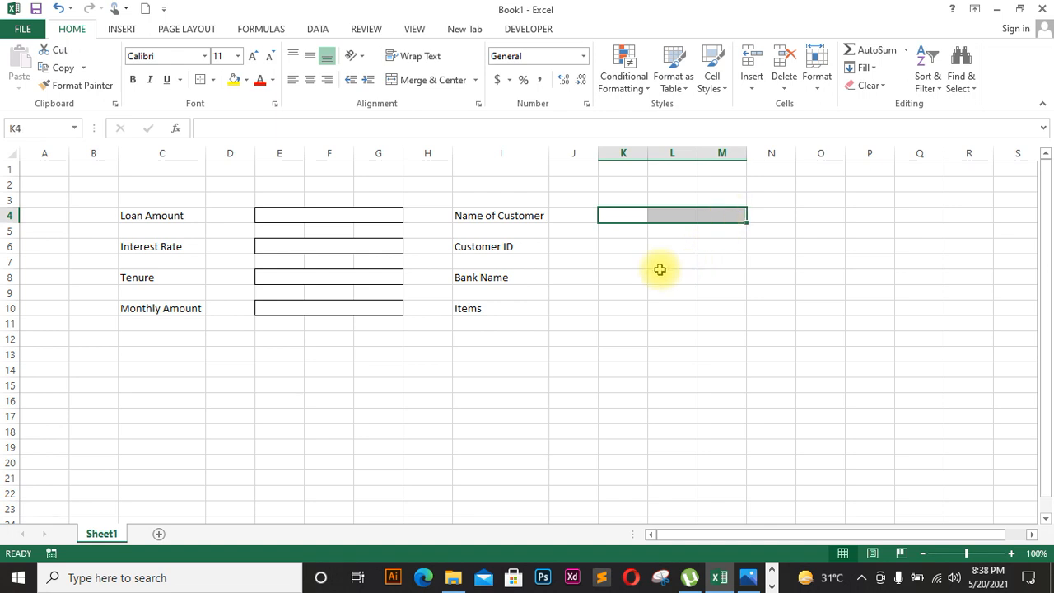
left_click_drag(609, 247, 718, 242, "ctrl")
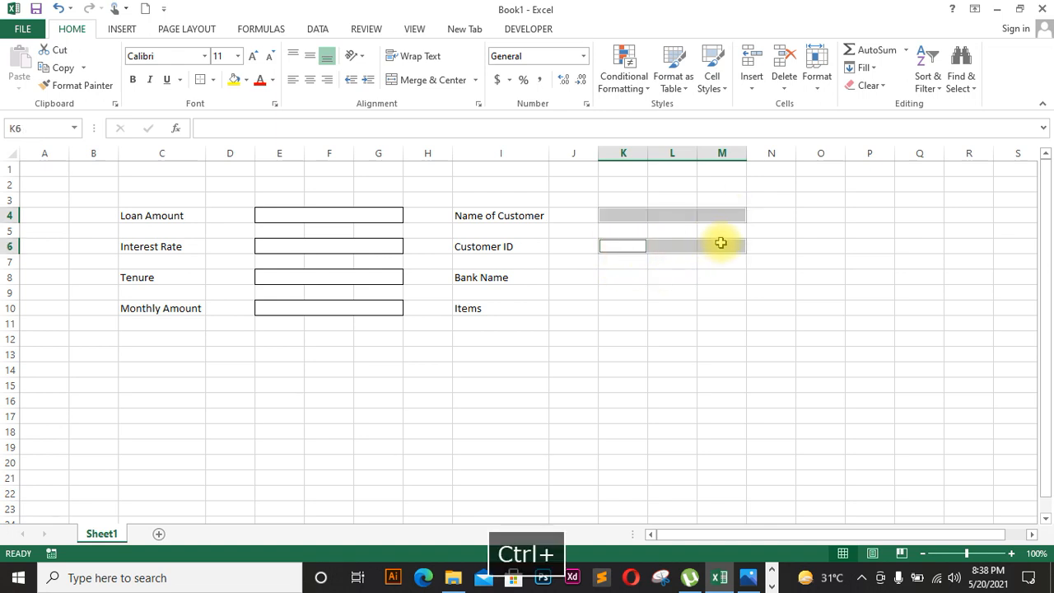
left_click_drag(611, 280, 715, 276, "ctrl")
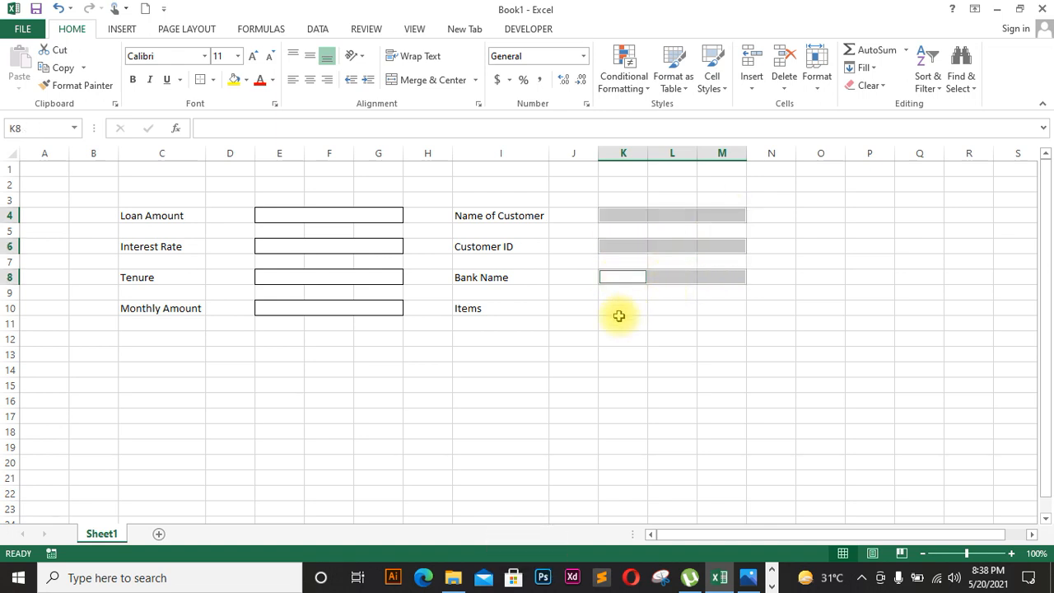
left_click_drag(618, 312, 717, 304, "ctrl")
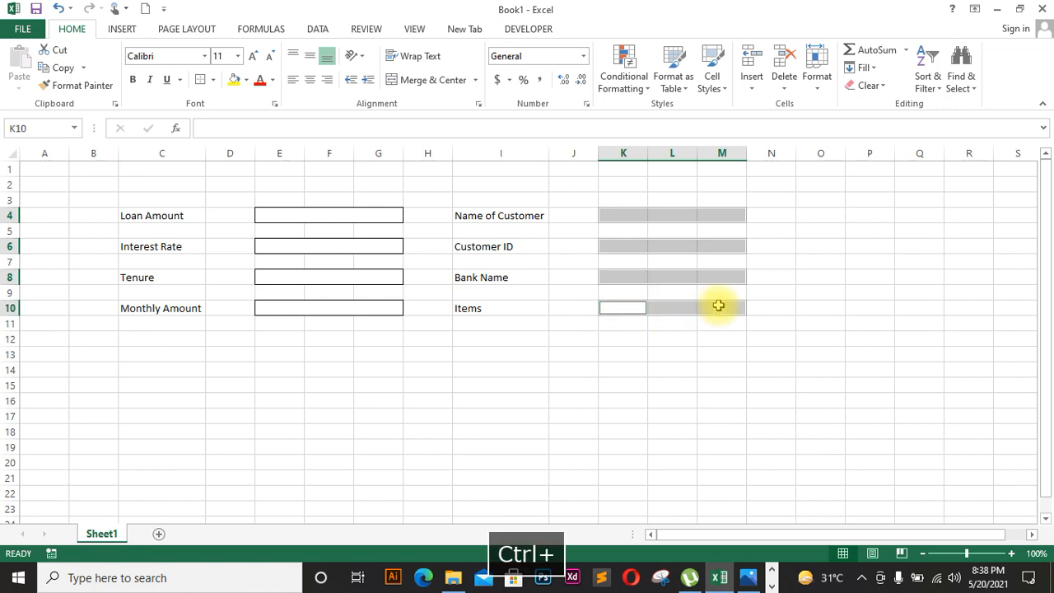
left_click(396, 80)
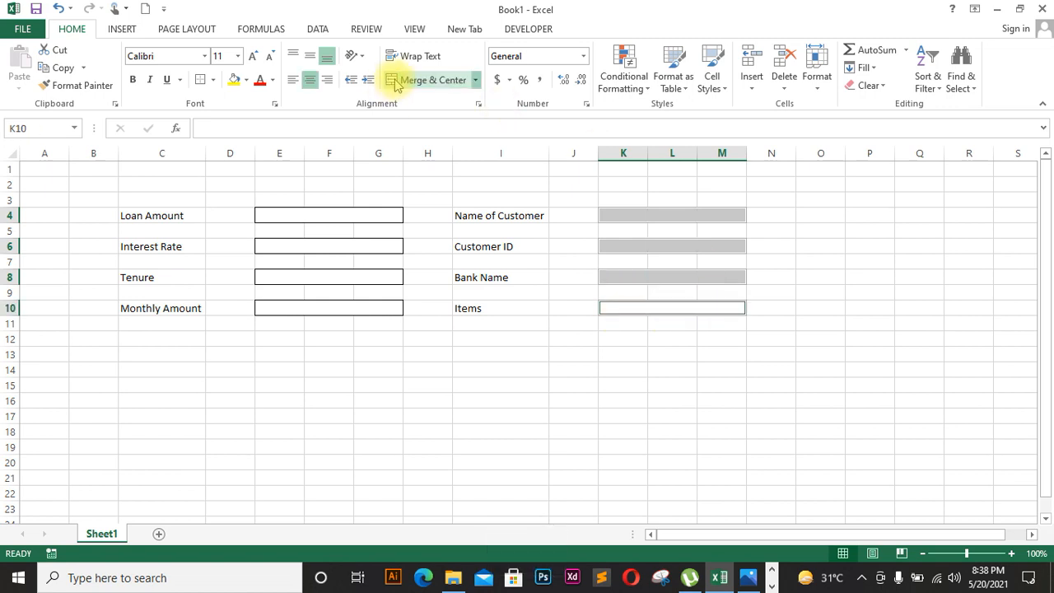
left_click(213, 80)
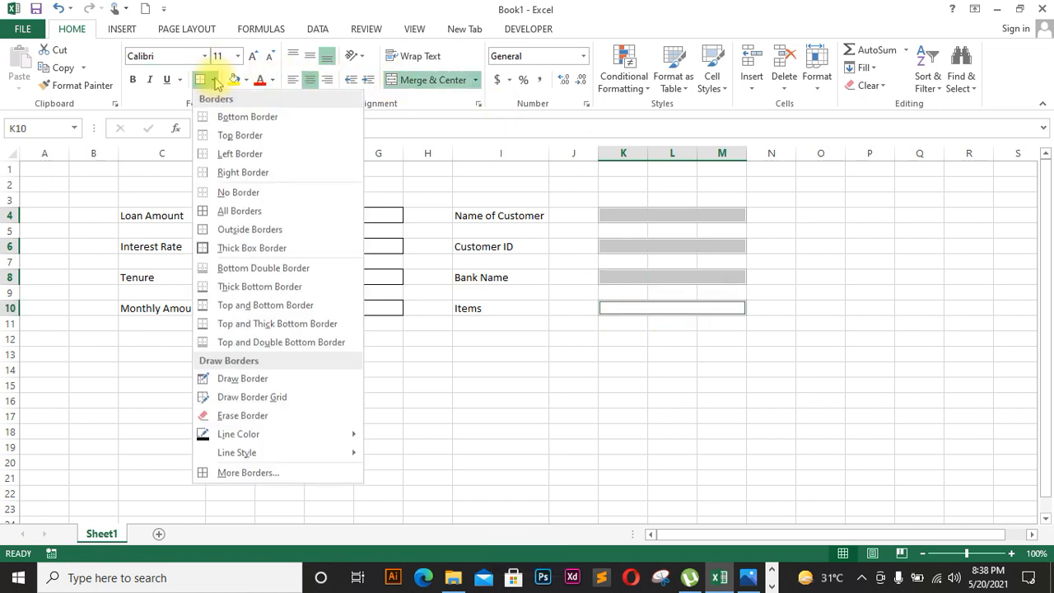
left_click(225, 231)
left_click(539, 436)
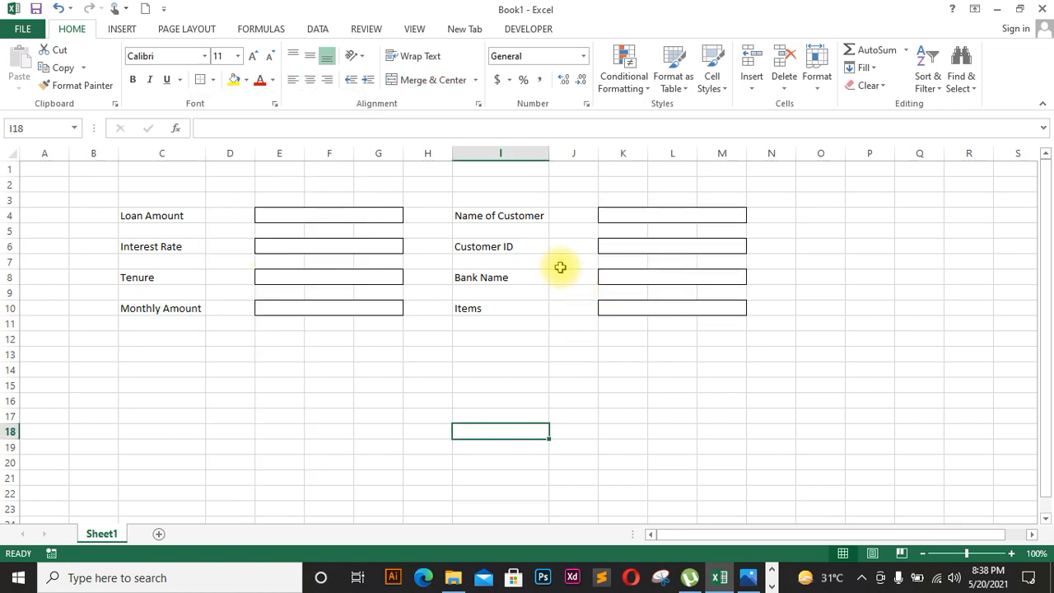
Step: Insert an entire blank row above row 1, shifting the form down to rows 5–11
left_click(39, 170)
right_click(40, 169)
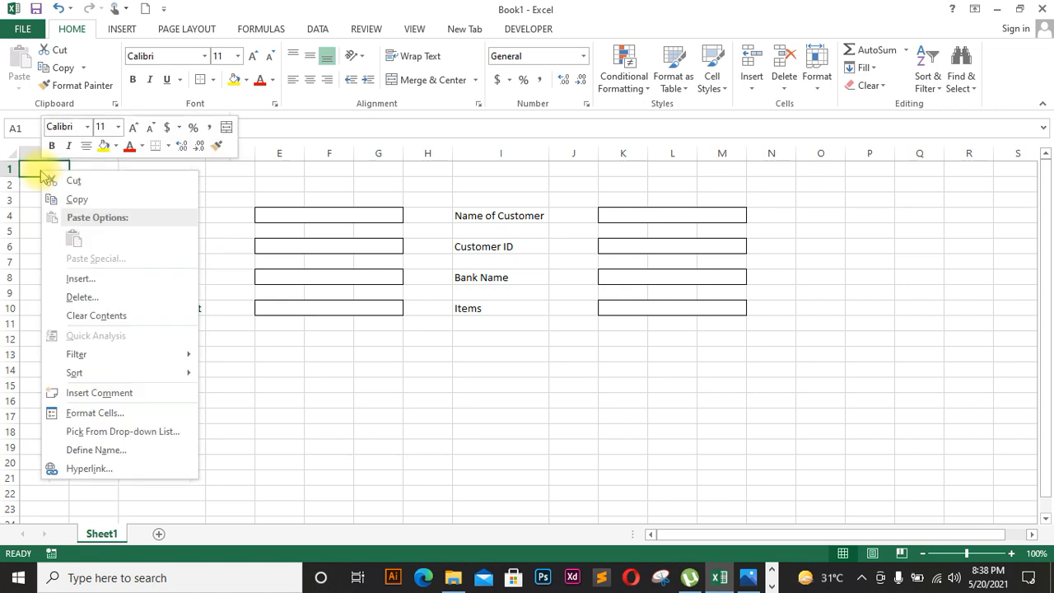
left_click(78, 279)
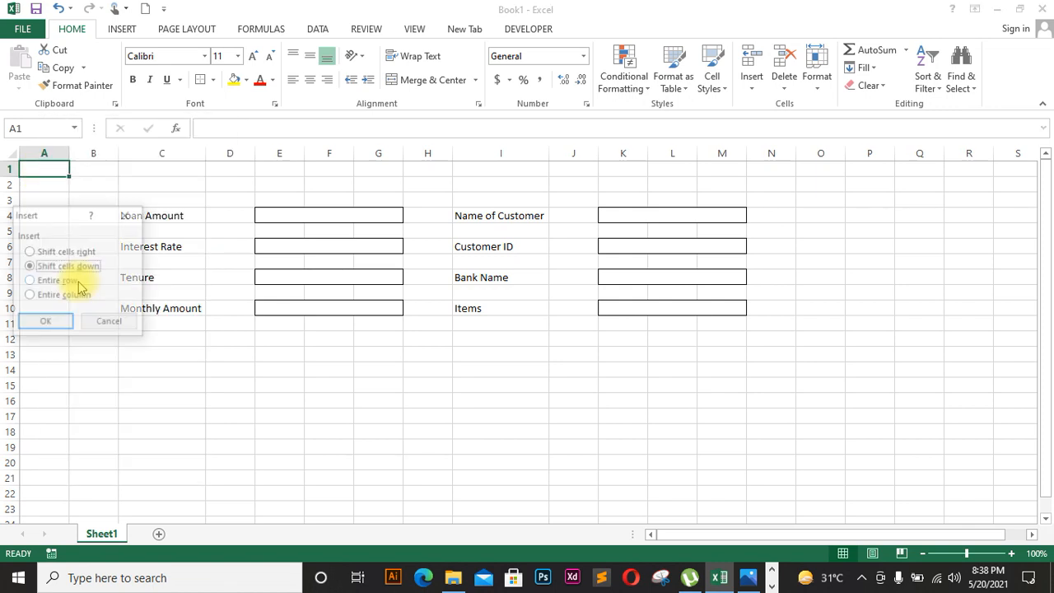
left_click(56, 282)
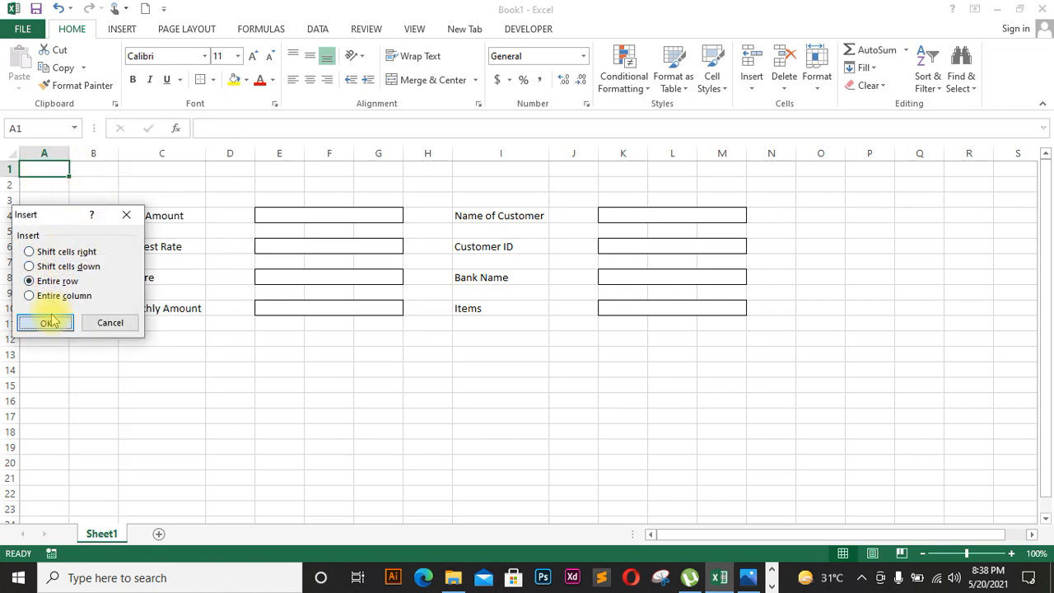
left_click(46, 322)
left_click_drag(49, 167, 934, 203)
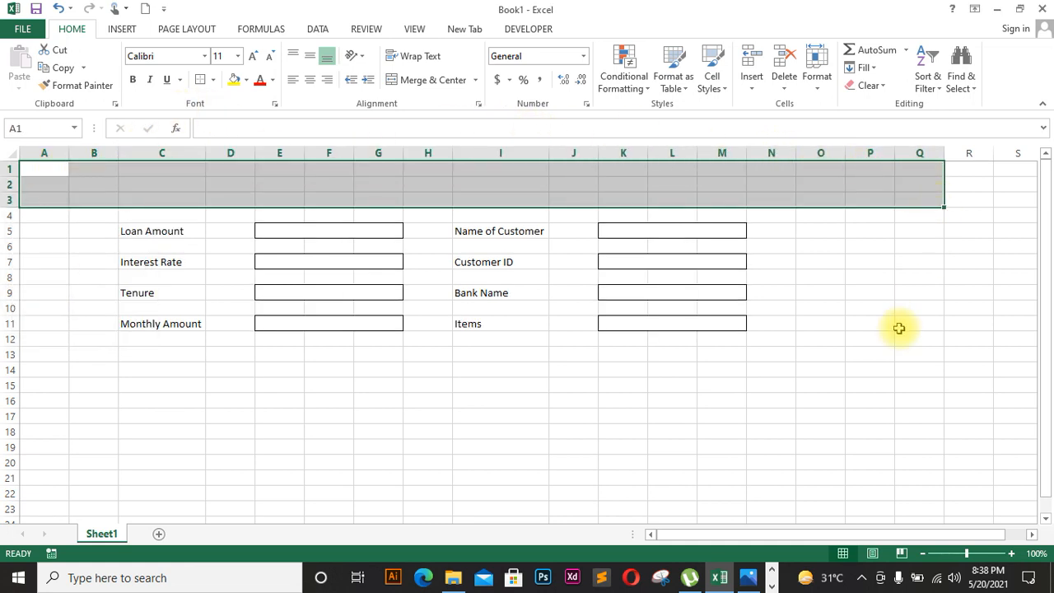
left_click(899, 325)
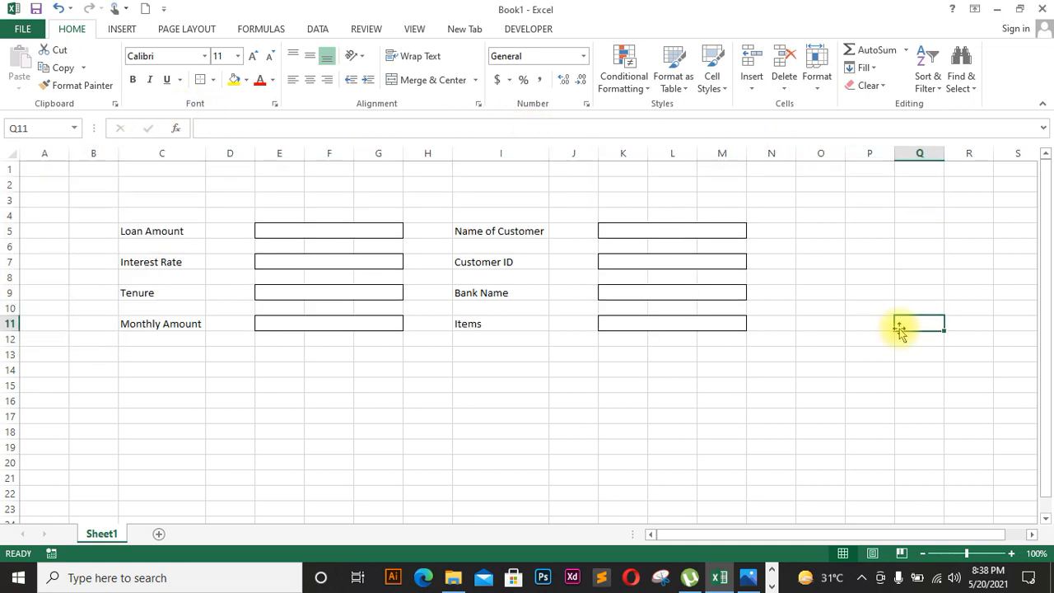
left_click(235, 373)
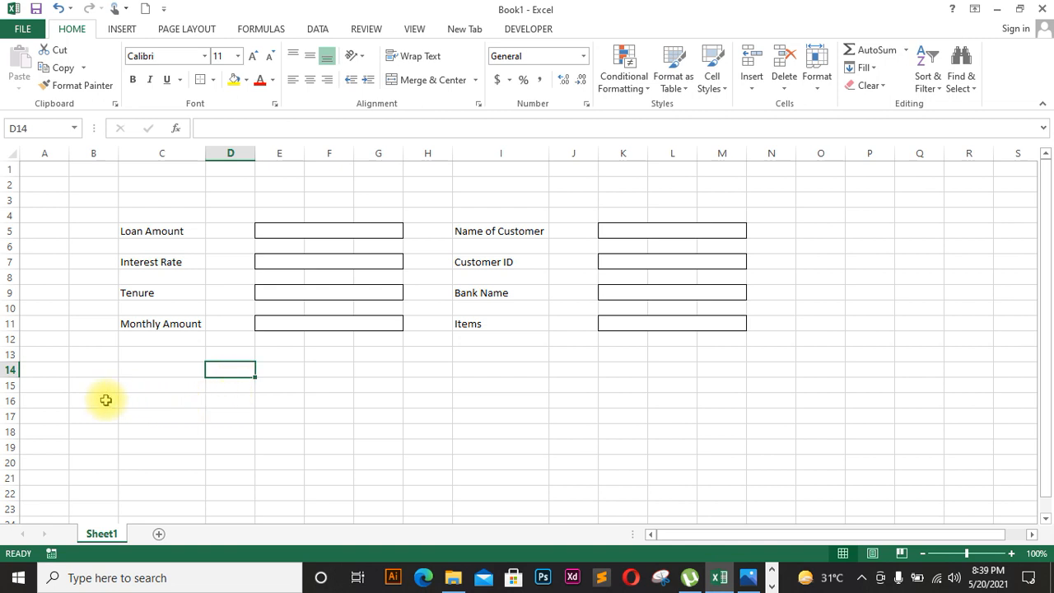
Step: Enter 'Months' in D16 and 'Beginning Amount' in E16, autofitting column E
double_click(224, 402)
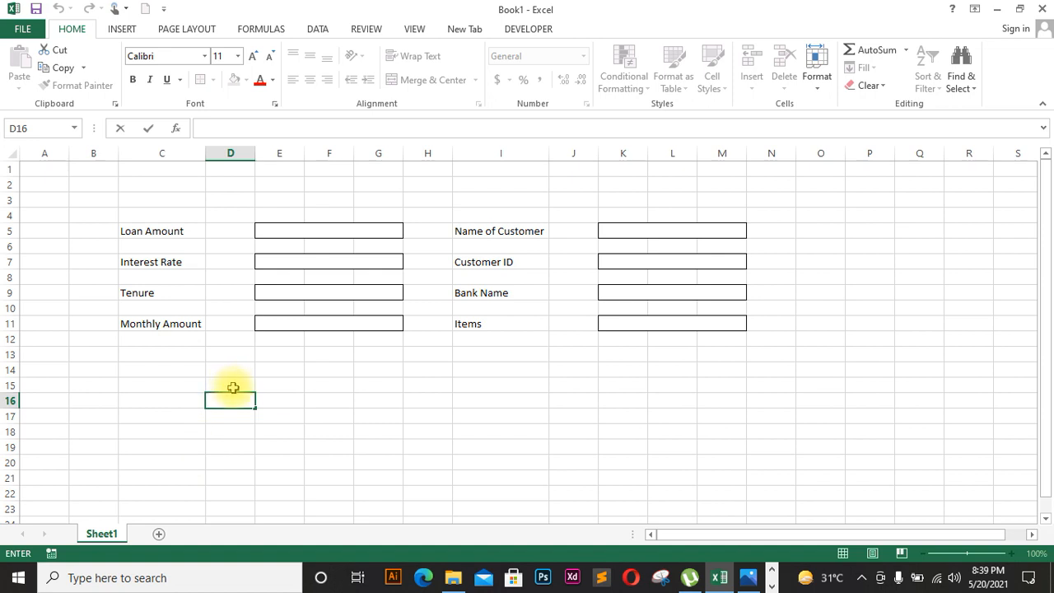
key("CapsLock")
type("Months")
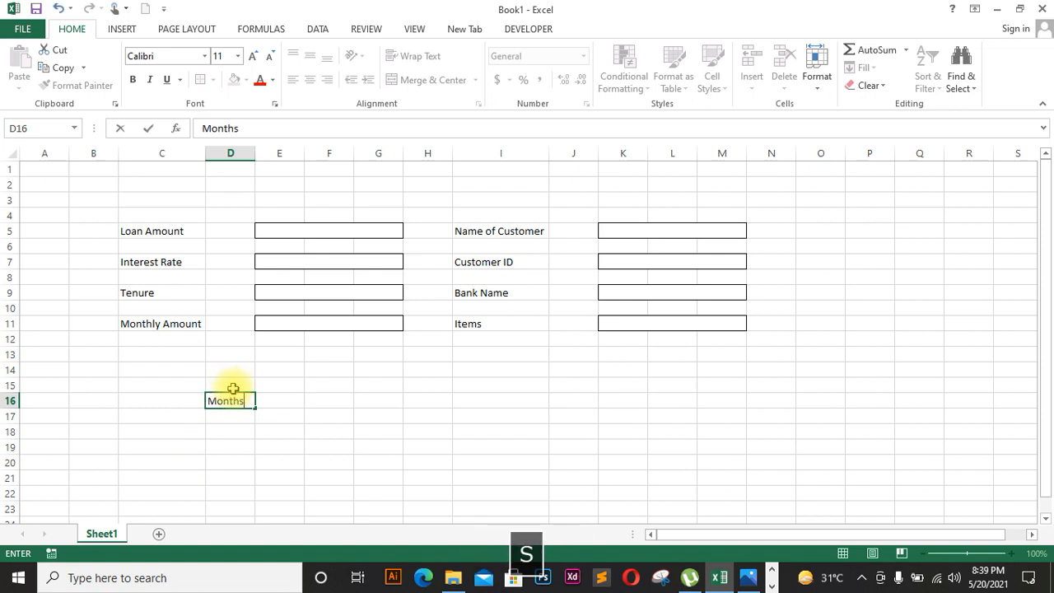
left_click(294, 399)
type("B")
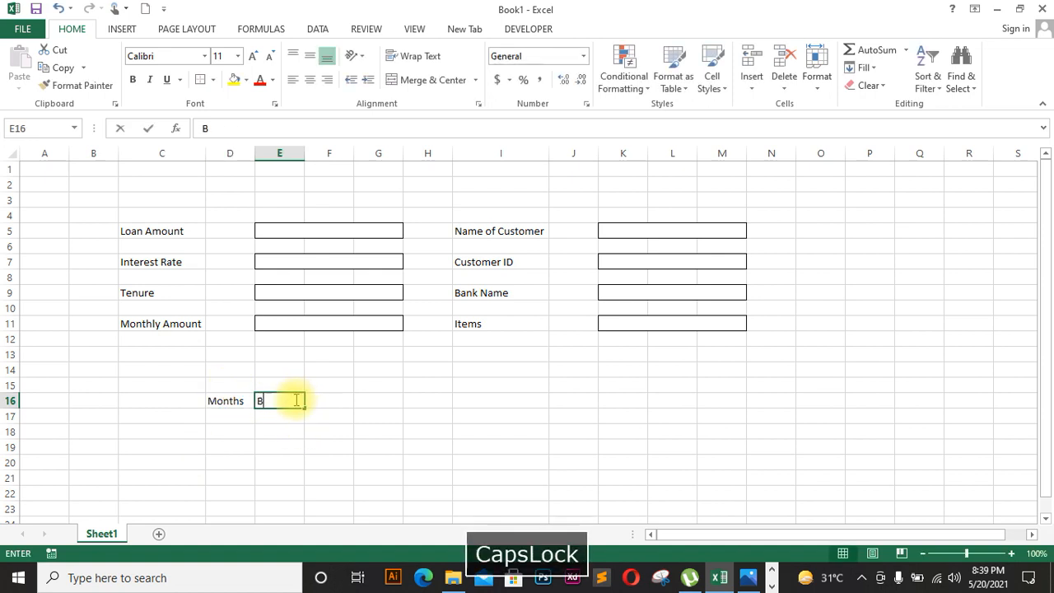
type("eginning ")
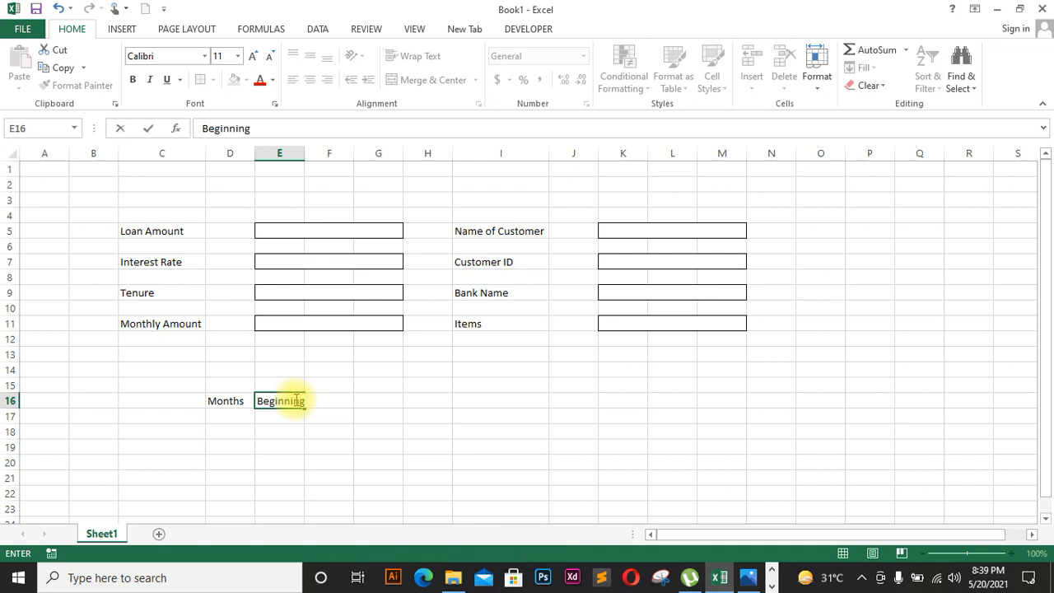
type(" Balance")
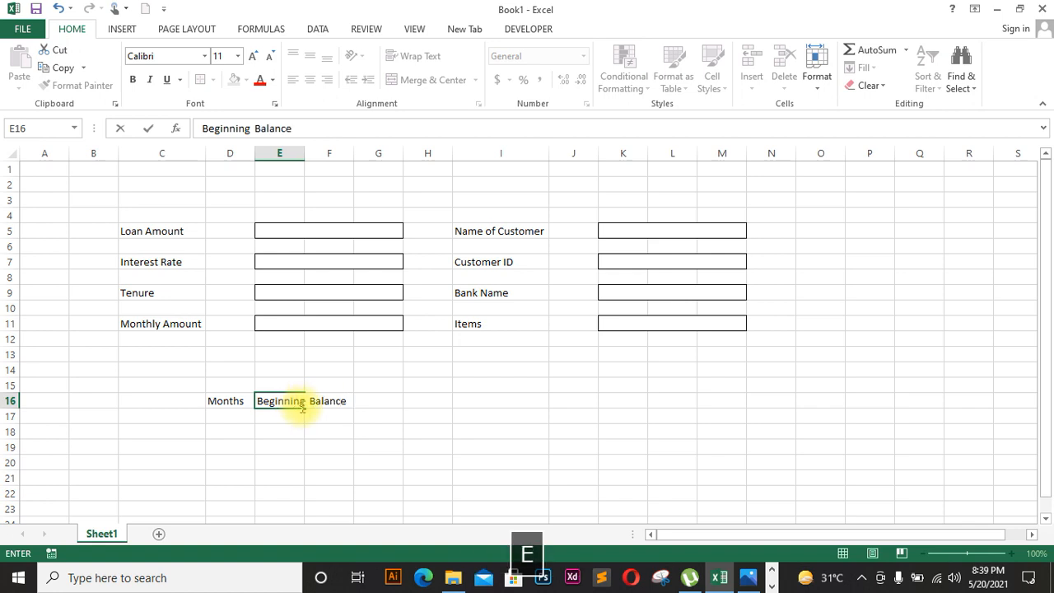
key("BackSpace")
key("BackSpace")
key("BackSpace")
key("BackSpace")
key("BackSpace")
key("BackSpace")
key("BackSpace")
type("Amount")
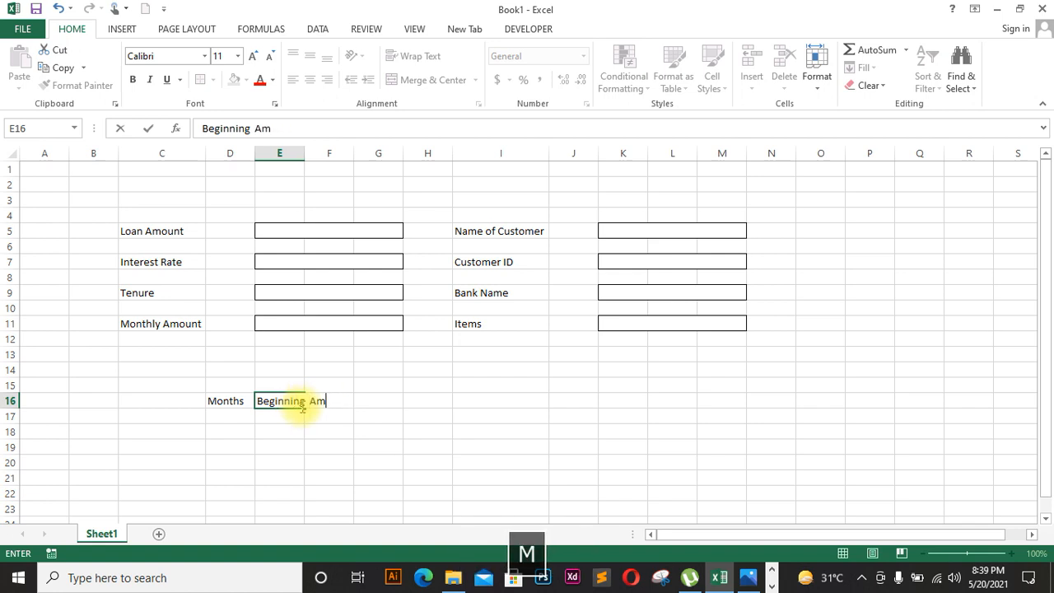
left_click(301, 153)
double_click(303, 154)
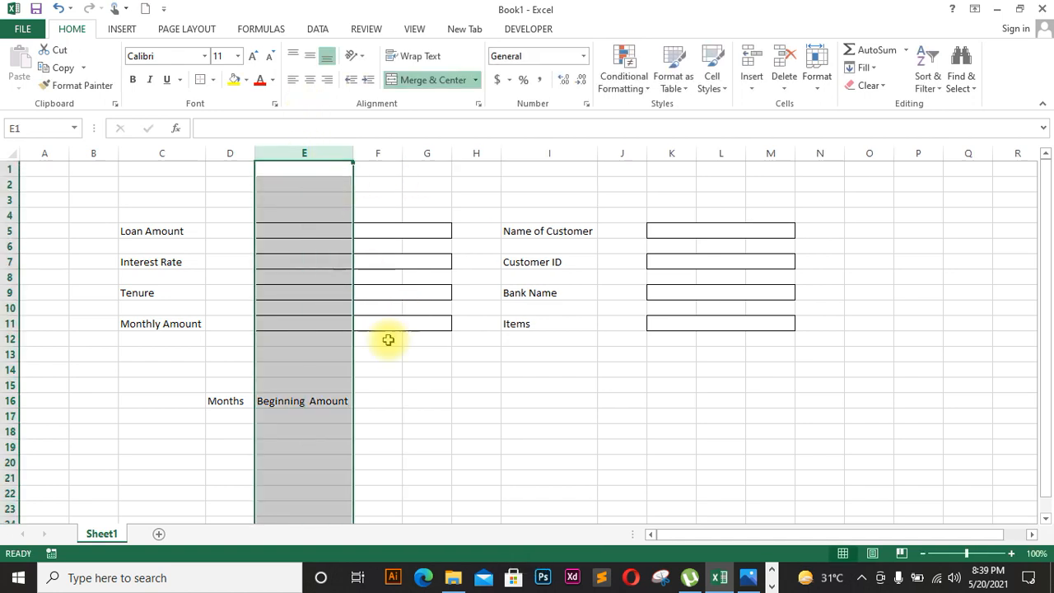
left_click(412, 397)
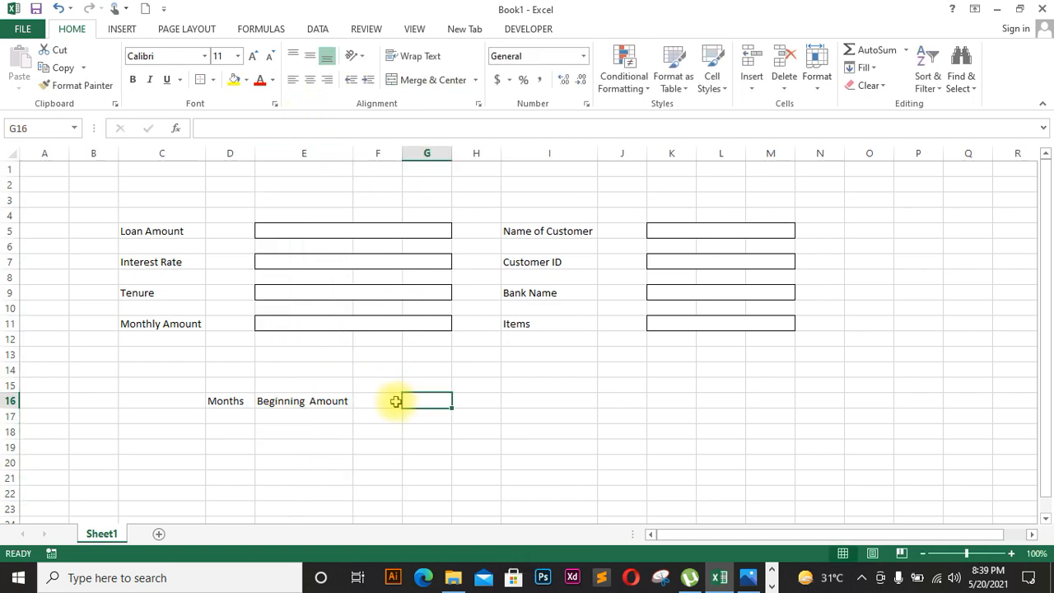
Step: Enter 'PMT Amount' in F16 and autofit column F to it
left_click(391, 401)
type("PMT aoun")
key("BackSpace")
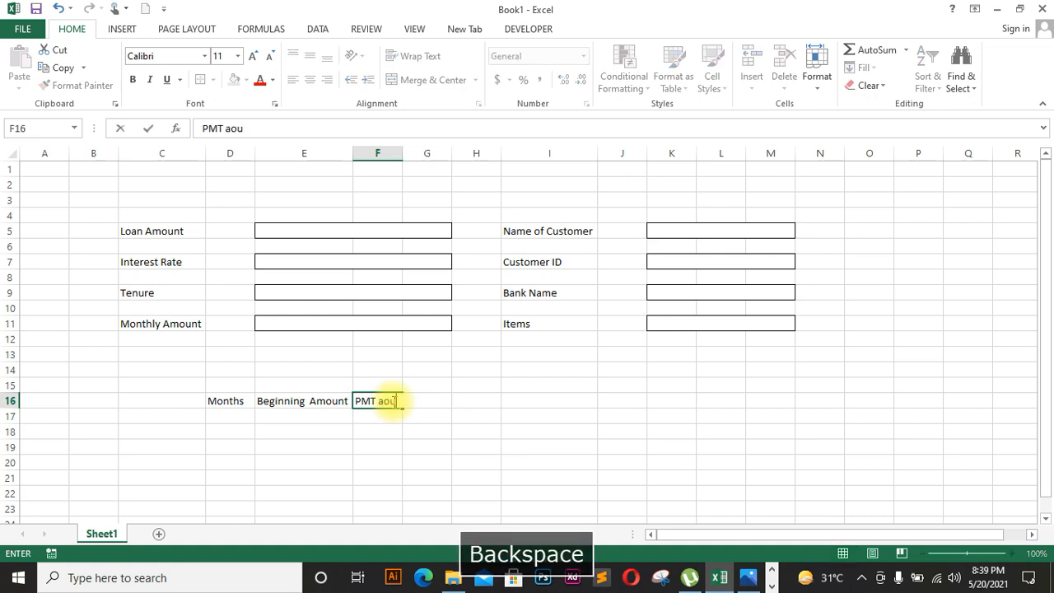
key("BackSpace")
type("AMOUNT")
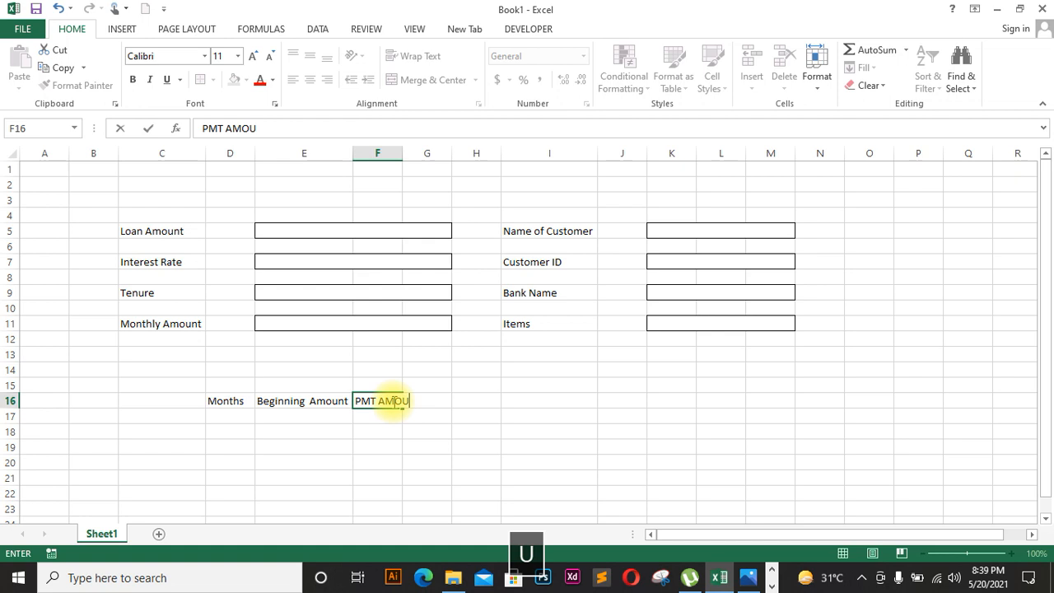
left_click(398, 402)
key("BackSpace")
key("BackSpace")
key("BackSpace")
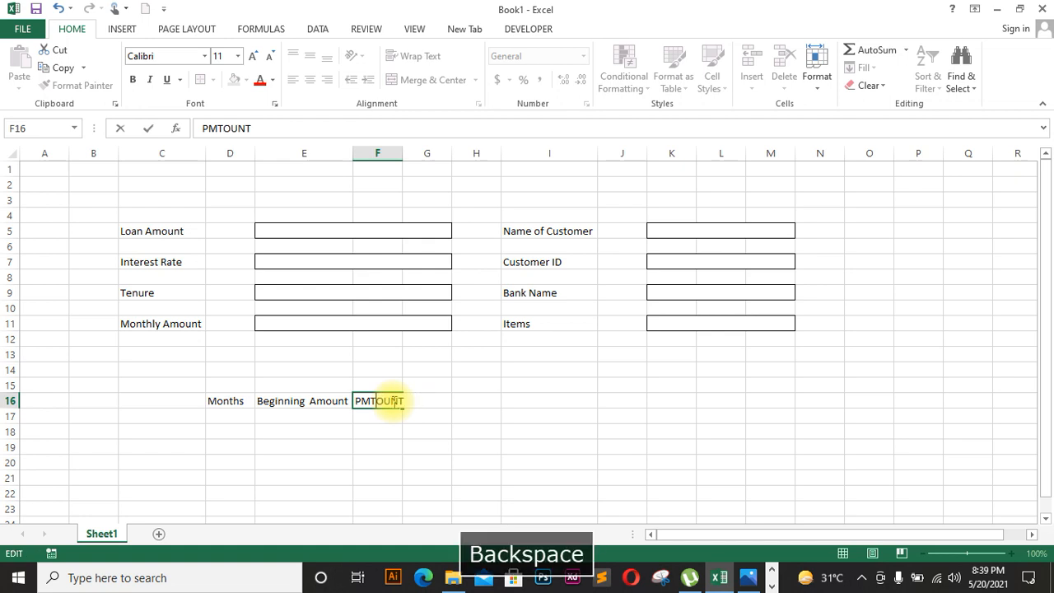
key("Right")
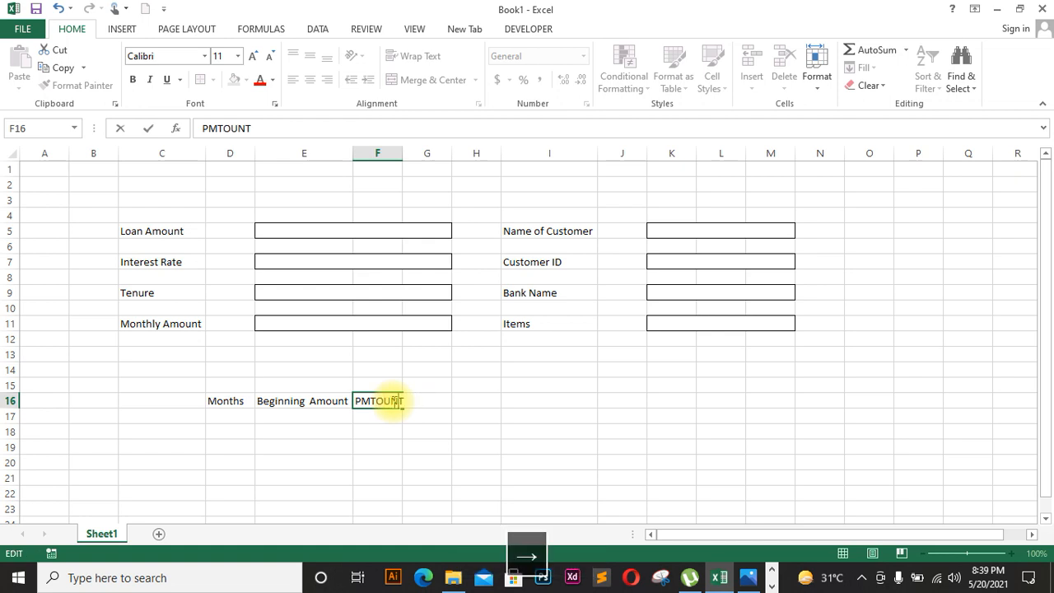
key("BackSpace")
key("BackSpace")
type("Am")
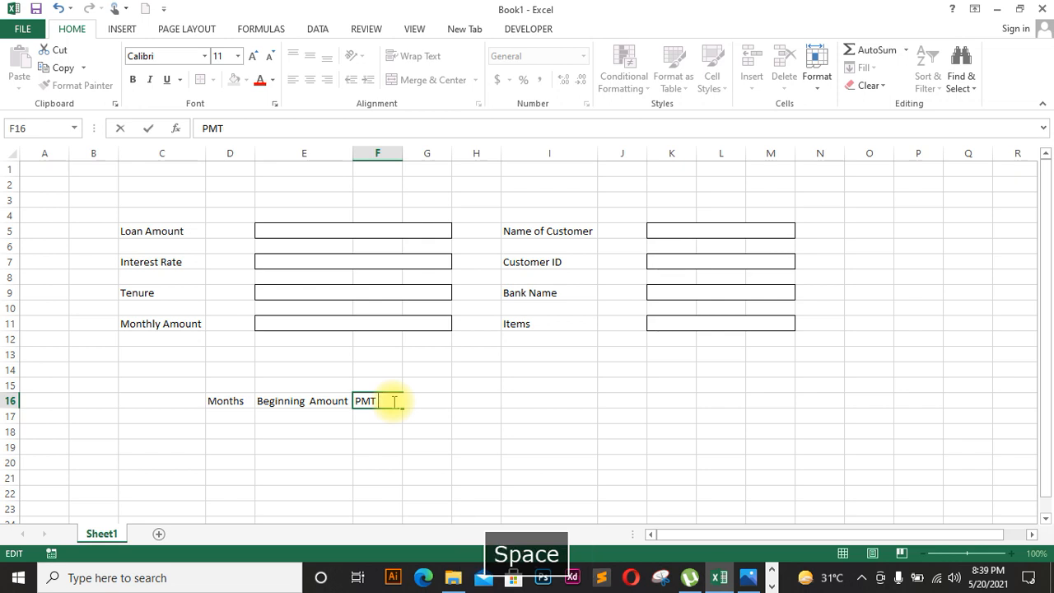
type("ount")
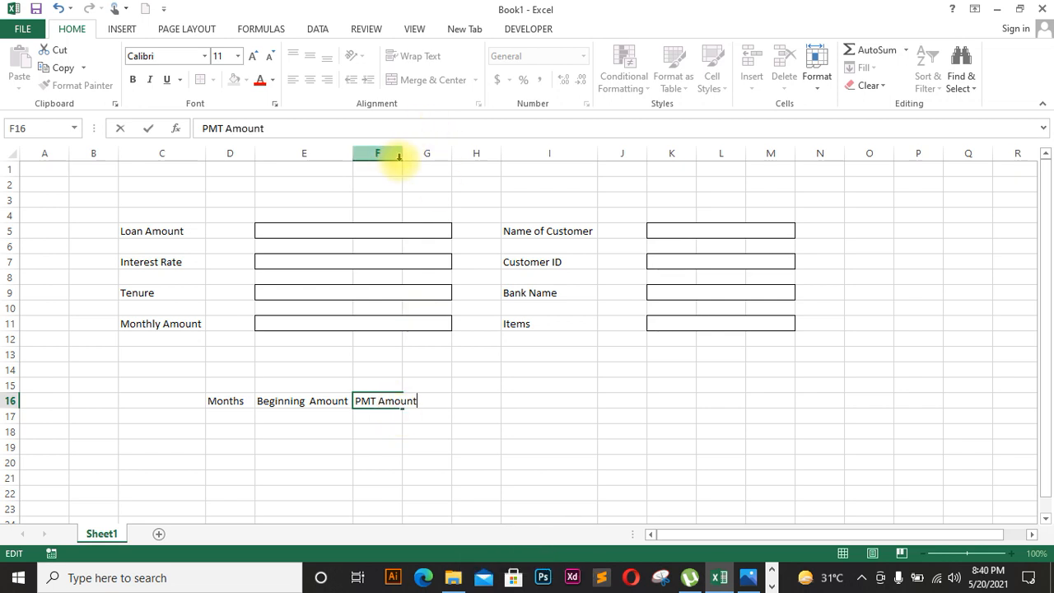
double_click(403, 157)
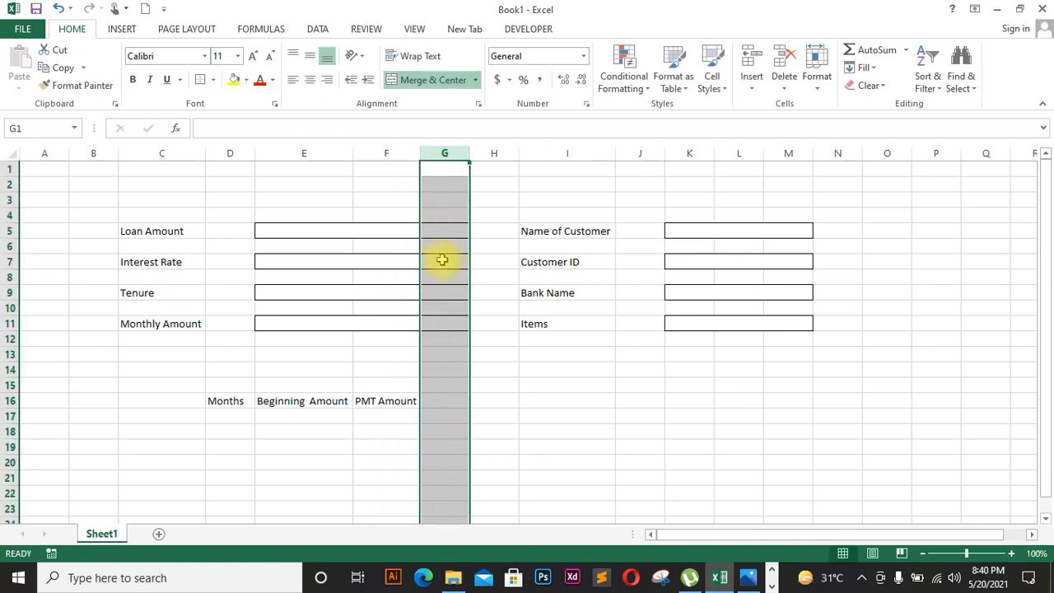
Step: Enter the Interest Amount heading in G16 and AutoFit column G to fit it
left_click(453, 402)
key("Caps_Lock")
type("Interesr")
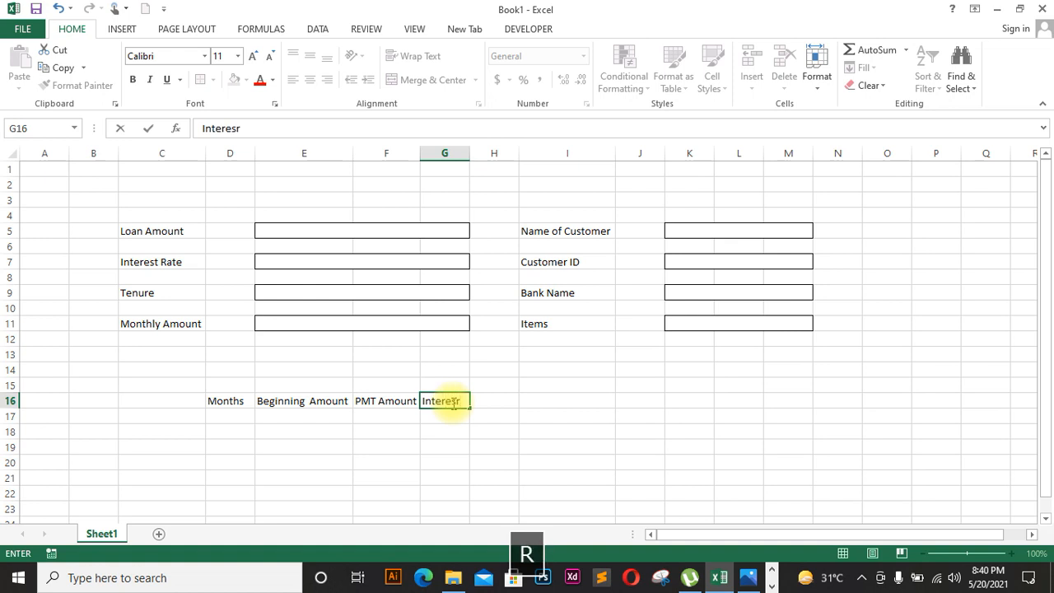
key("BackSpace")
type("t")
key("Caps_Lock")
type("A")
key("Caps_Lock")
type("mount")
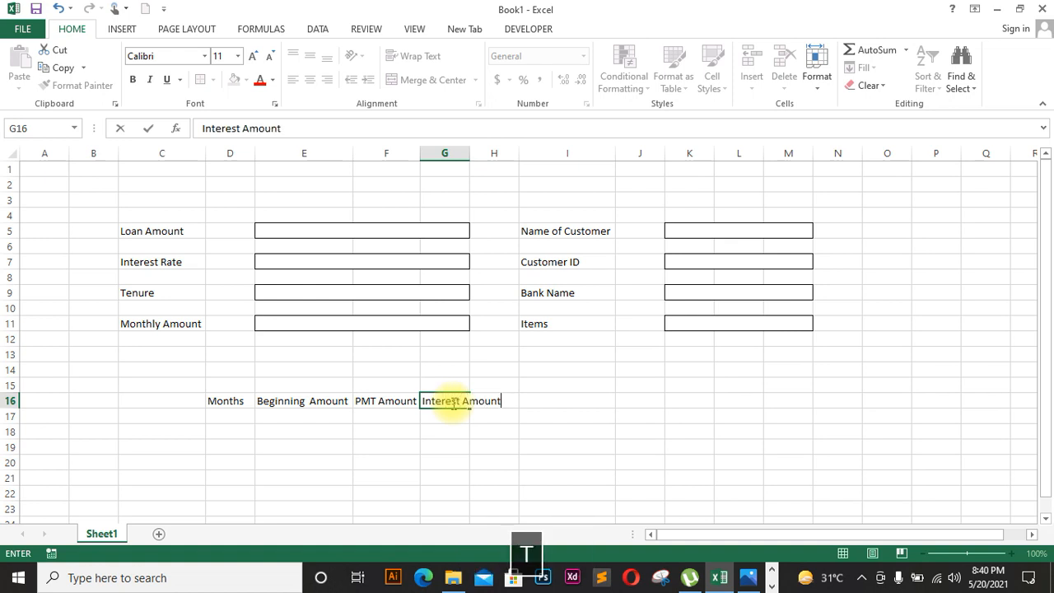
double_click(470, 152)
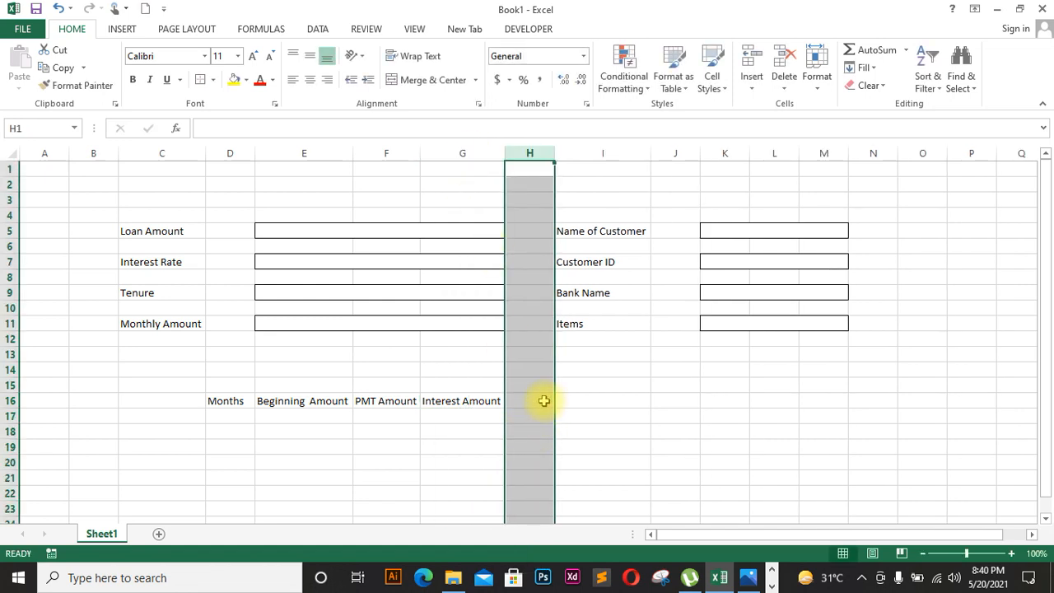
Step: Clear the stray heading from H1, enter Principal Amount in H16, and AutoFit column H
key("Caps_Lock")
type("P")
key("Caps_Lock")
type("r")
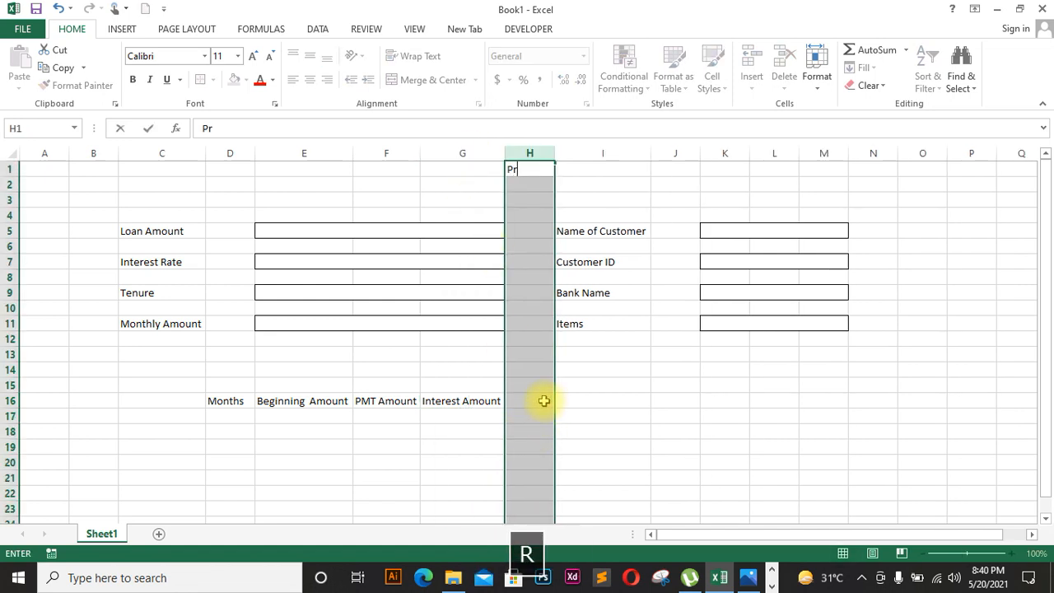
type("icipal")
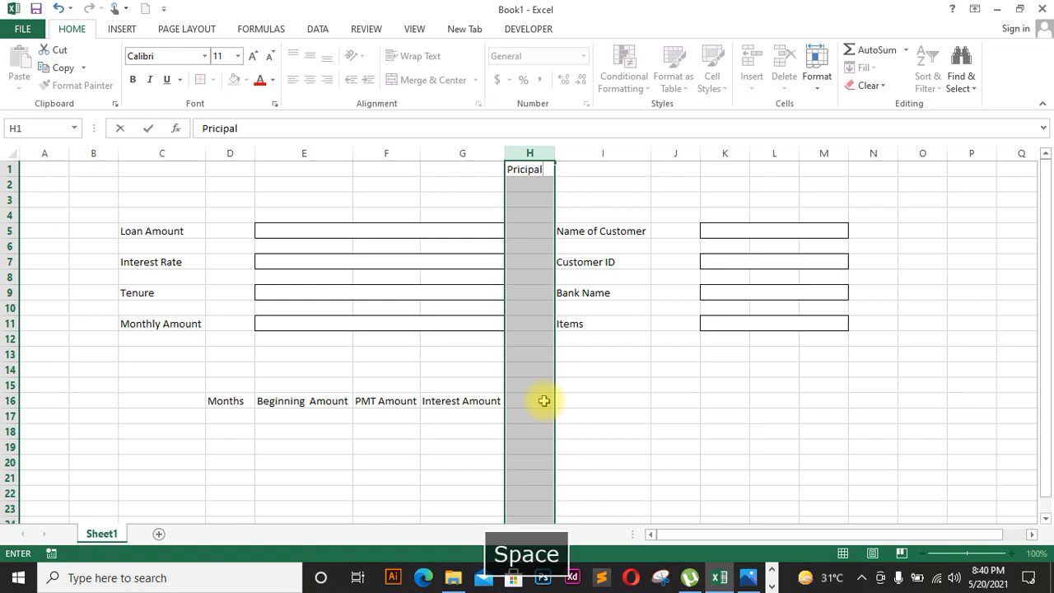
type(" AMOUNT")
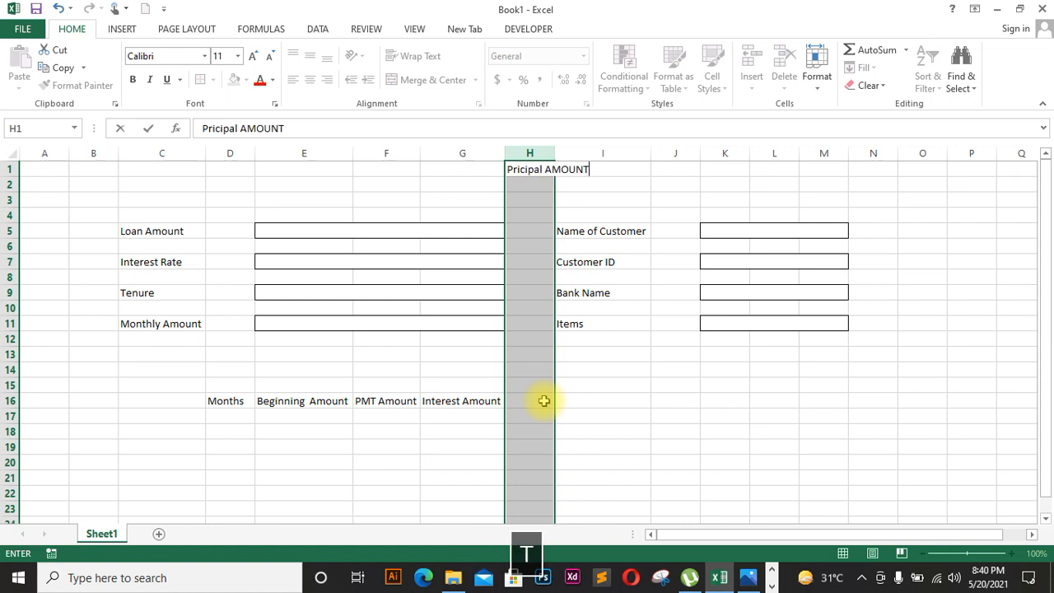
left_click(537, 399)
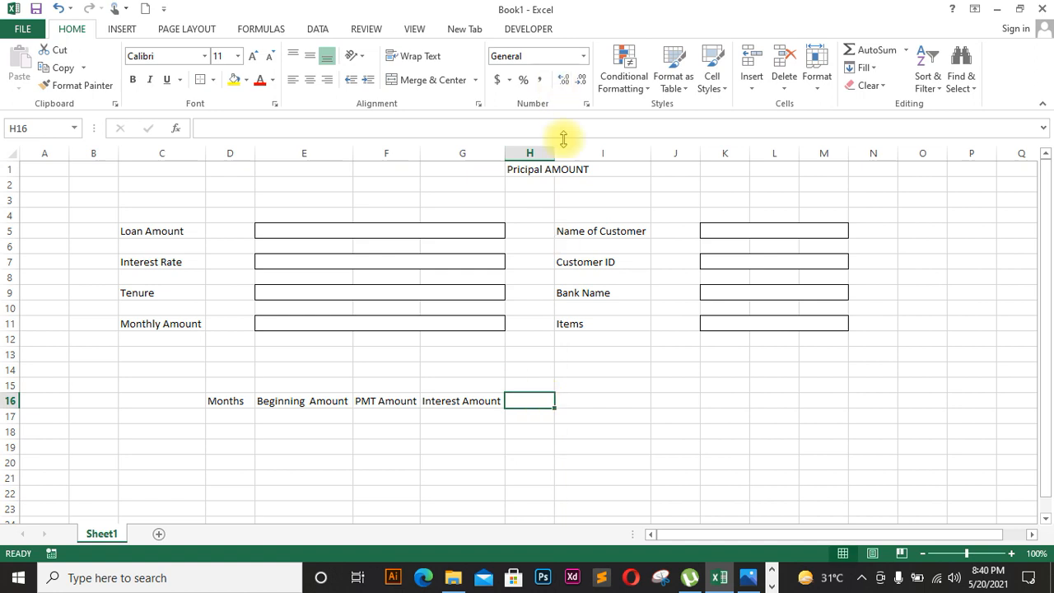
left_click(559, 173)
left_click(536, 172)
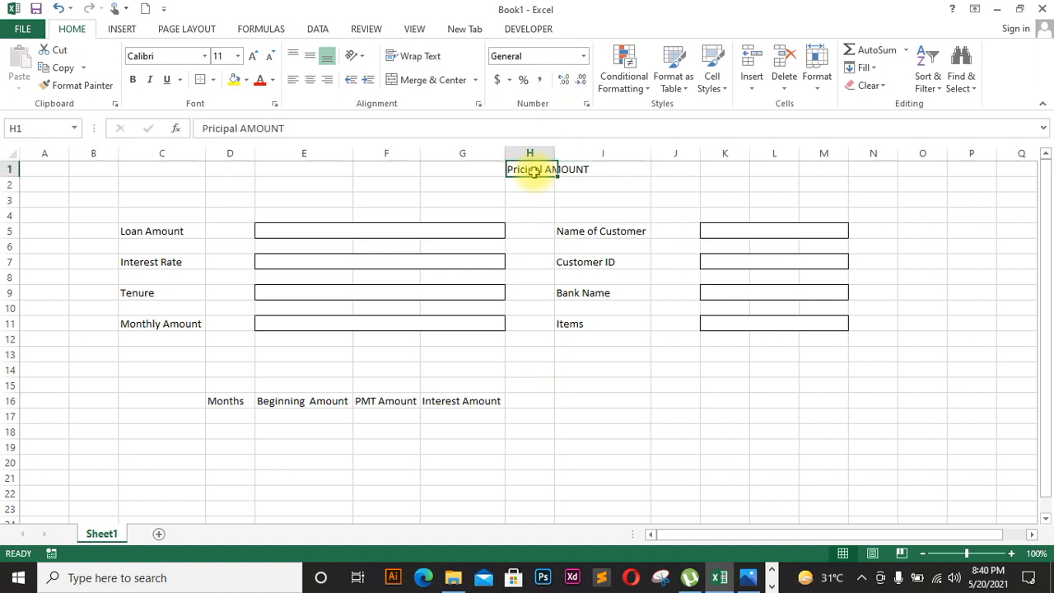
key("Delete")
double_click(520, 401)
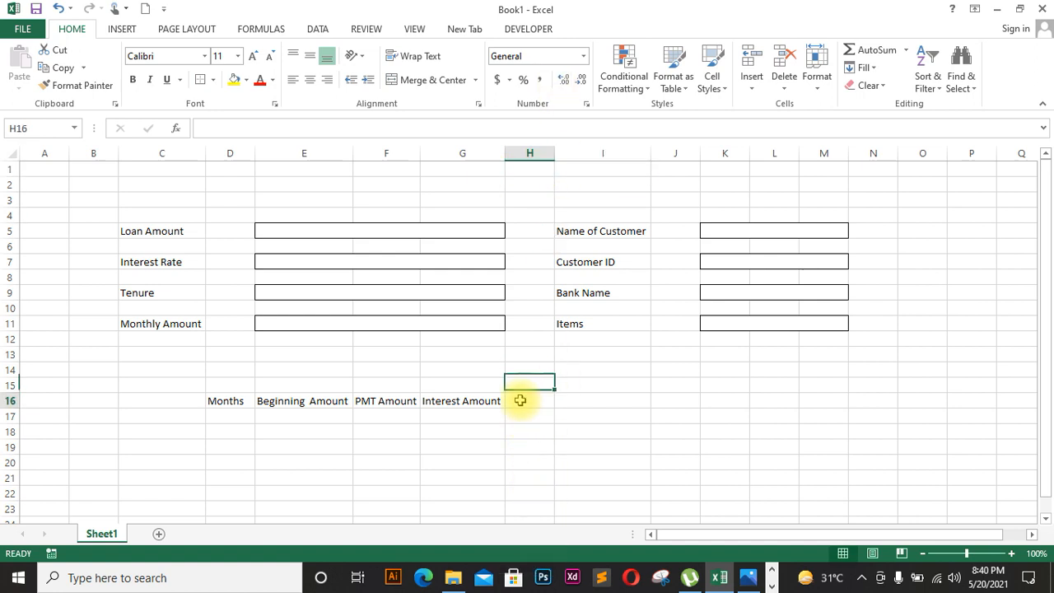
type("pRI")
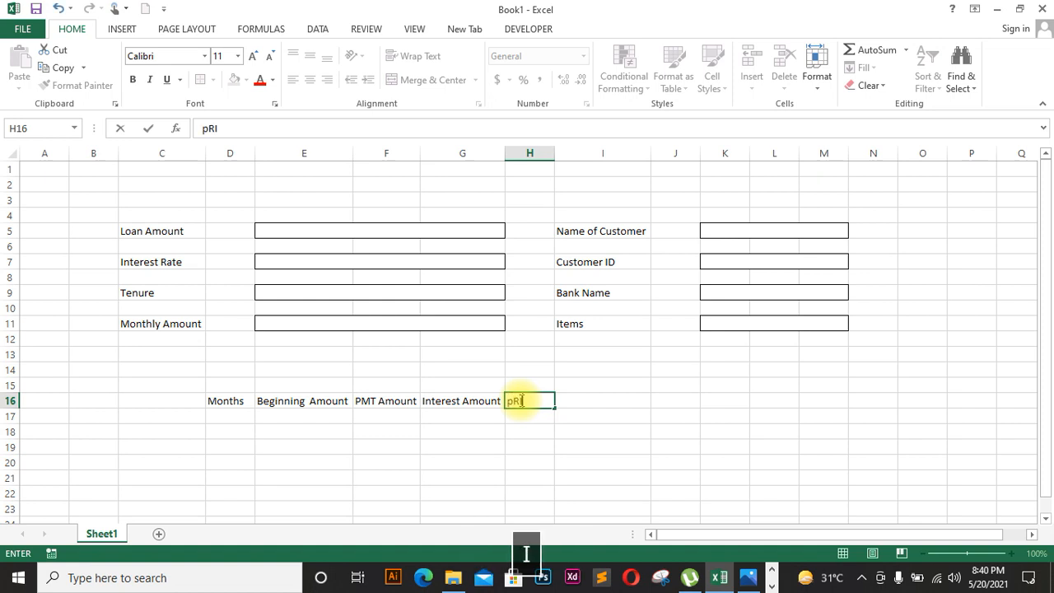
type("NCIPAL")
key("Caps_Lock")
type("A")
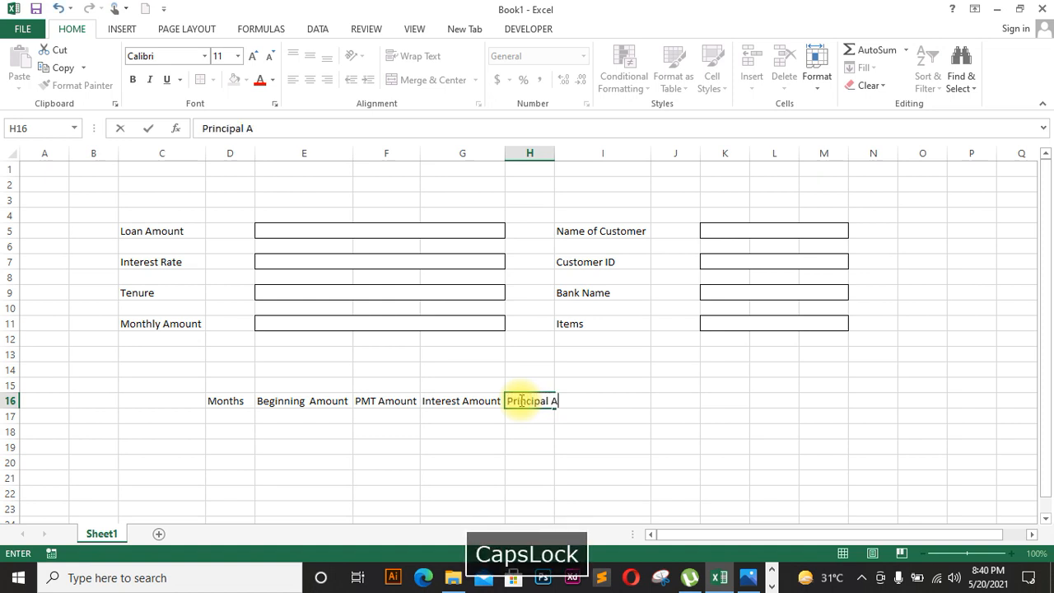
type("mount")
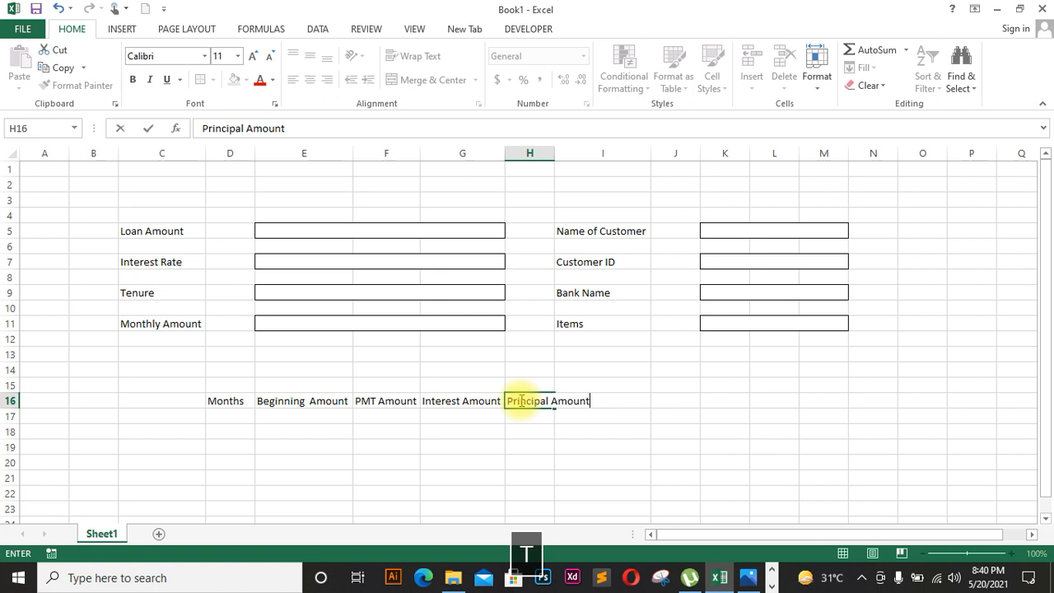
left_click(552, 151)
double_click(554, 152)
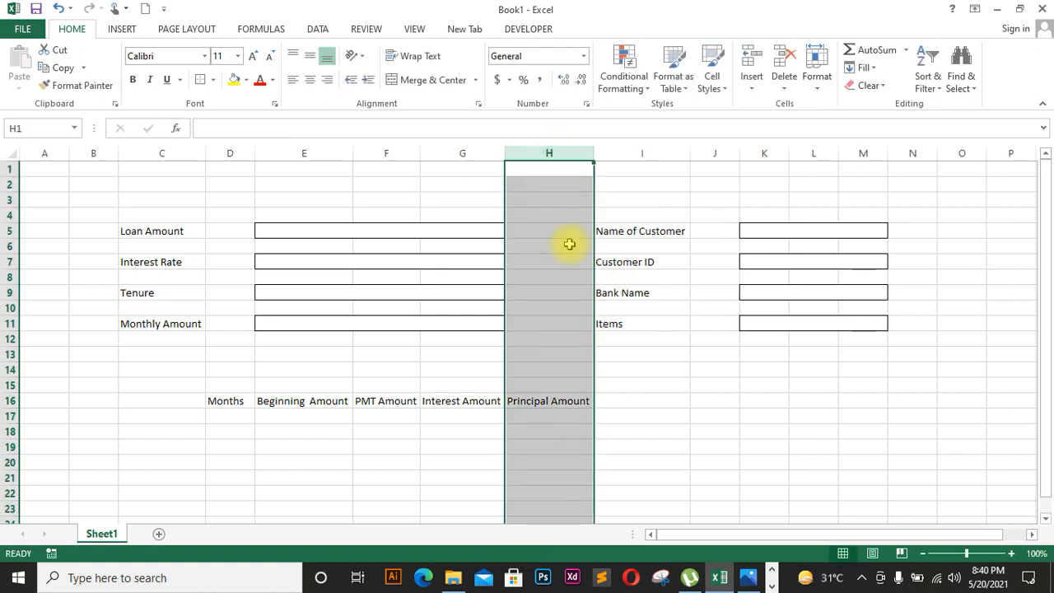
Step: Enter the Ending Balance heading in I16 and make column F slightly wider
left_click(627, 399)
key("Caps_Lock")
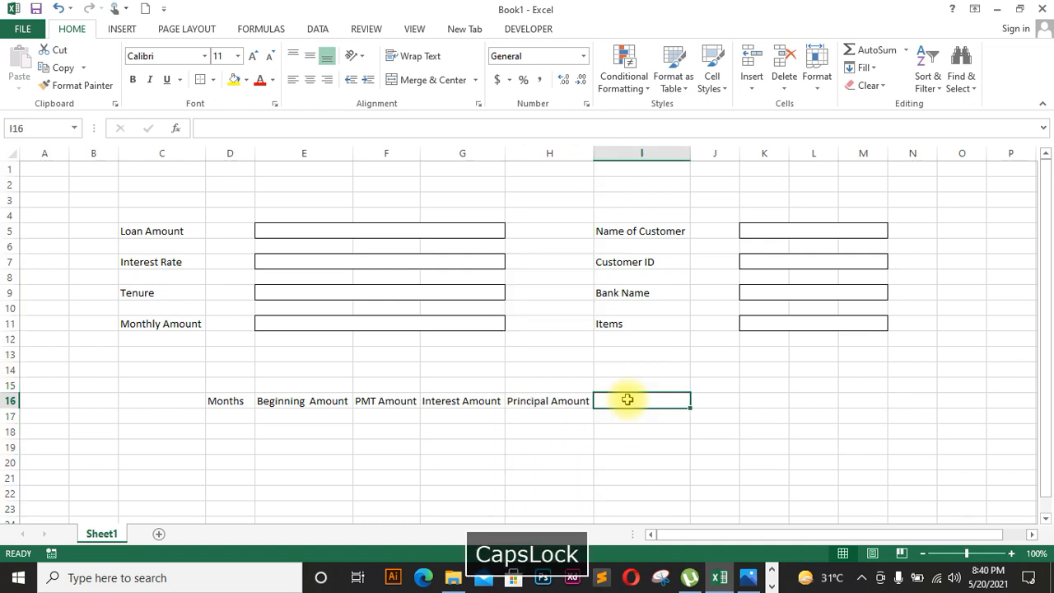
type("E")
key("Caps_Lock")
type("nding")
key("Caps_Lock")
type("B")
key("Caps_Lock")
type("alance")
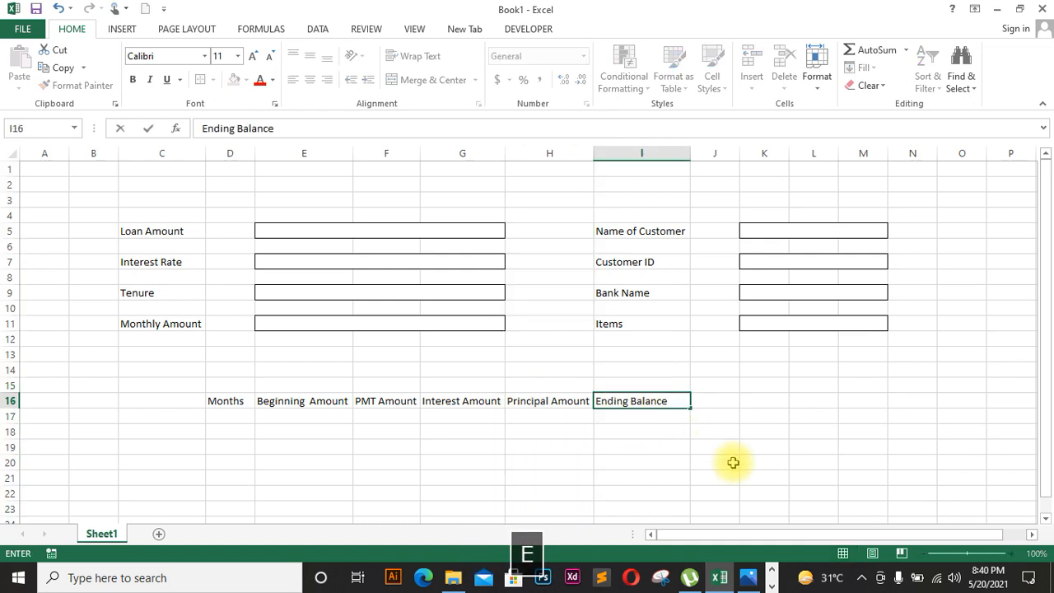
left_click(419, 155)
left_click_drag(420, 156, 424, 154)
left_click(715, 411)
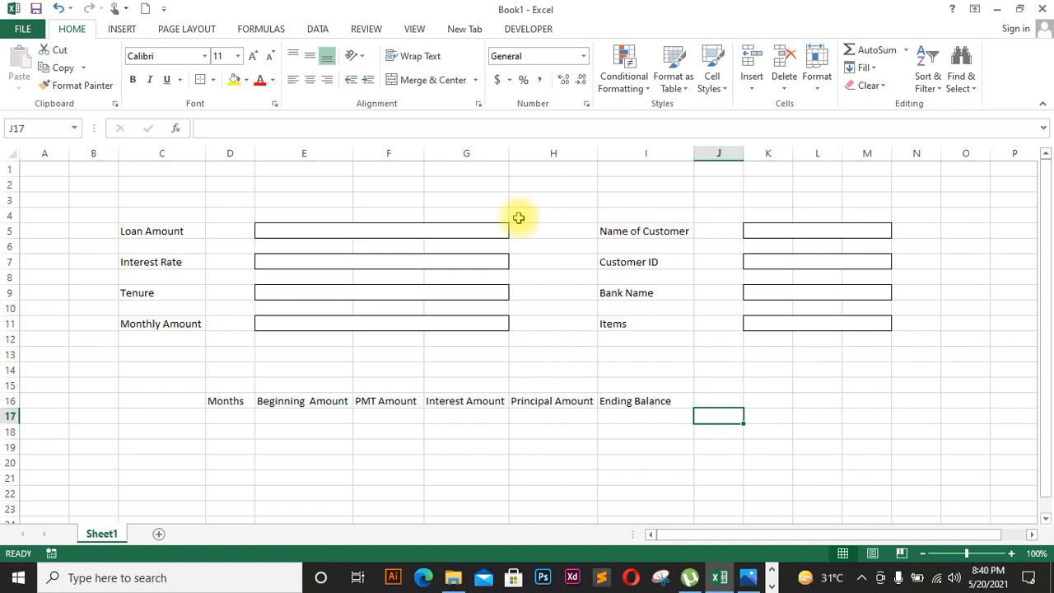
left_click_drag(1046, 207, 1049, 234)
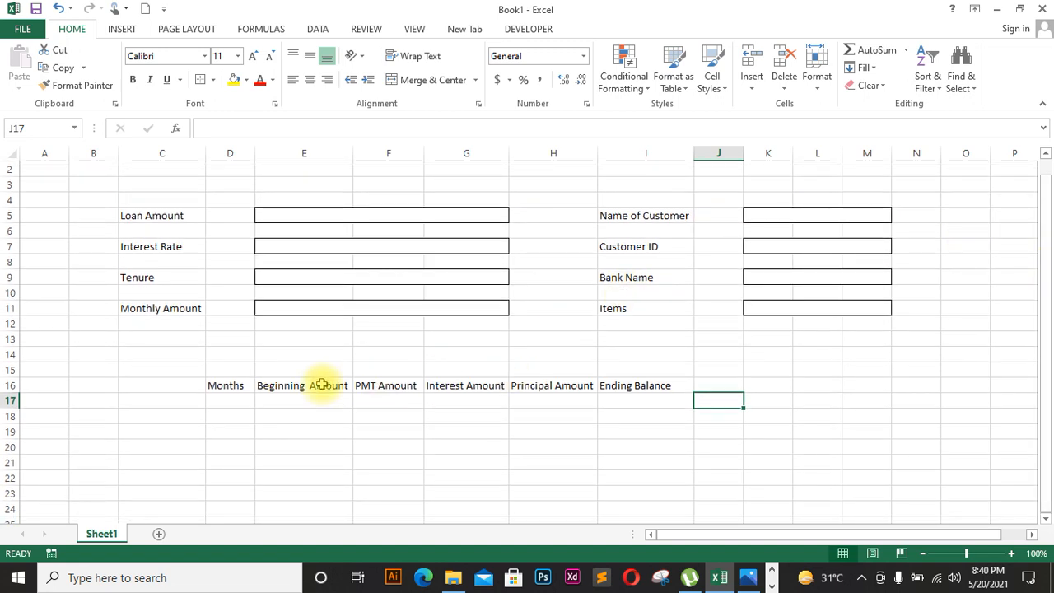
Step: Type 500000 into the Loan Amount box in E5
left_click(239, 401)
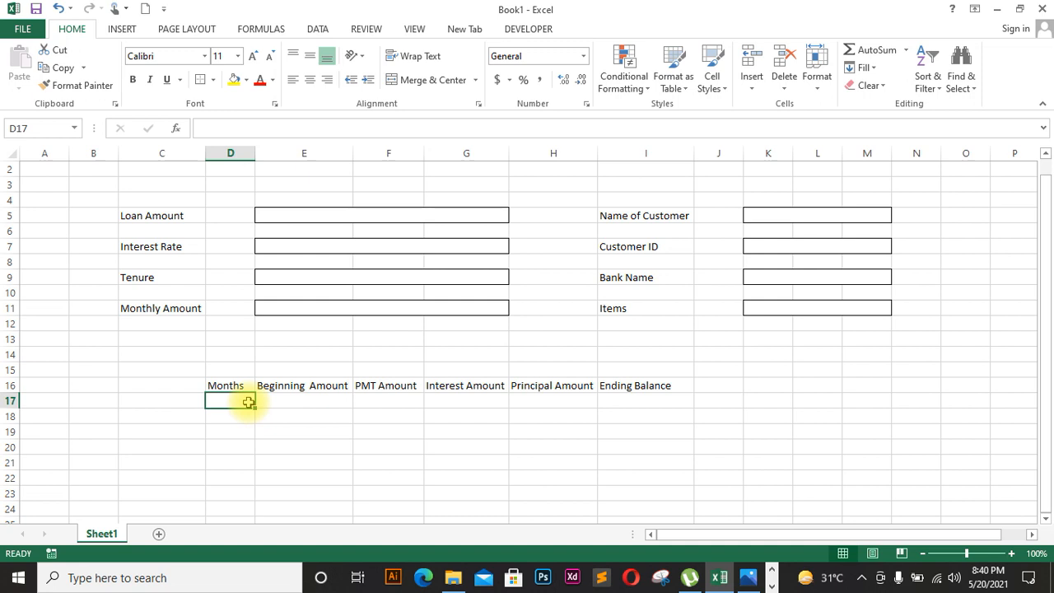
left_click(406, 219)
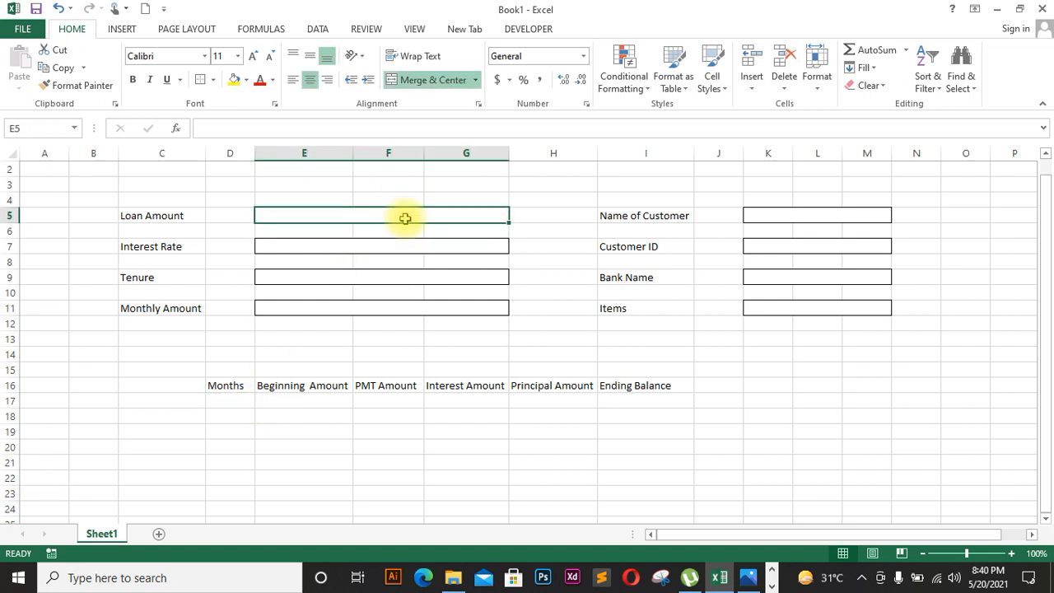
type("500000")
left_click(421, 311)
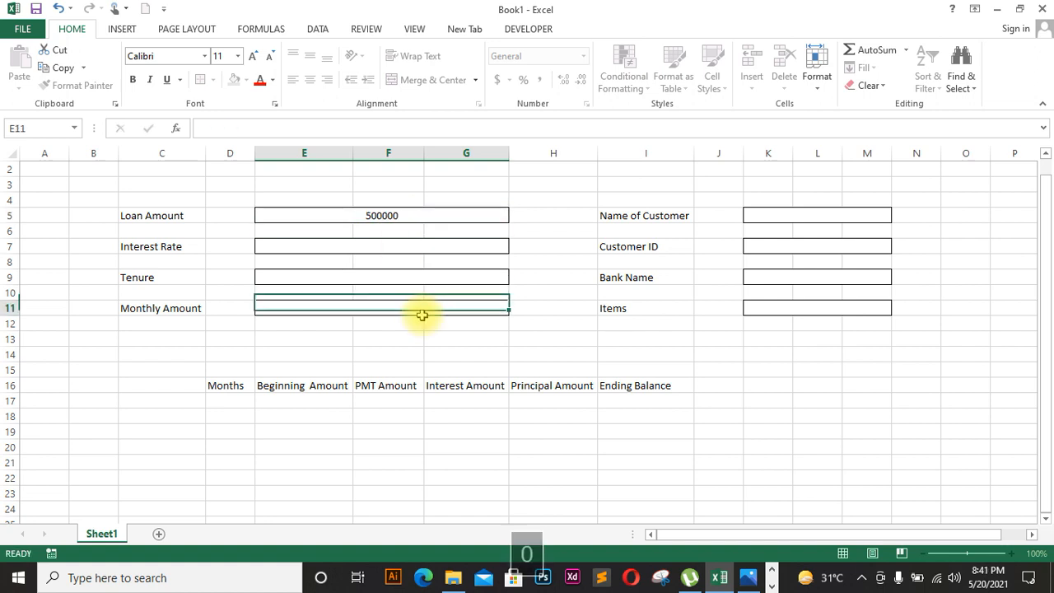
left_click(421, 216)
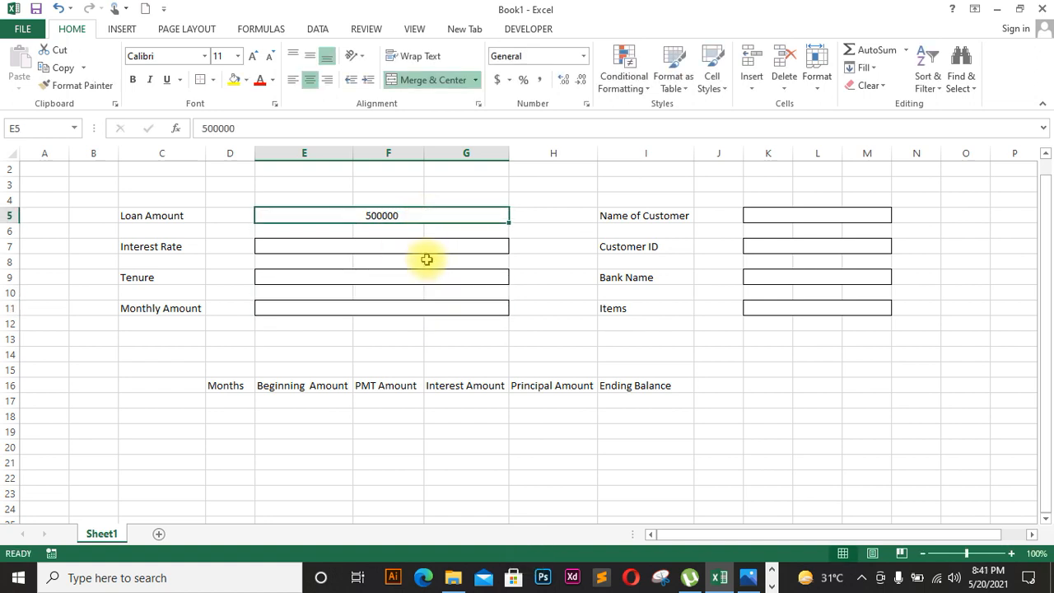
left_click(424, 251, "ctrl")
left_click(426, 288, "ctrl")
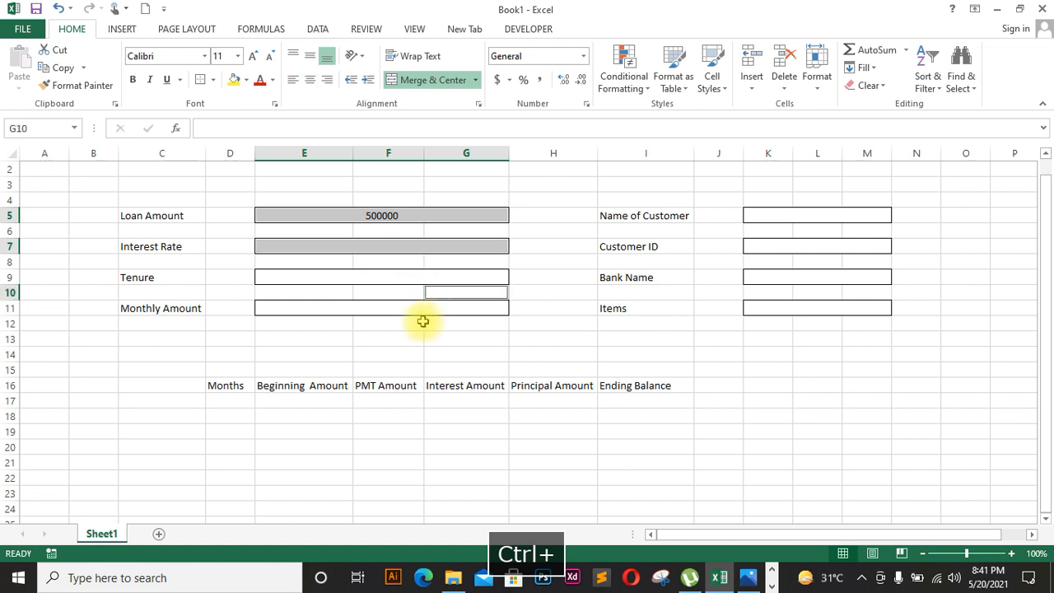
left_click(411, 291, "ctrl")
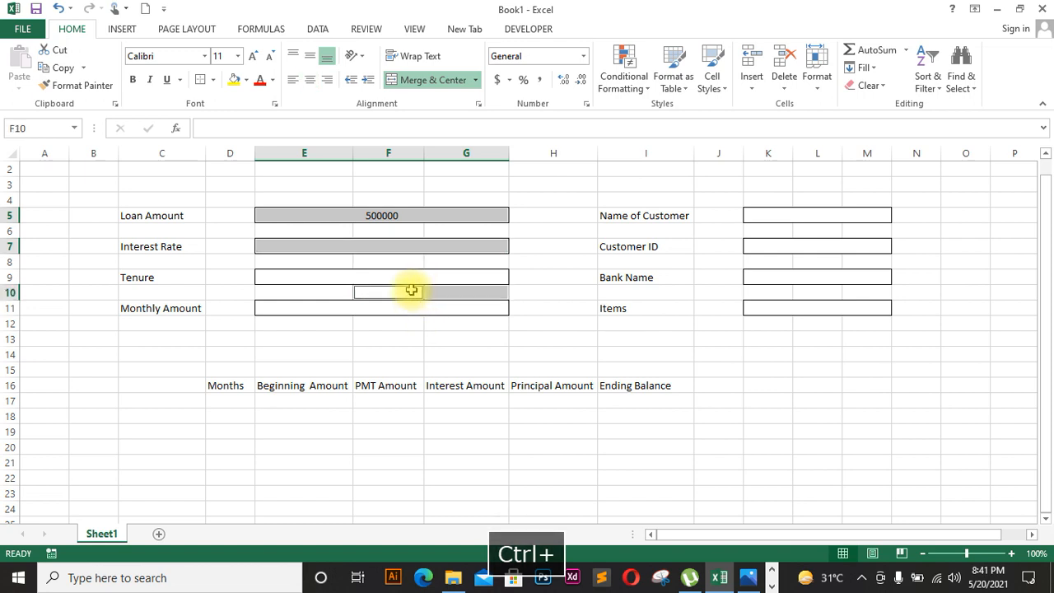
left_click(321, 282, "ctrl")
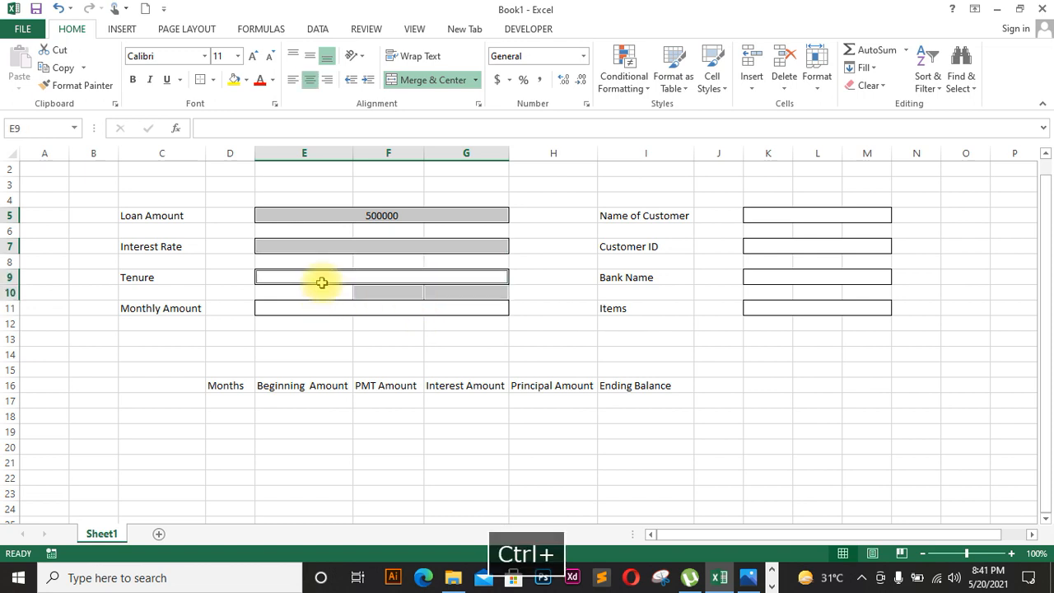
Step: Select the Loan Amount, Interest Rate, Tenure, Monthly Amount, Items, Bank Name, Customer ID and Name of Customer boxes together
left_click(582, 354)
left_click(472, 215, "ctrl")
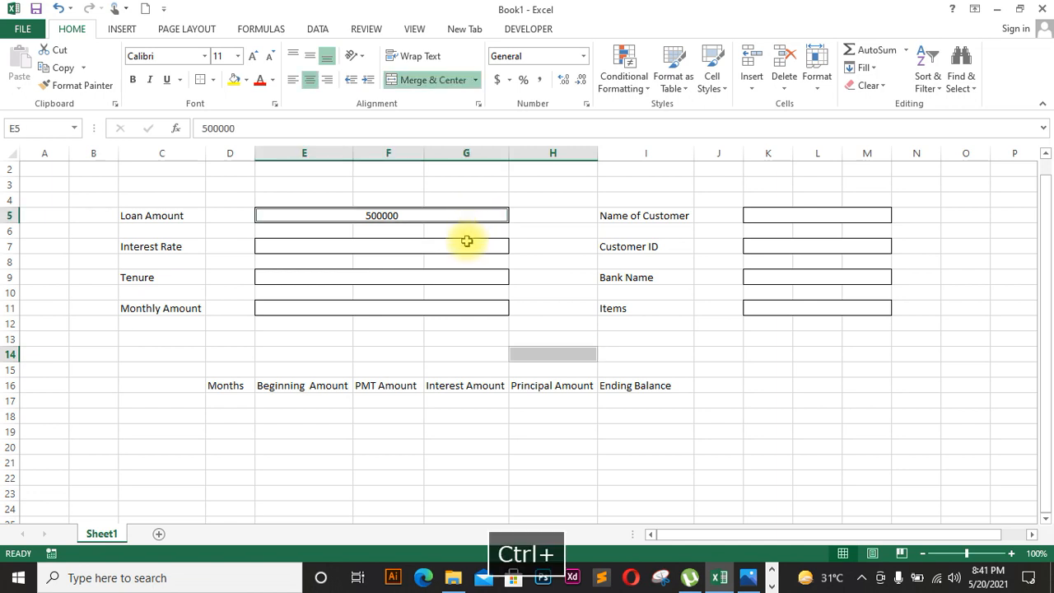
left_click(467, 244, "ctrl")
left_click(464, 277, "ctrl")
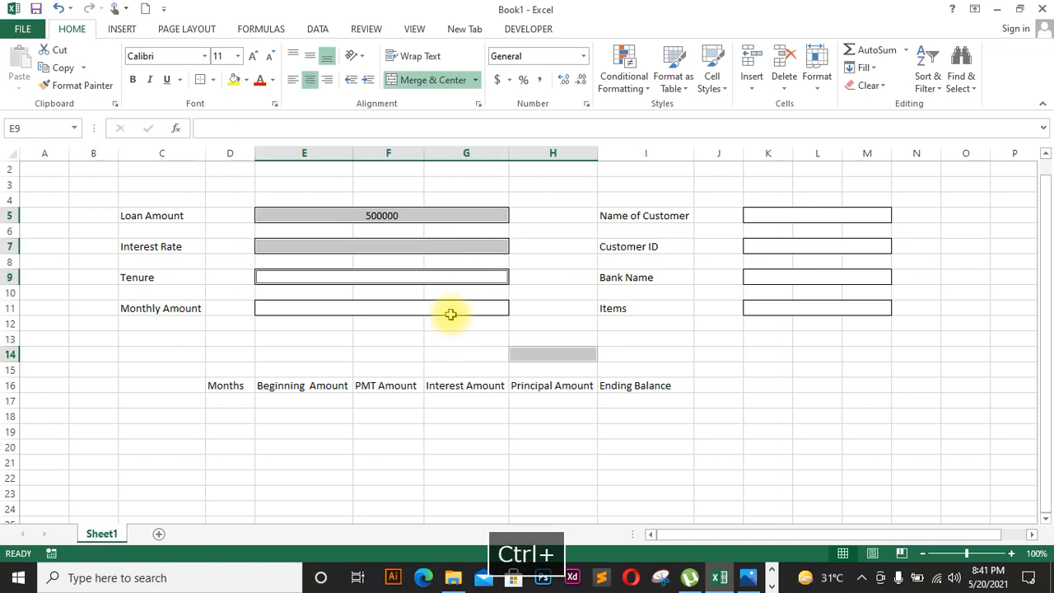
left_click(454, 313, "ctrl")
left_click(826, 309, "ctrl")
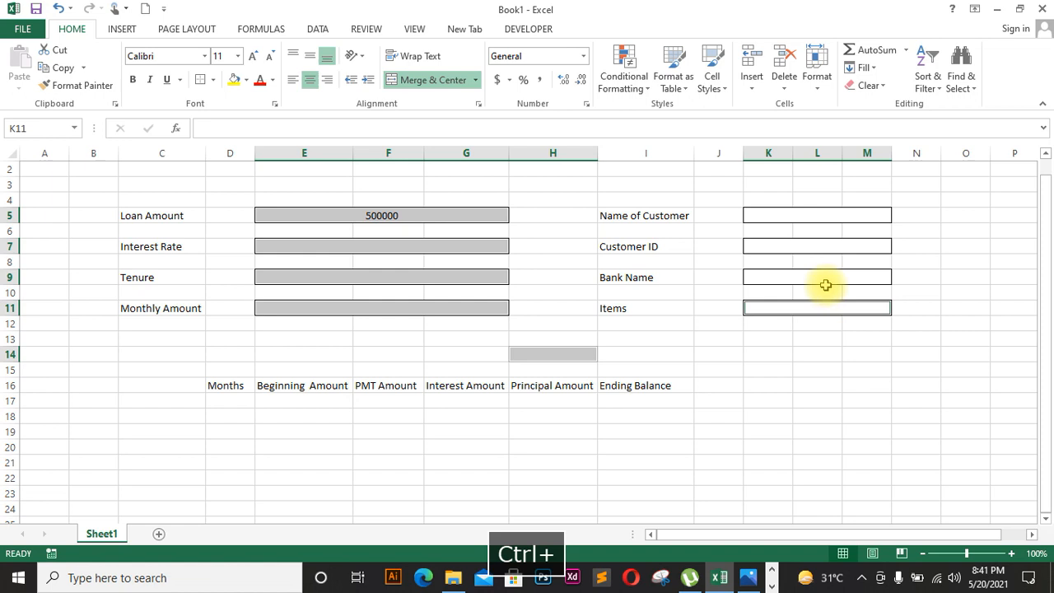
left_click(821, 277, "ctrl")
left_click(819, 247, "ctrl")
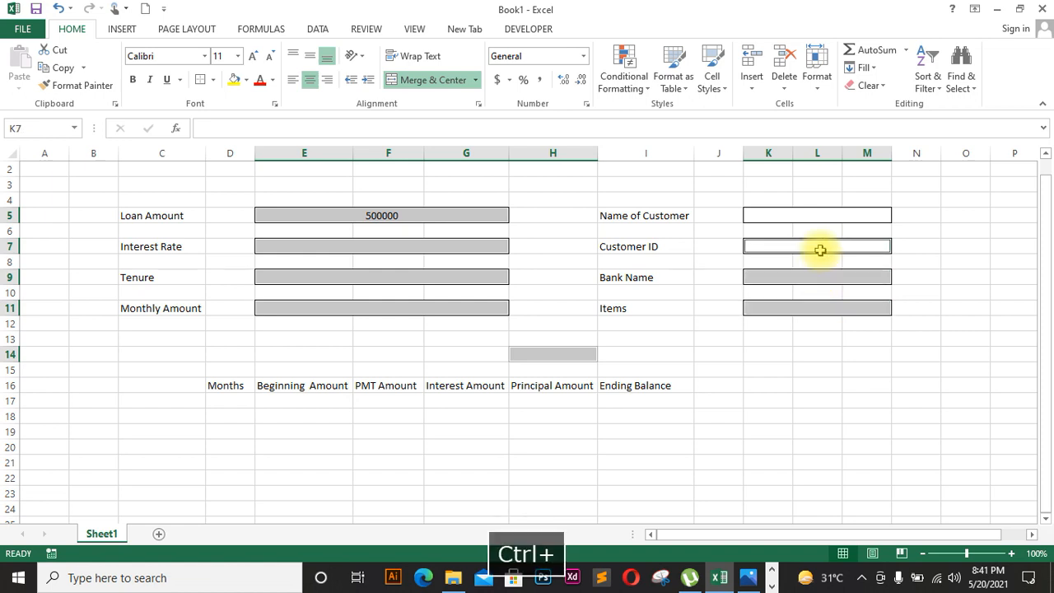
left_click(817, 213, "ctrl")
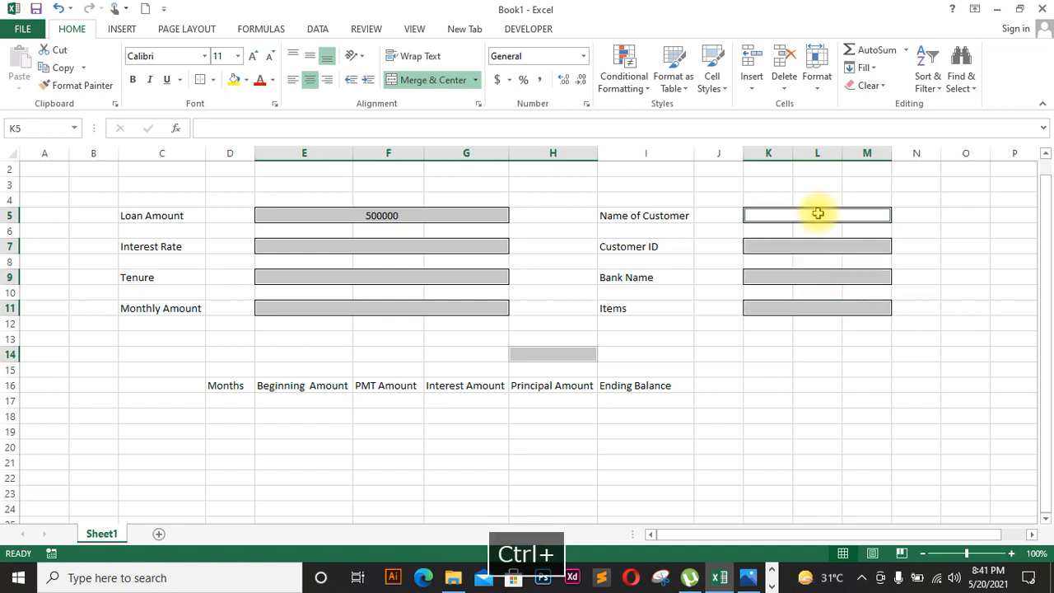
Step: Make the selected boxes' text size 16, right-aligned and bold
left_click(257, 56)
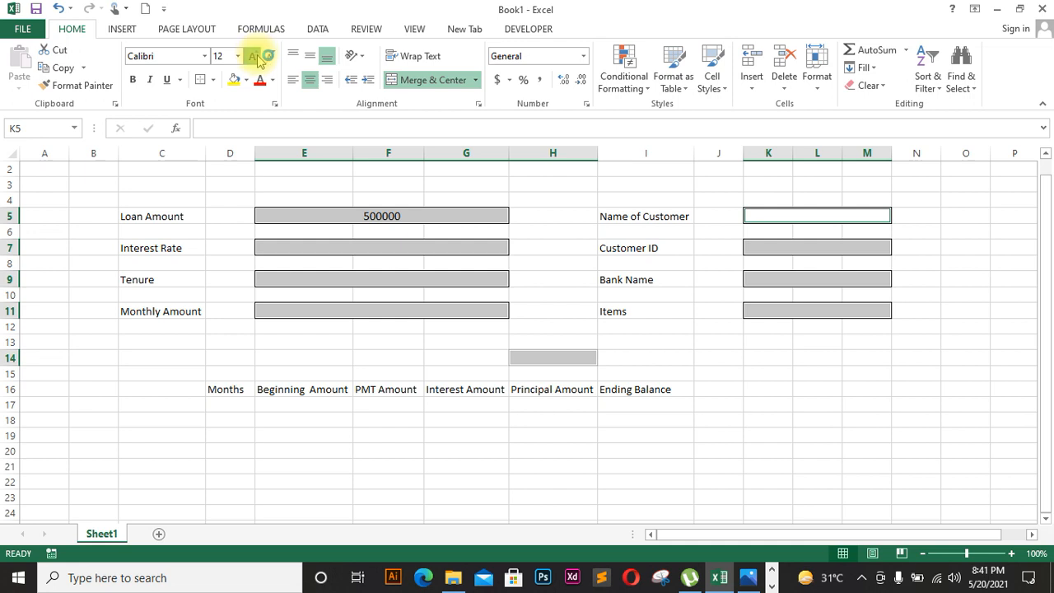
left_click(252, 57)
left_click(252, 58)
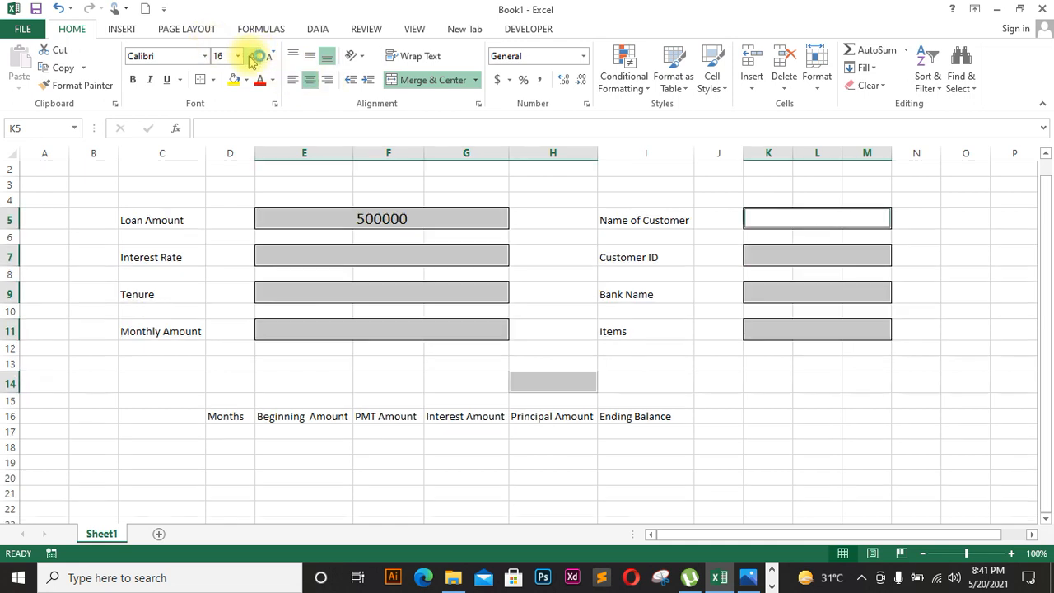
left_click(333, 83)
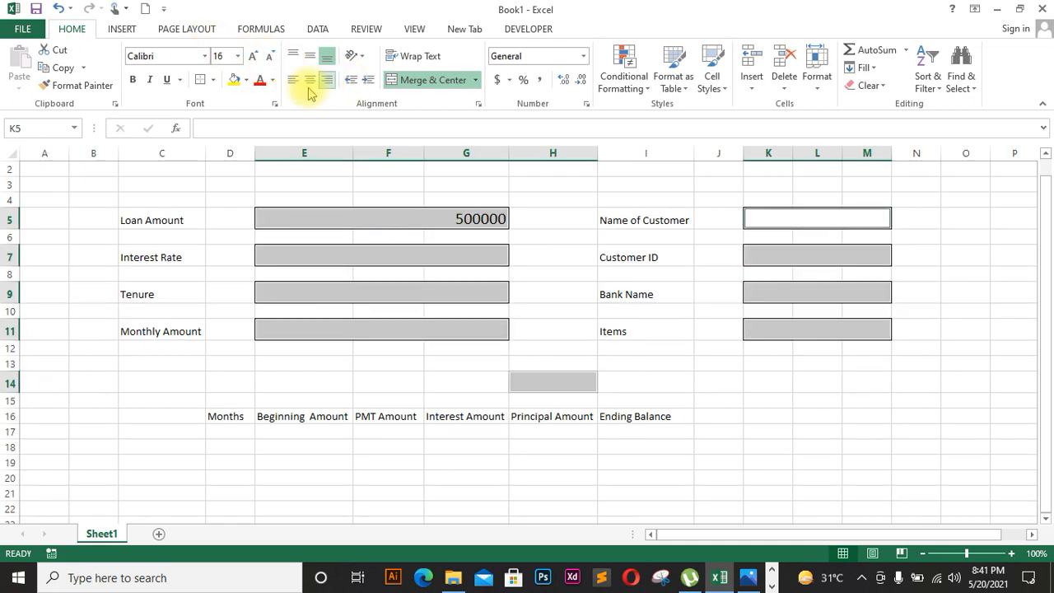
left_click(134, 80)
left_click(631, 375)
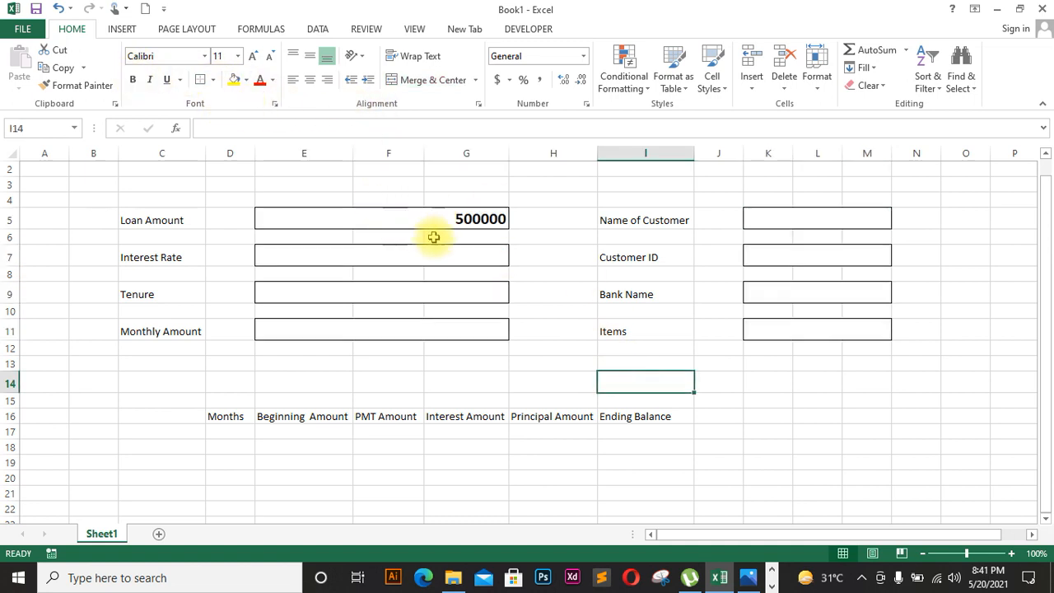
left_click(463, 262)
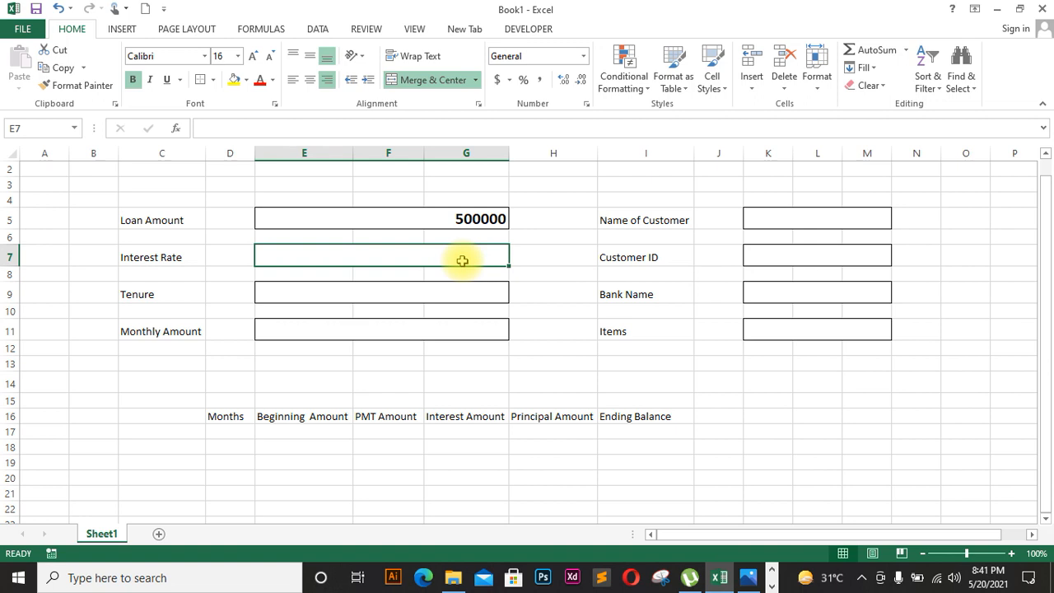
Step: Enter 5% as the interest rate and add a new blank Sheet2
type("5%")
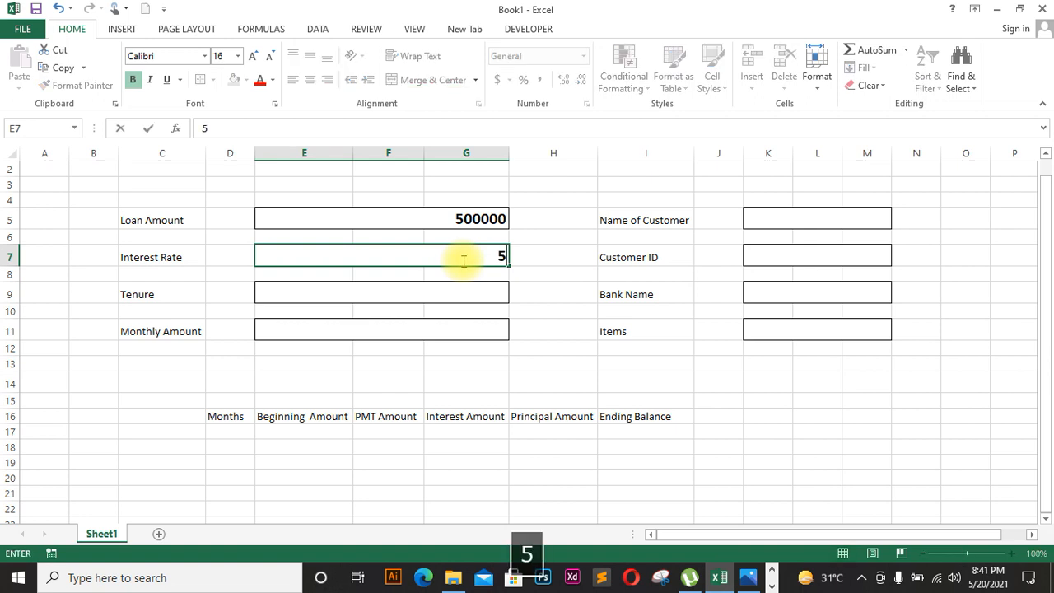
left_click(471, 297)
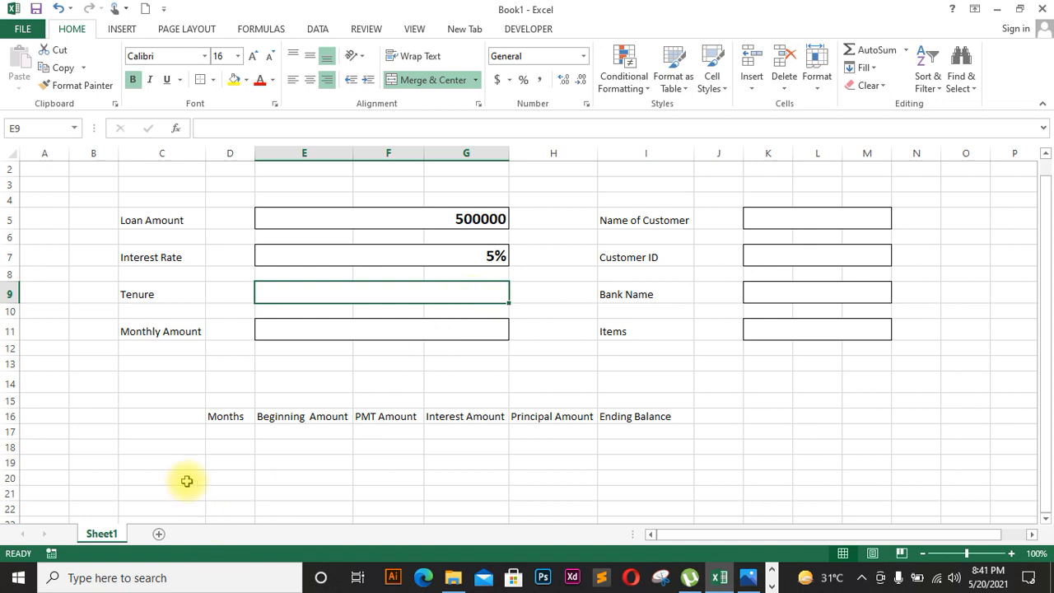
left_click(159, 534)
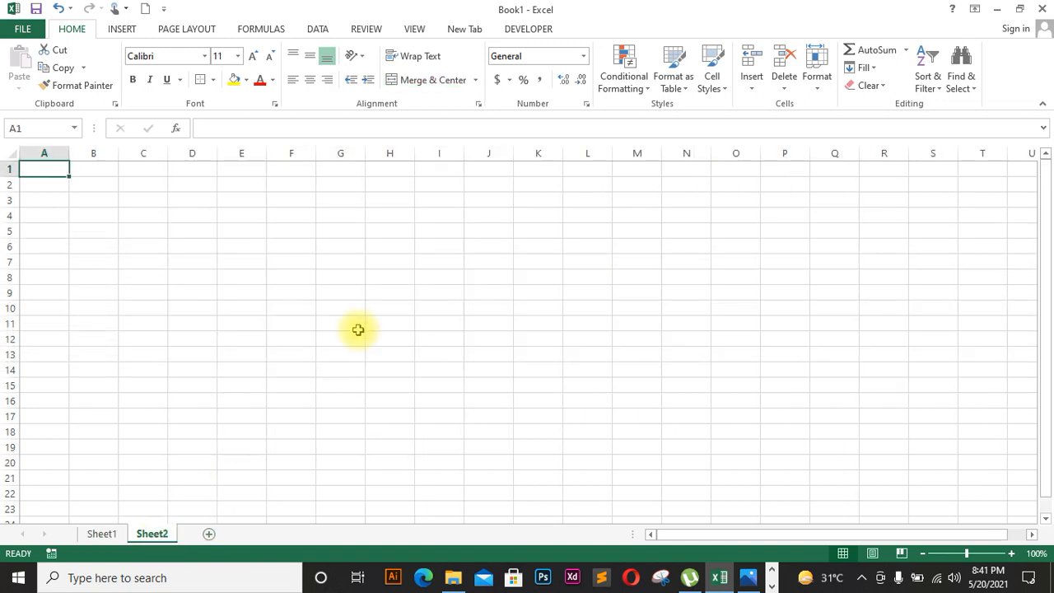
Step: On Sheet2, fill F5:F11 with the series 1 through 7, then go back to Sheet1
left_click(311, 232)
type("1")
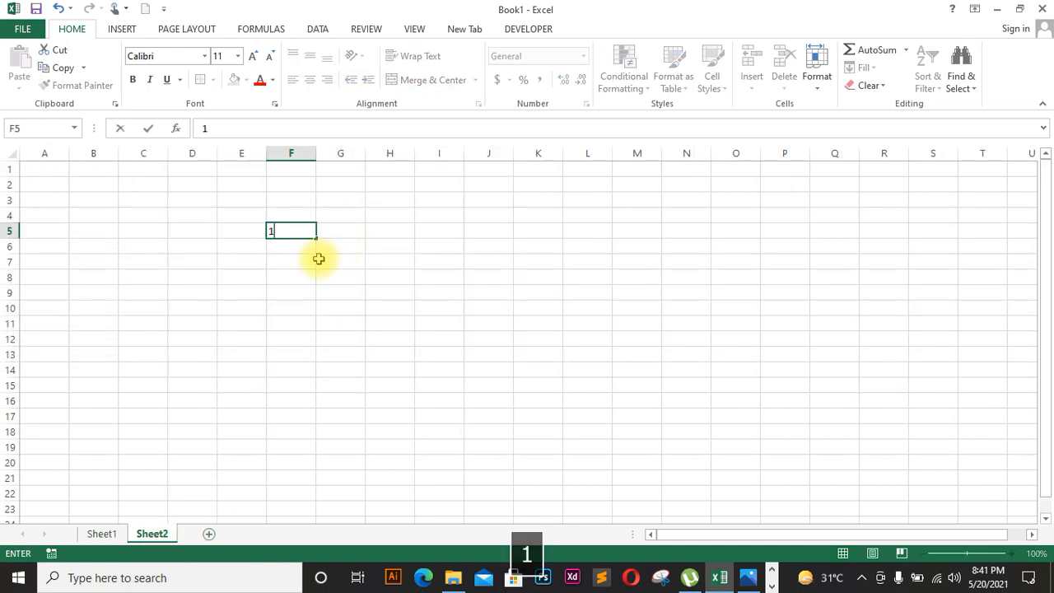
left_click(320, 260)
left_click(313, 236)
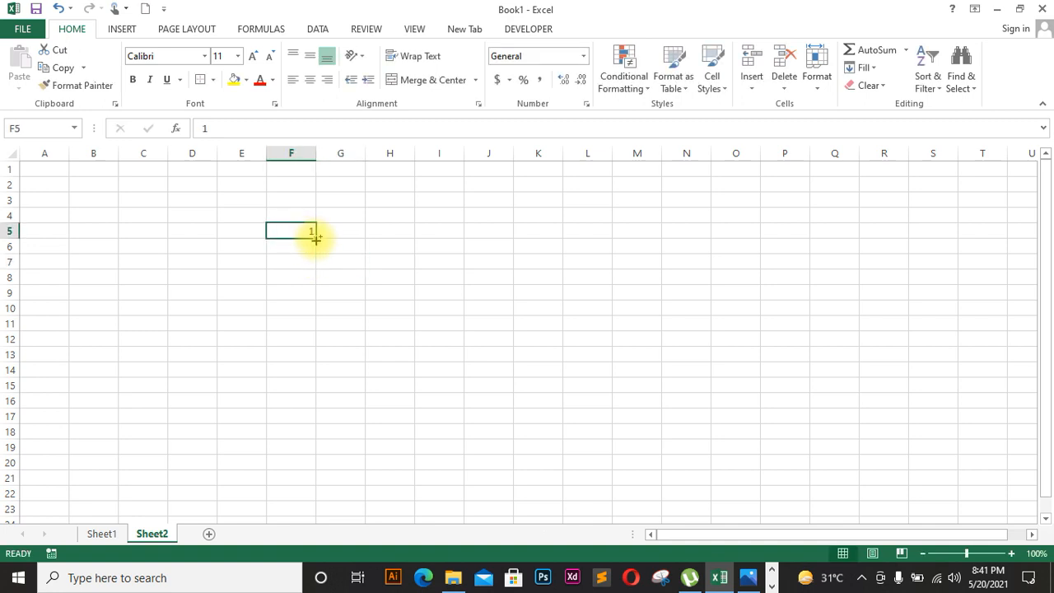
left_click_drag(314, 236, 311, 332)
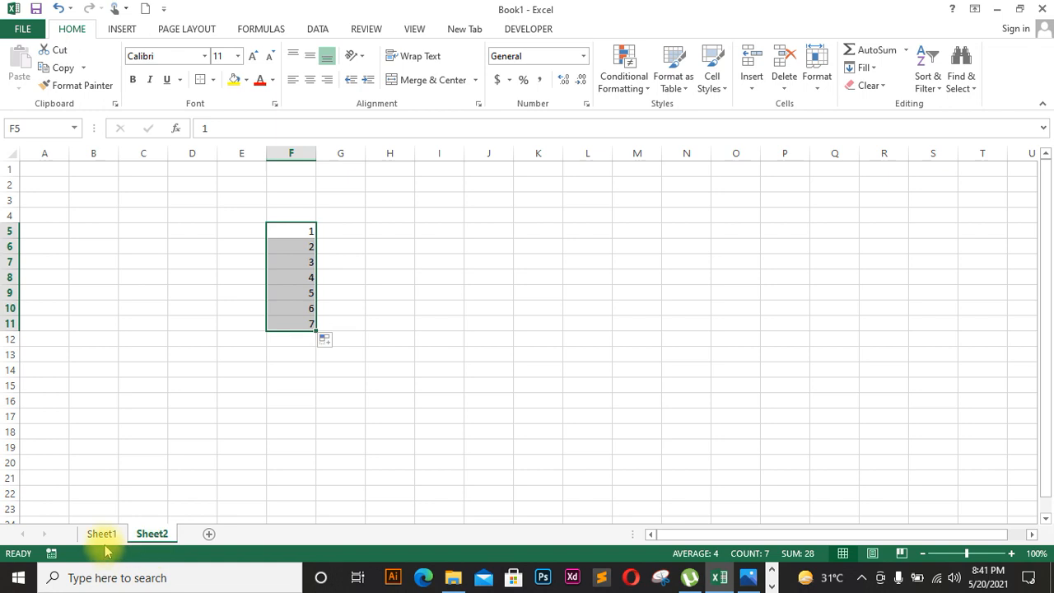
left_click(102, 535)
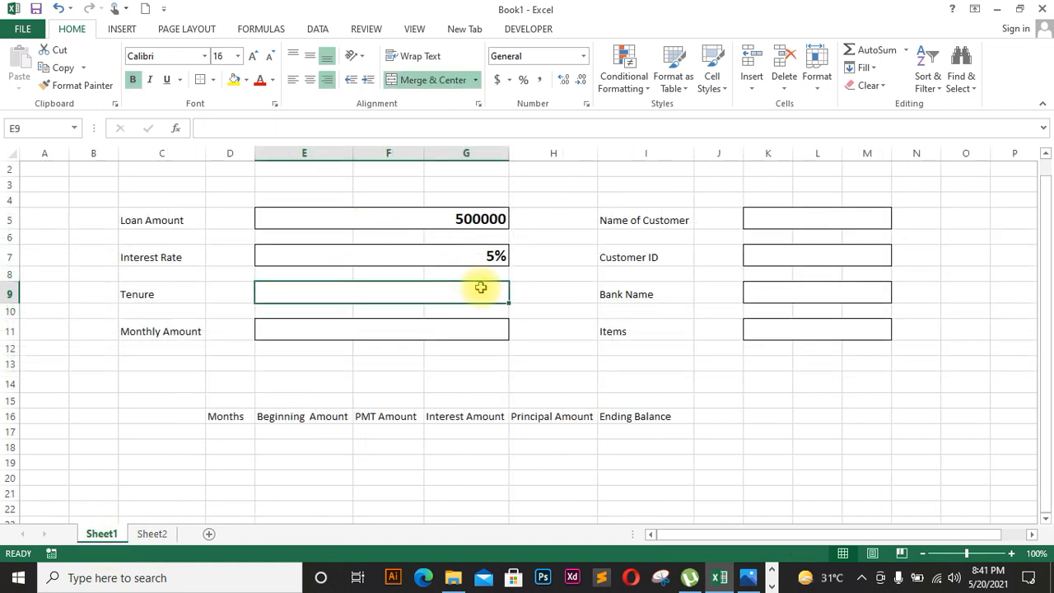
Step: Add List data validation to the Tenure cell with source =Sheet2!$F$5:$F$11
left_click(318, 29)
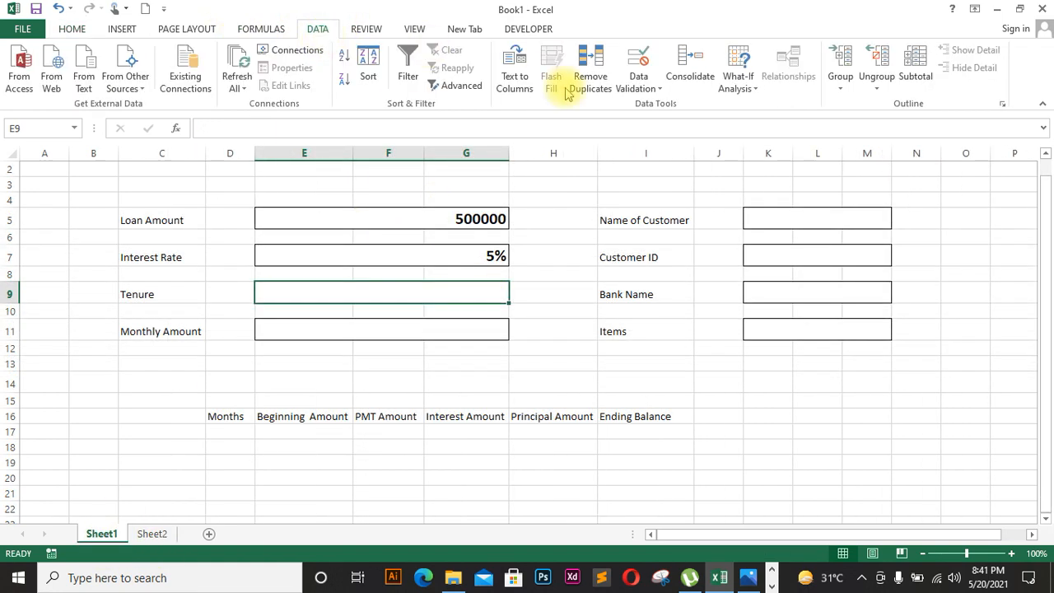
left_click(636, 82)
left_click(642, 104)
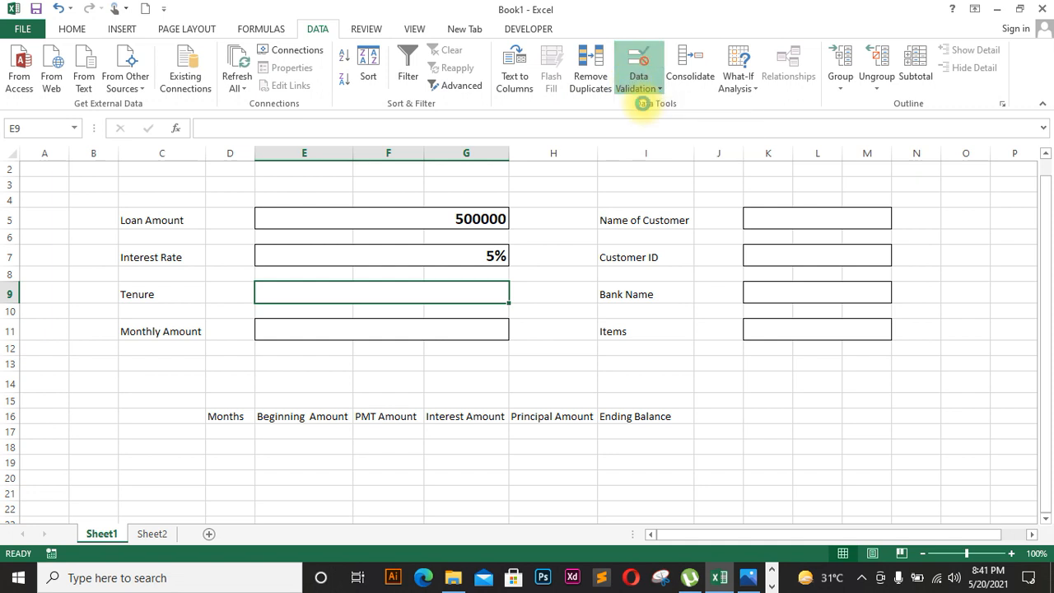
left_click(651, 275)
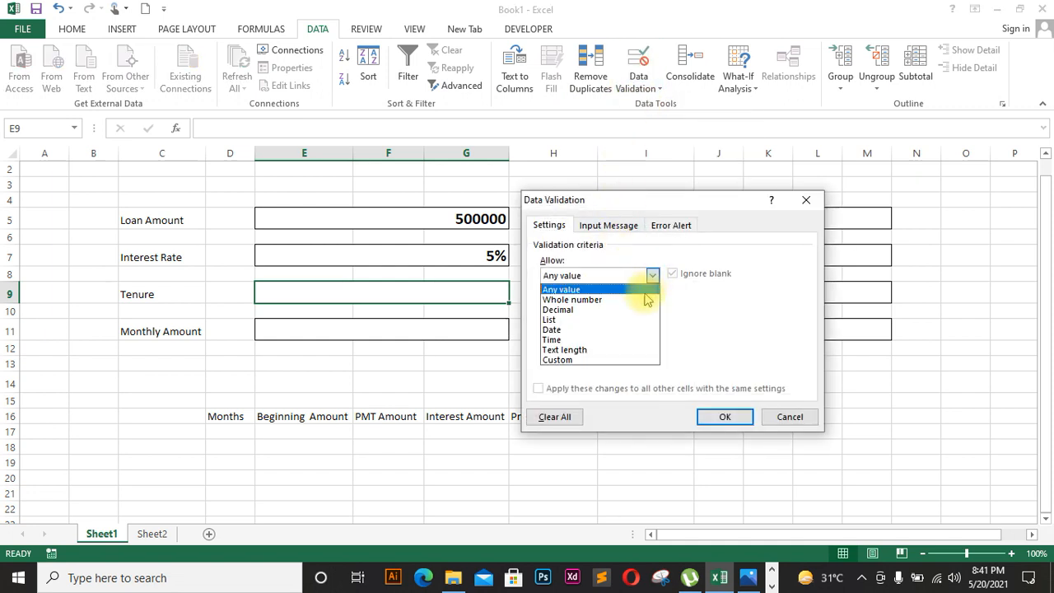
left_click(627, 320)
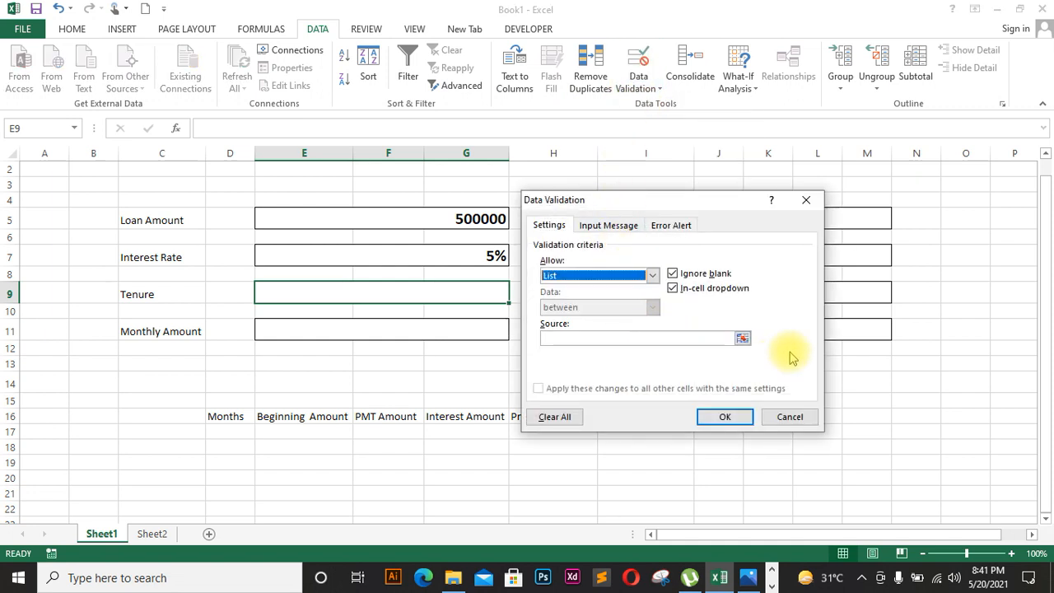
left_click(744, 341)
left_click(150, 535)
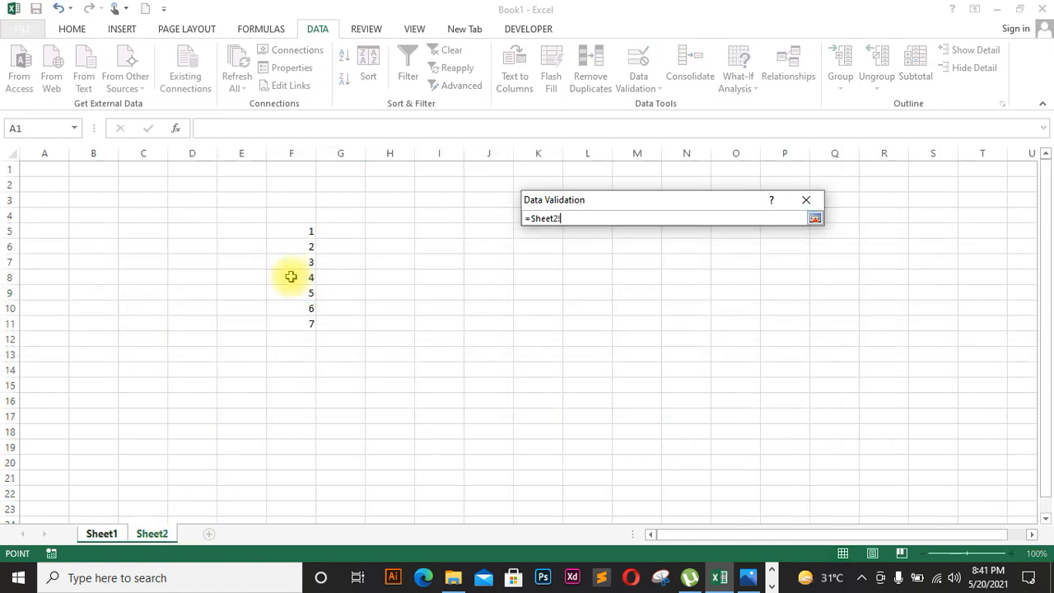
left_click(292, 232)
left_click_drag(291, 233, 291, 324)
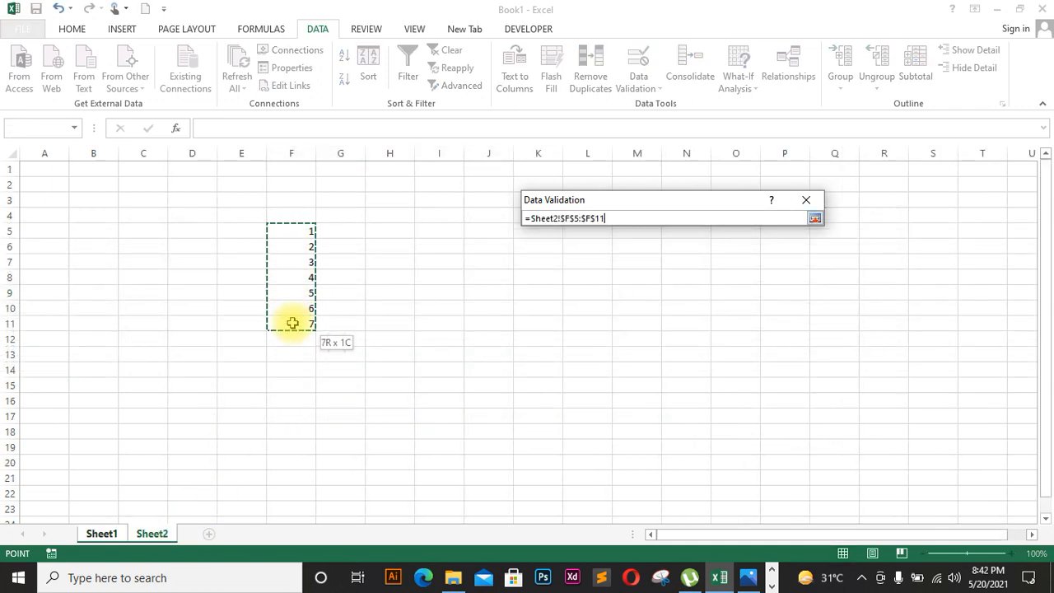
left_click(815, 218)
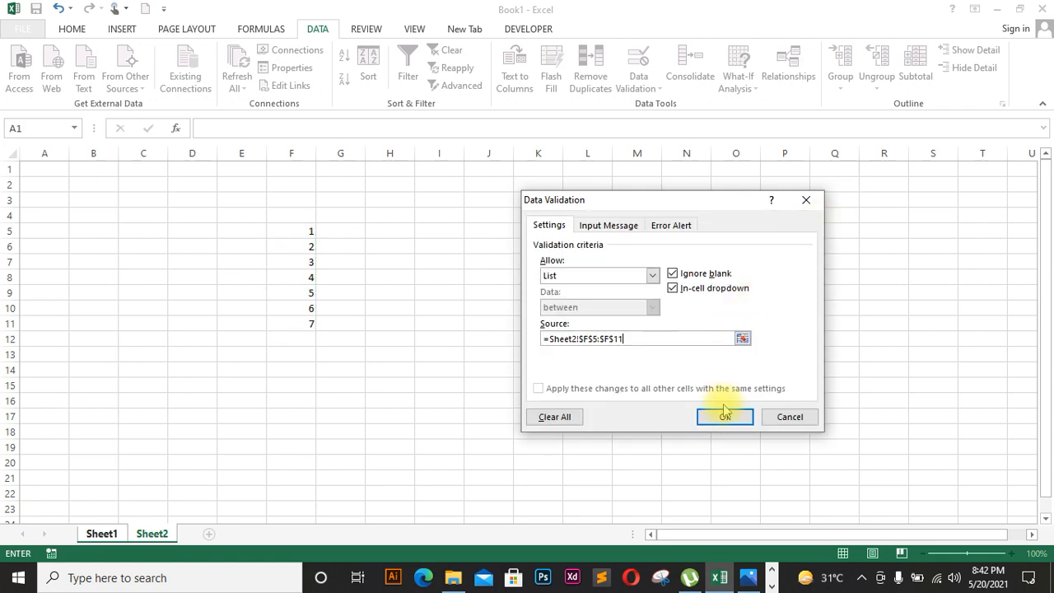
left_click(721, 419)
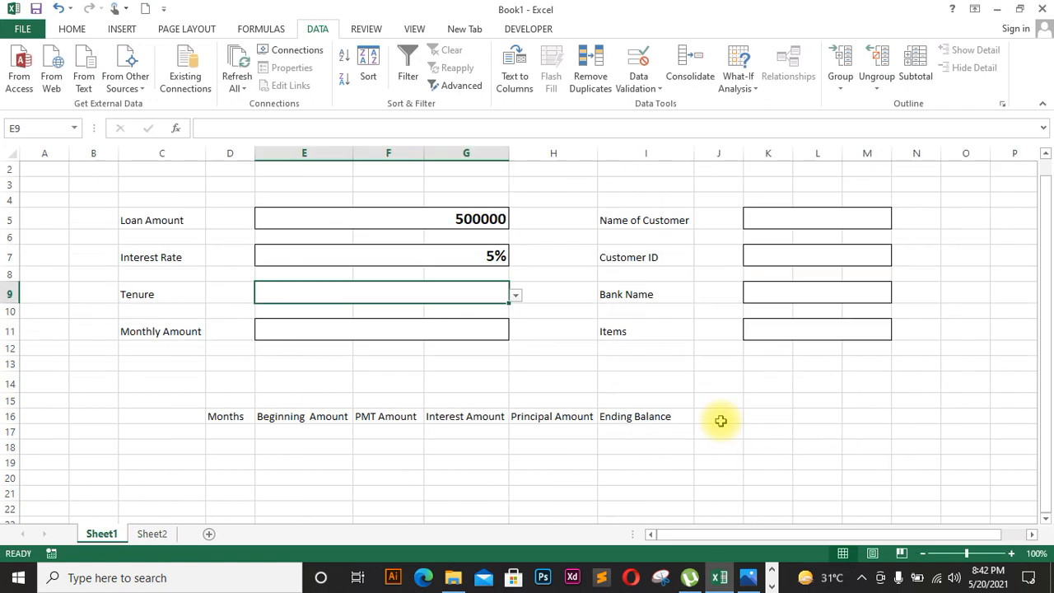
Step: Choose 3 from the Tenure cell's drop-down list
left_click(517, 295)
left_click(516, 295)
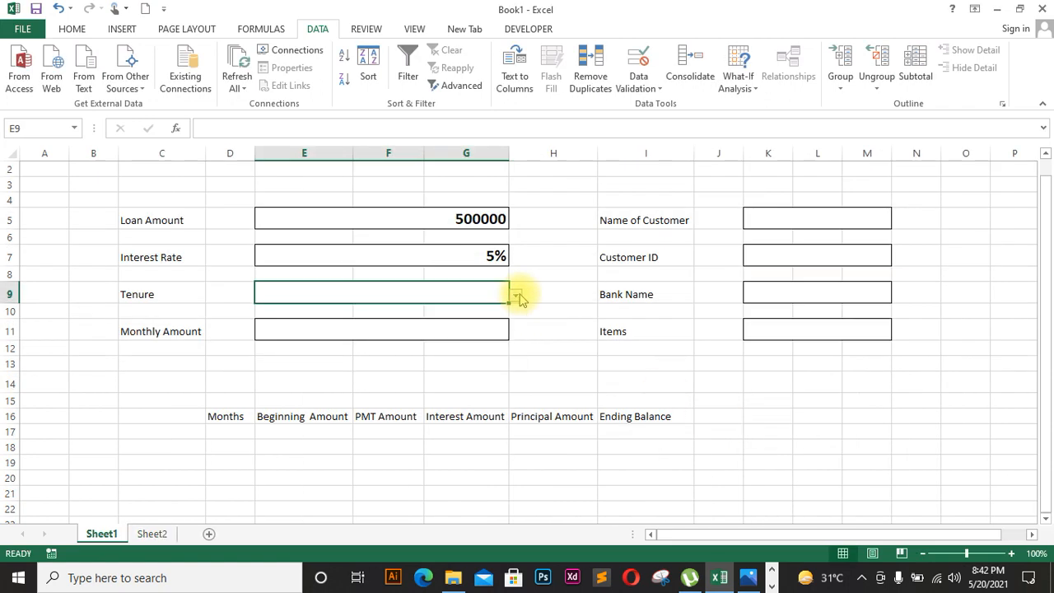
left_click(484, 326)
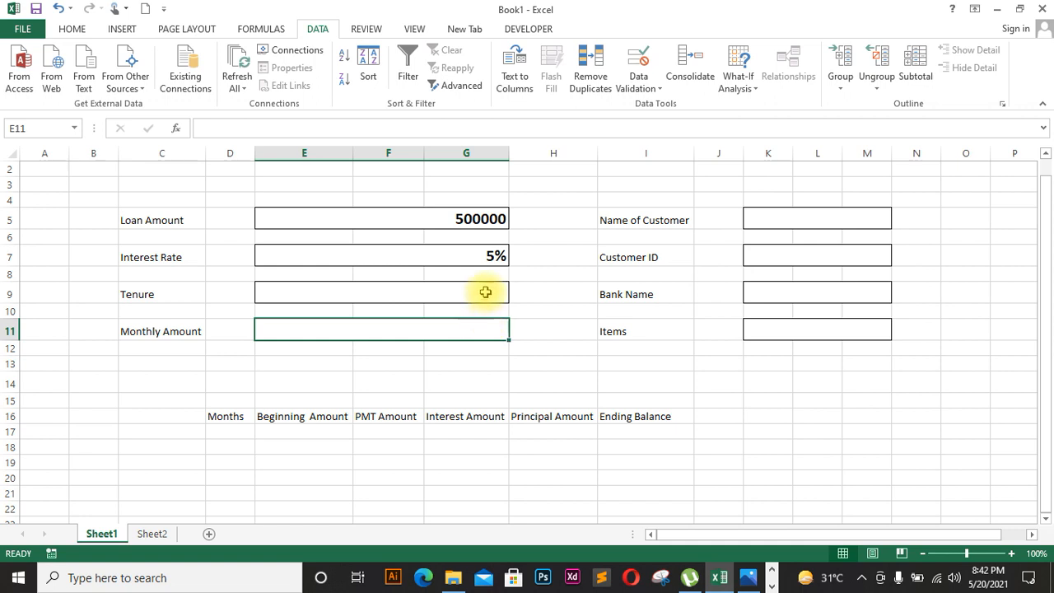
left_click(485, 293)
left_click(516, 297)
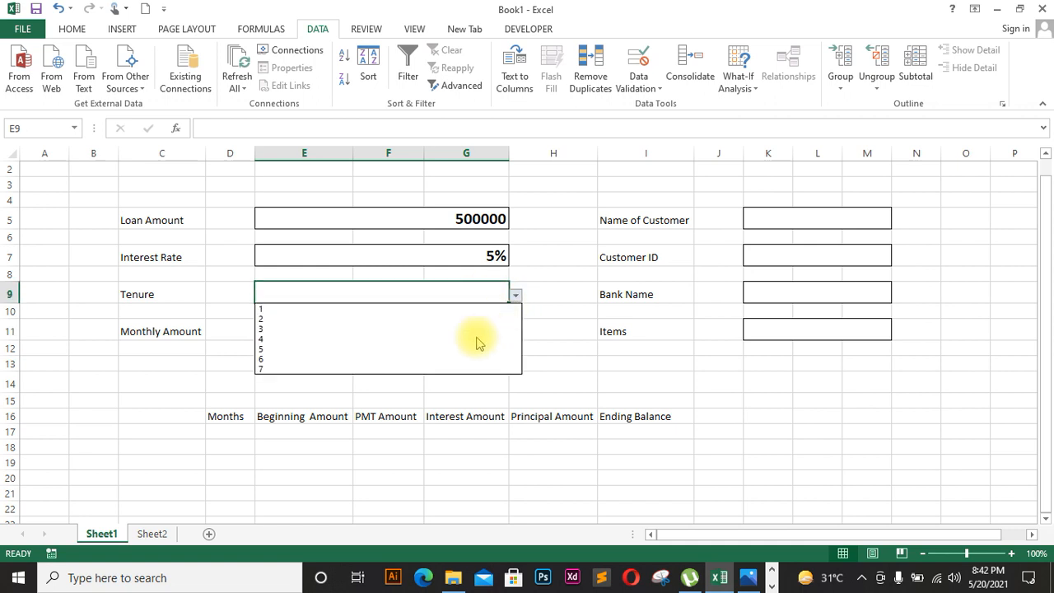
left_click(475, 332)
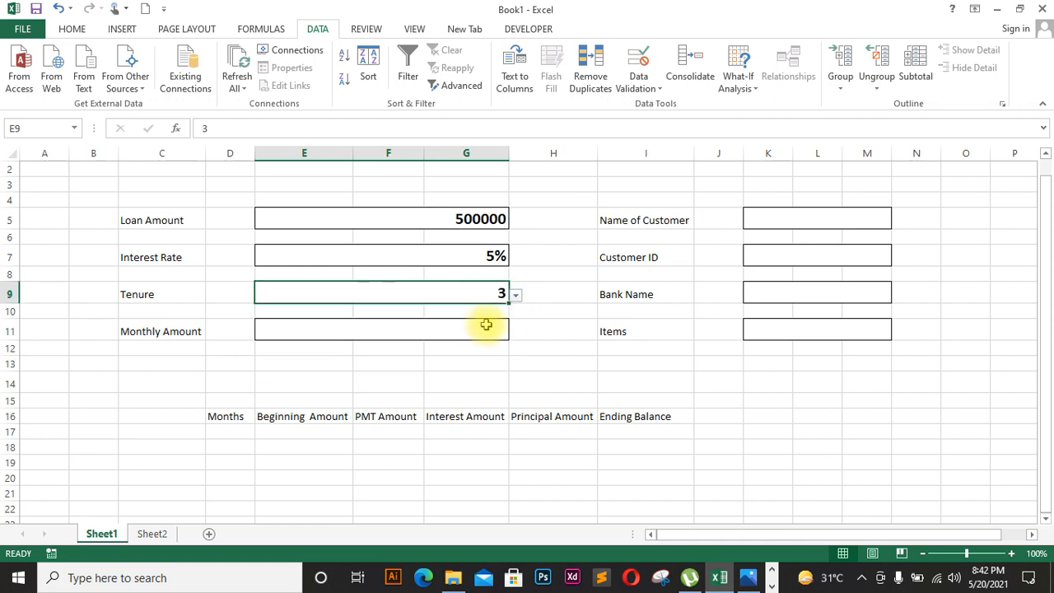
left_click(486, 328)
Step: Enter =PMT(E7/12,E9*12,E5,0) in E11, giving a monthly payment of ($14,985.45)
type("=")
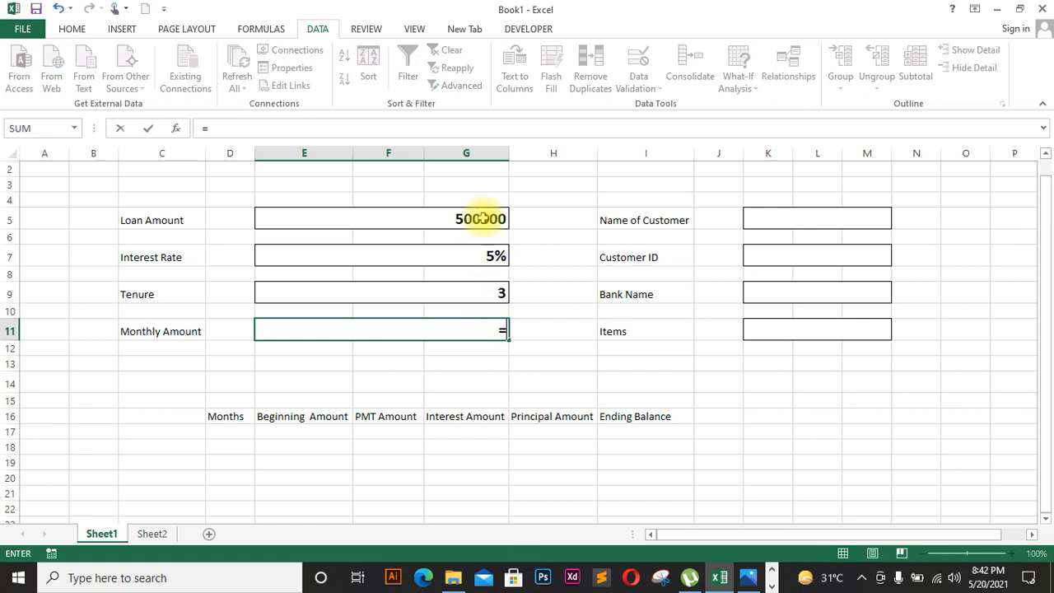
type("pmt")
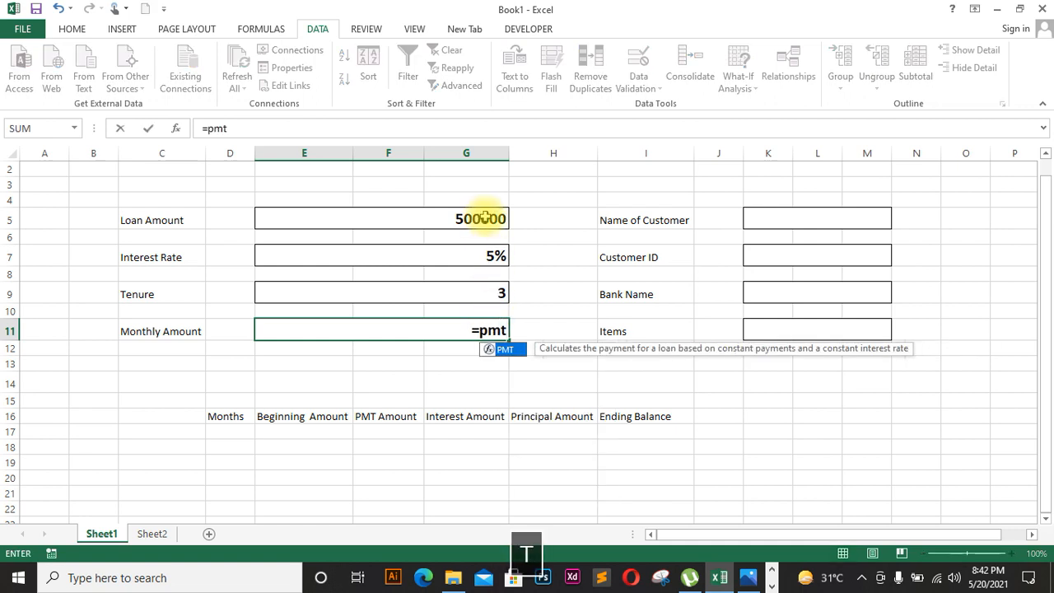
key("BackSpace")
key("BackSpace")
key("BackSpace")
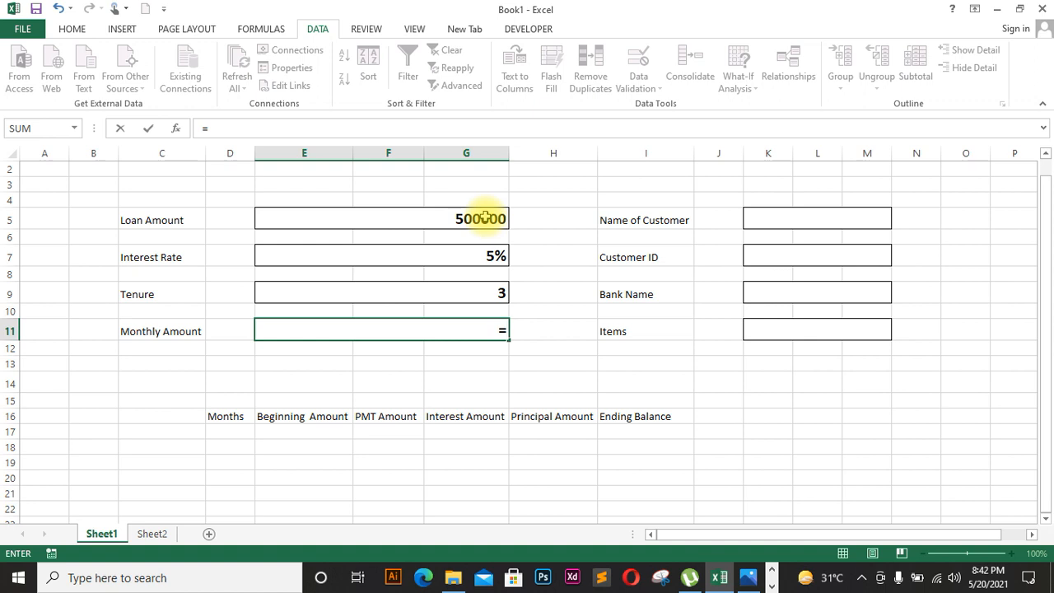
type("pm")
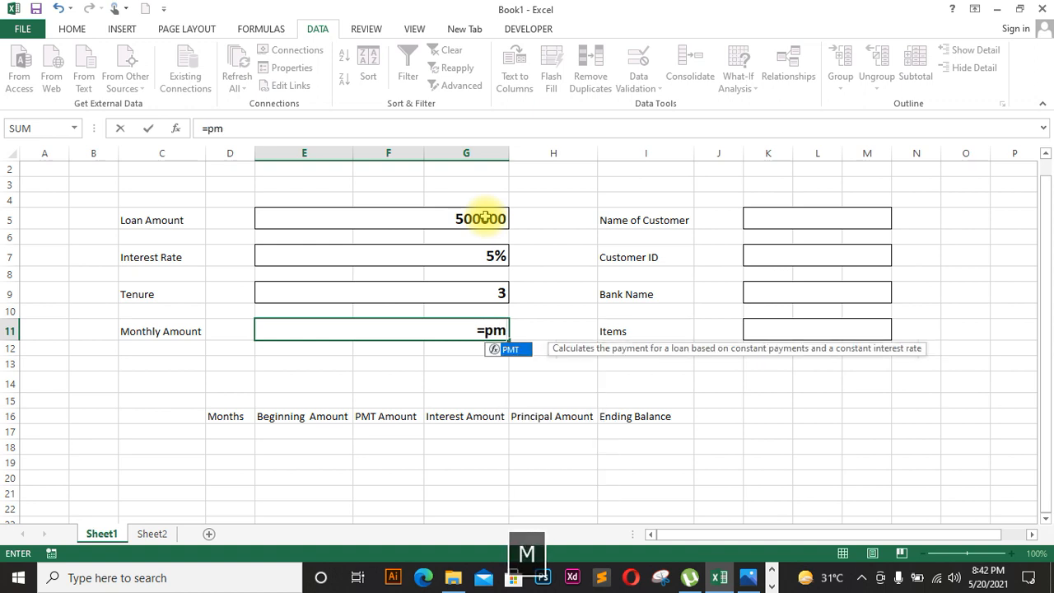
type("t")
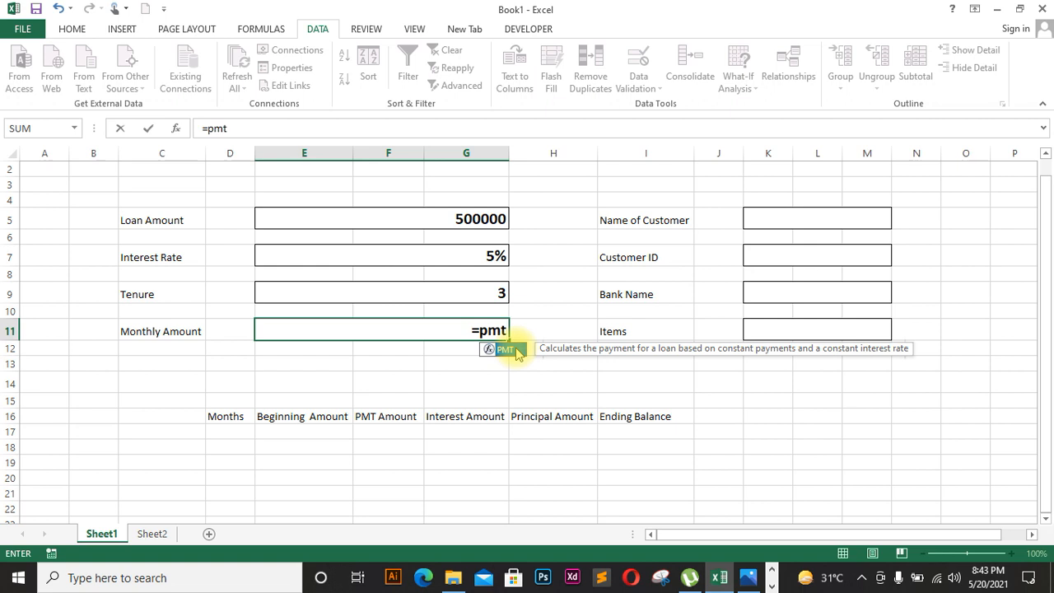
double_click(508, 354)
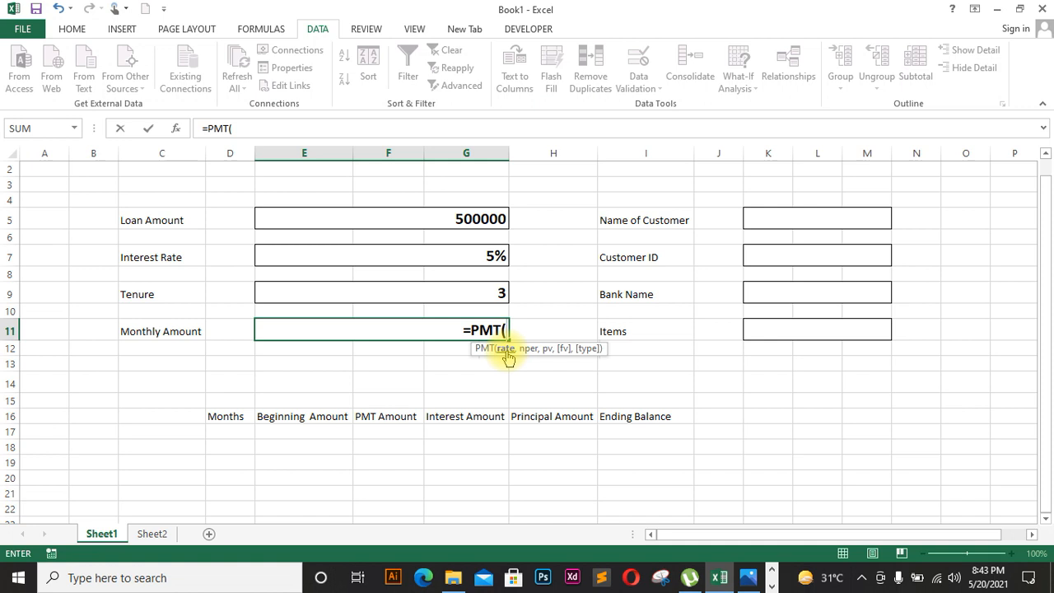
left_click(475, 253)
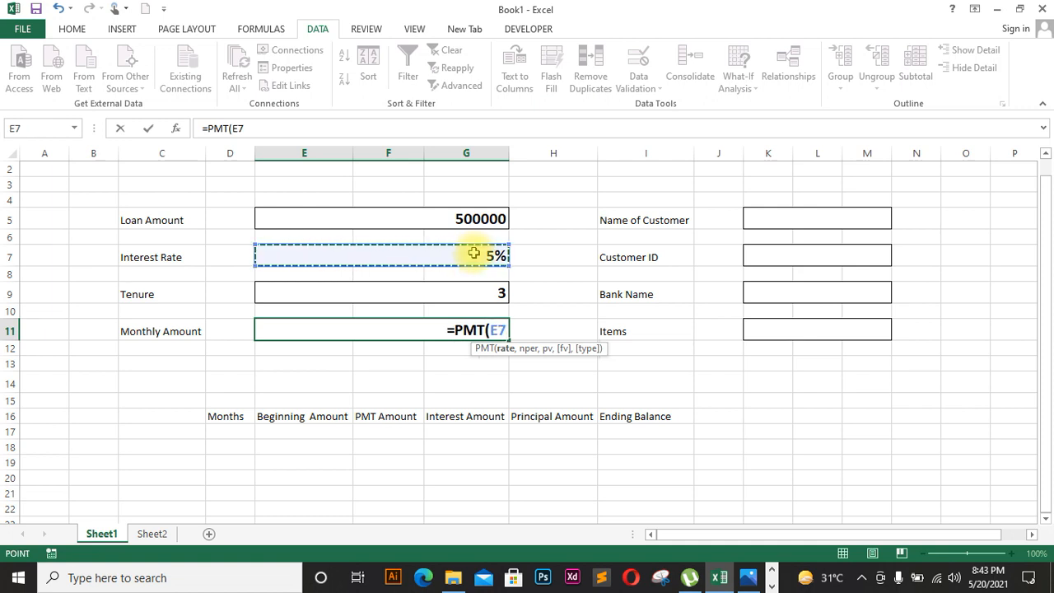
type("/12")
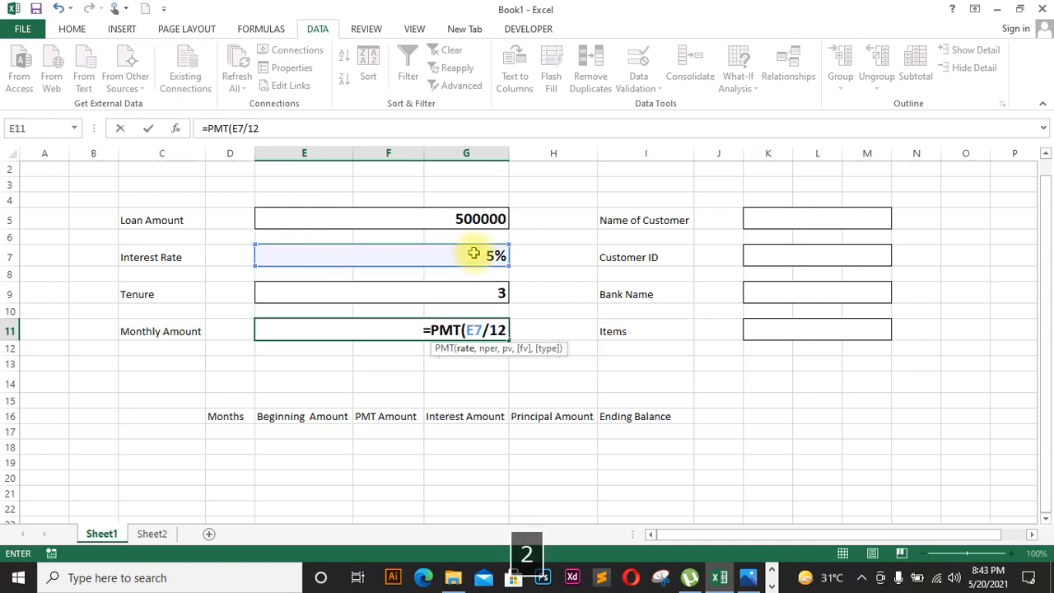
type(",")
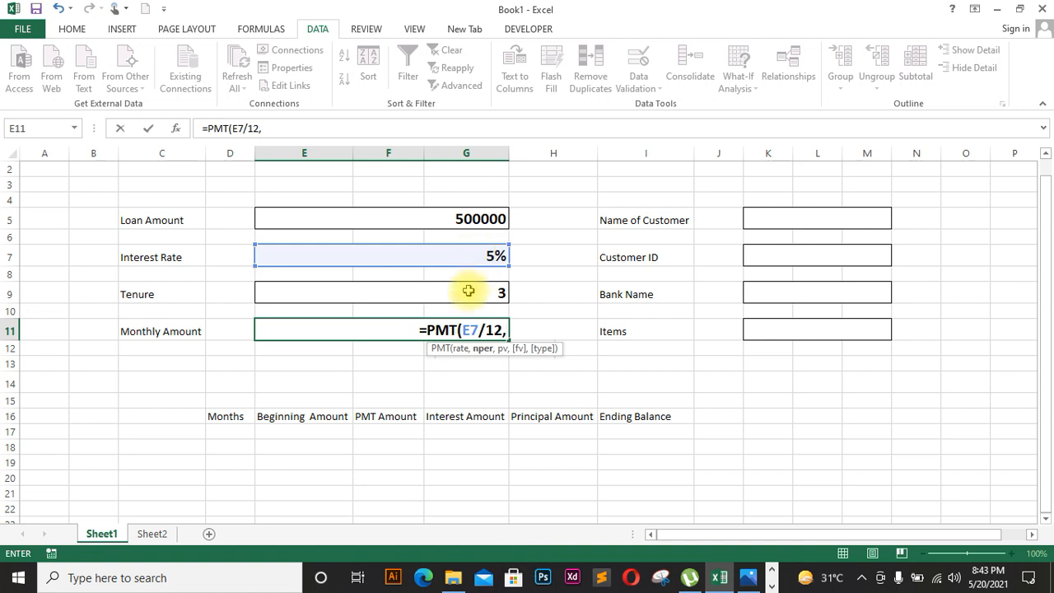
left_click(463, 297)
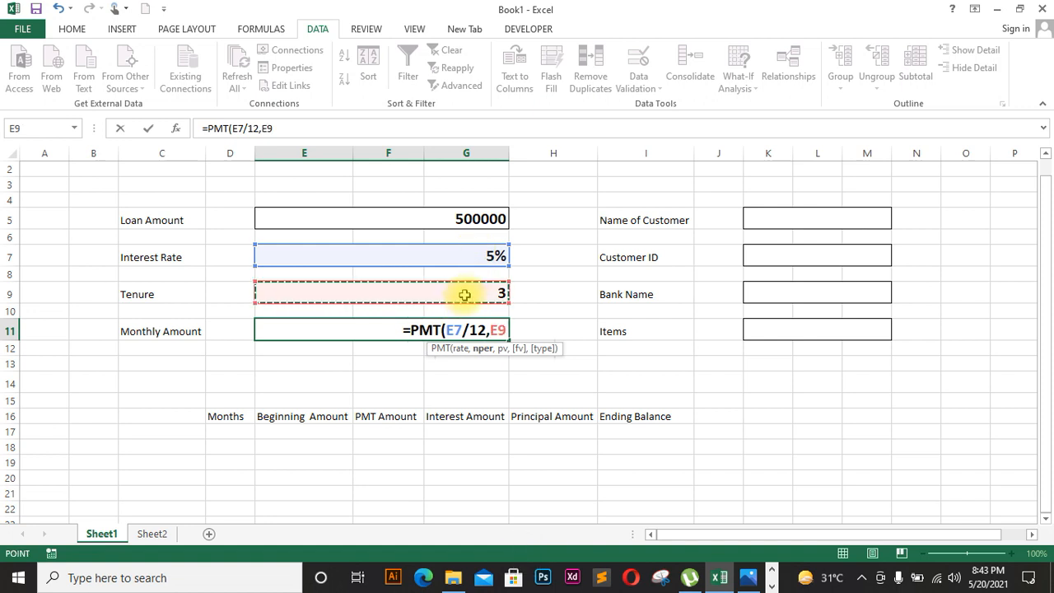
type("*12")
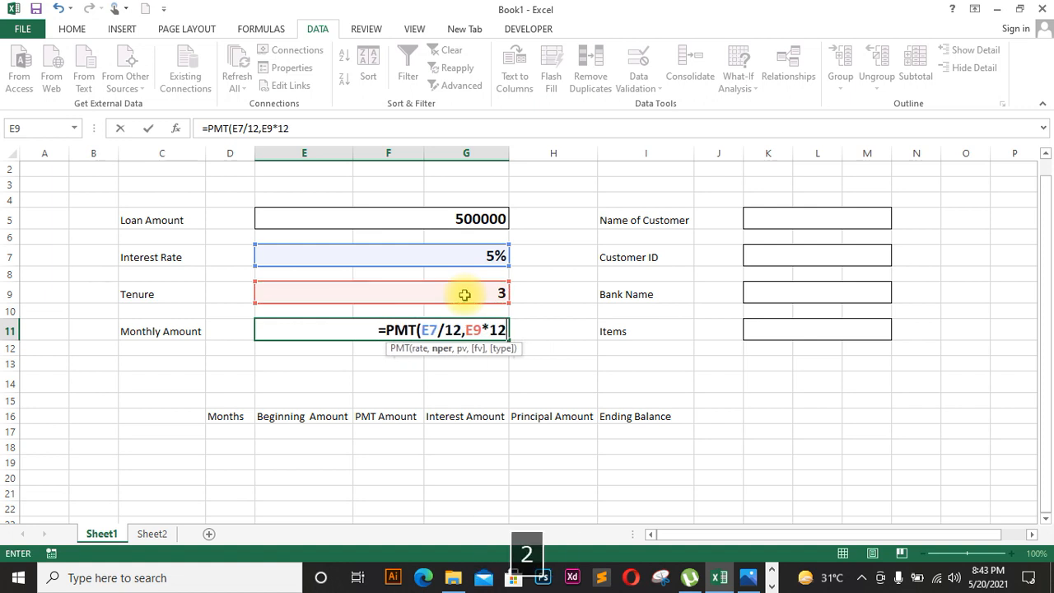
type(",")
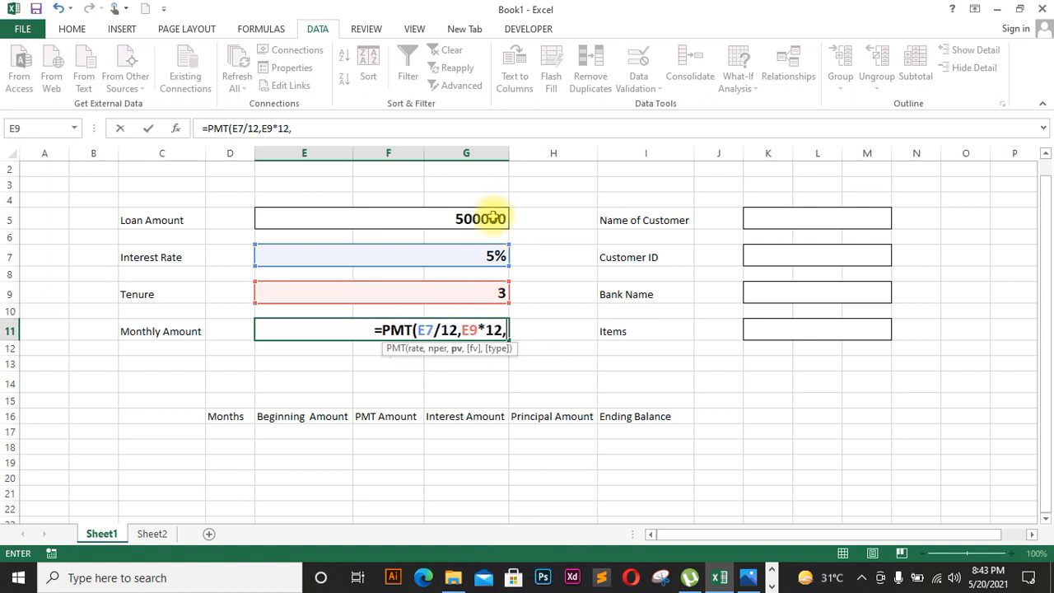
left_click(492, 217)
type(",")
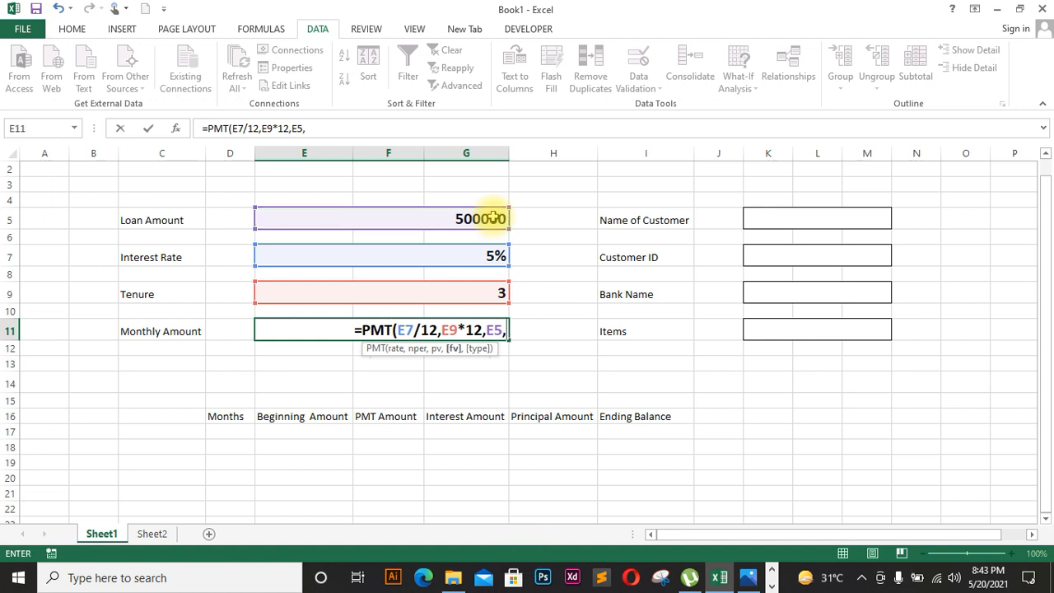
type("0")
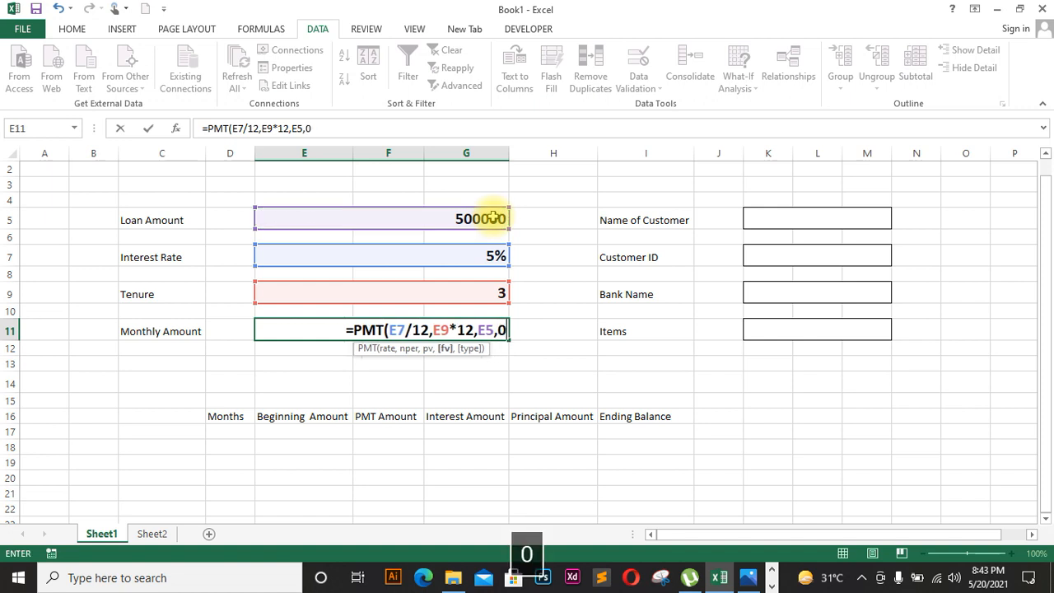
key("Return")
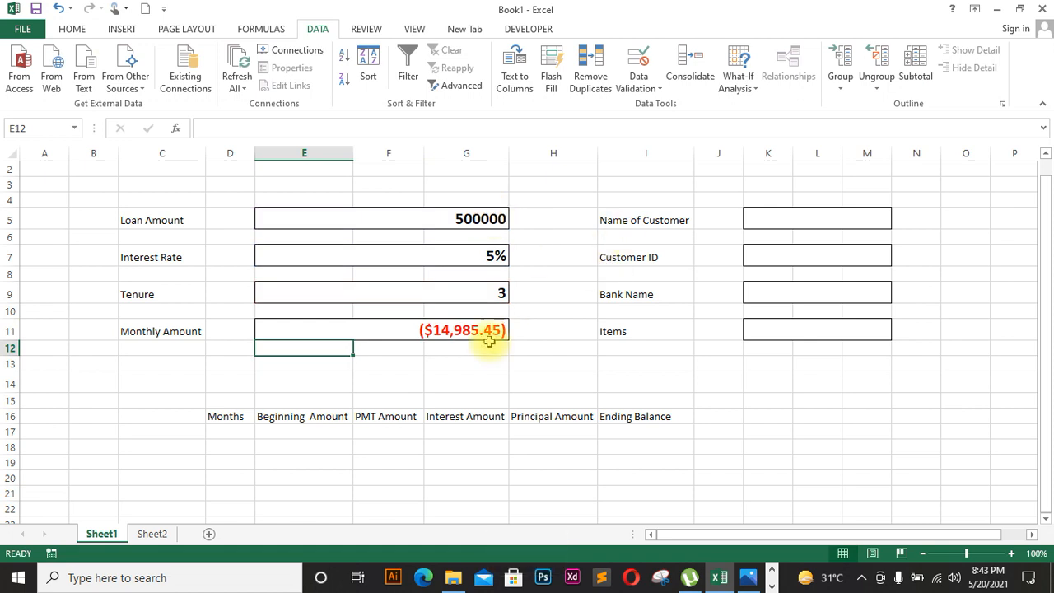
Step: Give E11 accounting format and negate its formula to =-PMT(E7/12,E9*12,E5,0)
left_click(491, 331)
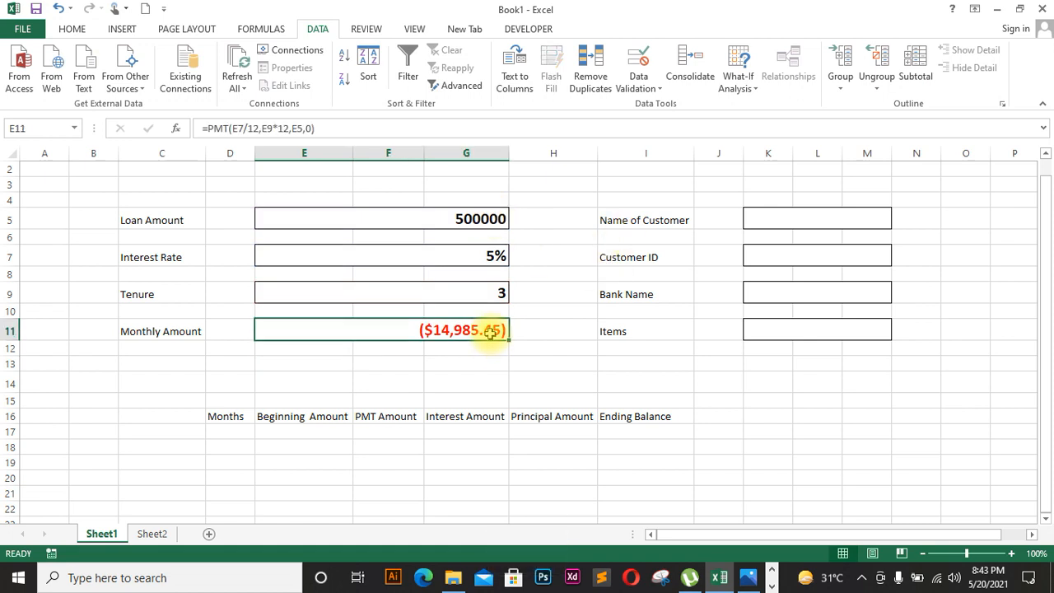
left_click(79, 31)
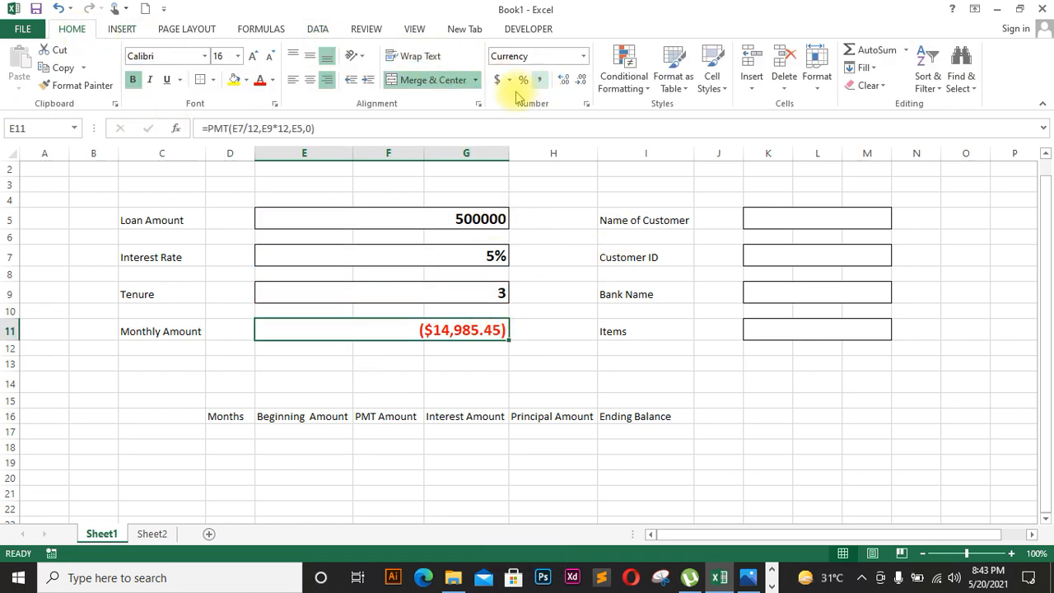
left_click(539, 80)
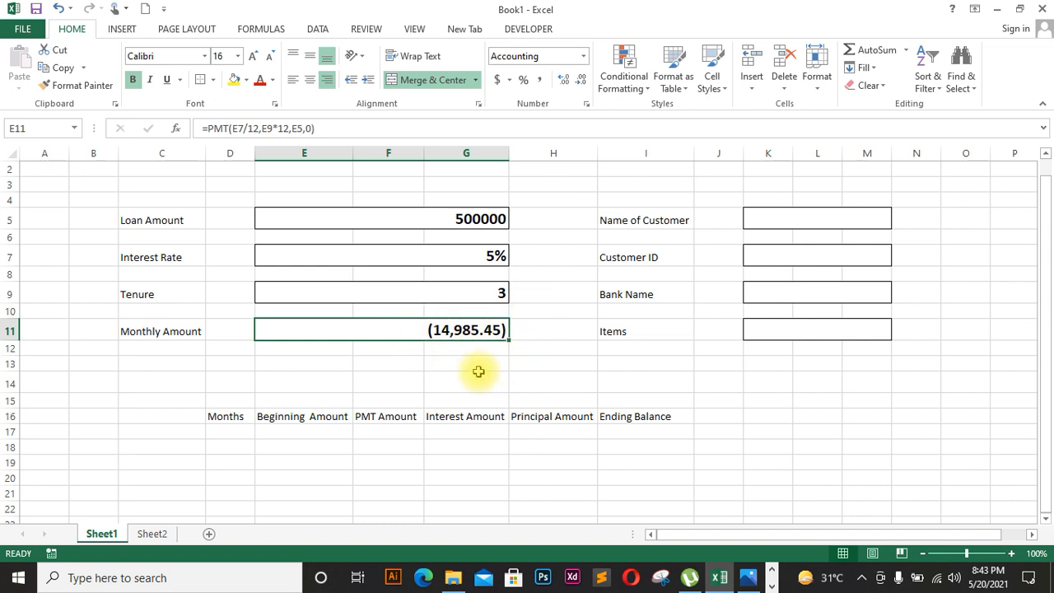
double_click(437, 329)
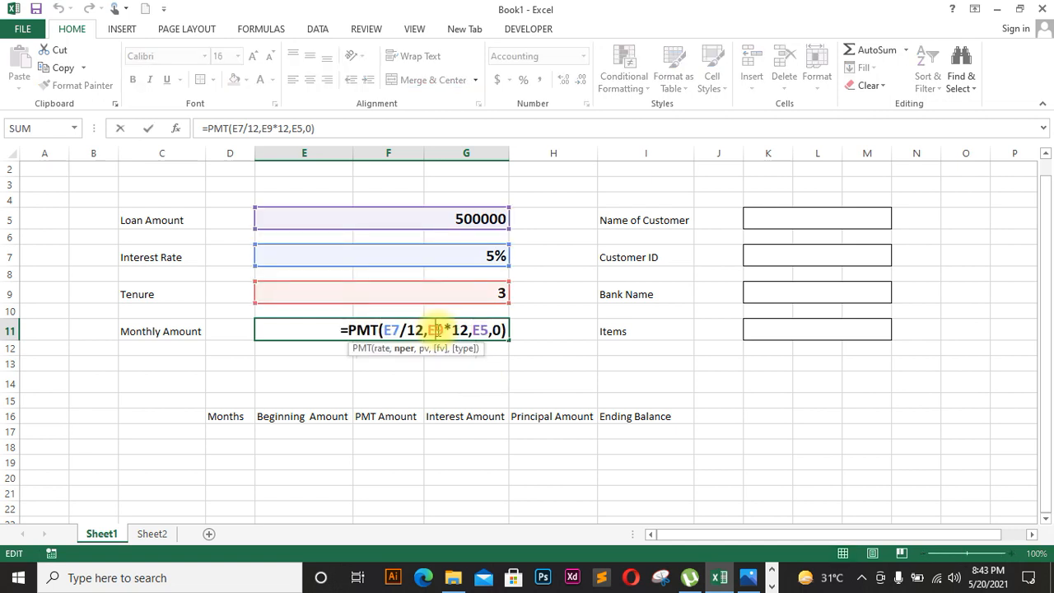
left_click(347, 330)
type("-")
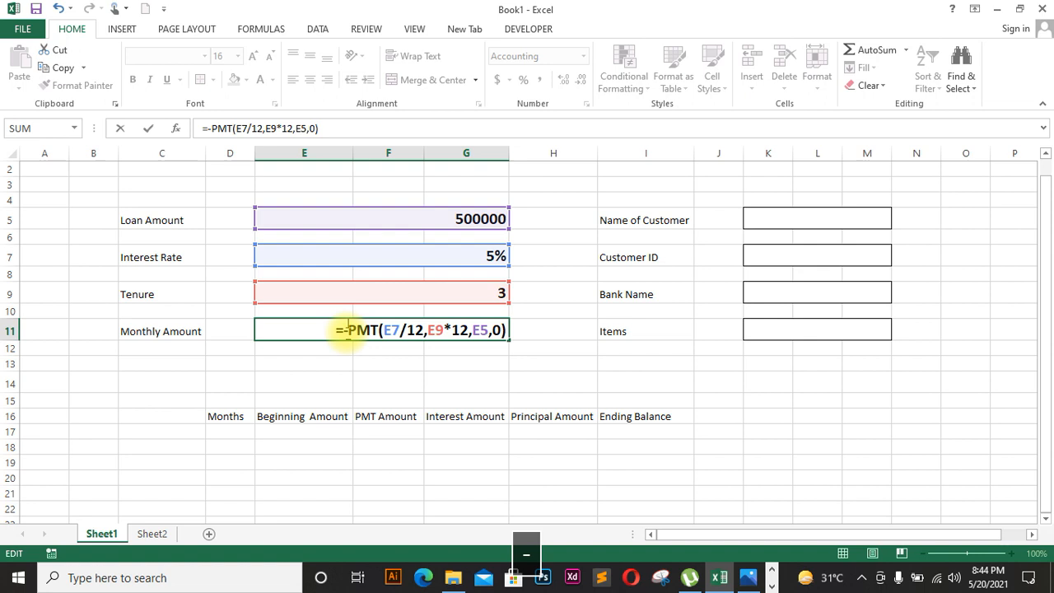
key("Return")
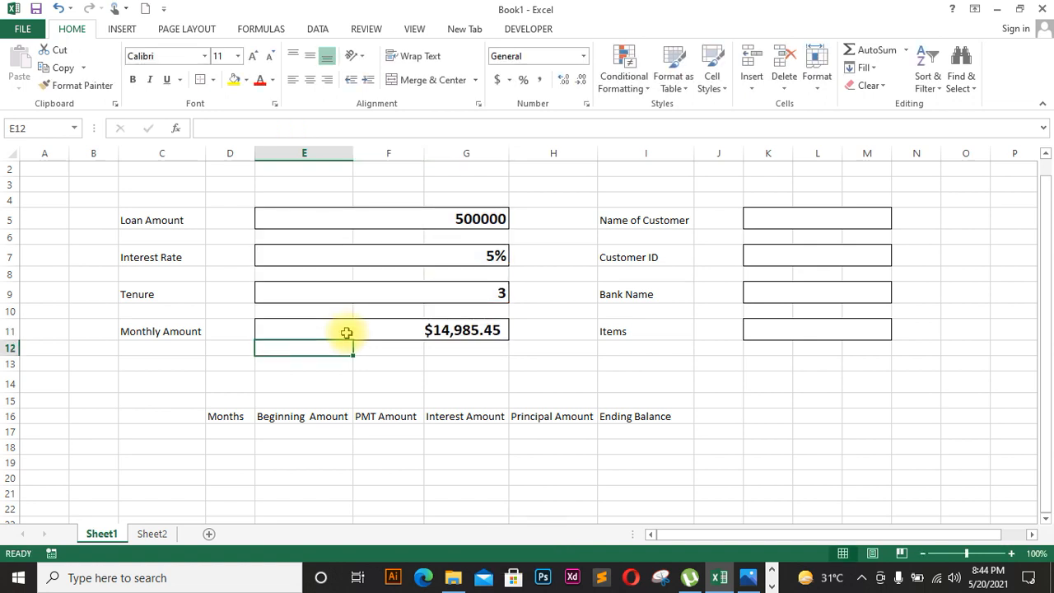
left_click(463, 331)
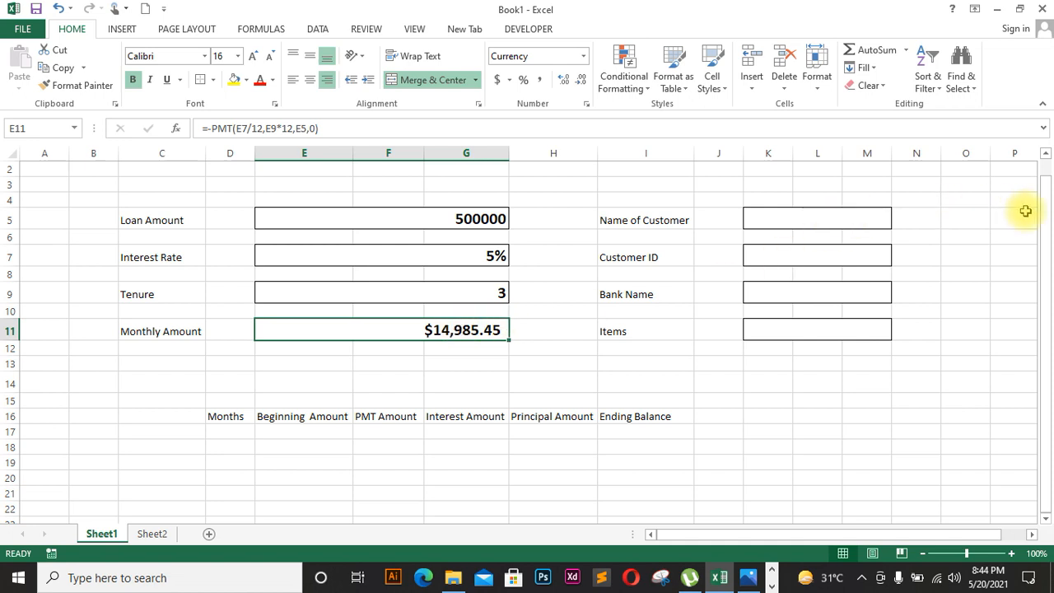
left_click_drag(1042, 217, 1044, 247)
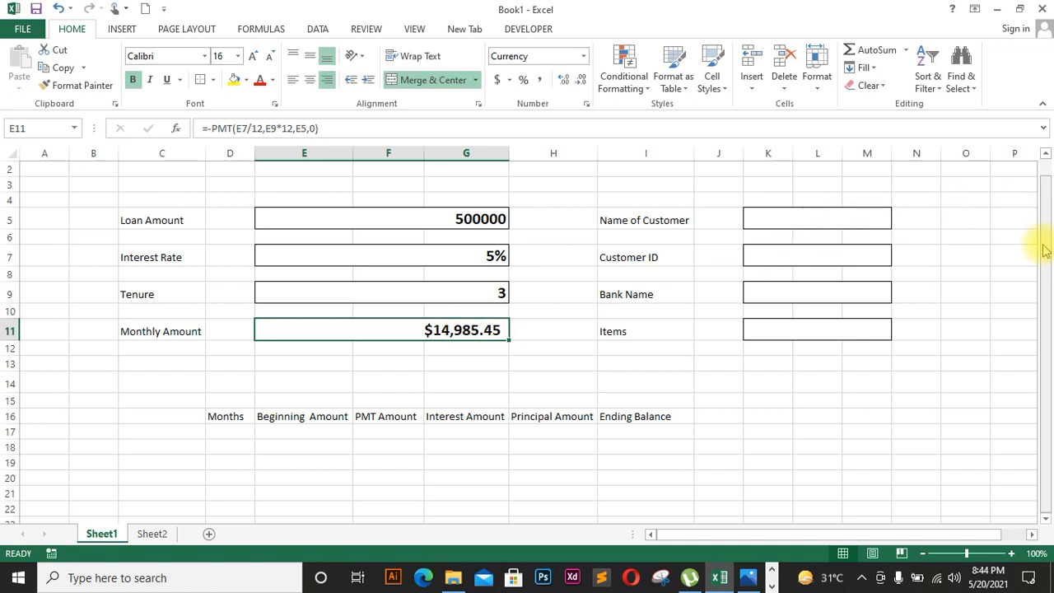
Step: Fill the Months column D17:D52 with the numbers 1 through 36
left_click(249, 435)
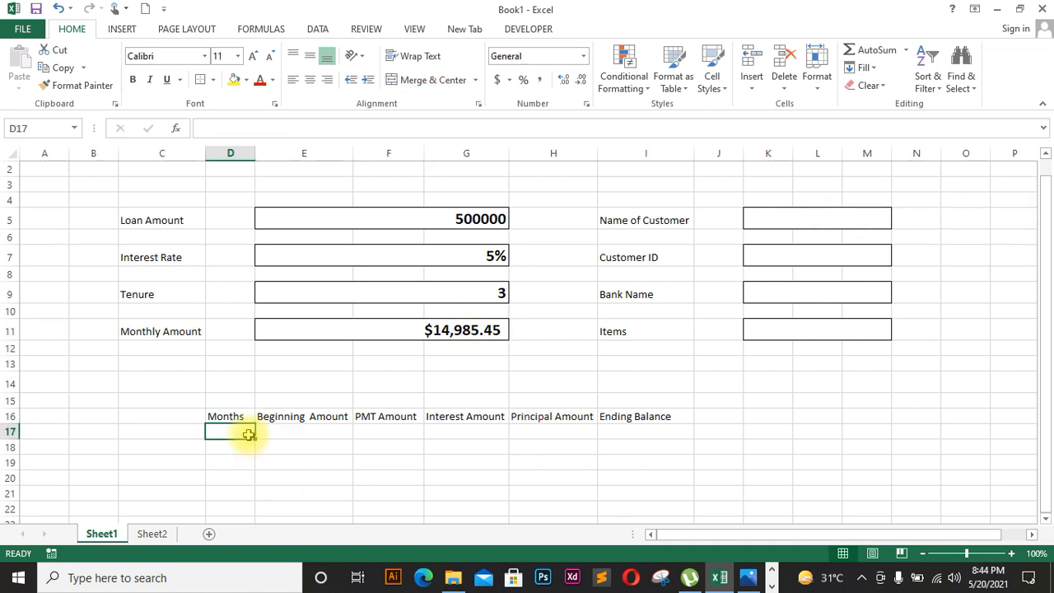
type("1")
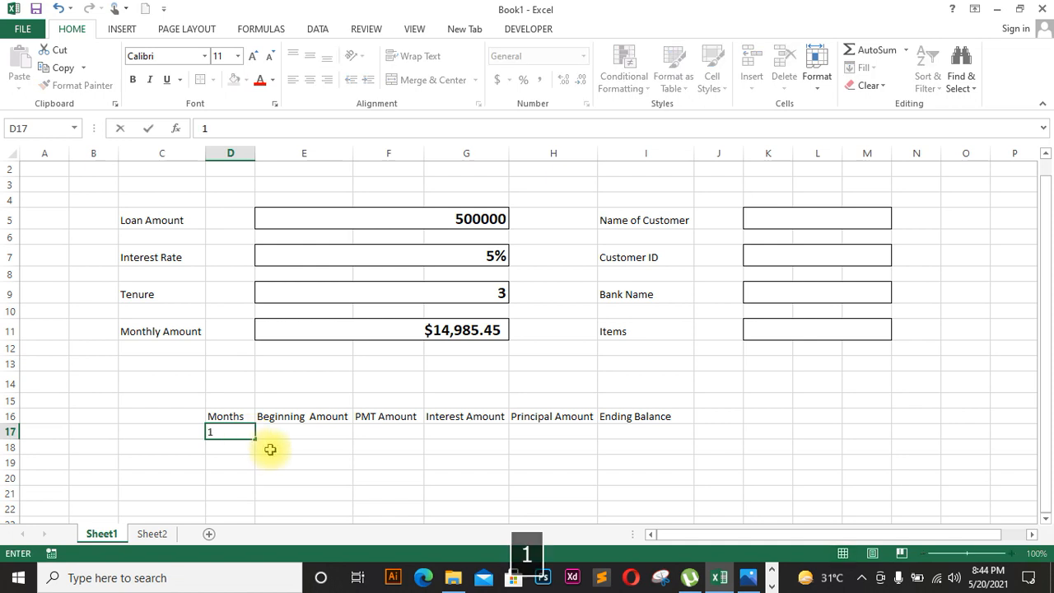
left_click(278, 452)
left_click(249, 435)
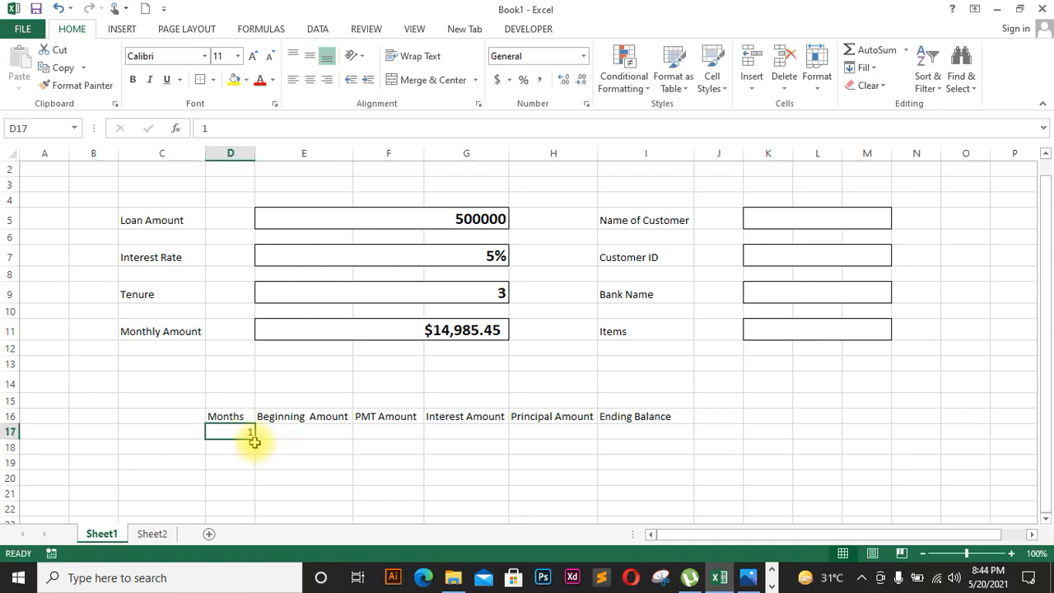
mouse_move(256, 441)
left_mouse_down()
mouse_move(252, 433)
mouse_move(236, 579)
mouse_move(255, 124)
mouse_move(233, 254)
mouse_move(247, 423)
left_mouse_up()
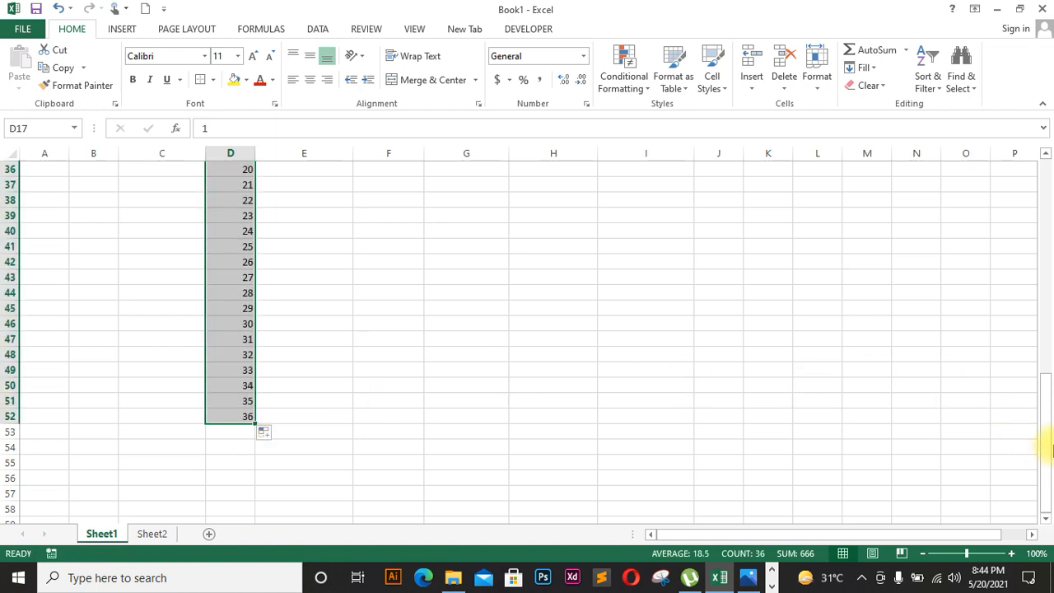
left_click_drag(1044, 401, 1045, 227)
left_click(1016, 247)
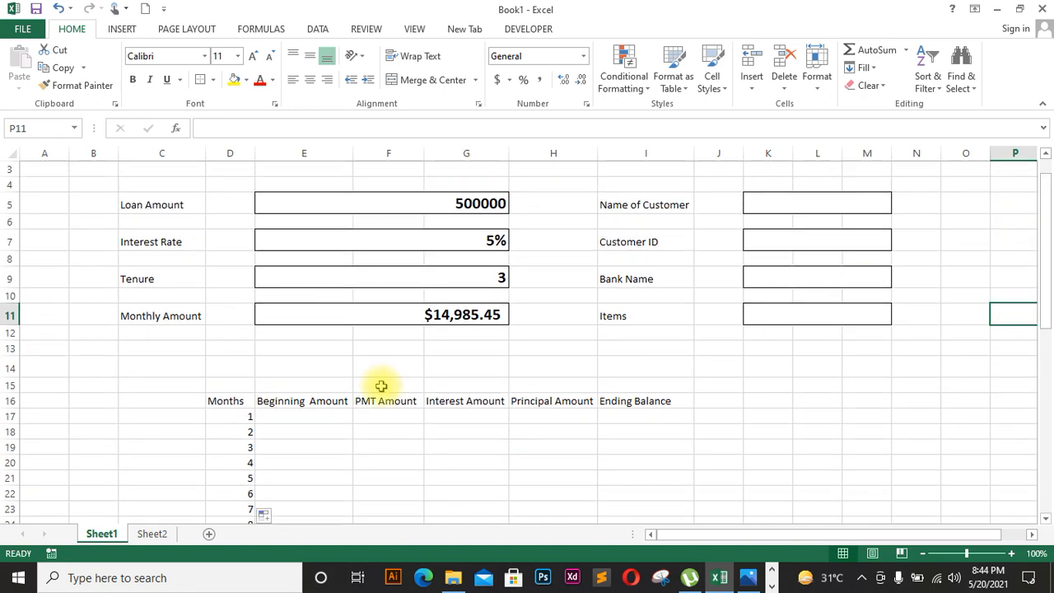
Step: Set the first Beginning Amount in E17 to =E5, showing 500000
left_click(307, 416)
type("=")
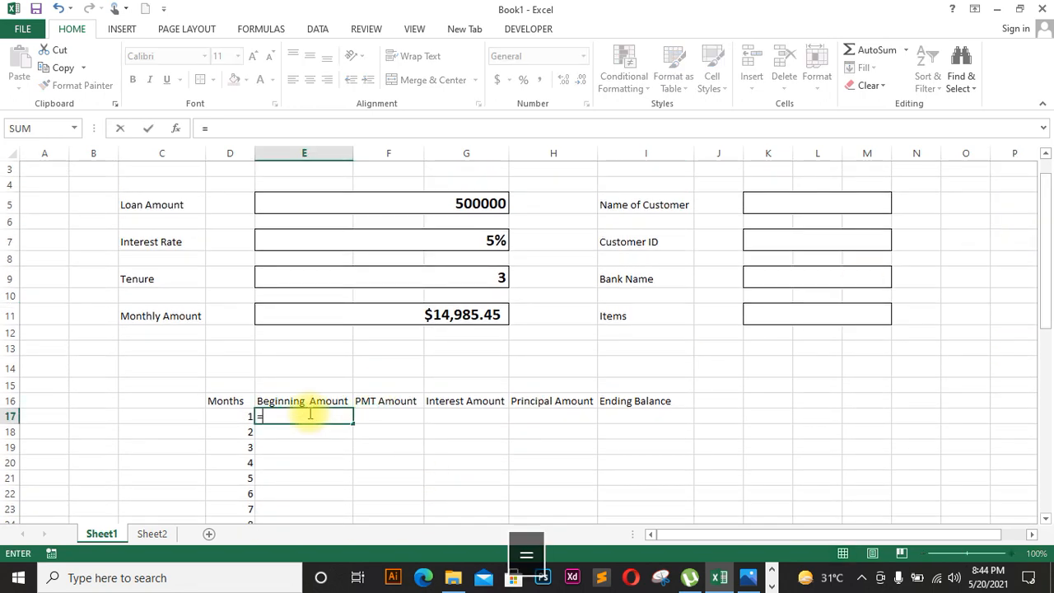
left_click(454, 204)
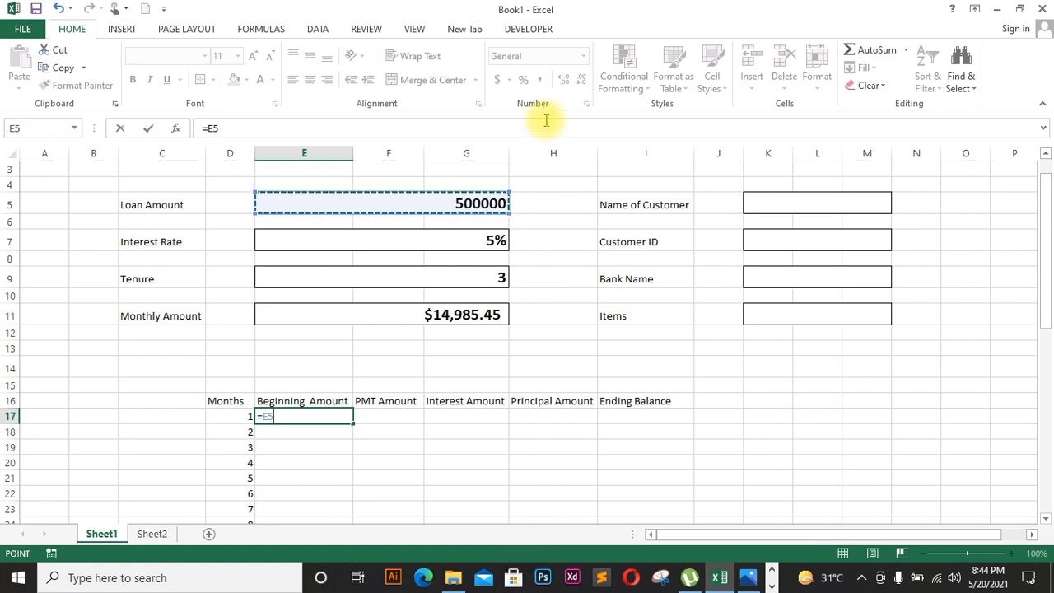
key("Return")
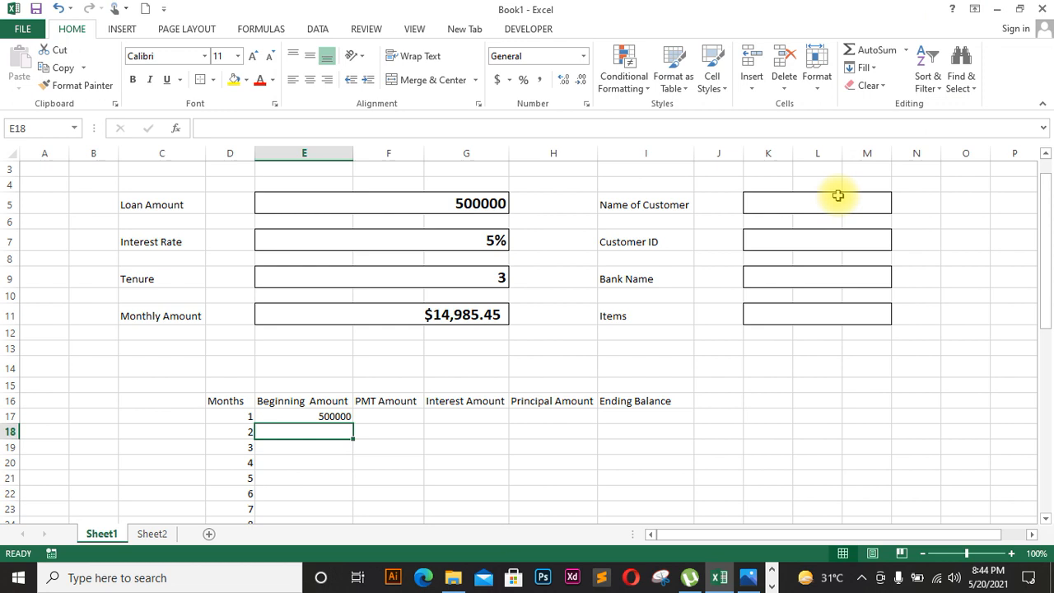
left_click(831, 202)
Step: Enter the customer's full name in the name box, fix its spelling, and left-align it
key("Caps_Lock")
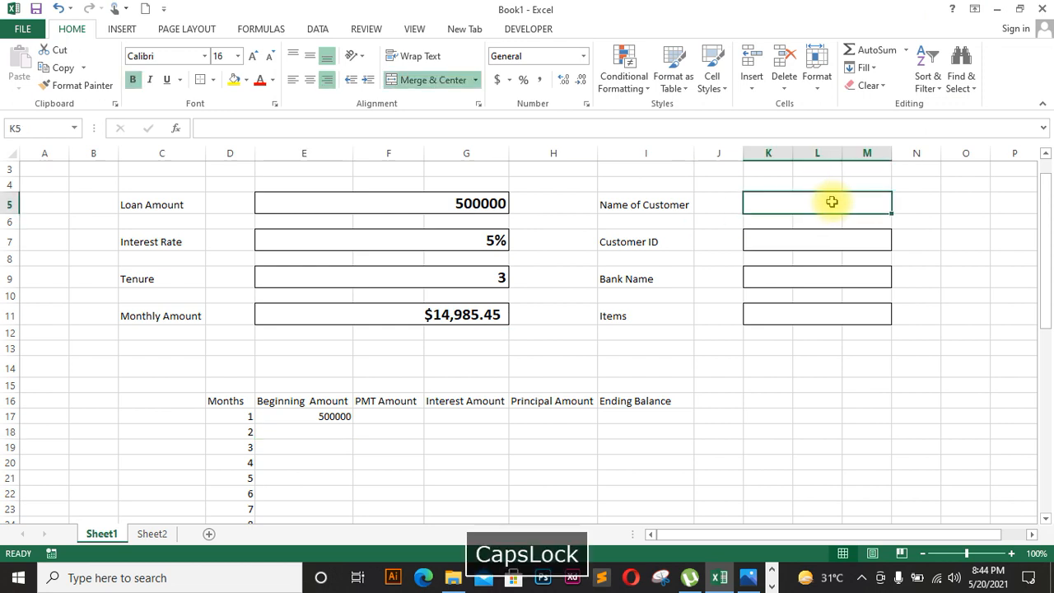
key("Caps_Lock")
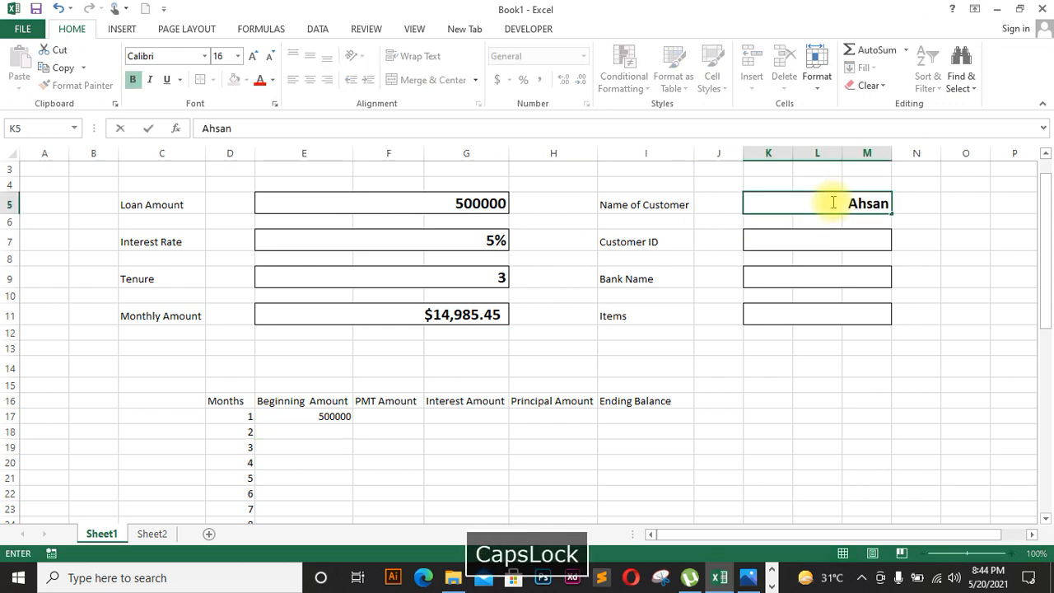
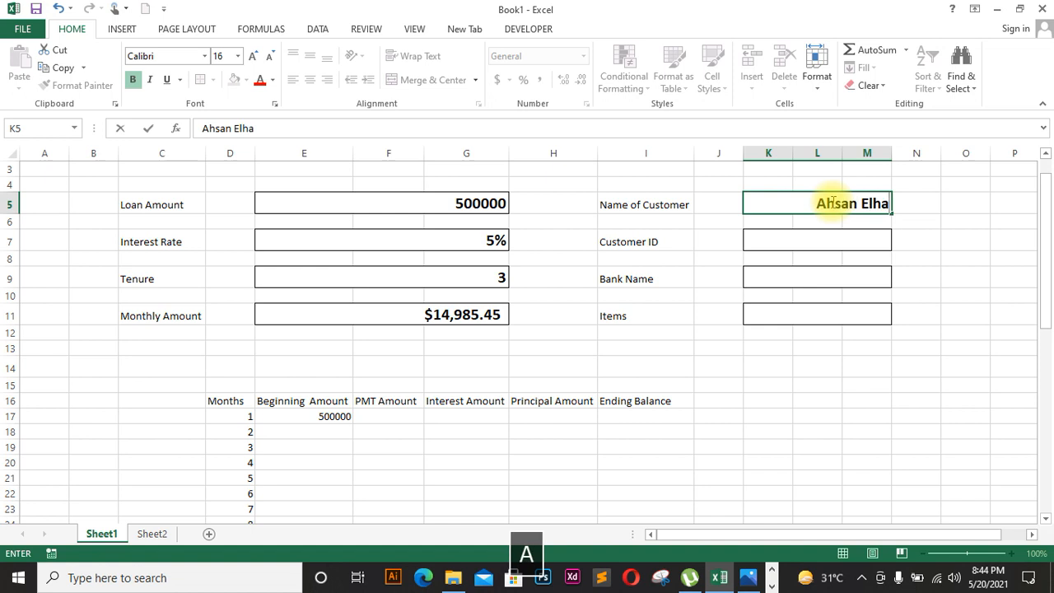
key("Home")
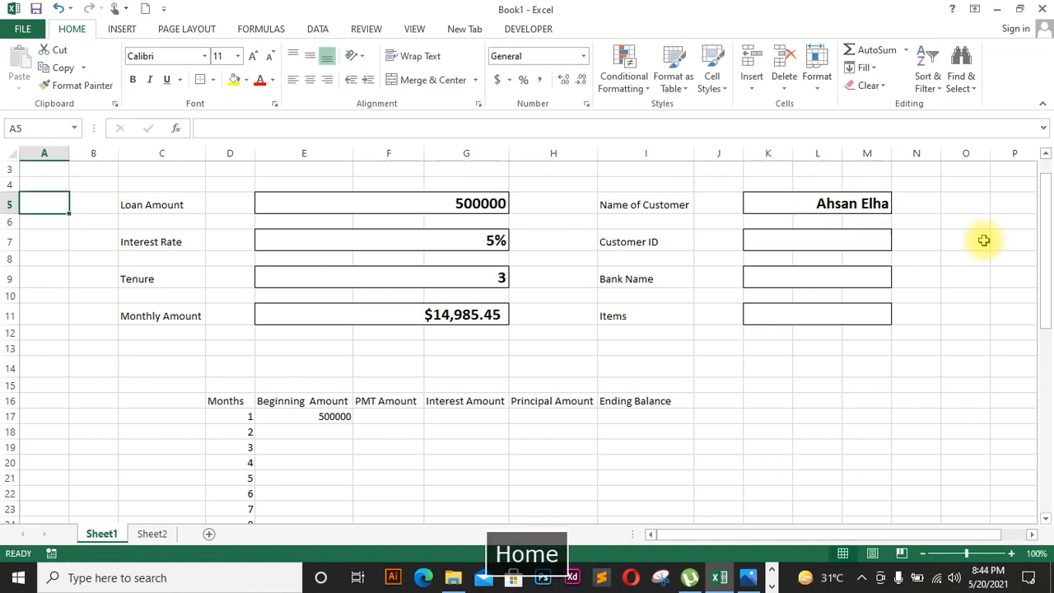
double_click(876, 205)
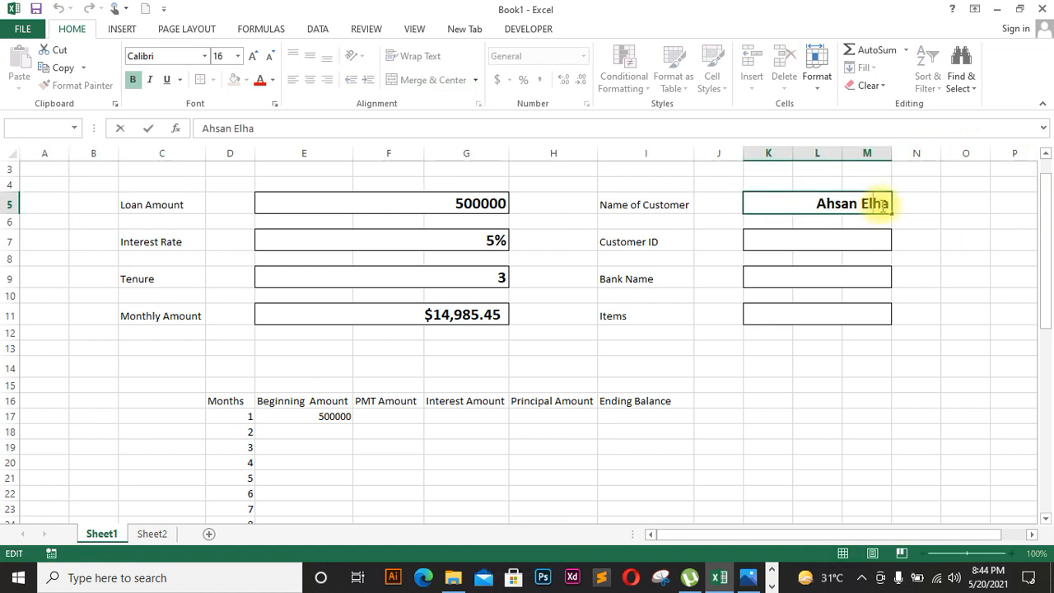
key("BackSpace")
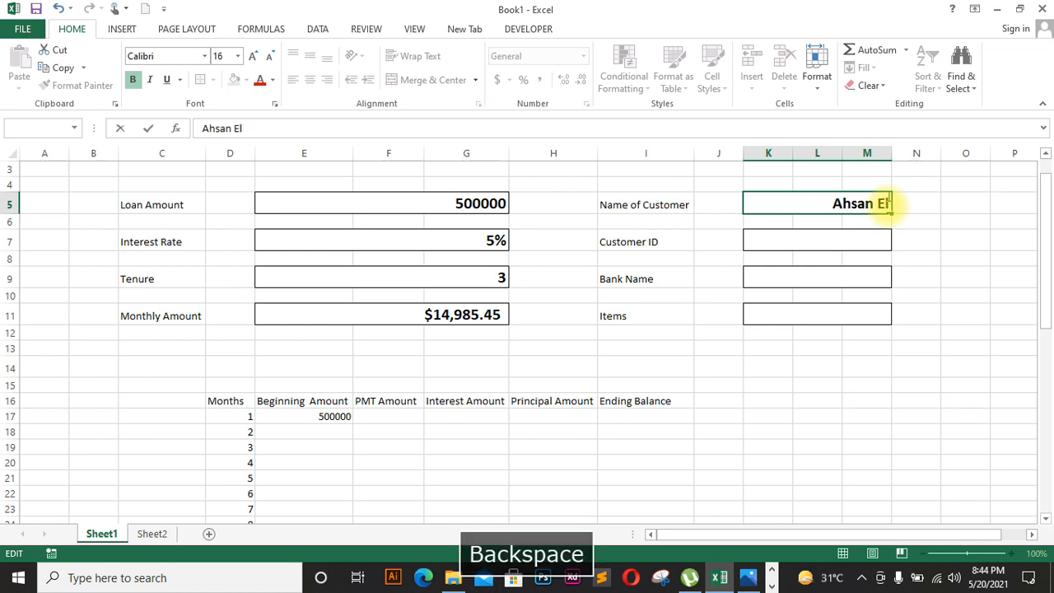
type("ahi")
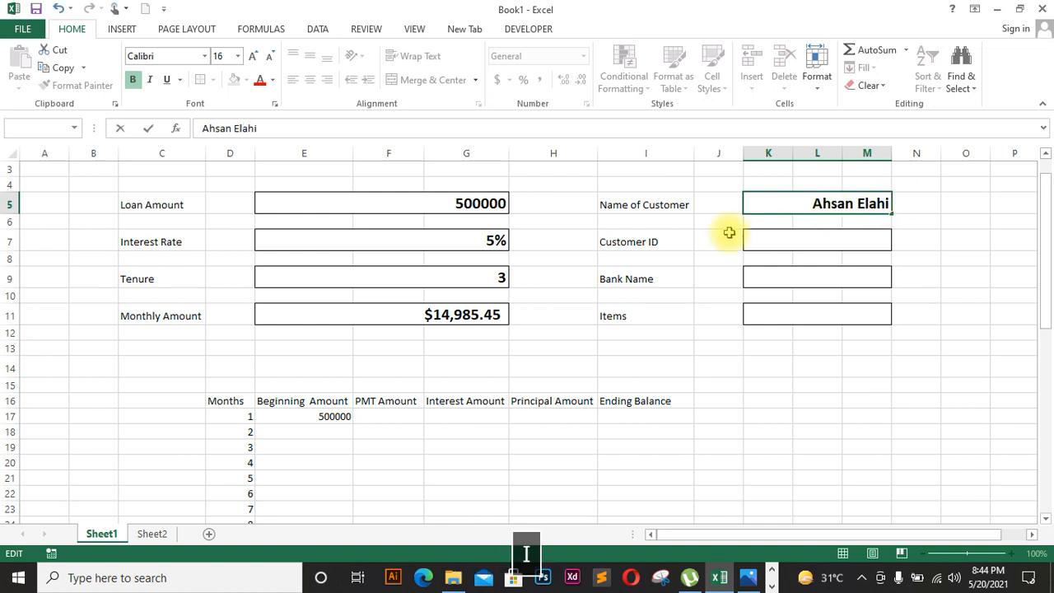
left_click(755, 259)
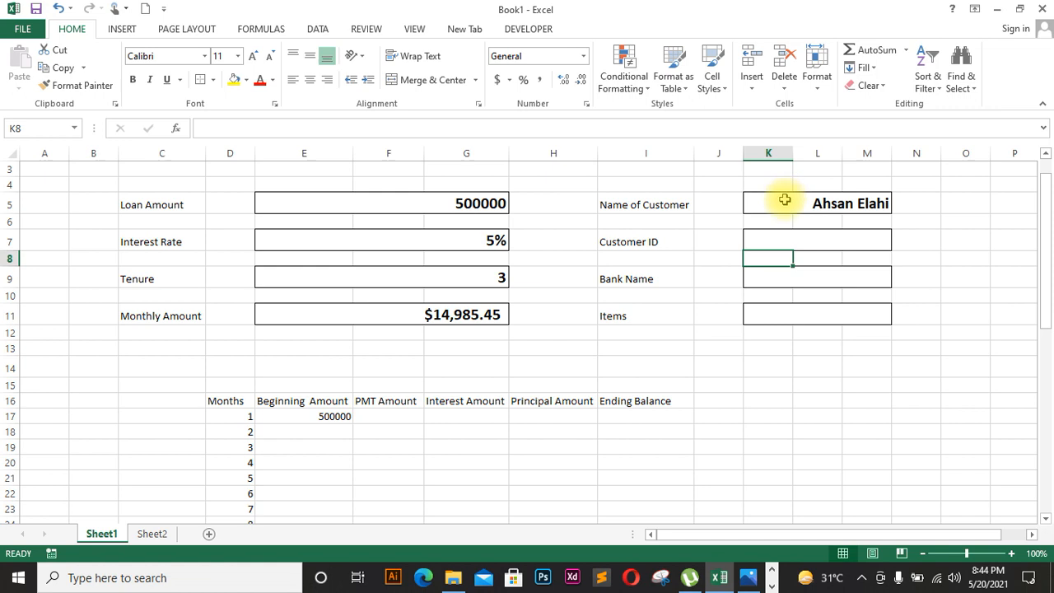
left_click(784, 201)
left_click(292, 80)
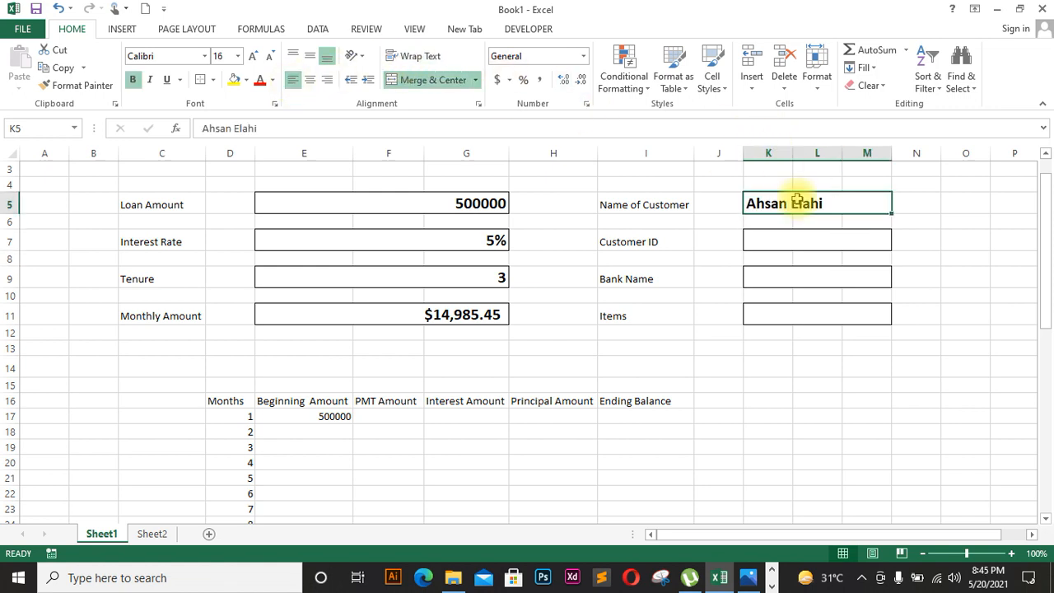
Step: Enter the customer ID in the Customer ID box
left_click(789, 241)
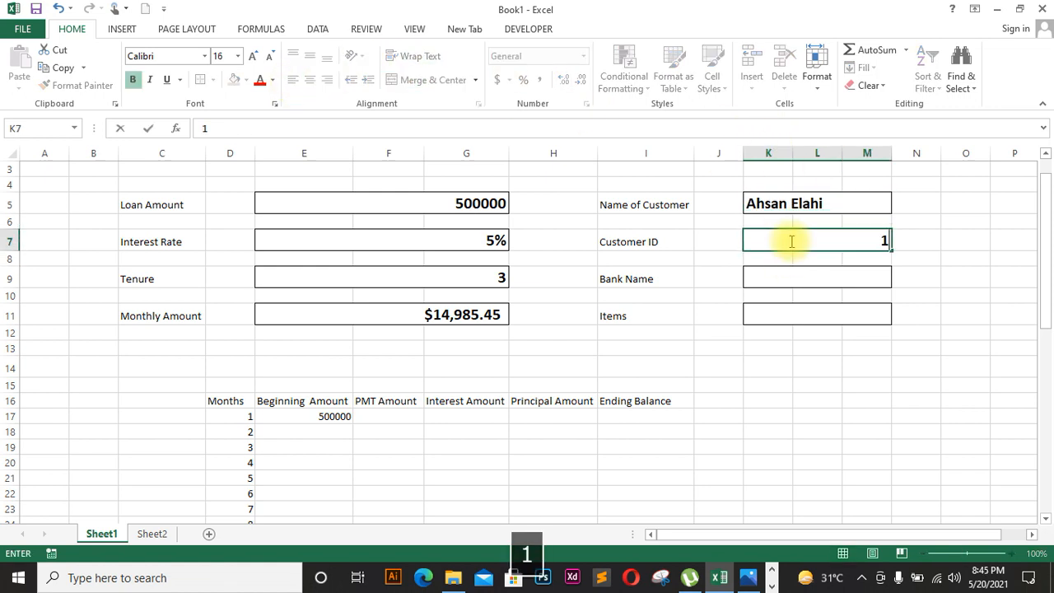
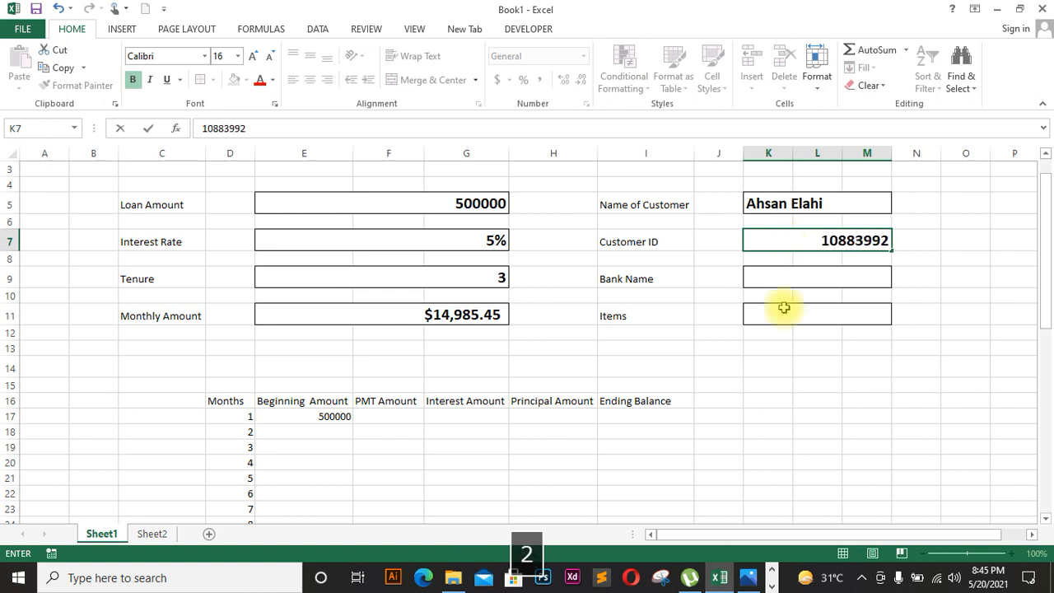
left_click(757, 360)
Step: Type an initial bank name into the Bank Name box and left-align it
left_click(799, 278)
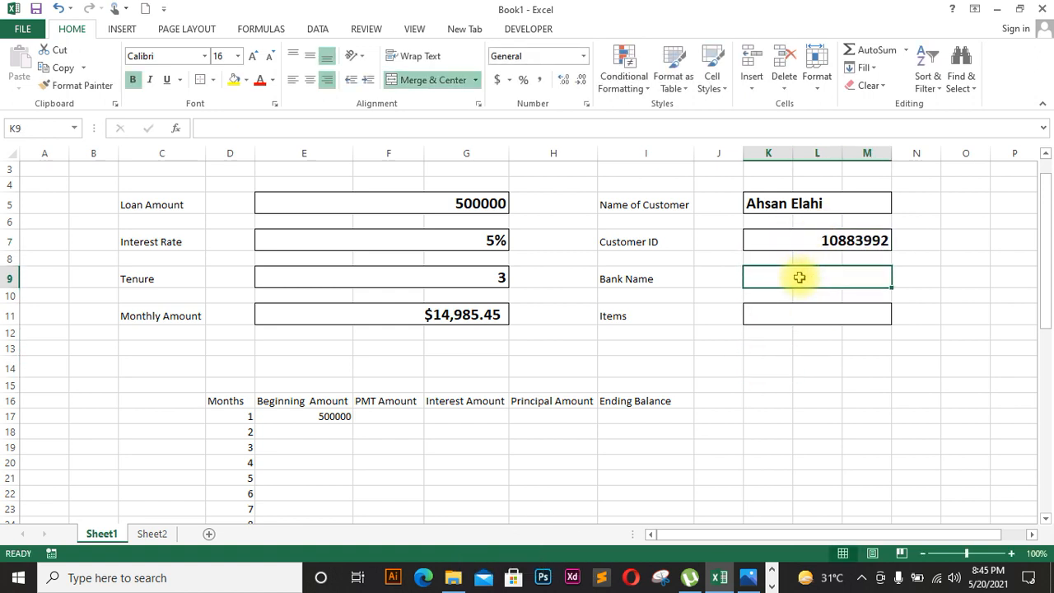
key("Caps_Lock")
type("BANK")
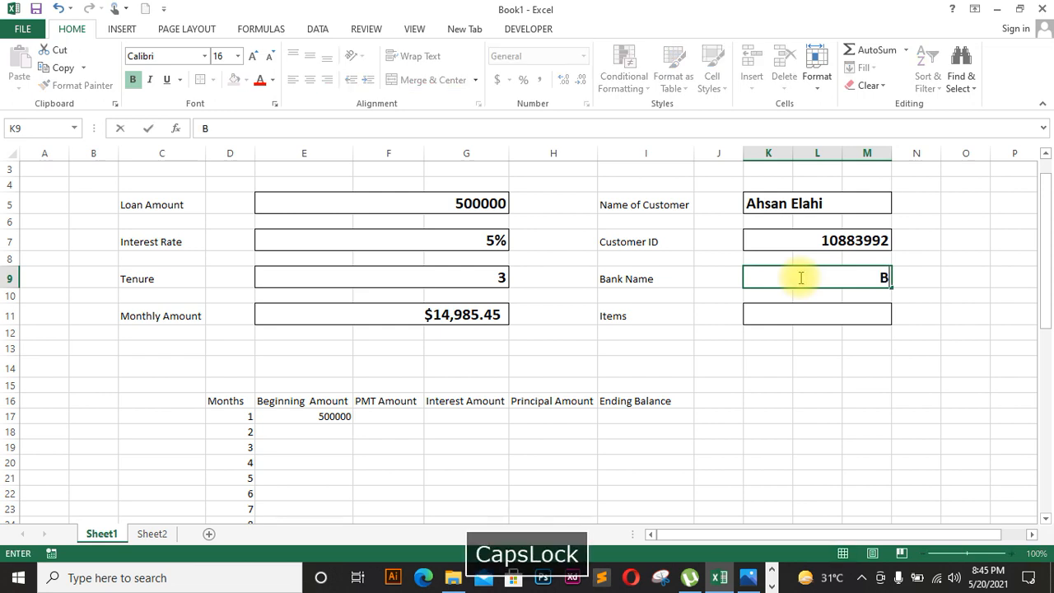
key("Caps_Lock")
type("a")
key("BackSpace")
type("Al habib")
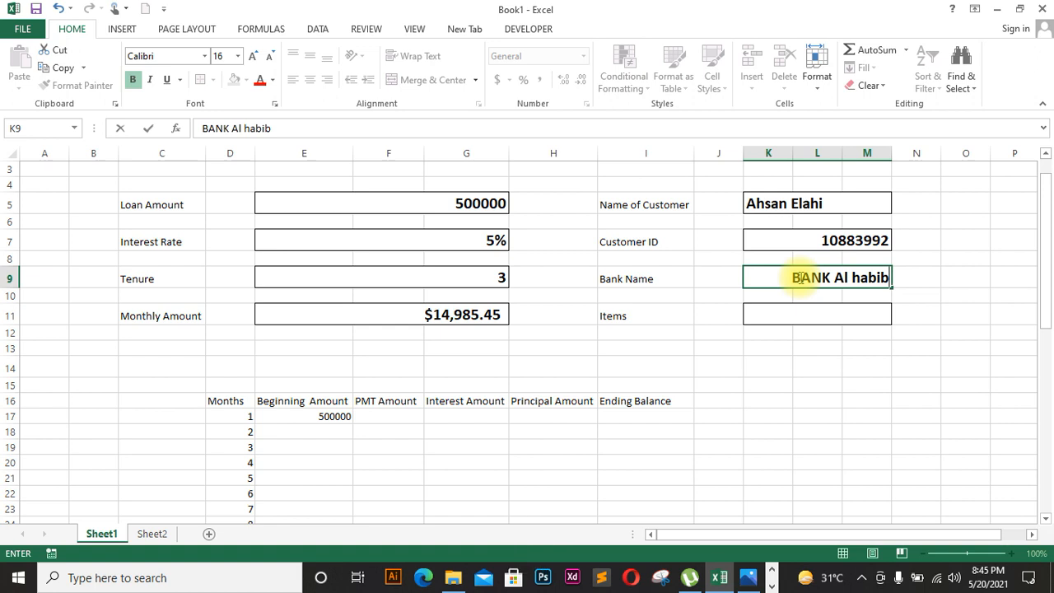
key("BackSpace")
key("BackSpace")
key("BackSpace")
key("BackSpace")
key("BackSpace")
key("BackSpace")
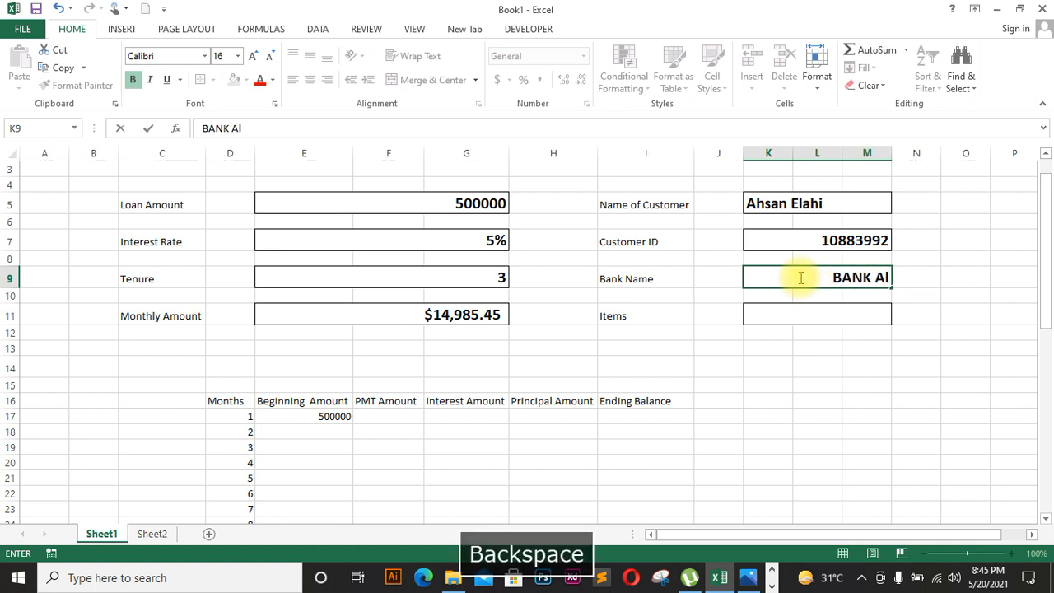
type("habib")
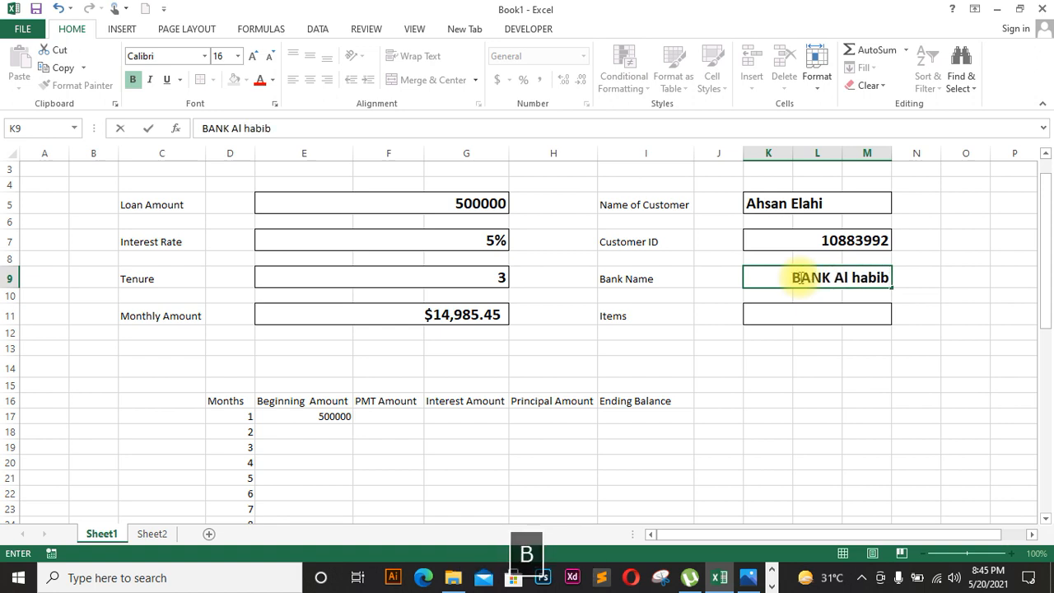
left_click(790, 314)
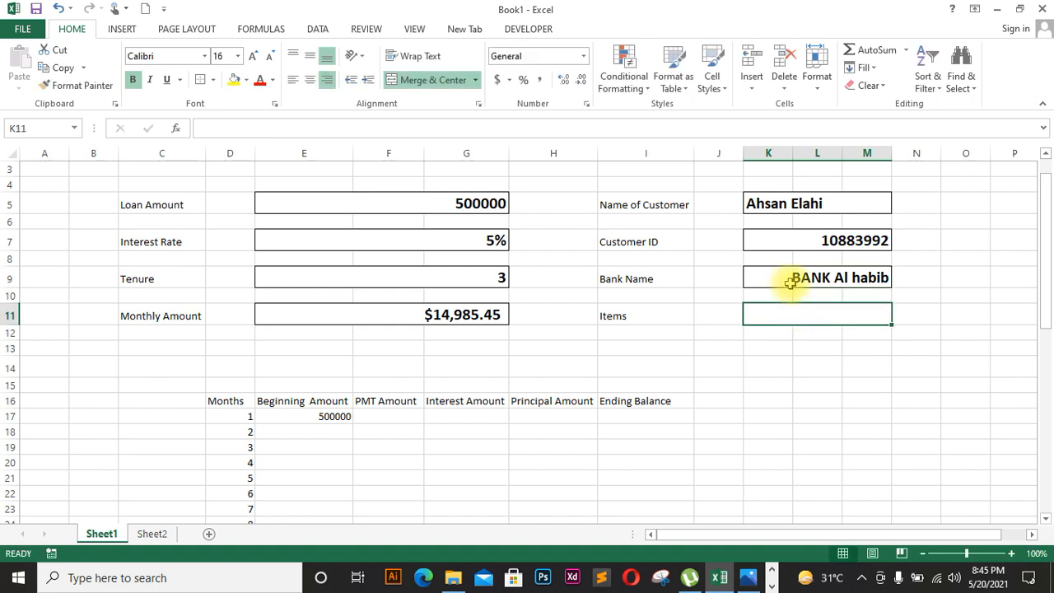
left_click(788, 277)
left_click(292, 78)
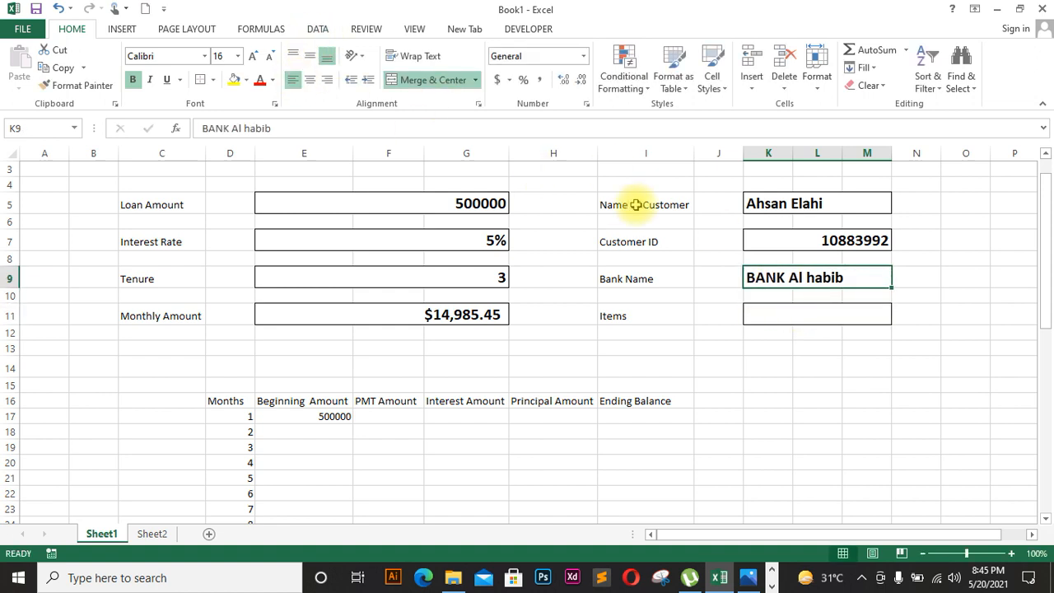
Step: Correct the bank name to 'Bank Al Summit'
left_click(754, 312)
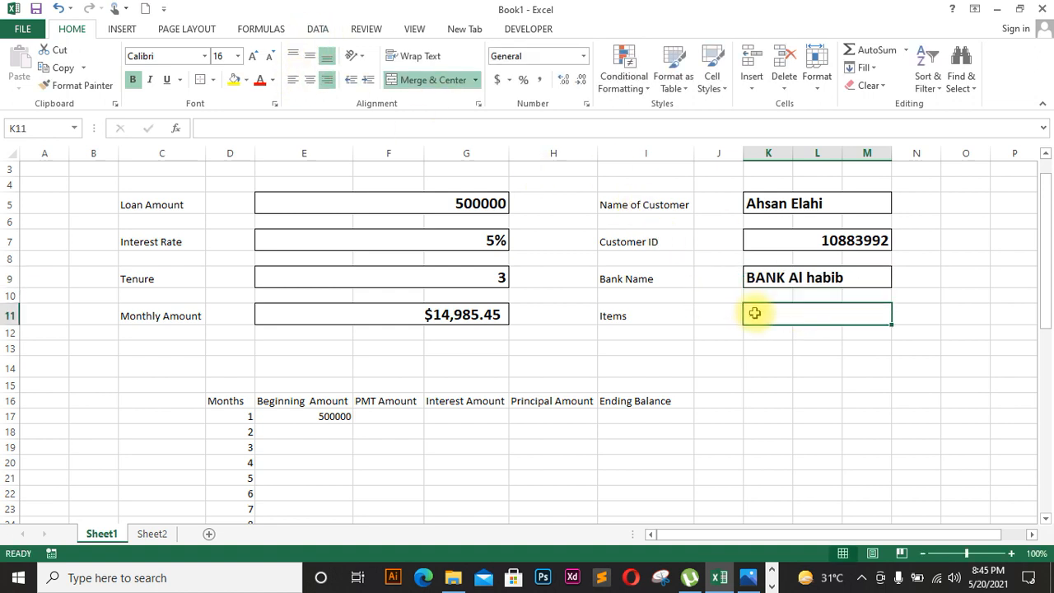
double_click(846, 277)
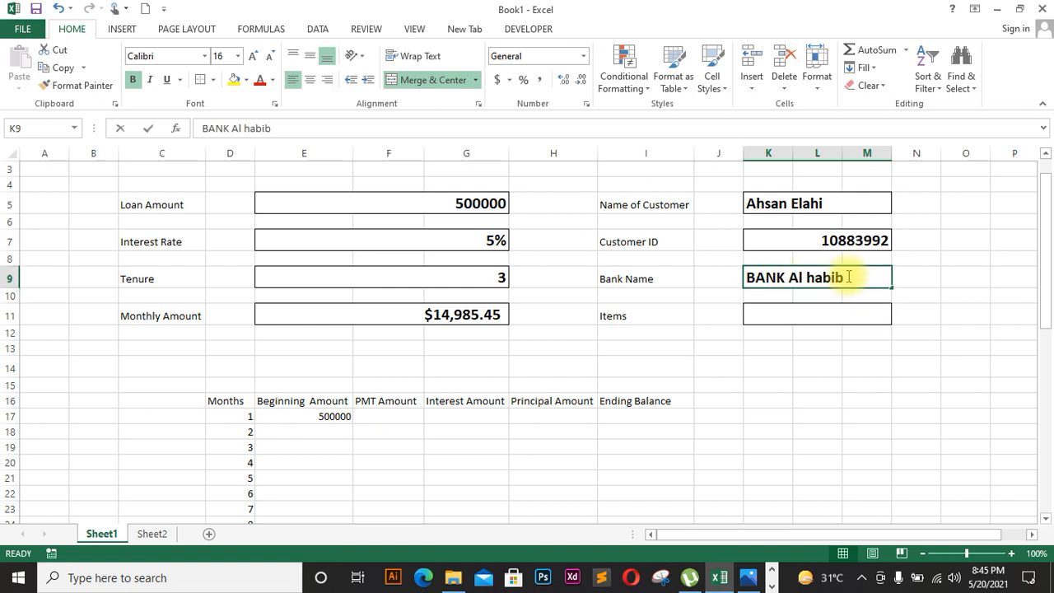
key("BackSpace")
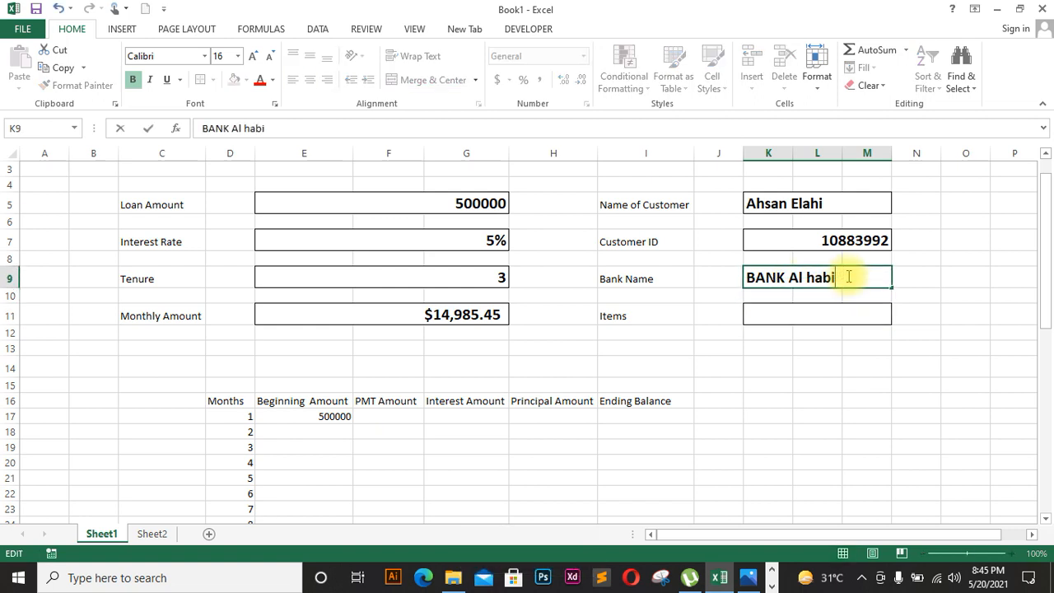
key("BackSpace")
key("BackSpace")
key("BackSpace")
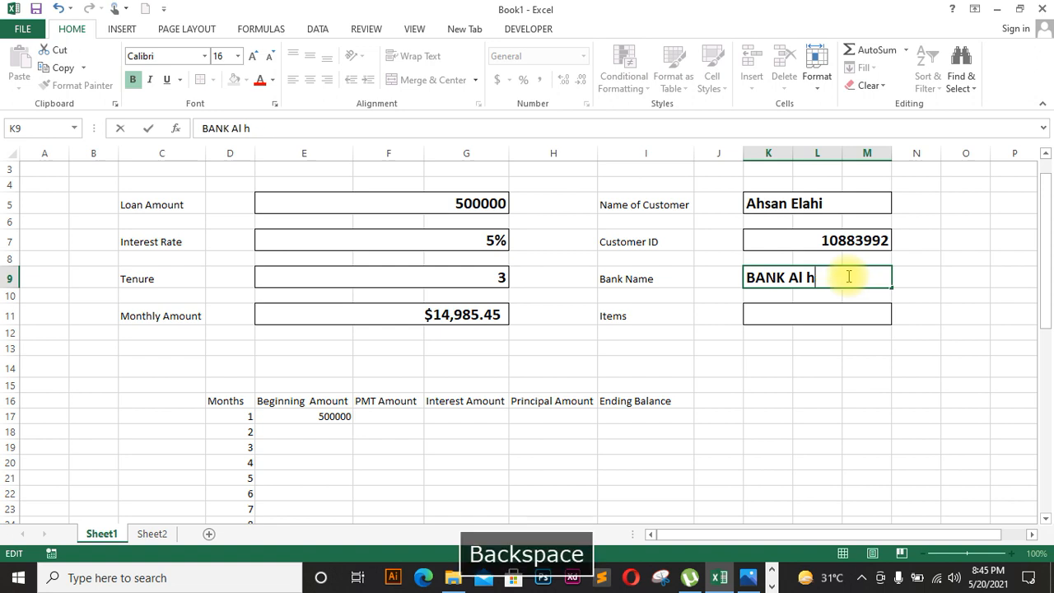
type("s")
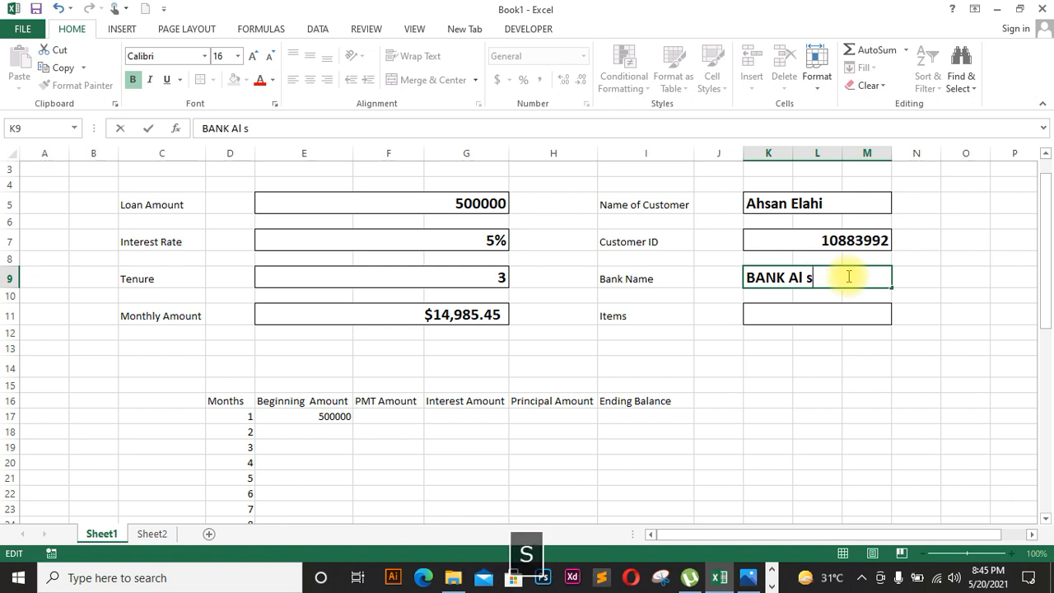
type("a")
key("BackSpace")
key("BackSpace")
key("Caps_Lock")
type("Summit")
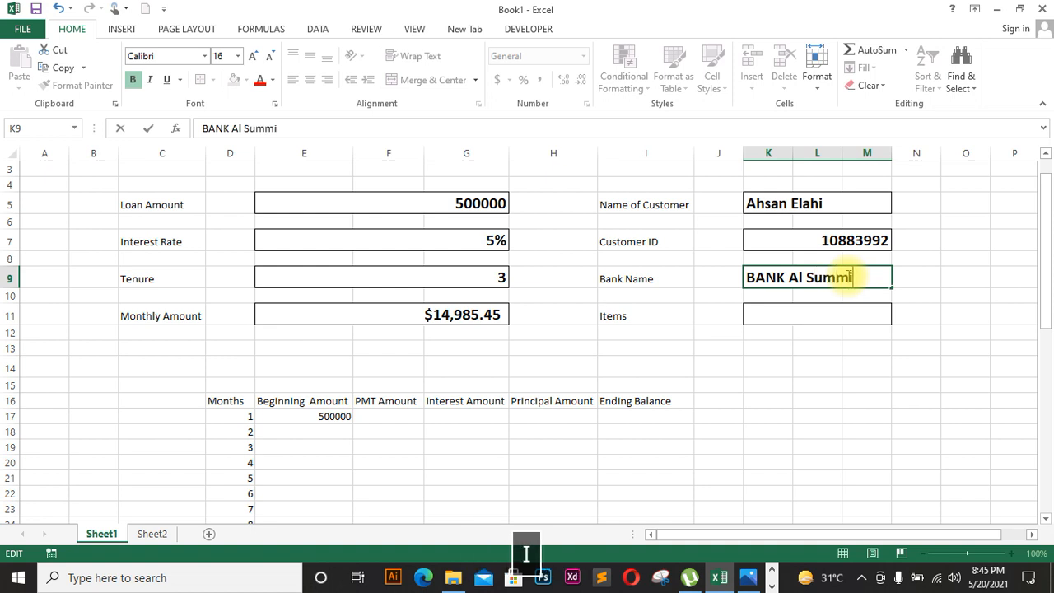
left_click(785, 272)
key("BackSpace")
key("BackSpace")
key("BackSpace")
key("Caps_Lock")
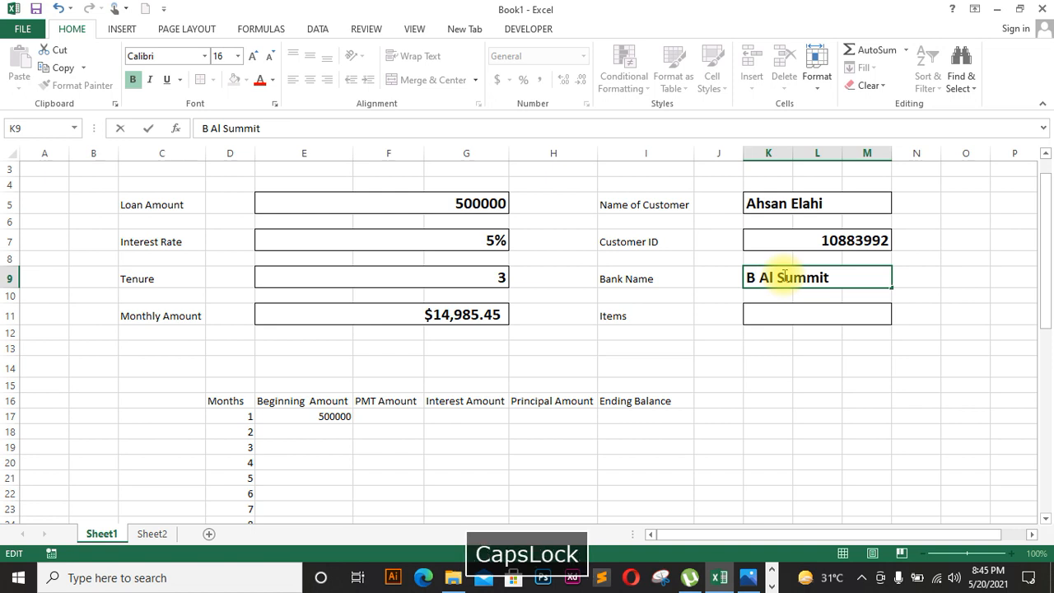
type("ANK")
key("BackSpace")
key("BackSpace")
key("BackSpace")
key("Caps_Lock")
type("ank")
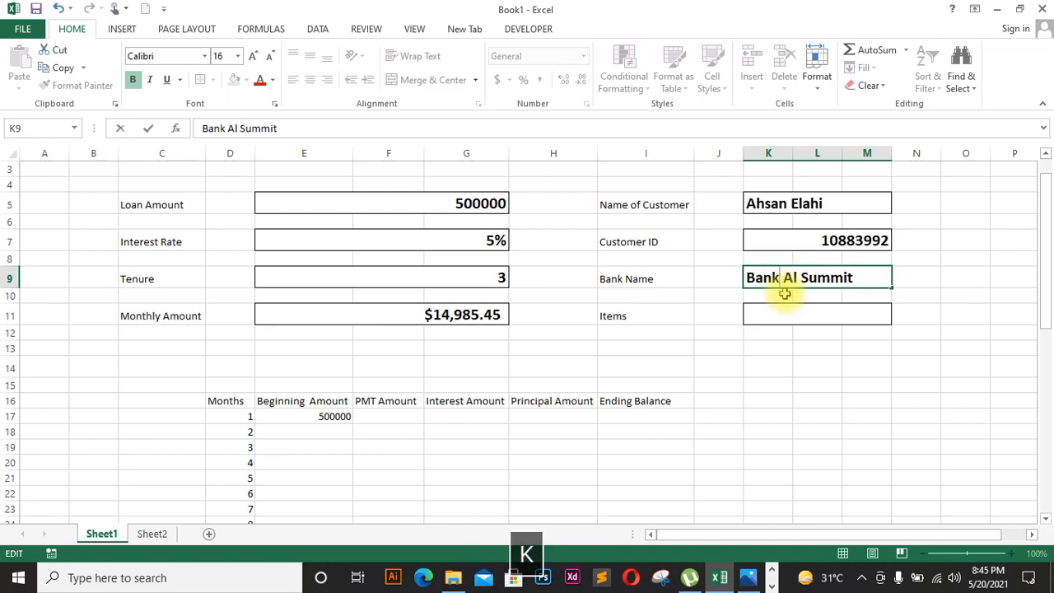
left_click(794, 310)
Step: Enter 'Cash' in the Items box and left-align it
type("C")
key("Caps_Lock")
type("ah")
key("BackSpace")
type("s")
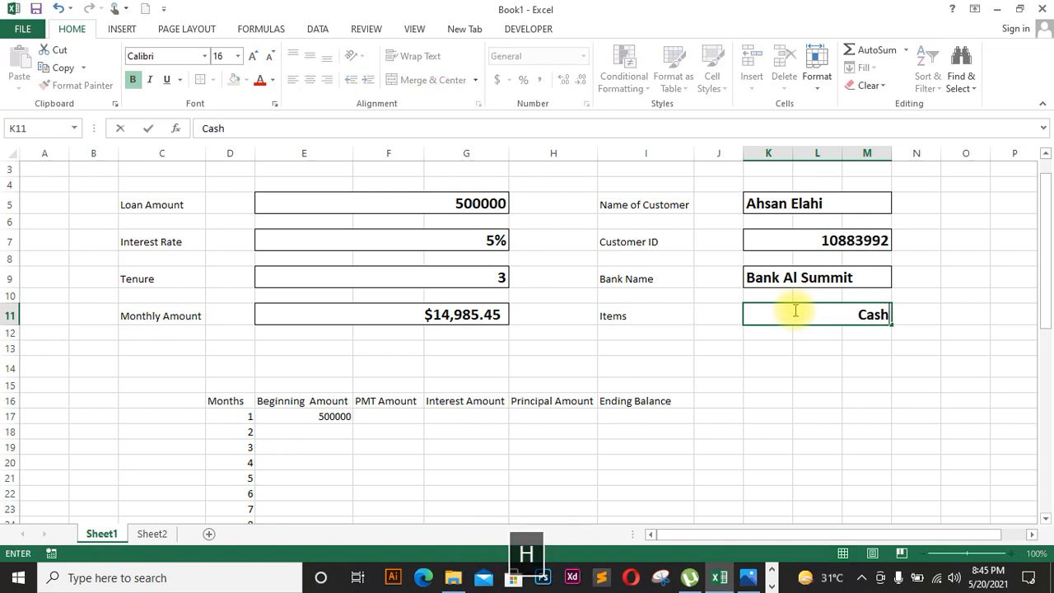
type("h")
left_click(934, 464)
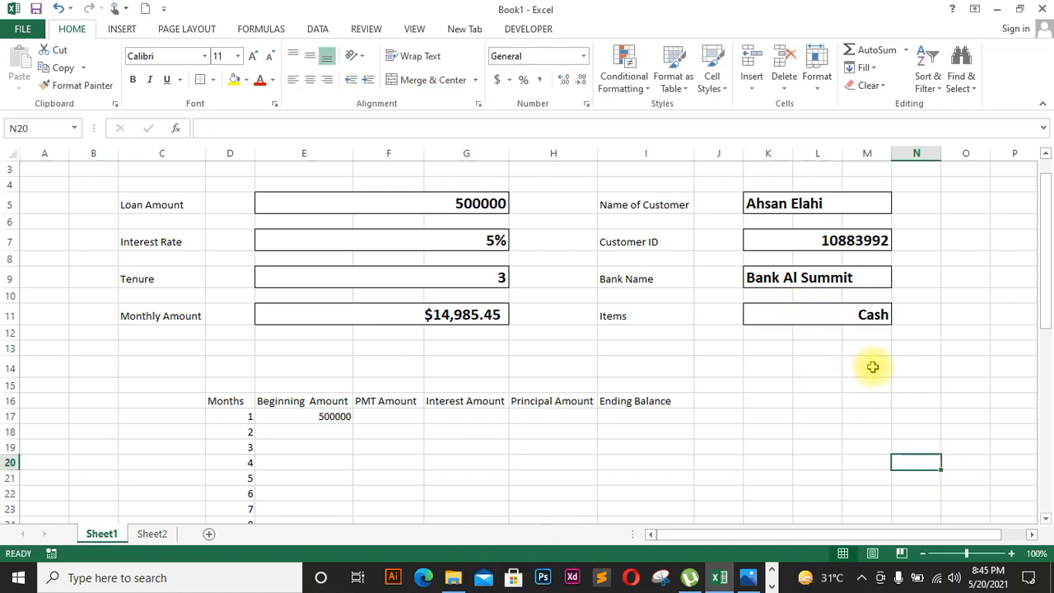
left_click(873, 312)
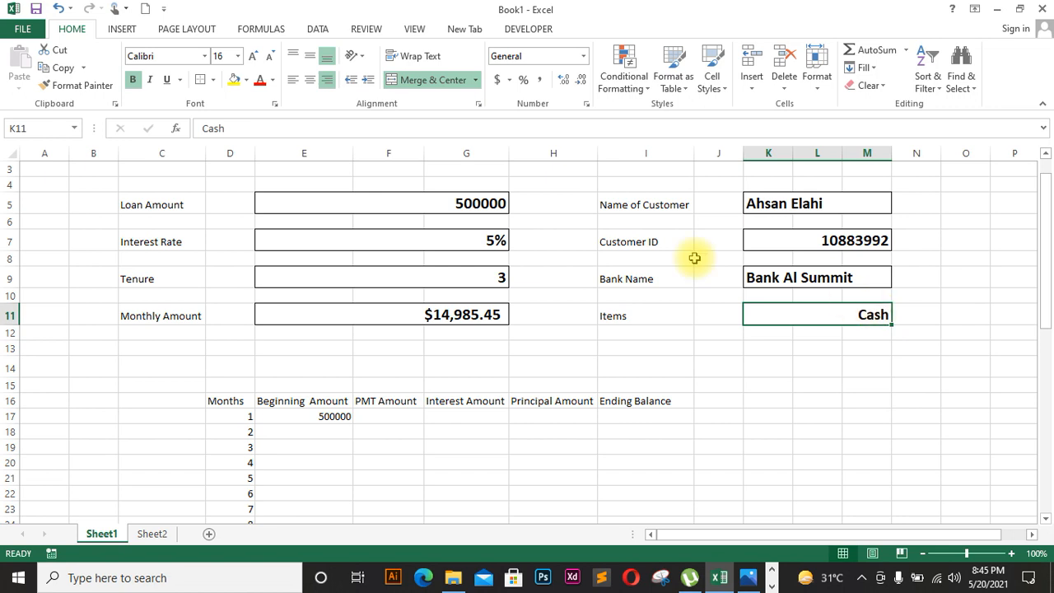
left_click(293, 79)
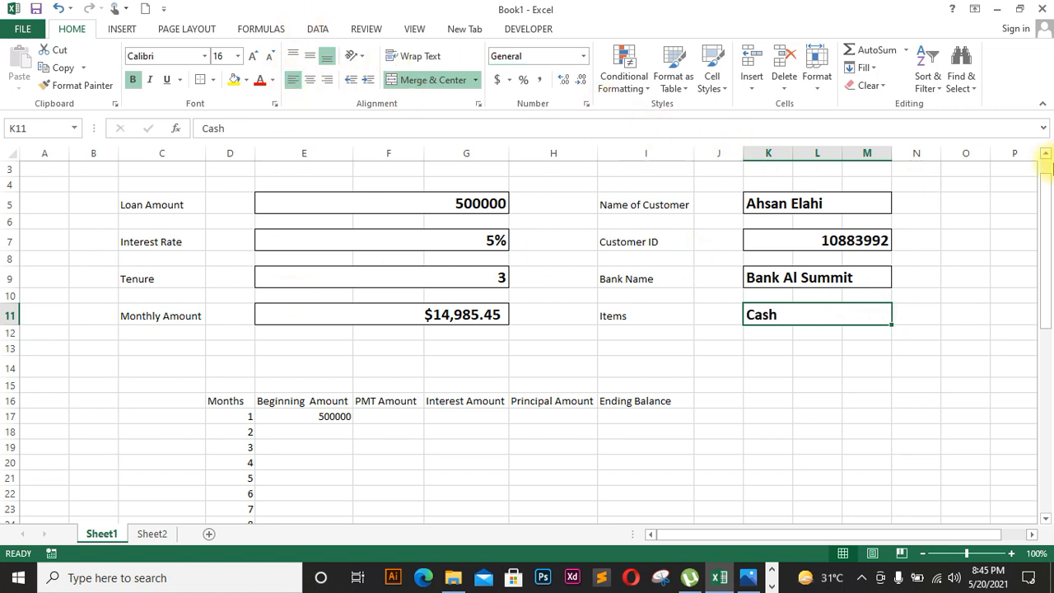
left_click_drag(1046, 200, 1042, 239)
Step: Set month 1's PMT Amount in F17 to =E11, the monthly amount
left_click(409, 296)
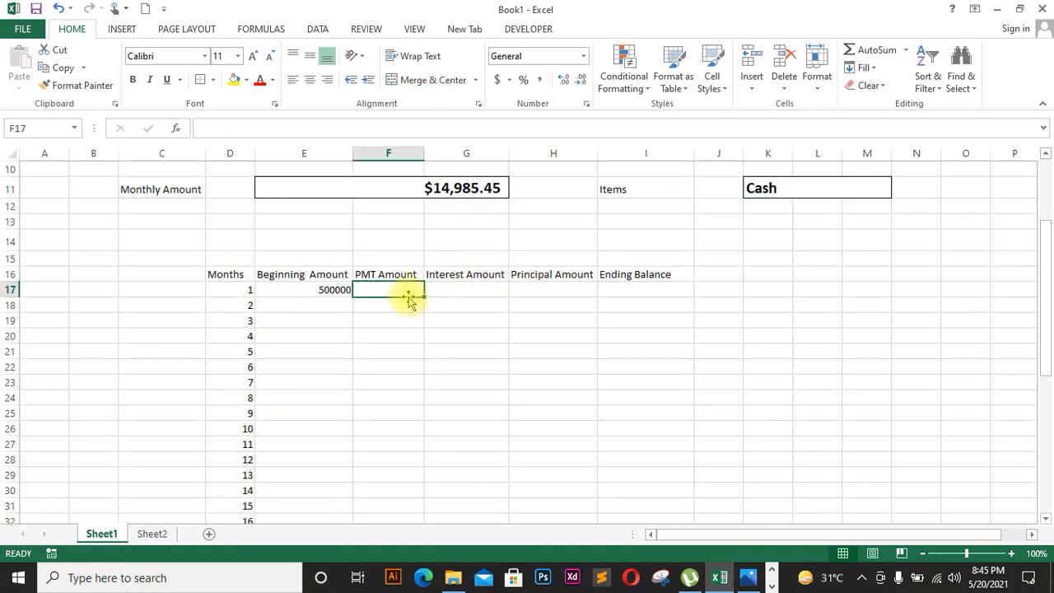
type("=")
left_click(490, 190)
key("Return")
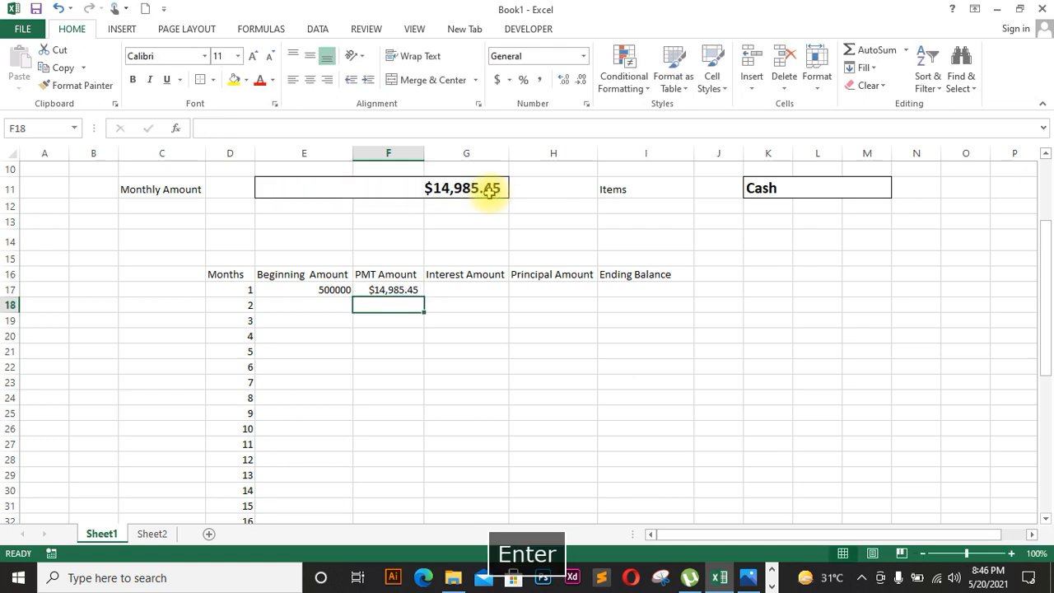
Step: Enter =E17*($E$7/12) in G17 for month 1's interest, giving 2083.333333
left_click(440, 288)
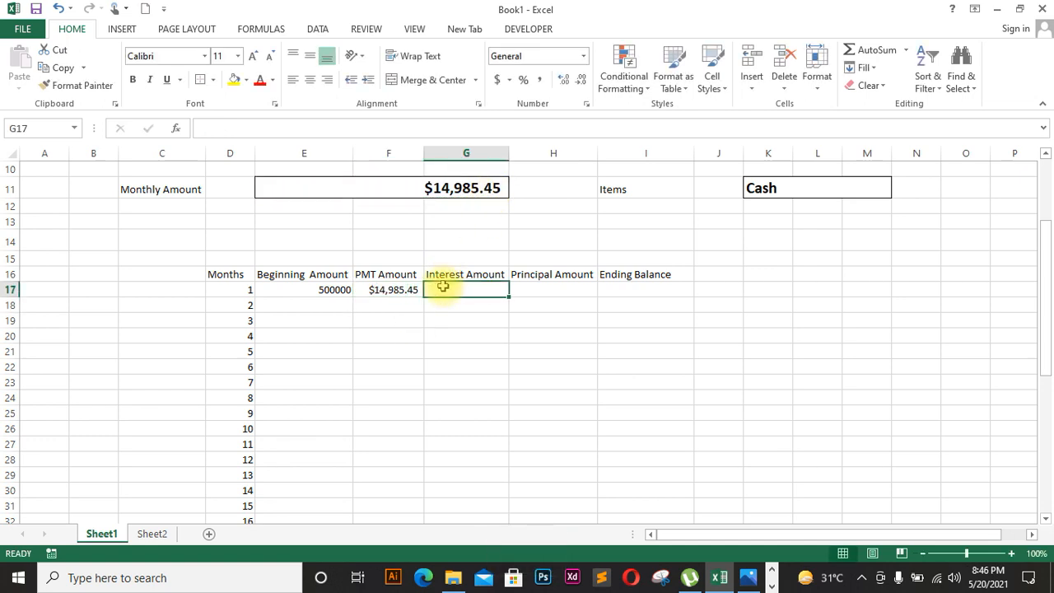
type("=")
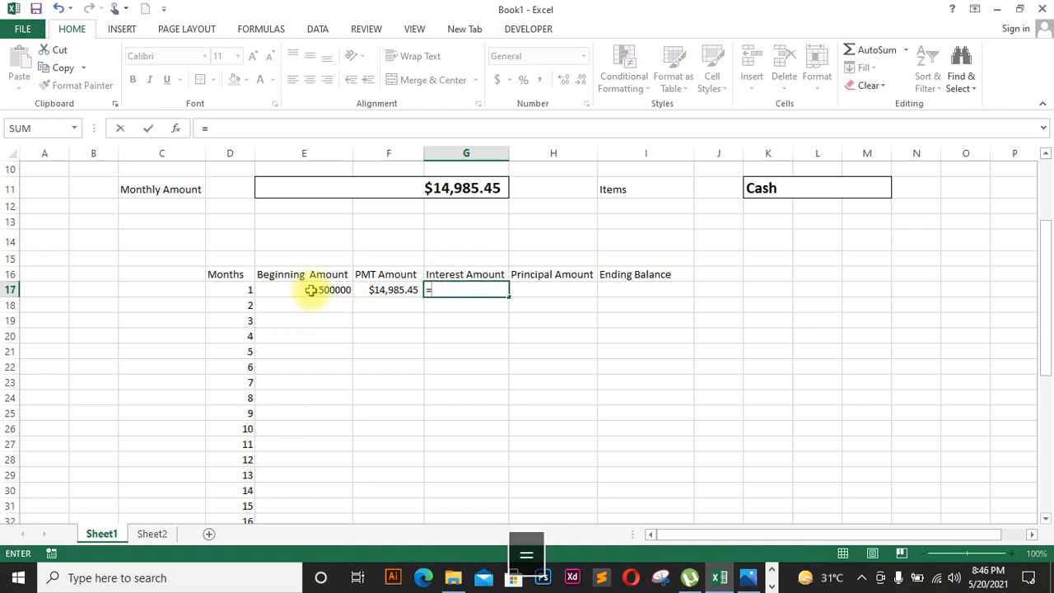
left_click(312, 290)
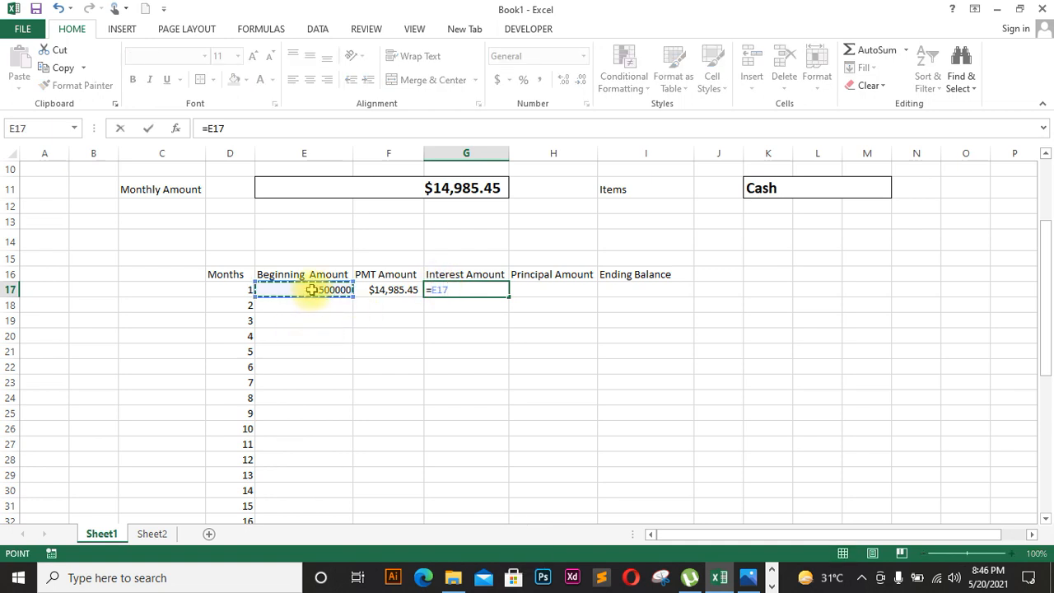
type("*(")
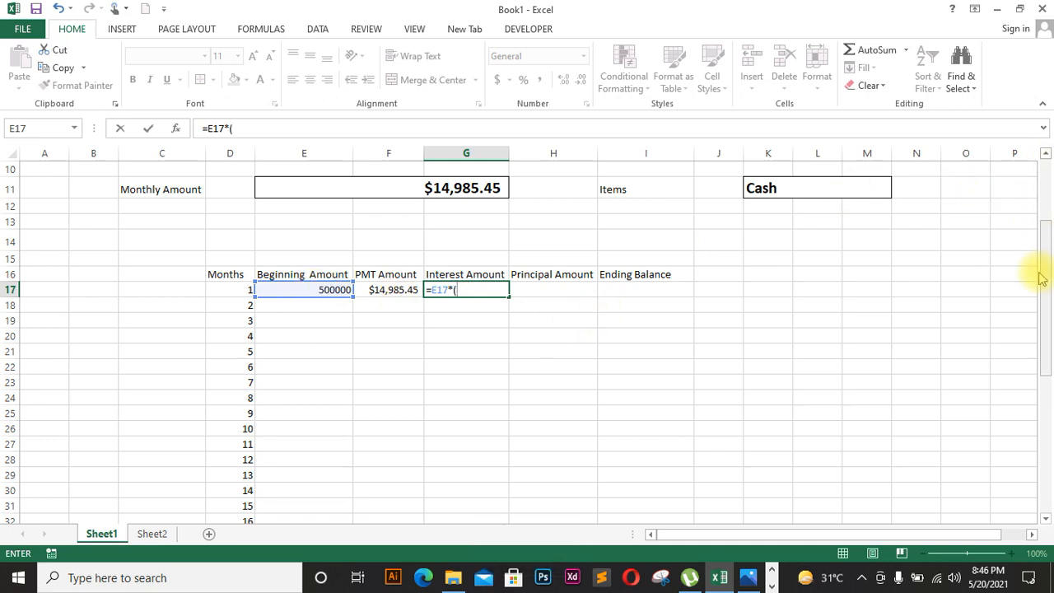
left_click_drag(1041, 275, 1042, 170)
left_click(500, 223)
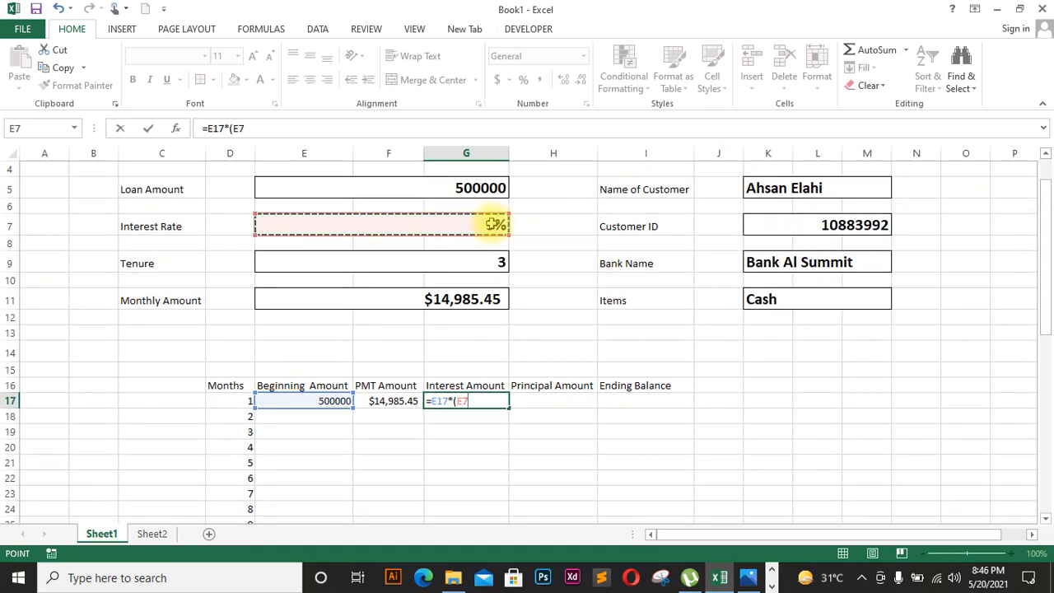
key("F4")
type("/12)")
key("Return")
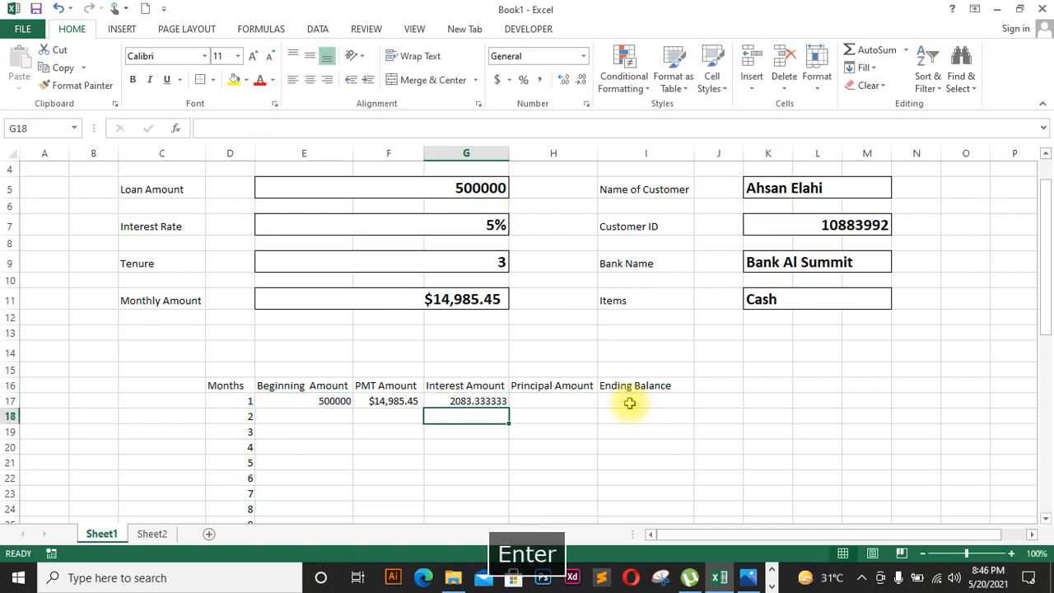
left_click(497, 401)
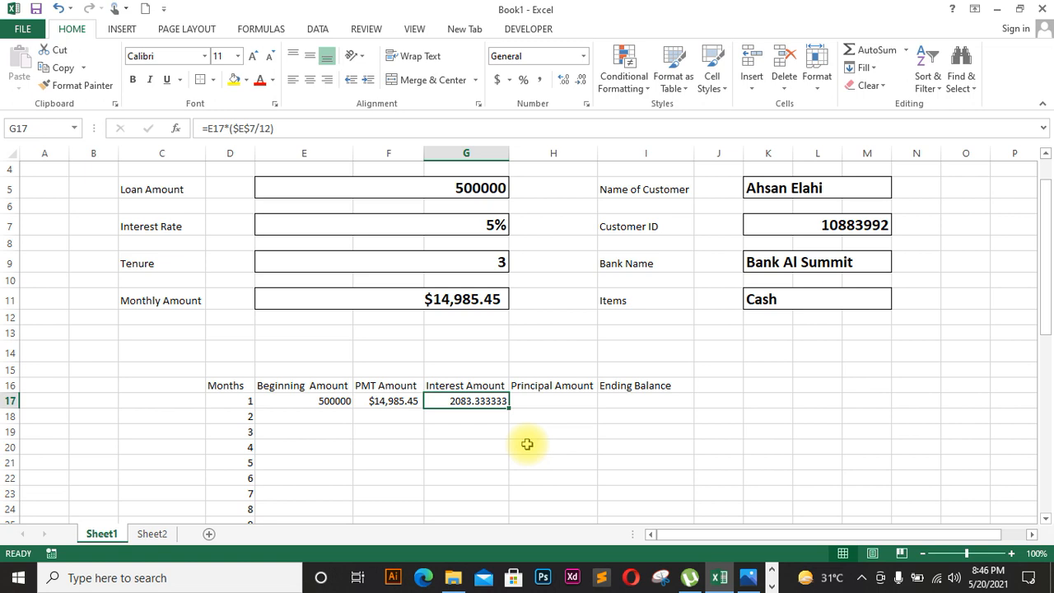
Step: Replace the 5% interest rate in E7 with 0.05 and format it as General
left_click(496, 224)
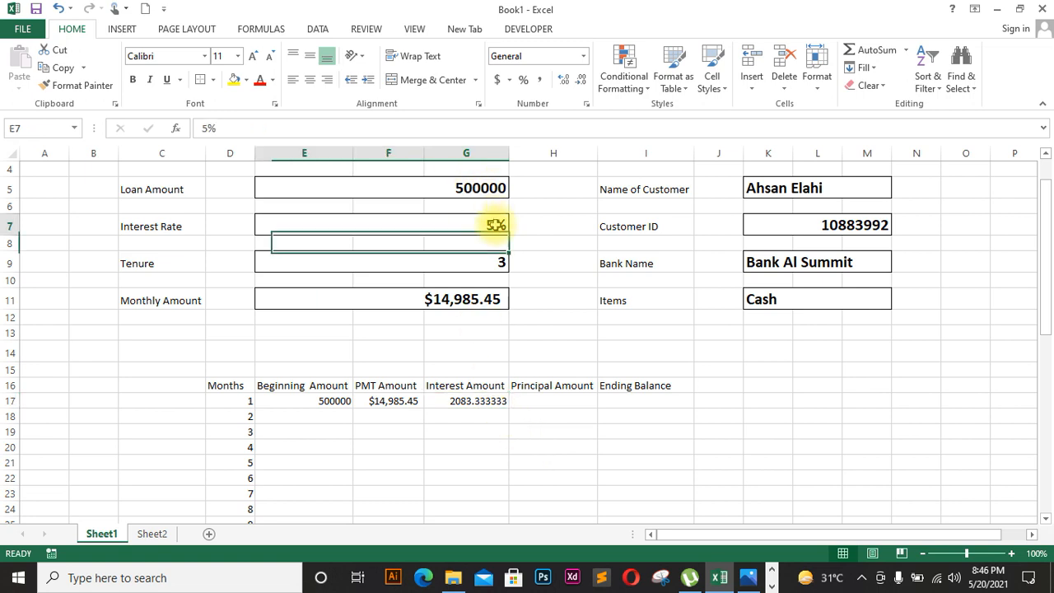
double_click(496, 224)
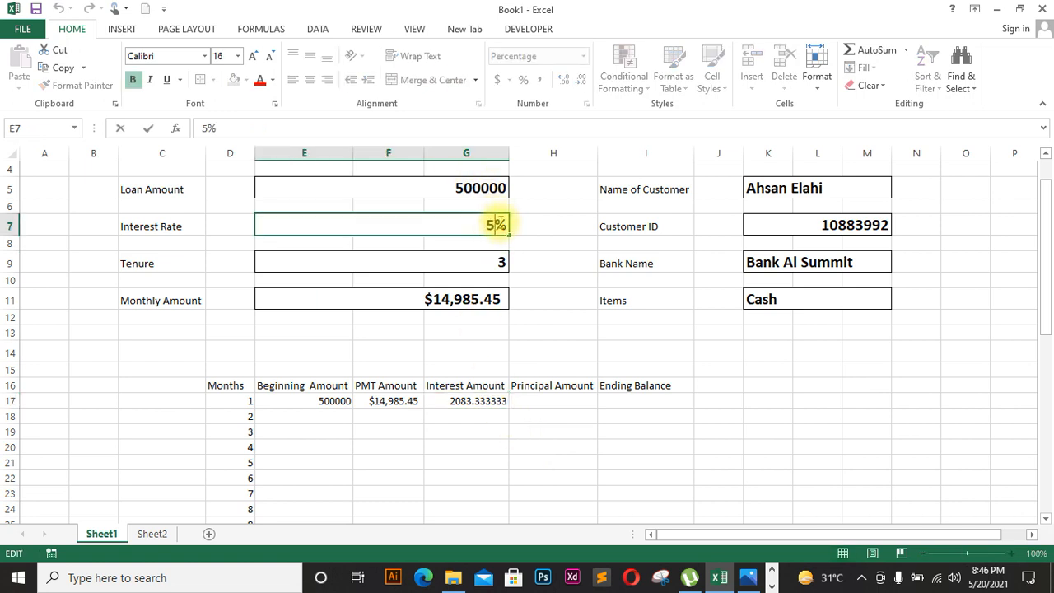
double_click(503, 223)
key("BackSpace")
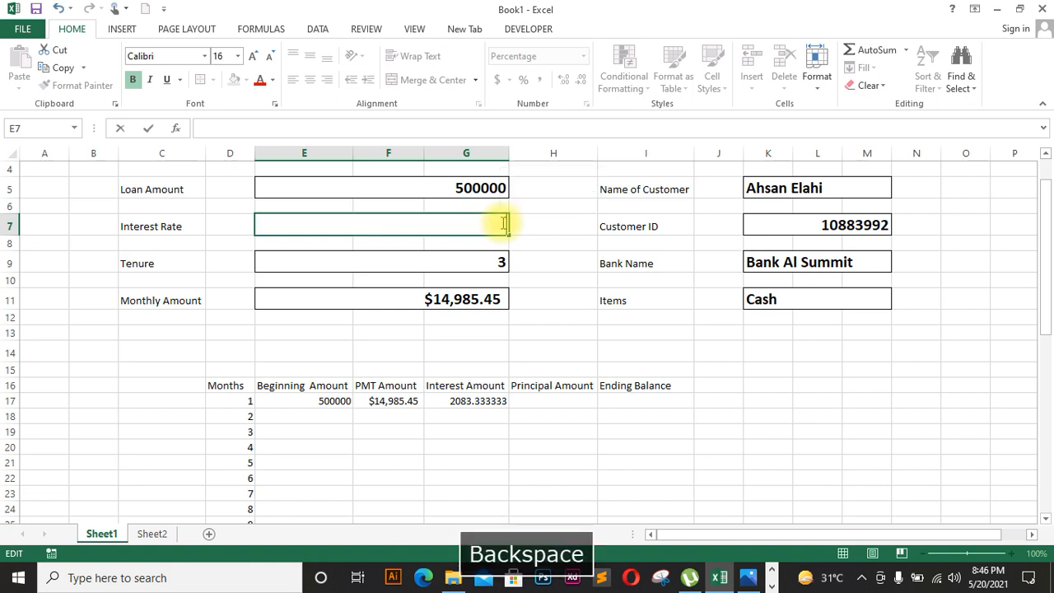
type("0.0")
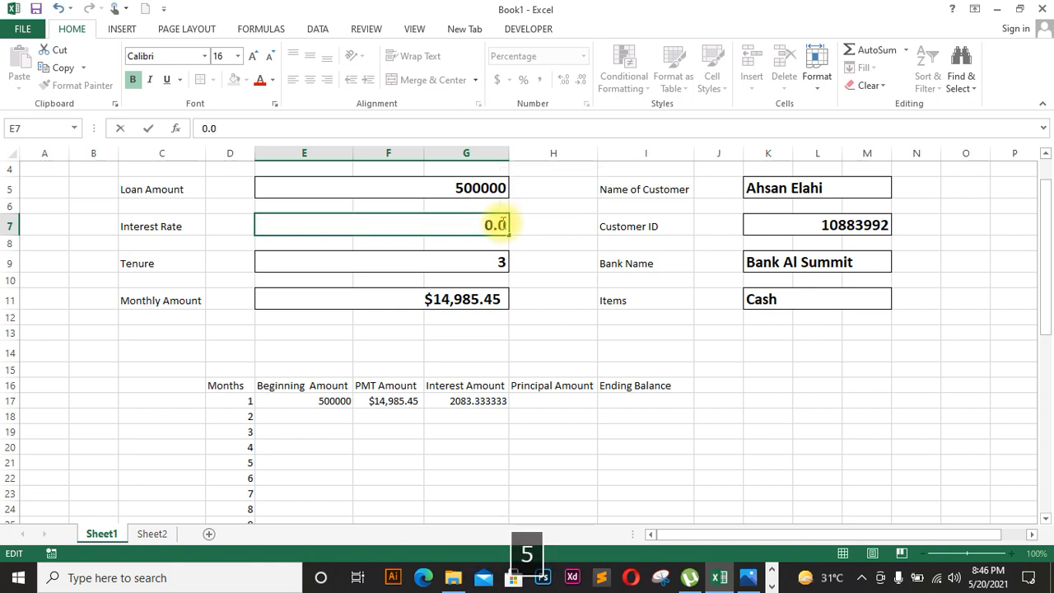
type("5")
key("Return")
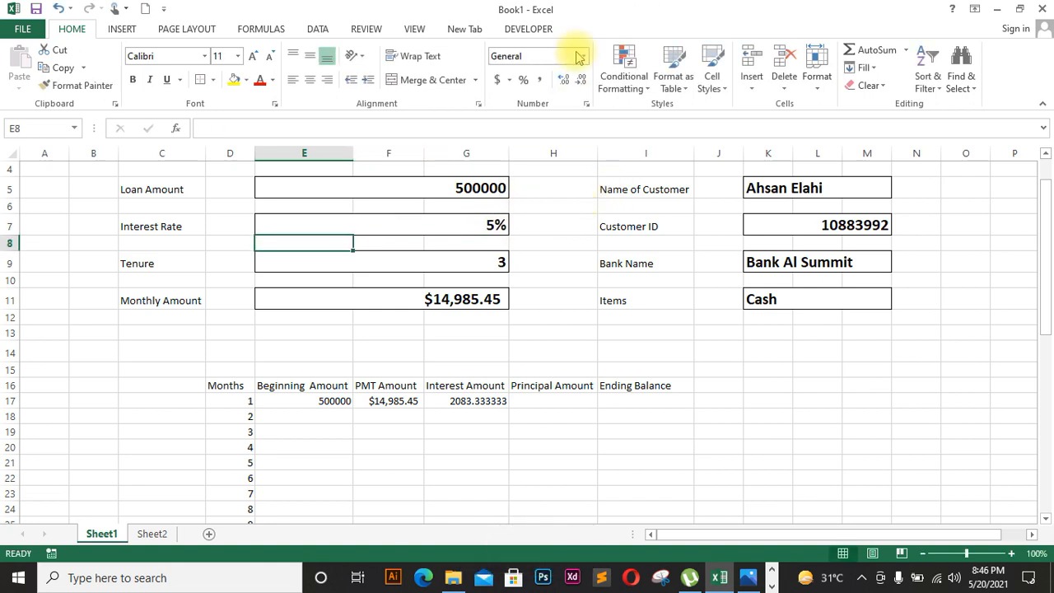
left_click(496, 225)
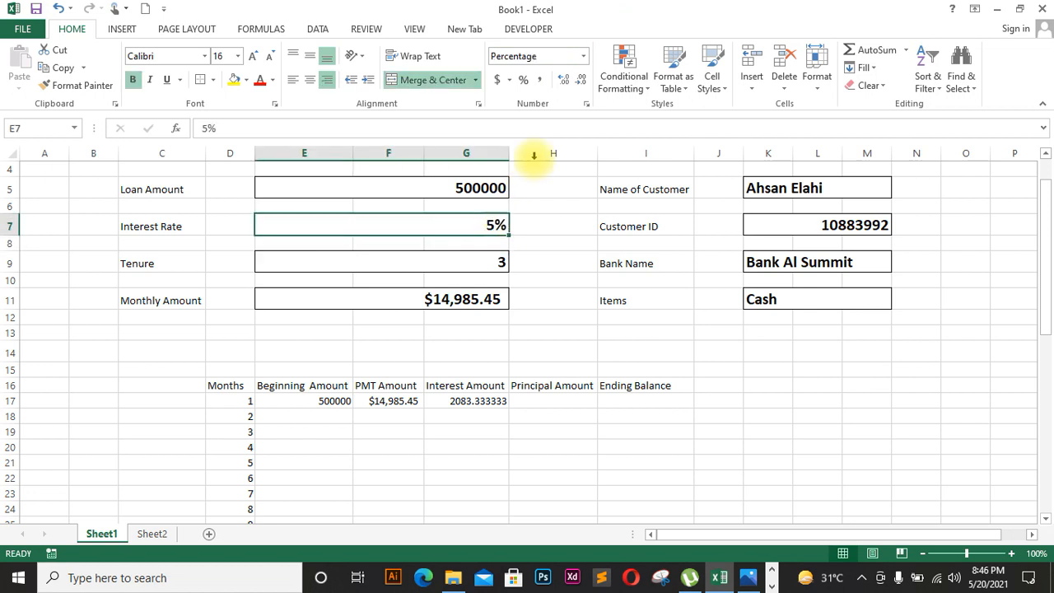
left_click(584, 58)
left_click(570, 82)
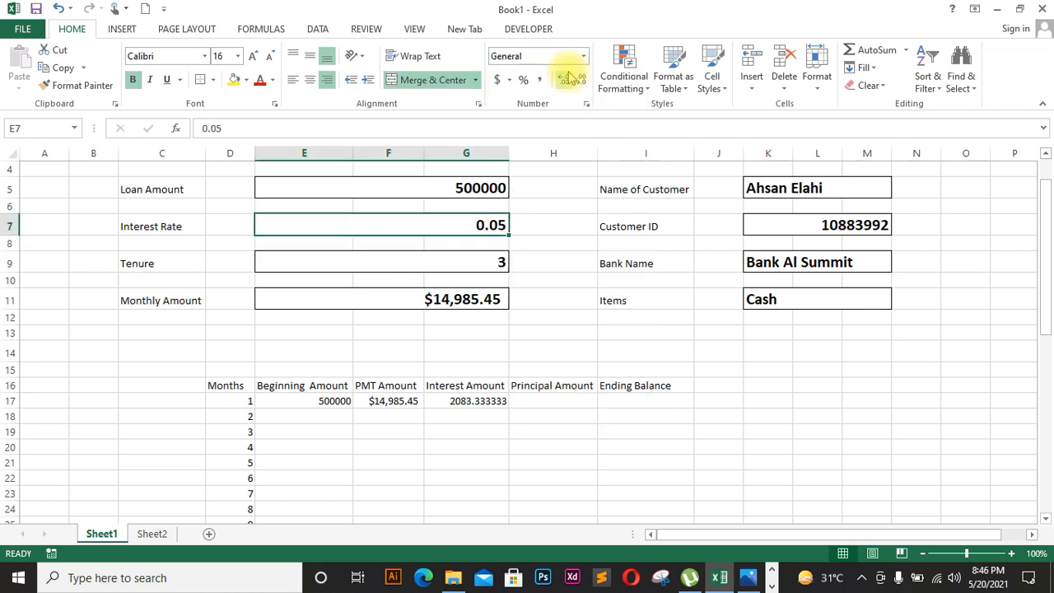
left_click(599, 271)
left_click(555, 403)
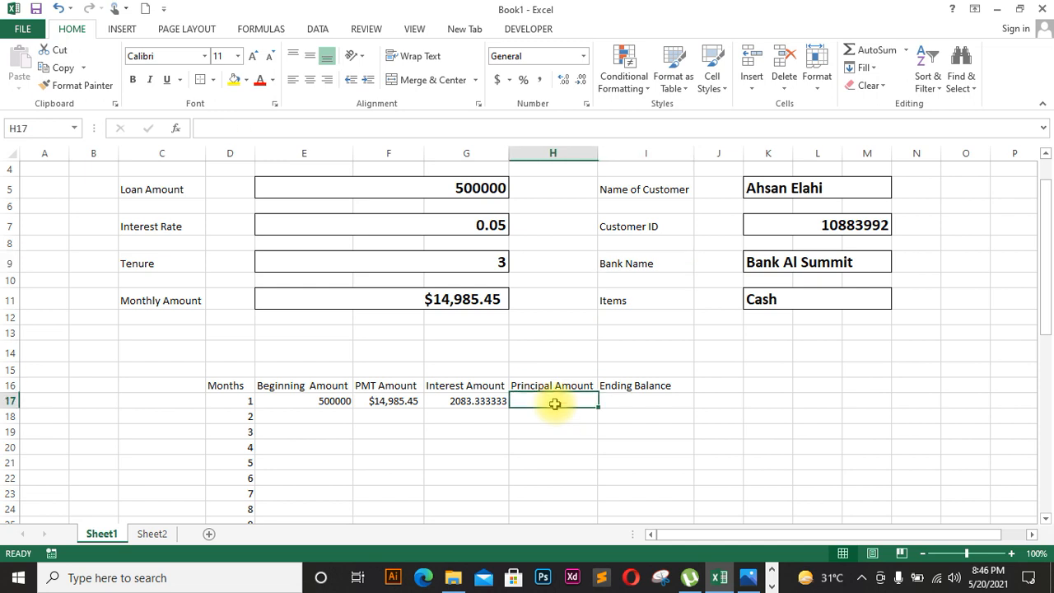
Step: Compute month 1's Principal Amount as PMT minus interest, giving $12,902.12
type("=")
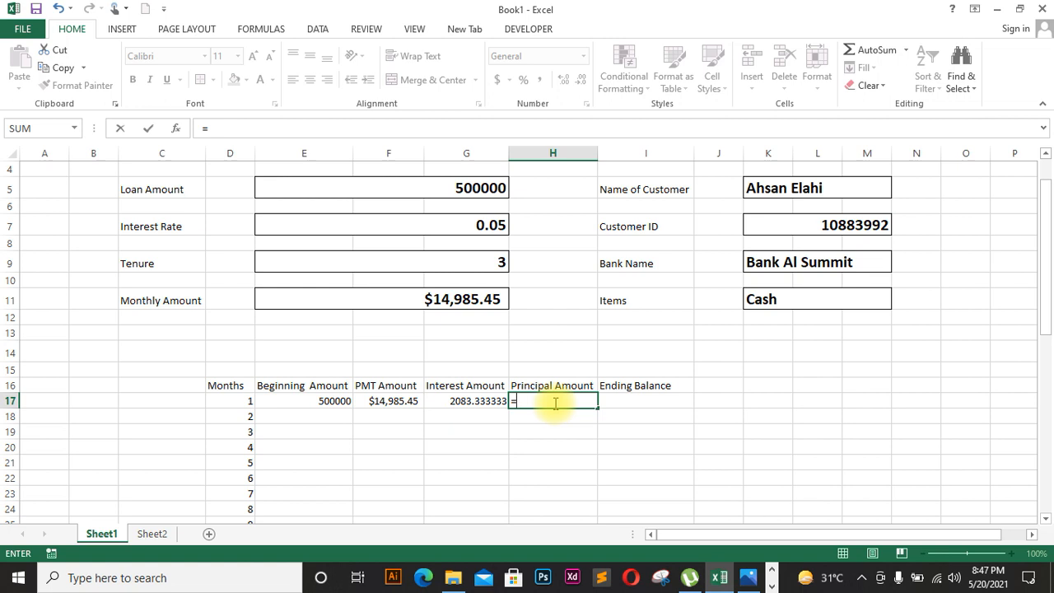
left_click(409, 401)
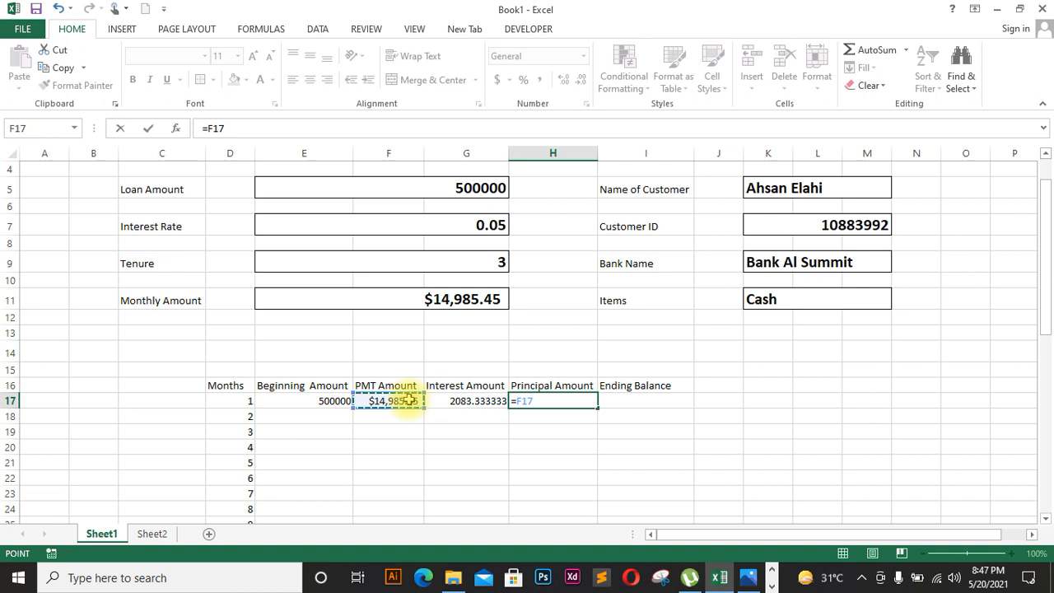
type("-")
left_click(463, 400)
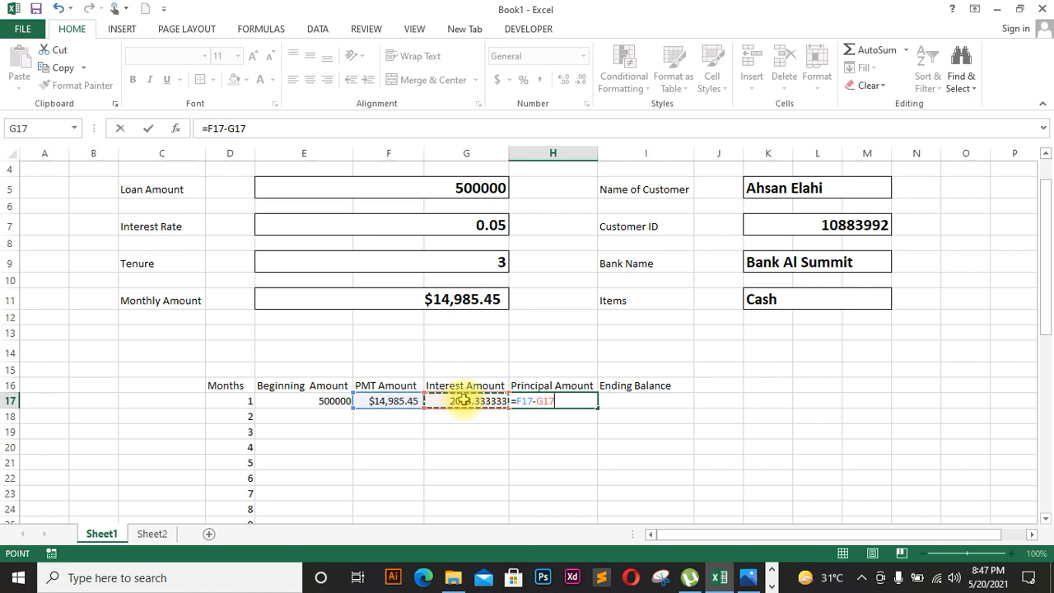
key("Return")
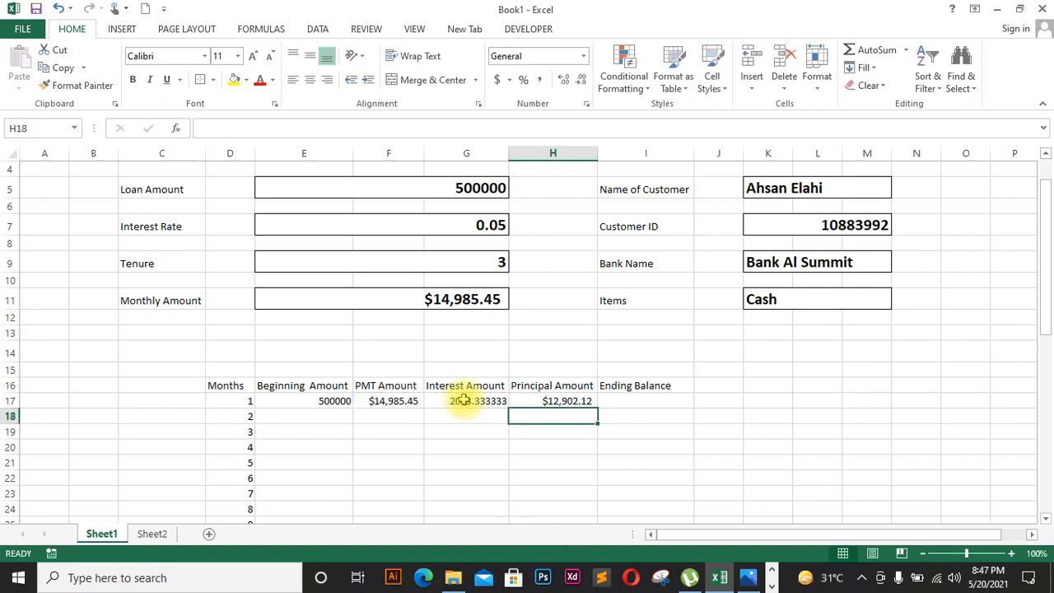
Step: Set I17's Ending Balance to =E17-H17, giving $487,097.88
left_click(626, 403)
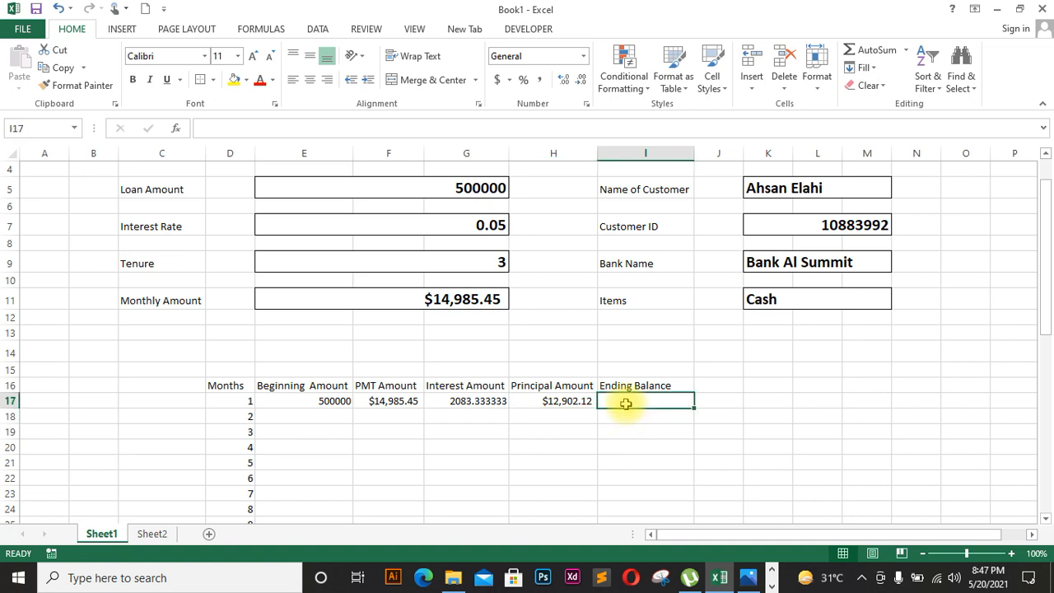
type("=")
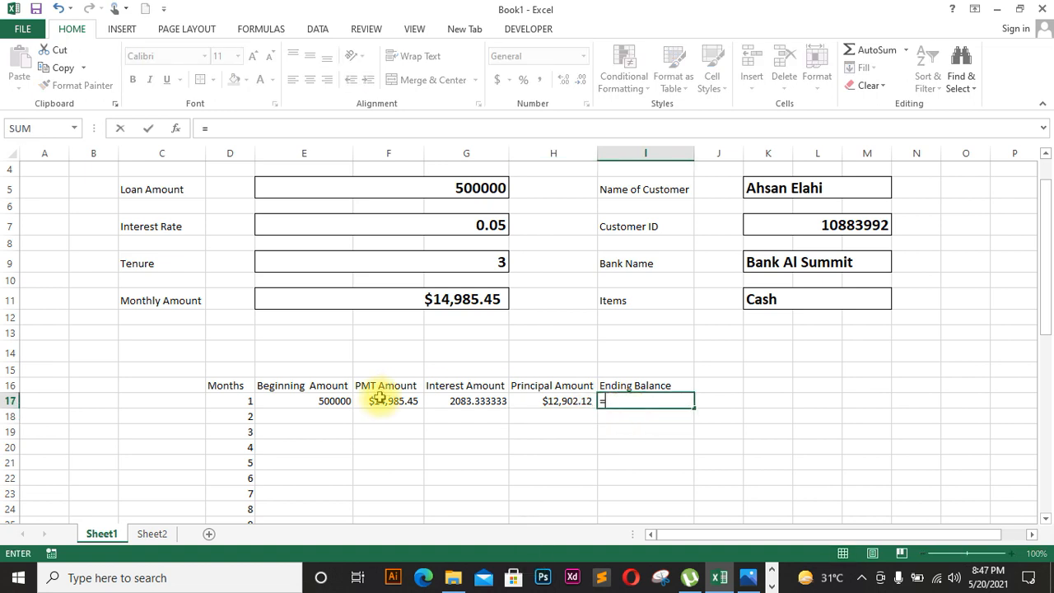
left_click(336, 400)
type("-")
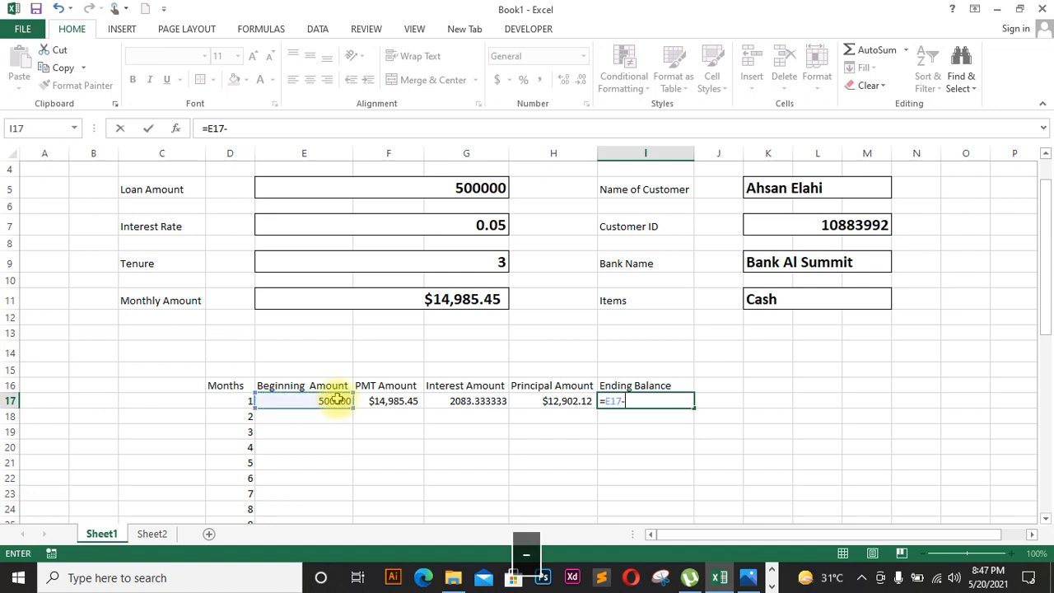
left_click(536, 404)
key("Return")
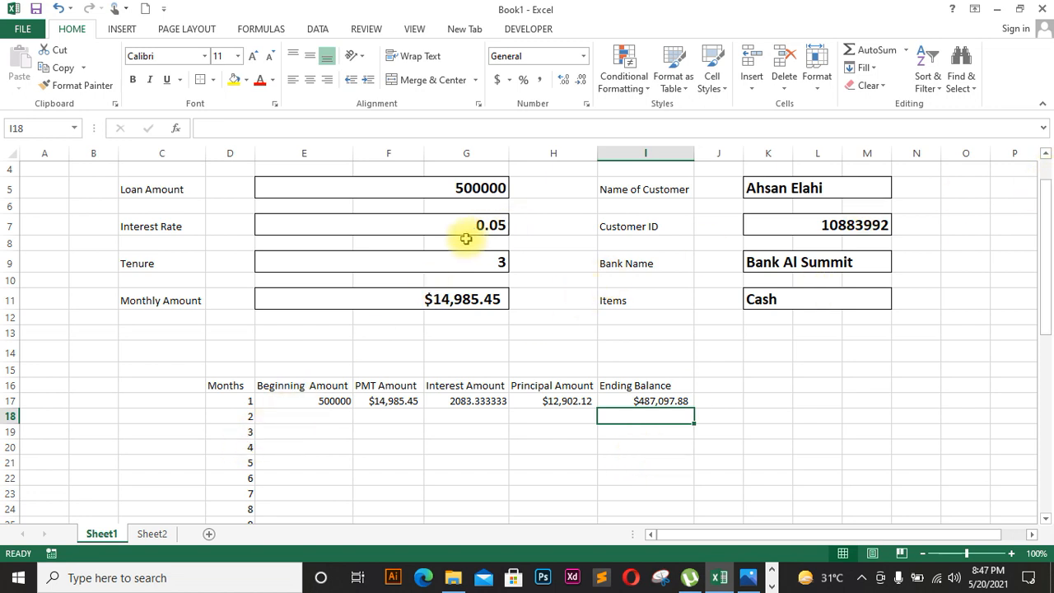
Step: Format the Loan Amount in E5 as Currency, showing $500,000.00
left_click(460, 186)
left_click(583, 56)
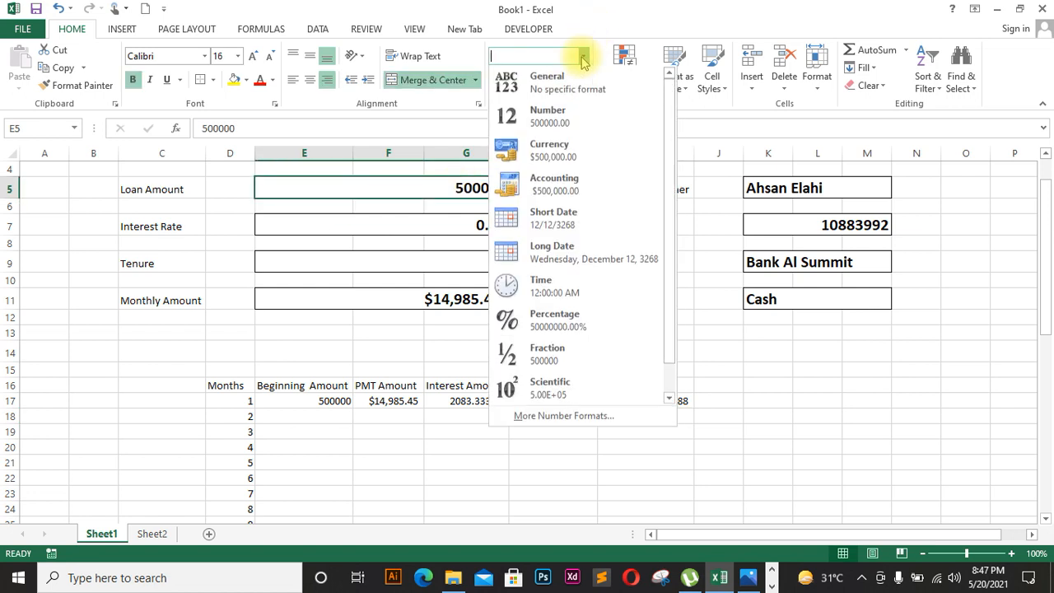
left_click(565, 151)
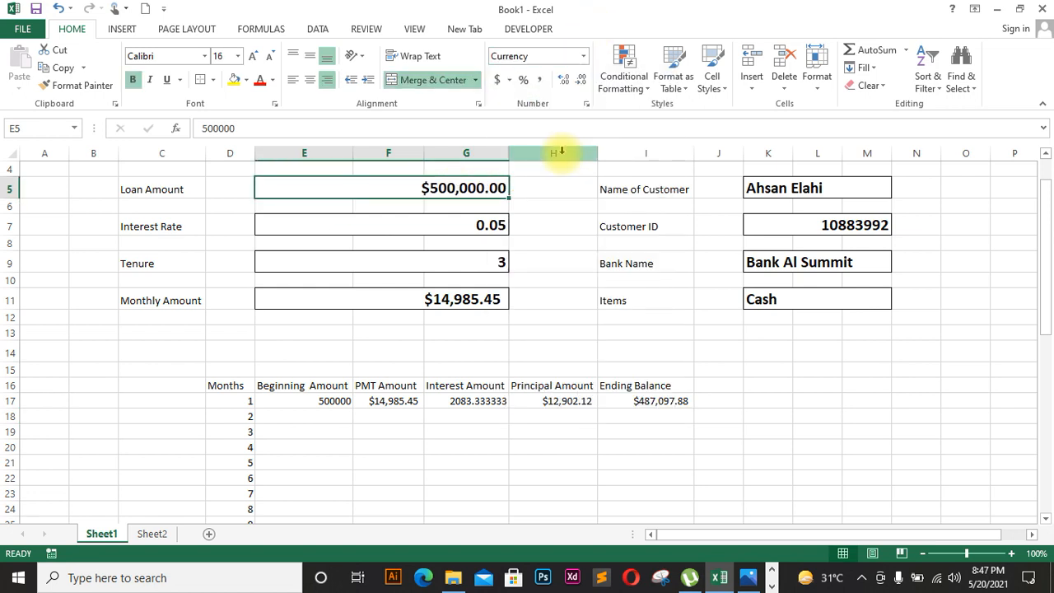
Step: Format month 1's Beginning Amount in E17 as Currency as well
left_click(335, 404)
left_click(339, 418)
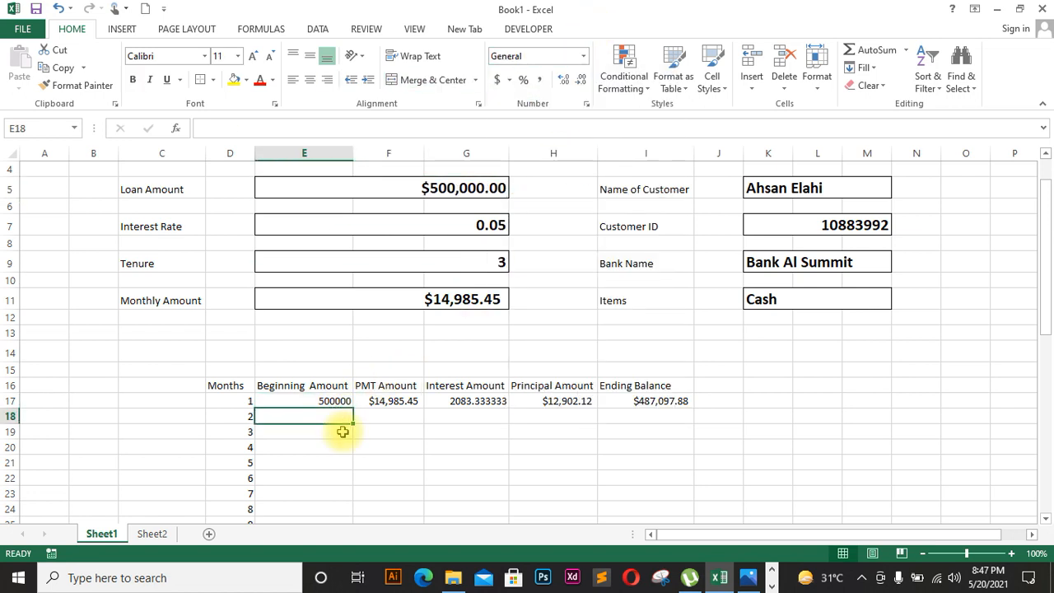
left_click(583, 56)
left_click(329, 400)
left_click(327, 403)
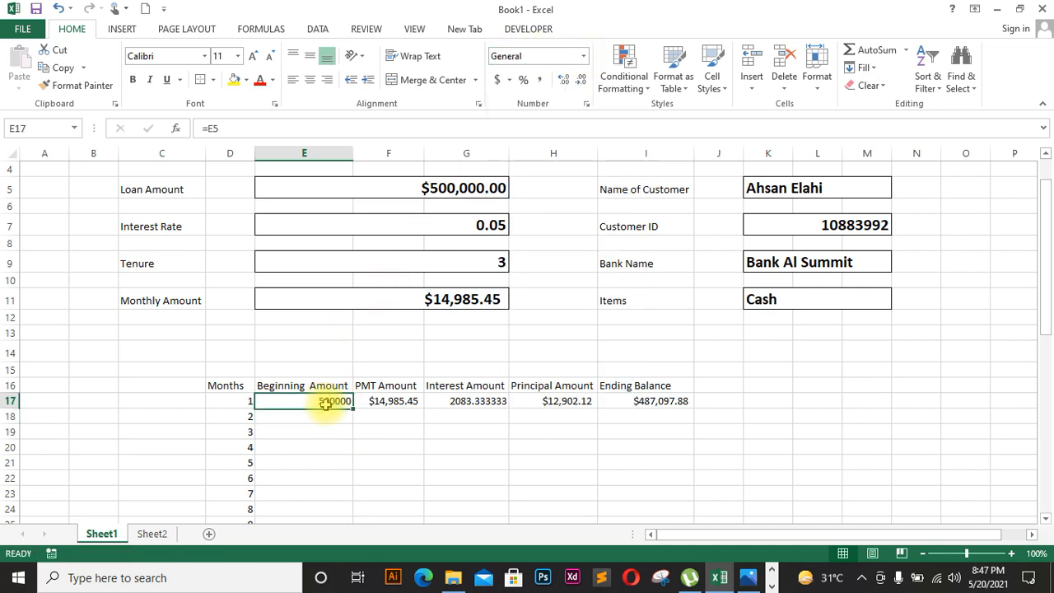
left_click(581, 55)
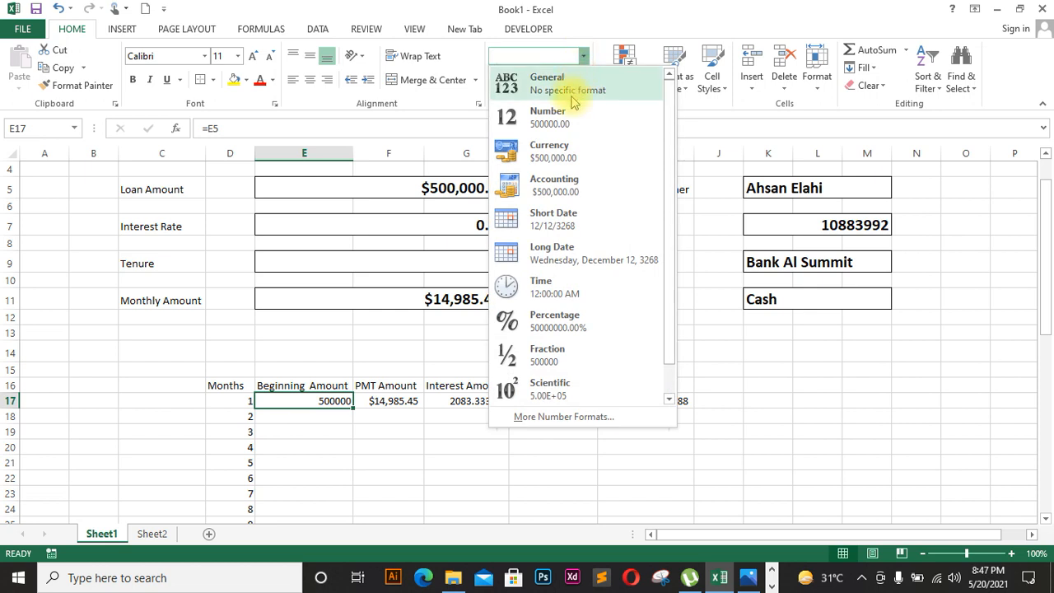
left_click(551, 152)
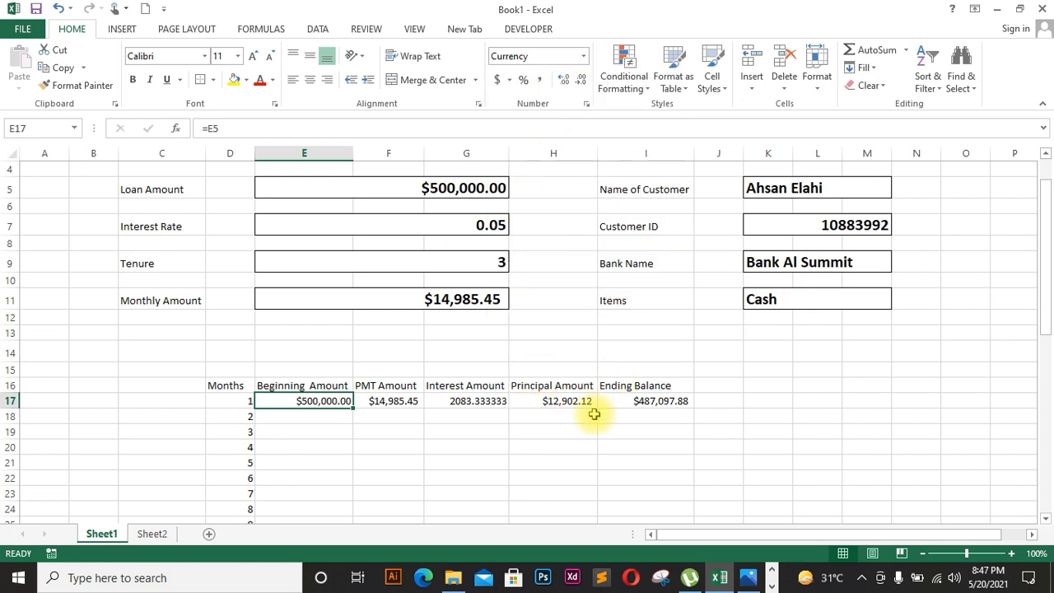
left_click(584, 445)
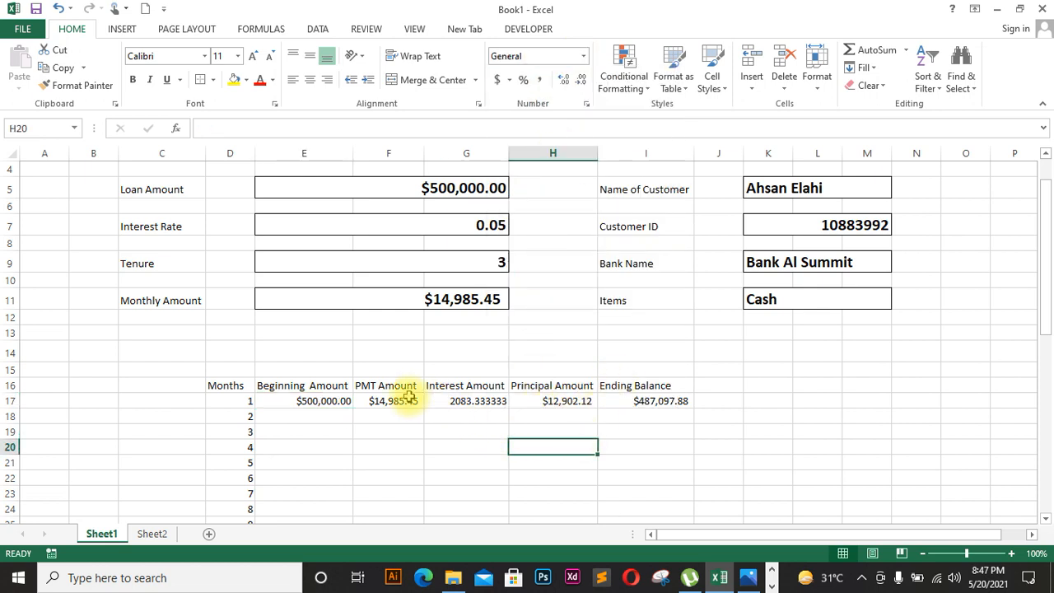
left_click(346, 402)
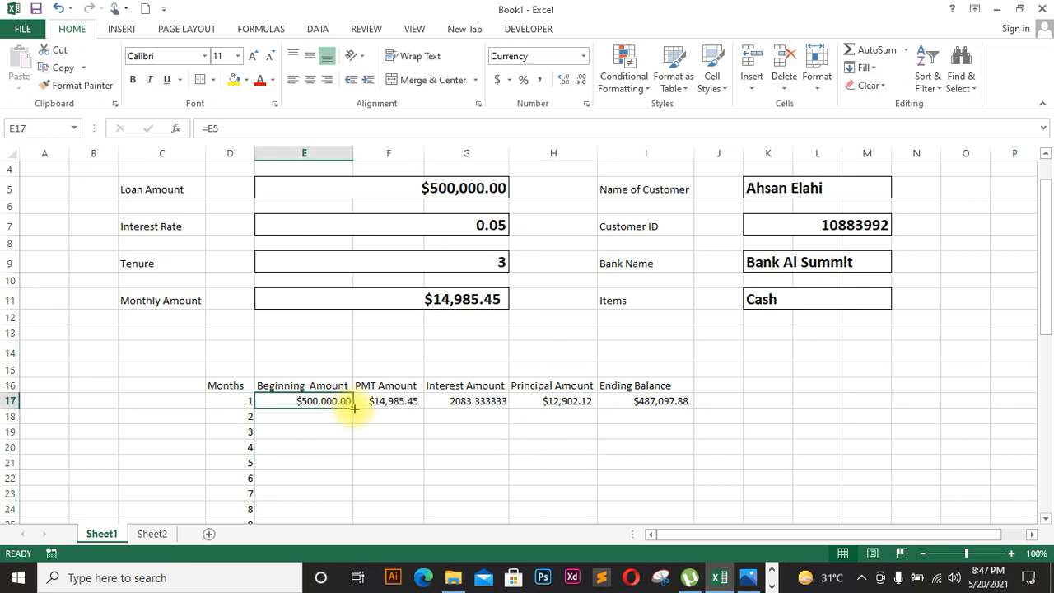
Step: Undo the wrong fill, set E18 to =I17 ($487,097.88), and fill it down to E52
left_click_drag(354, 407, 341, 497)
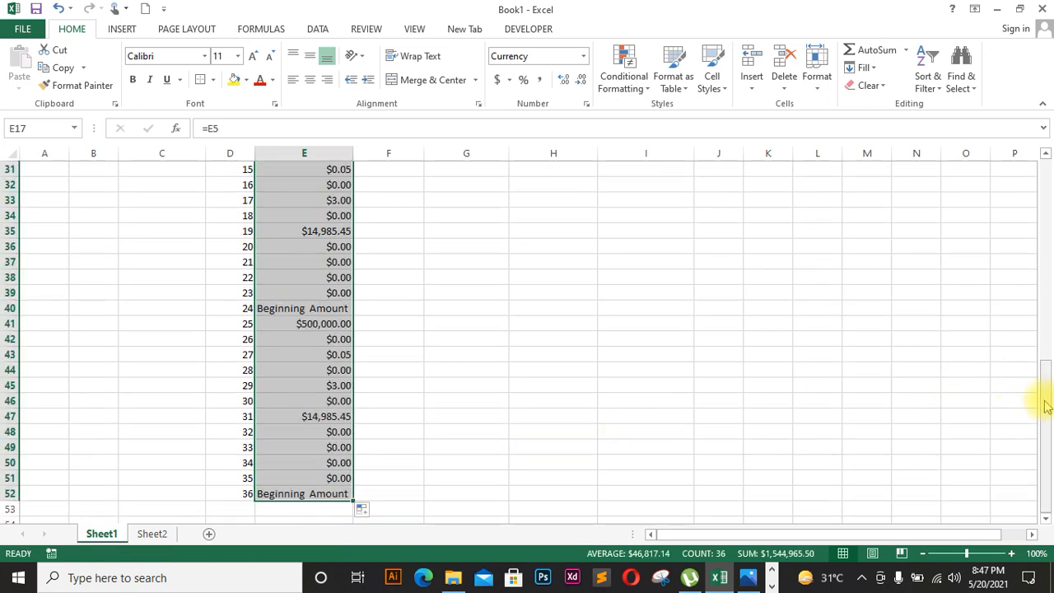
key("ctrl+z")
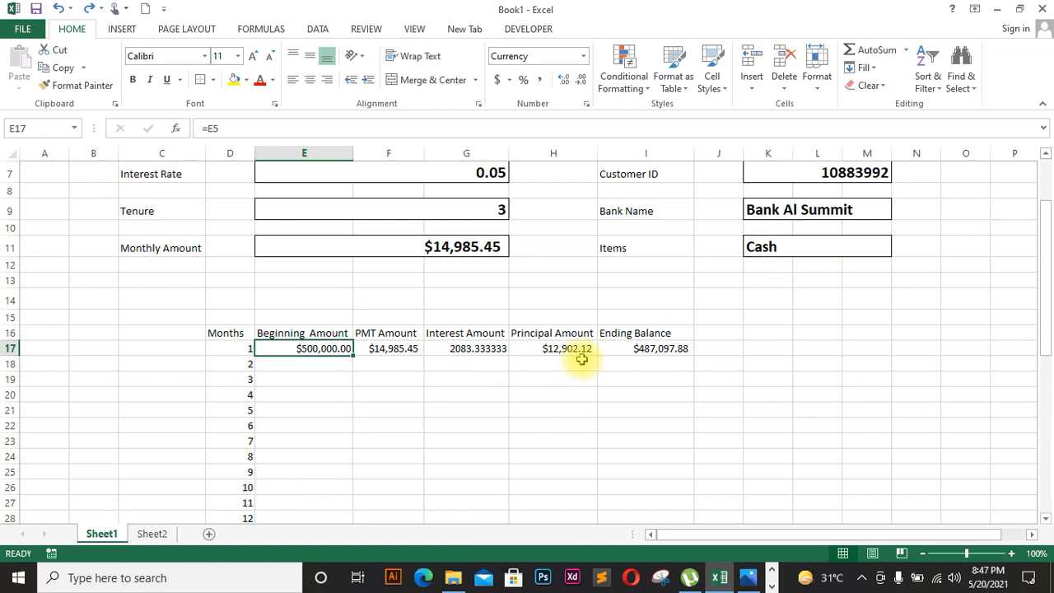
left_click(332, 361)
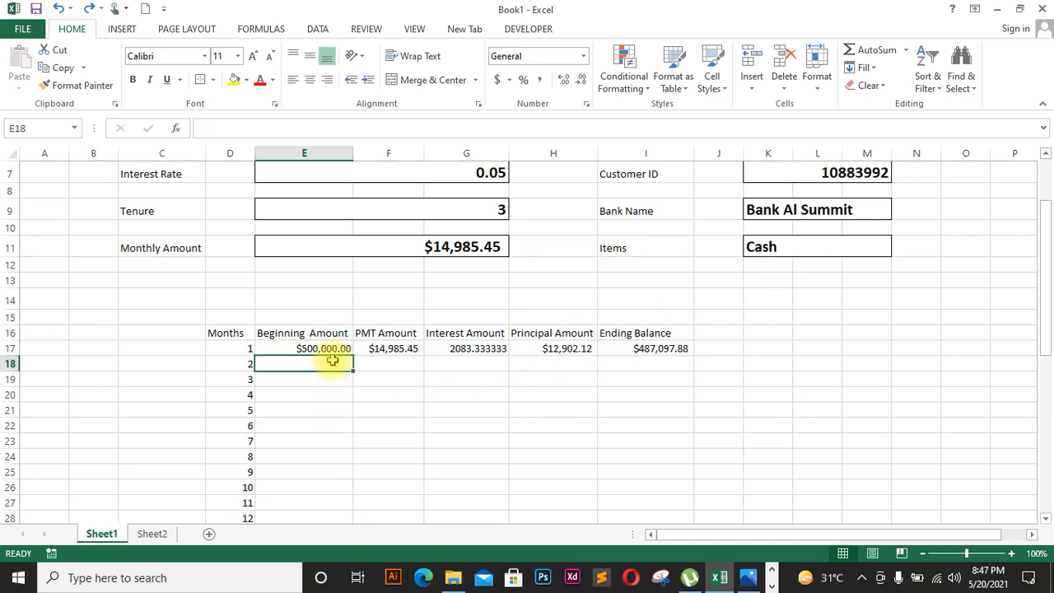
type("=")
left_click(643, 348)
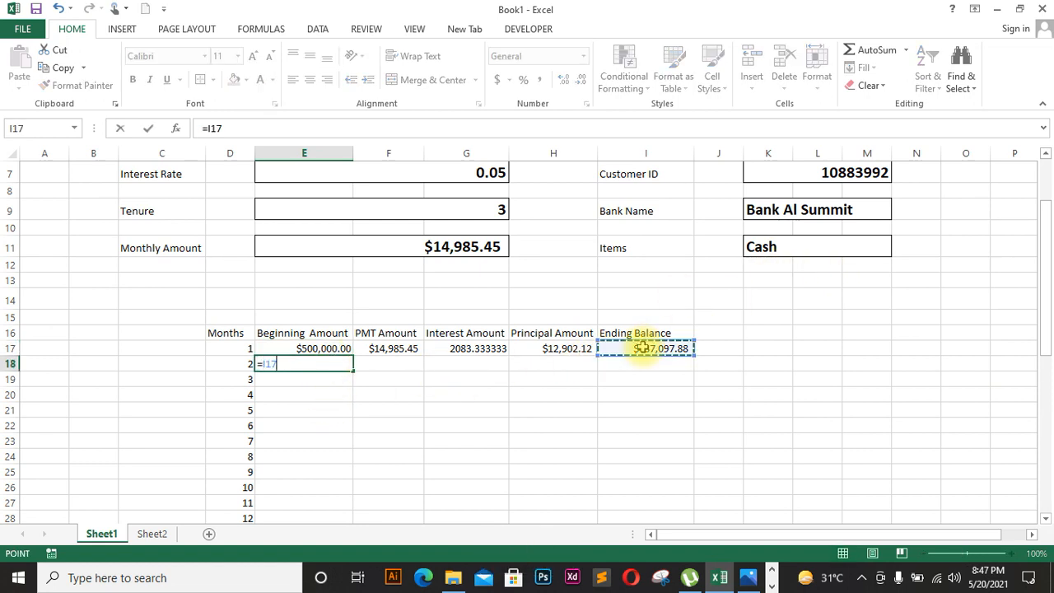
key("Return")
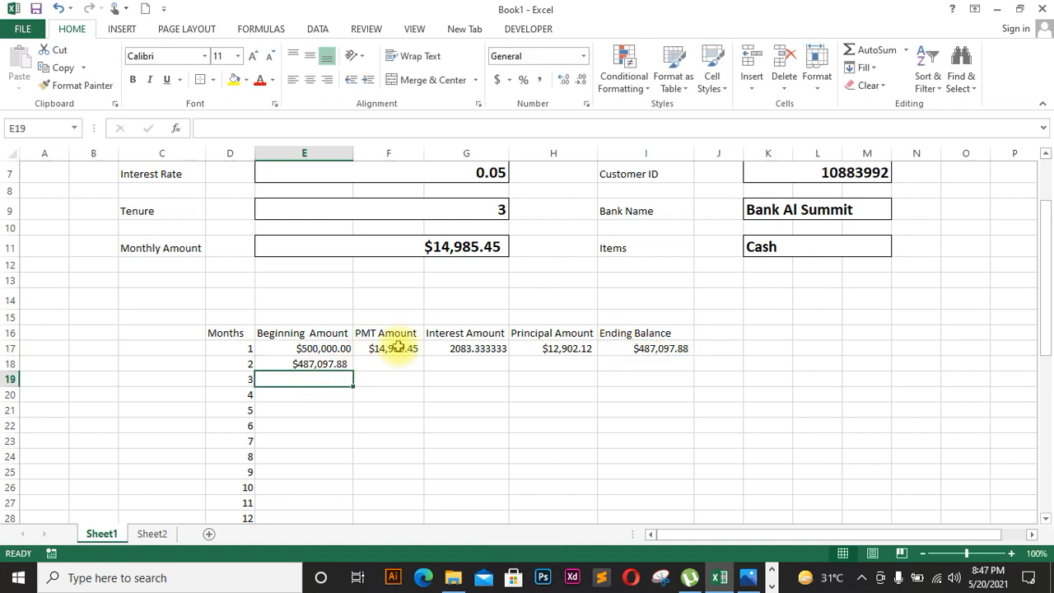
left_click(338, 363)
left_click_drag(352, 372, 333, 495)
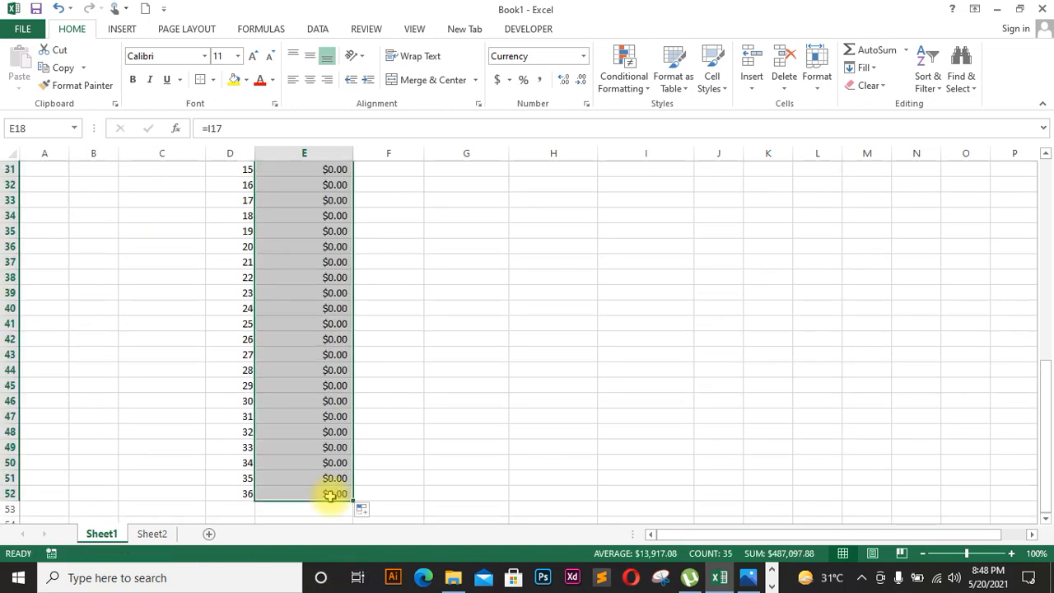
left_click_drag(1045, 471, 1046, 267)
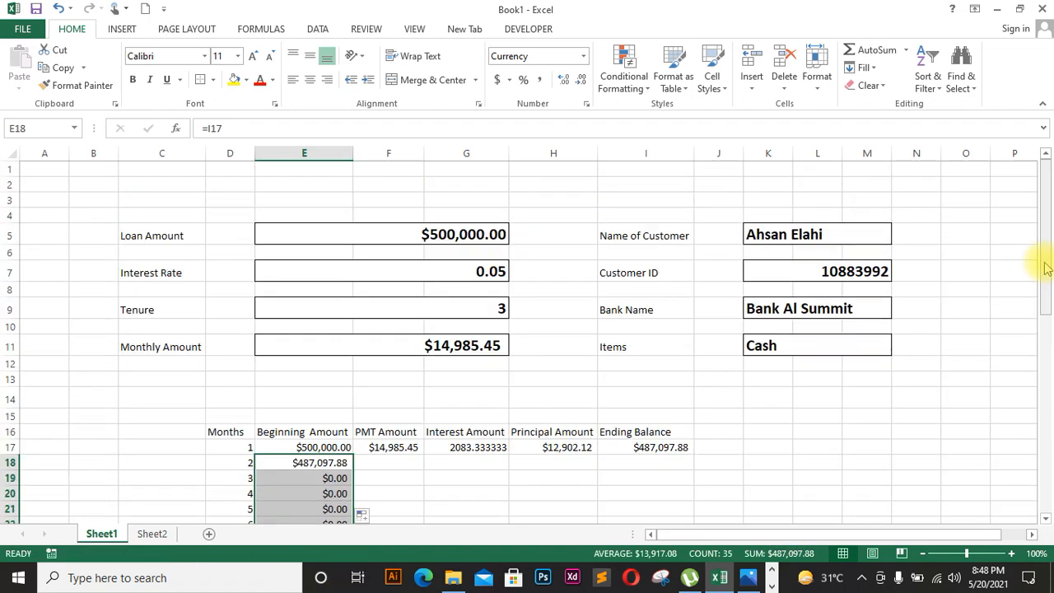
Step: Change F17 to =$E$11 and fill it down through F52, all showing $14,985.45
left_click(412, 449)
left_click_drag(423, 454, 433, 281)
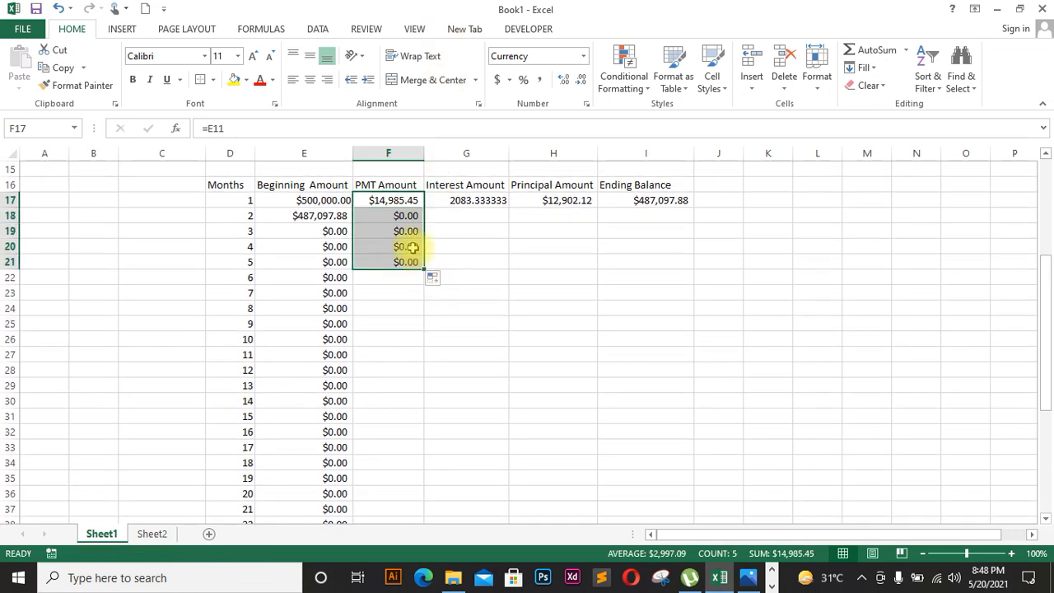
key("ctrl+Down")
double_click(404, 200)
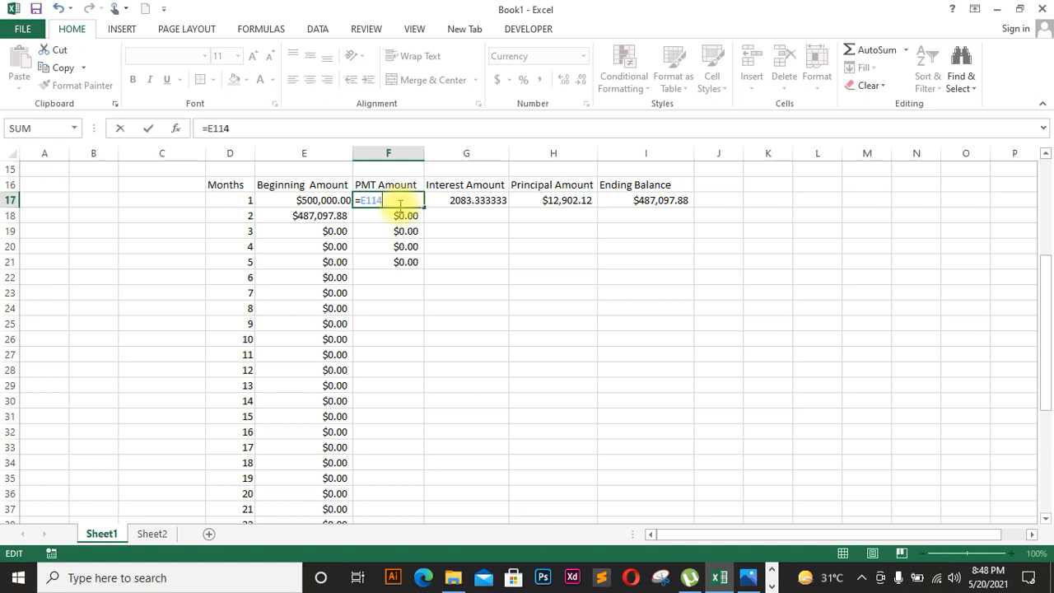
key("ctrl+a")
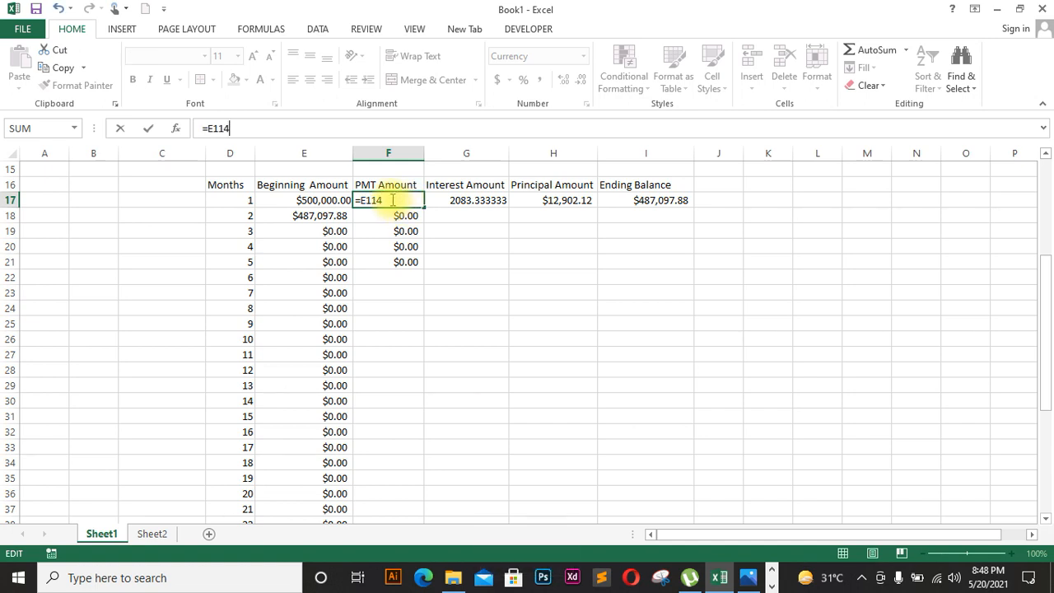
key("BackSpace")
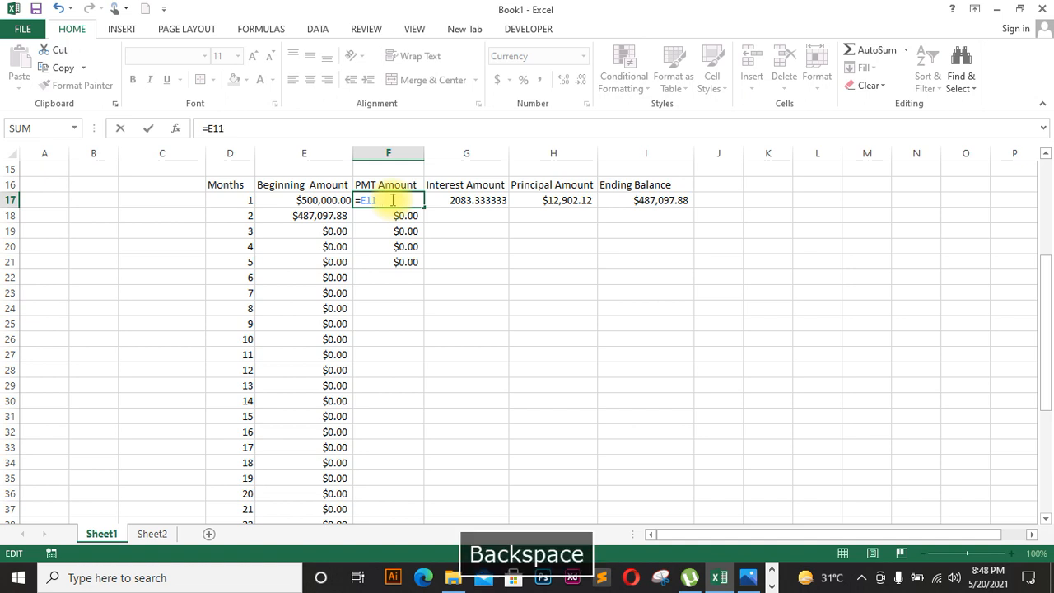
left_click_drag(1042, 332, 1043, 288)
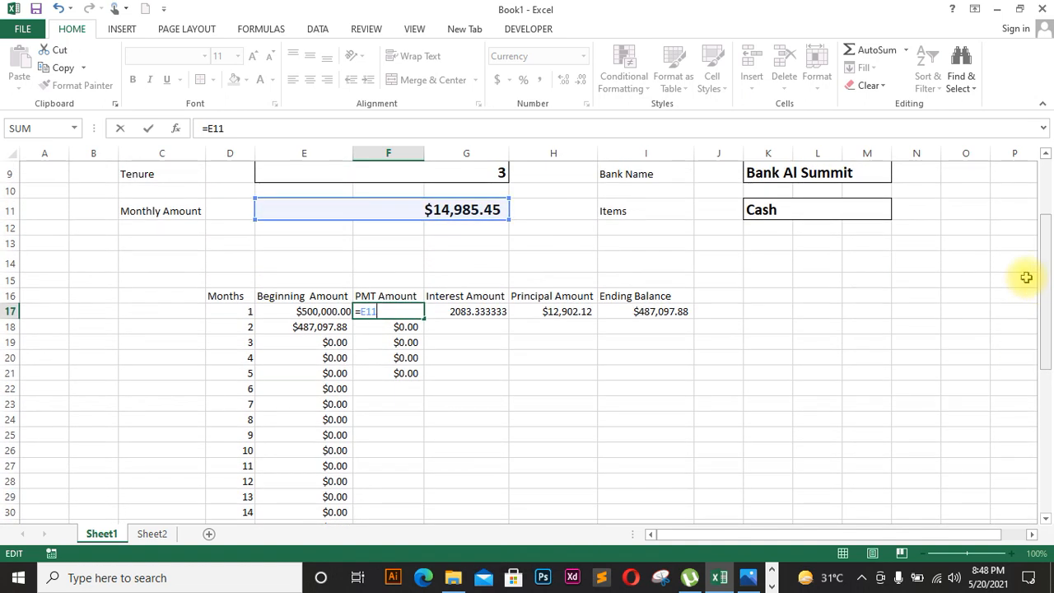
key("F4")
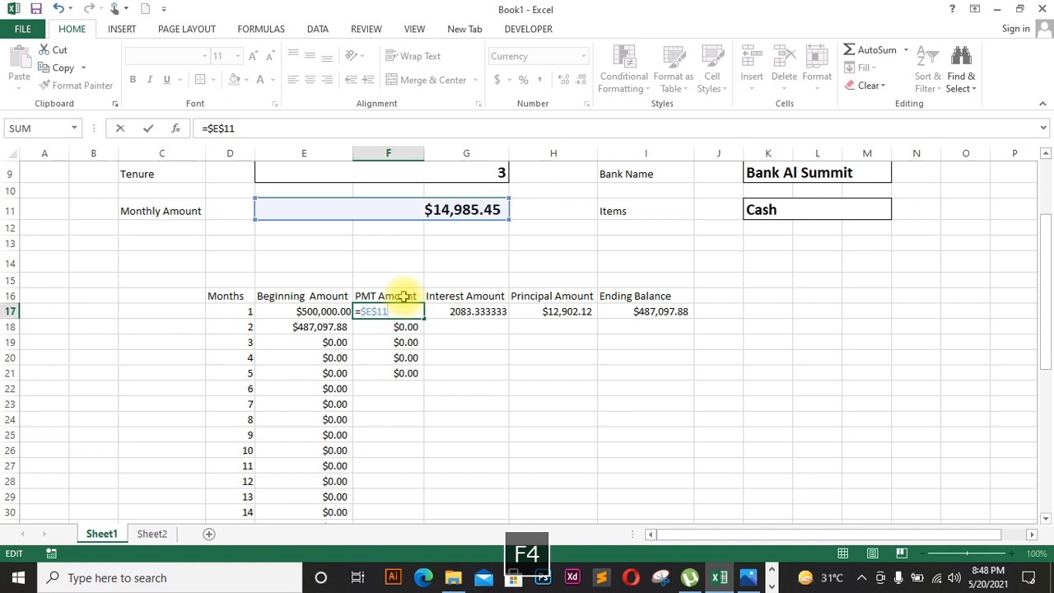
key("Return")
left_click(420, 312)
left_click_drag(424, 319, 433, 502)
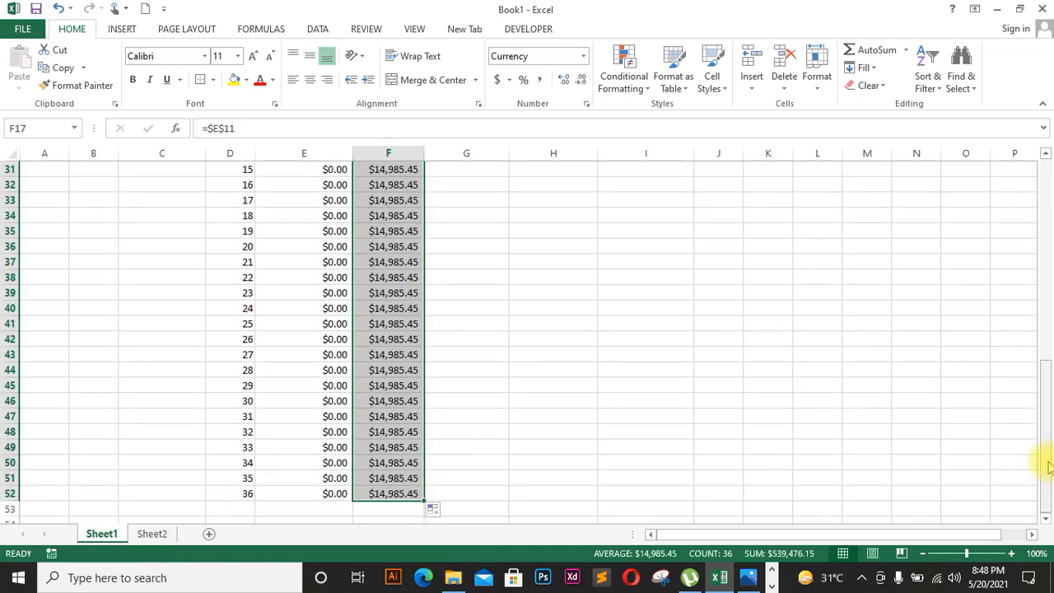
left_click_drag(1042, 436, 1042, 247)
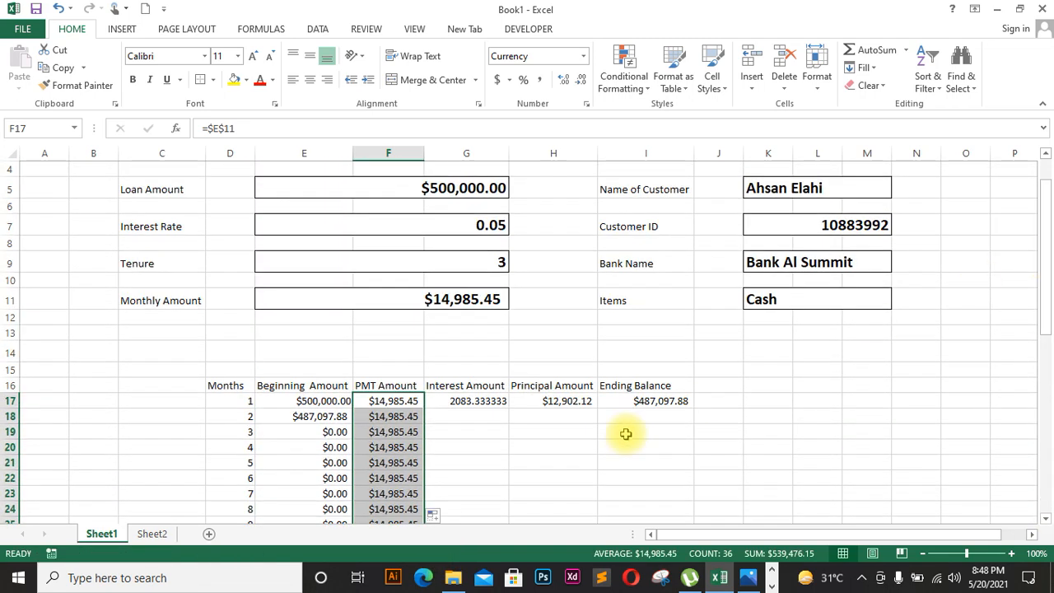
Step: Fill the Interest Amount formula down G17:G52 and the Principal formula from H17 to H23
left_click(499, 401)
left_click_drag(510, 407, 497, 471)
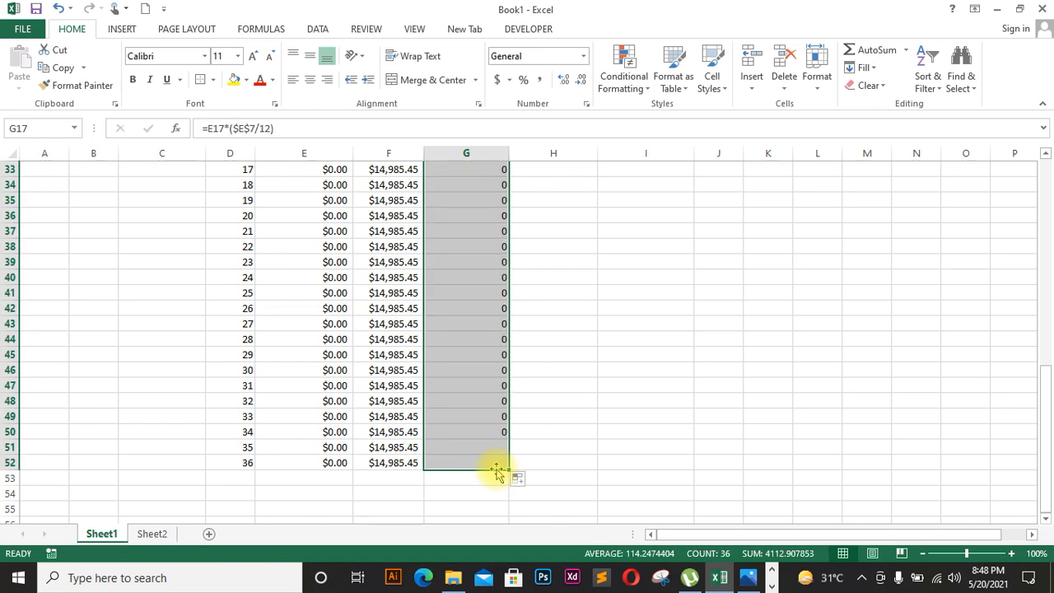
left_click_drag(1047, 404, 1047, 272)
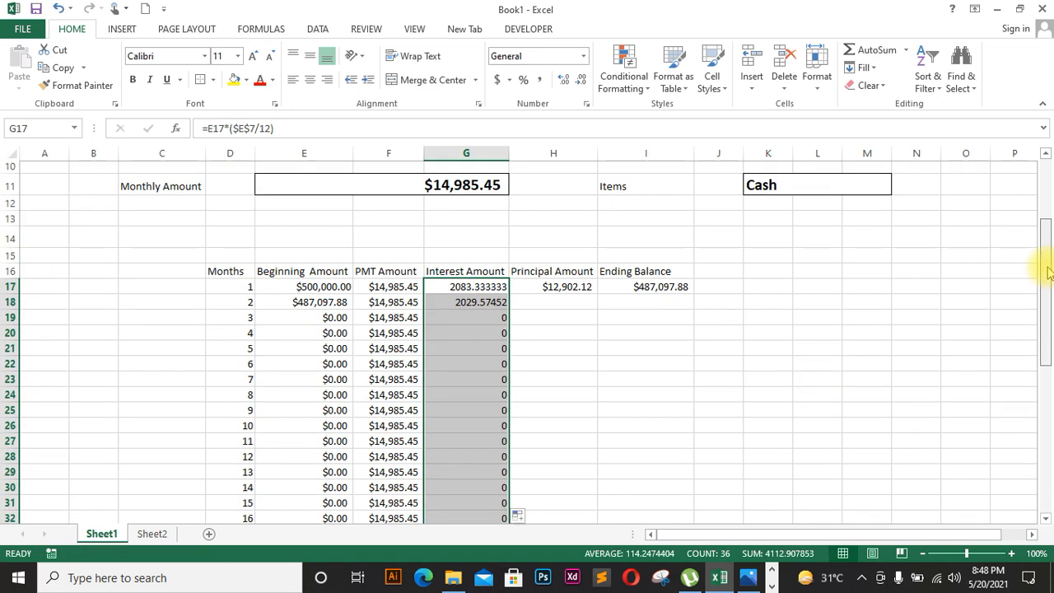
double_click(481, 303)
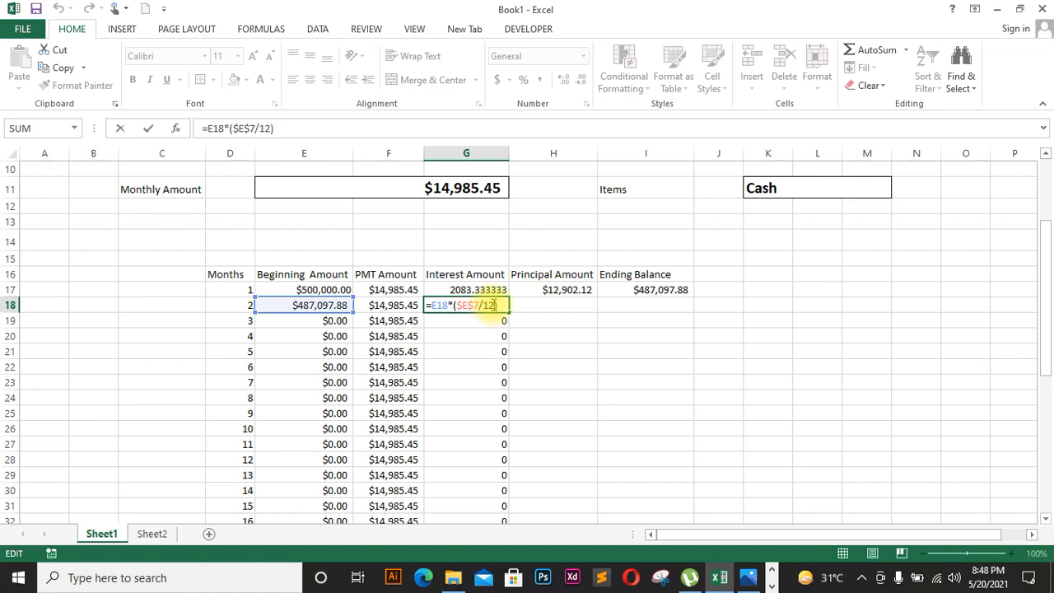
key("Return")
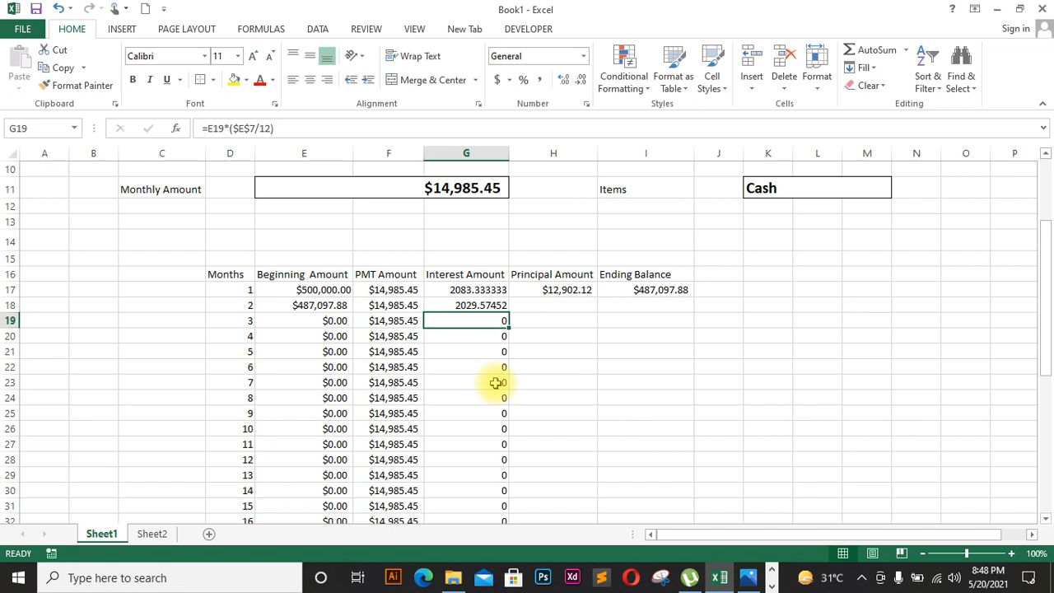
left_click(567, 290)
left_click_drag(597, 297, 601, 387)
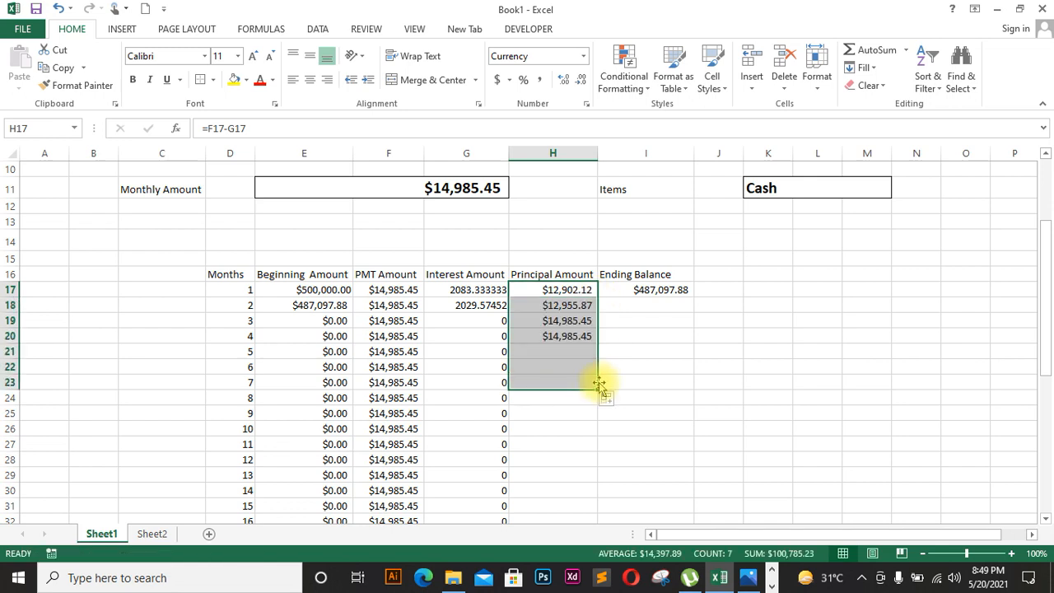
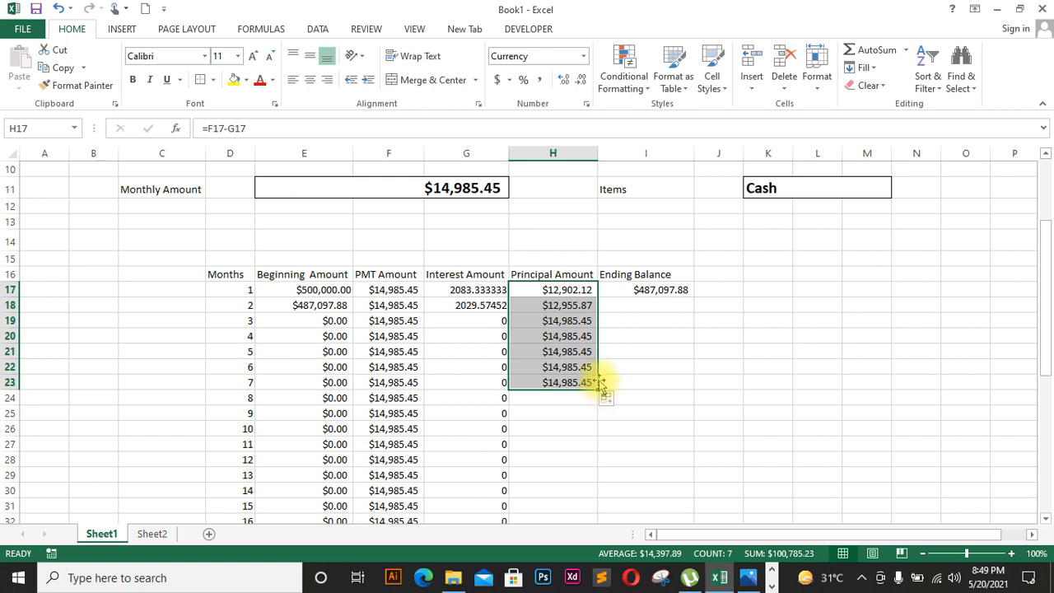
Step: Undo the fill, change H17 to =$F$17-G17, and fill it down to H52, starting at $12,902.12
key("ctrl+z")
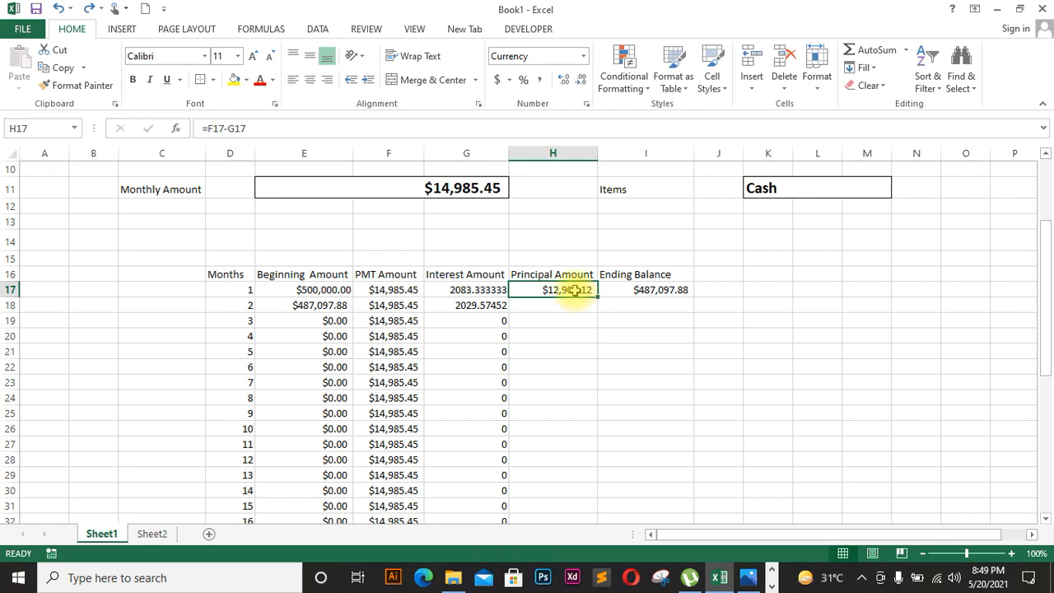
double_click(575, 290)
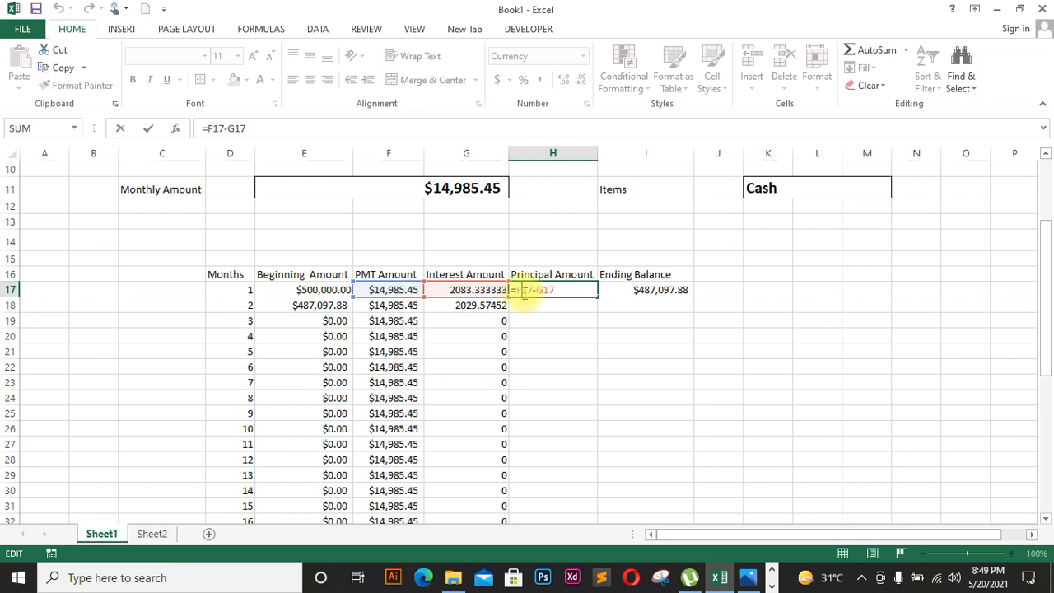
key("F4")
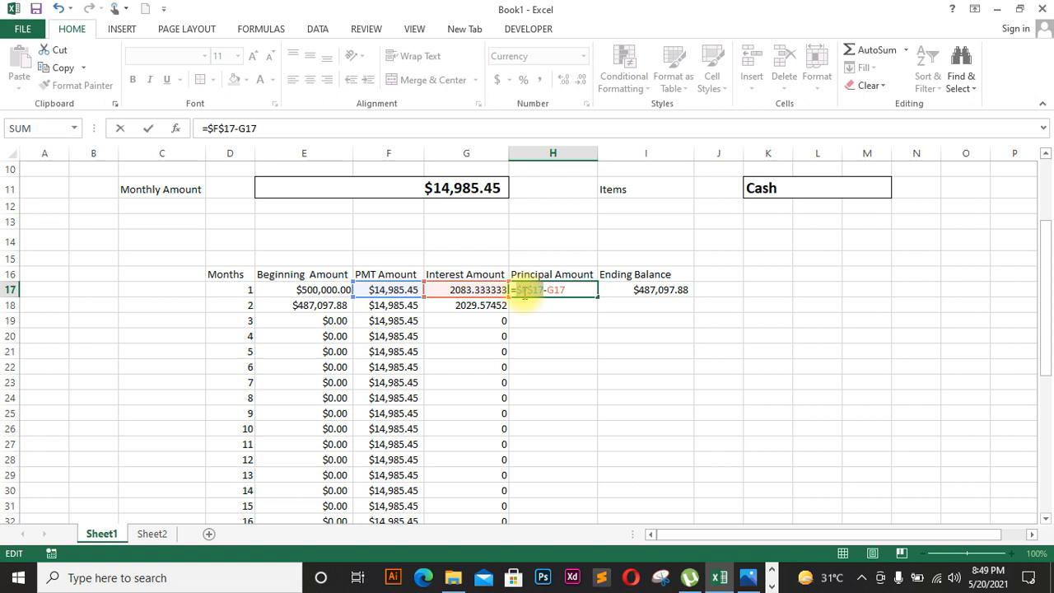
key("Return")
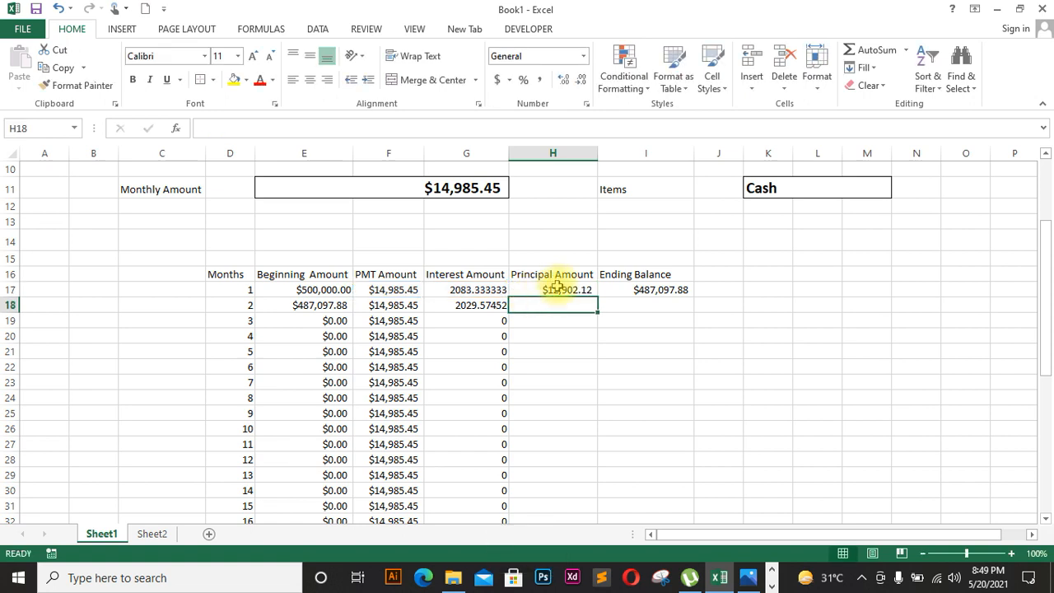
left_click(560, 290)
left_click_drag(596, 295, 593, 456)
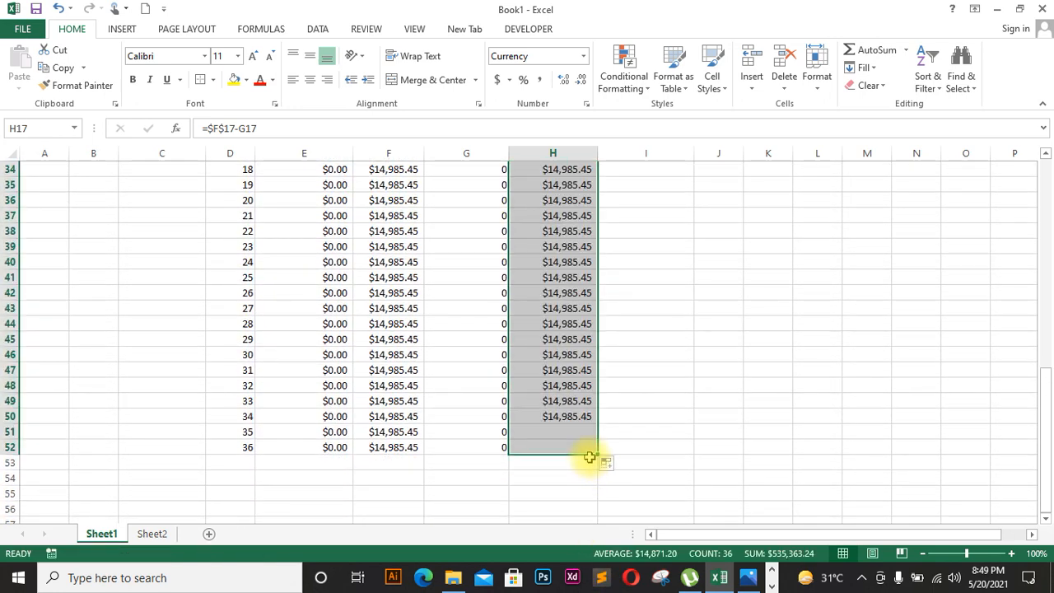
left_click_drag(1050, 424, 1044, 288)
left_click(665, 180)
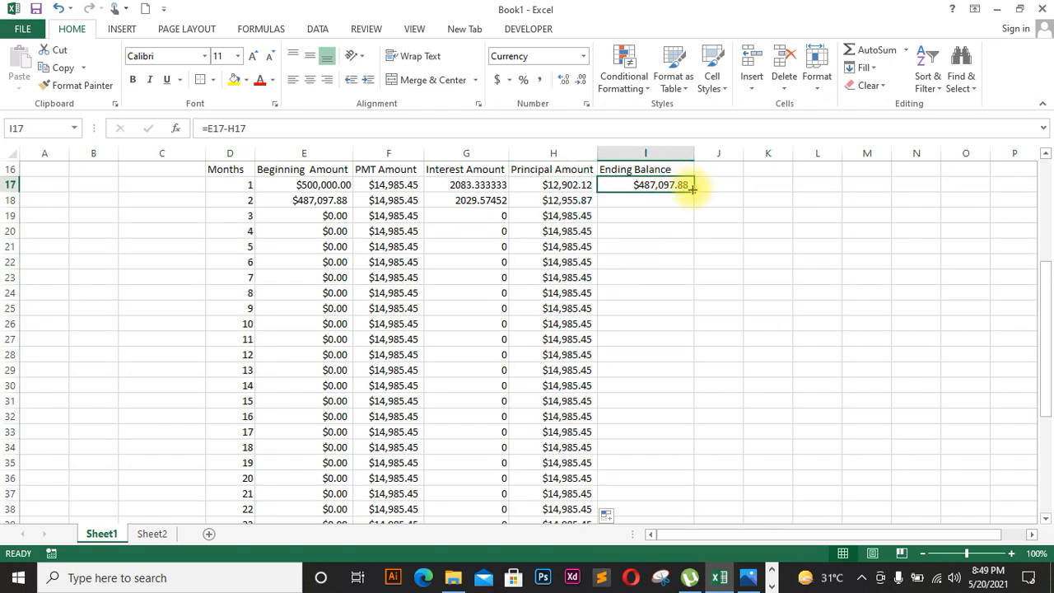
Step: Fill the Ending Balance formula =E17-H17 from I17 down to I52, ending at ($0.00)
left_click(585, 187)
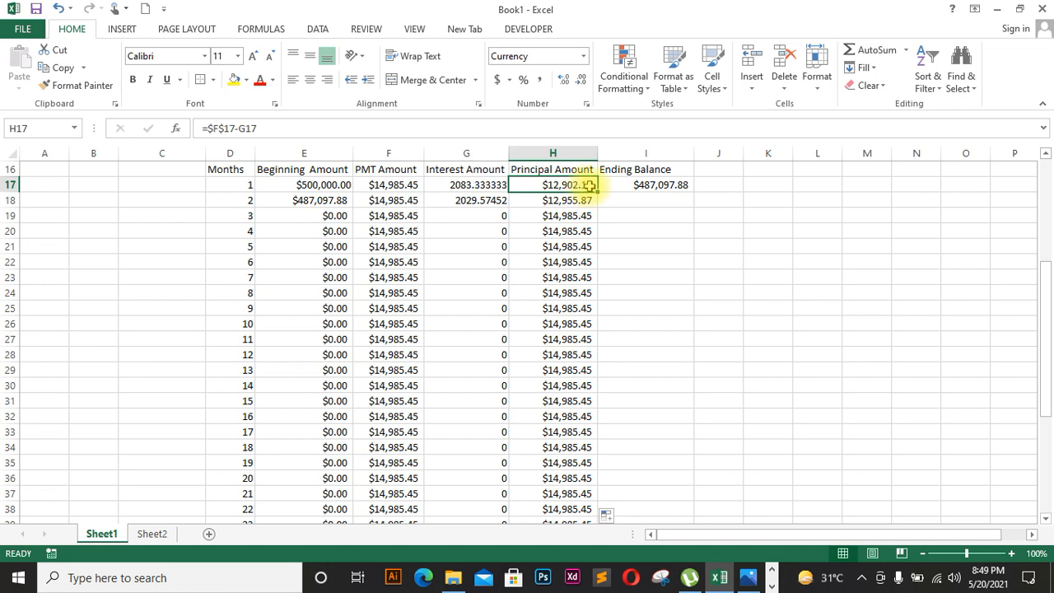
left_click(691, 179)
left_click_drag(695, 191, 670, 501)
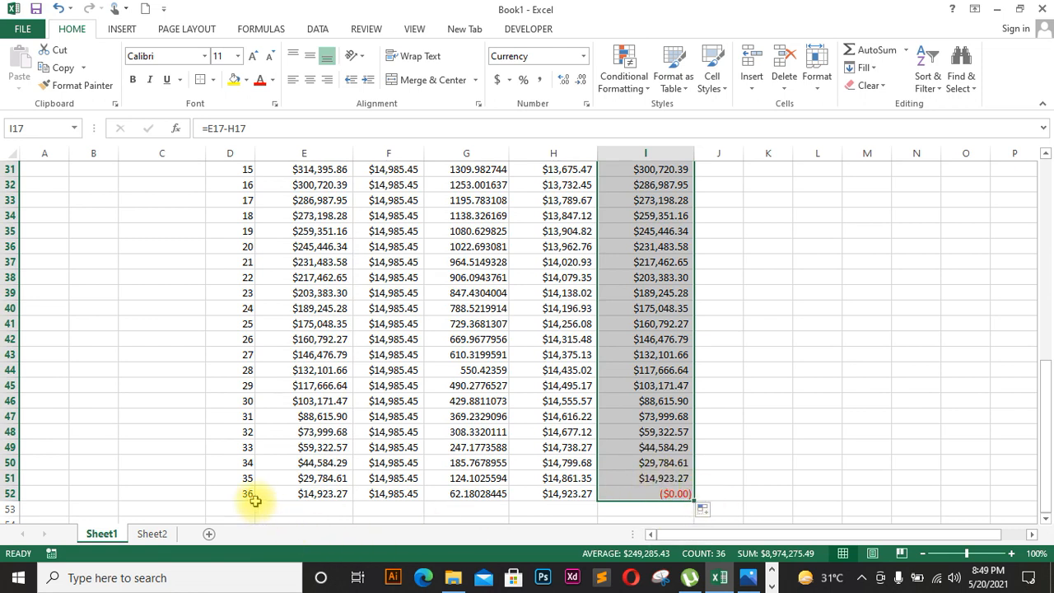
left_click(656, 492)
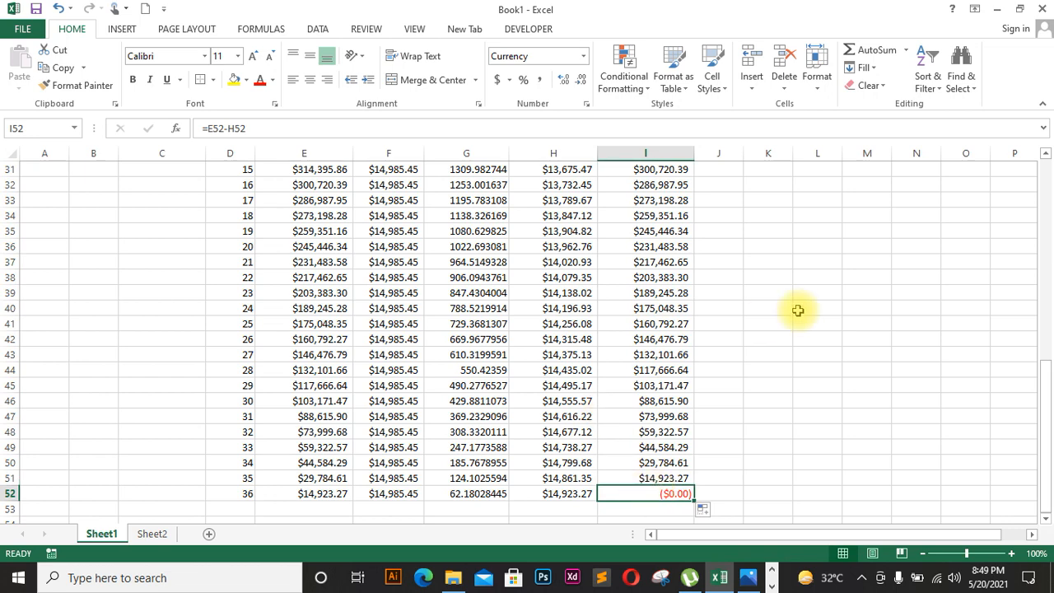
left_click(831, 324)
Step: Narrow column C and bold the D16:I16 header row, Months through Ending Balance
left_click_drag(1046, 391, 1037, 287)
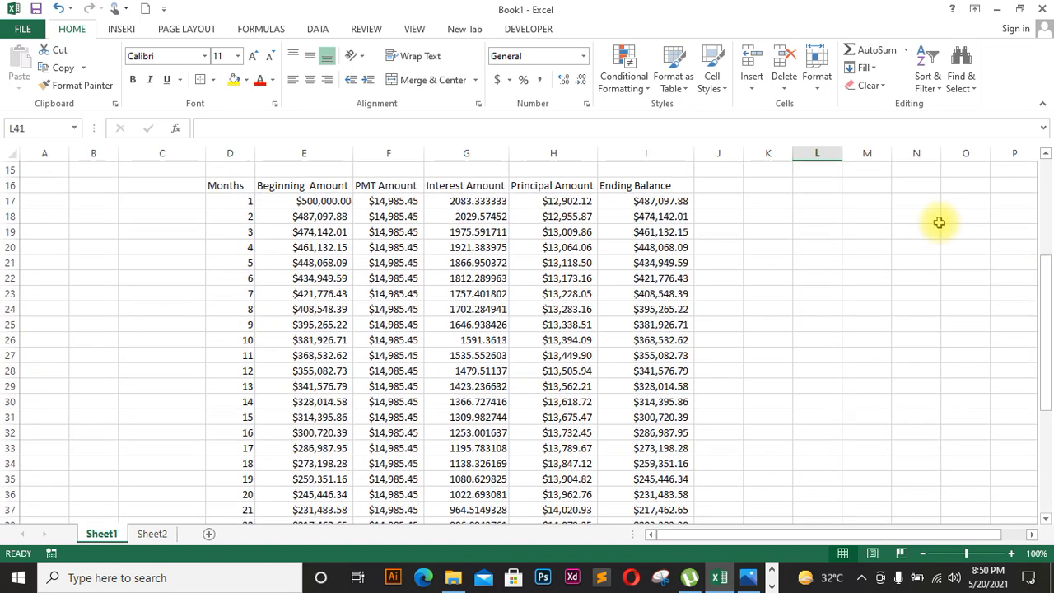
left_click_drag(206, 148, 255, 151)
left_click(219, 148)
left_click_drag(221, 188, 651, 260)
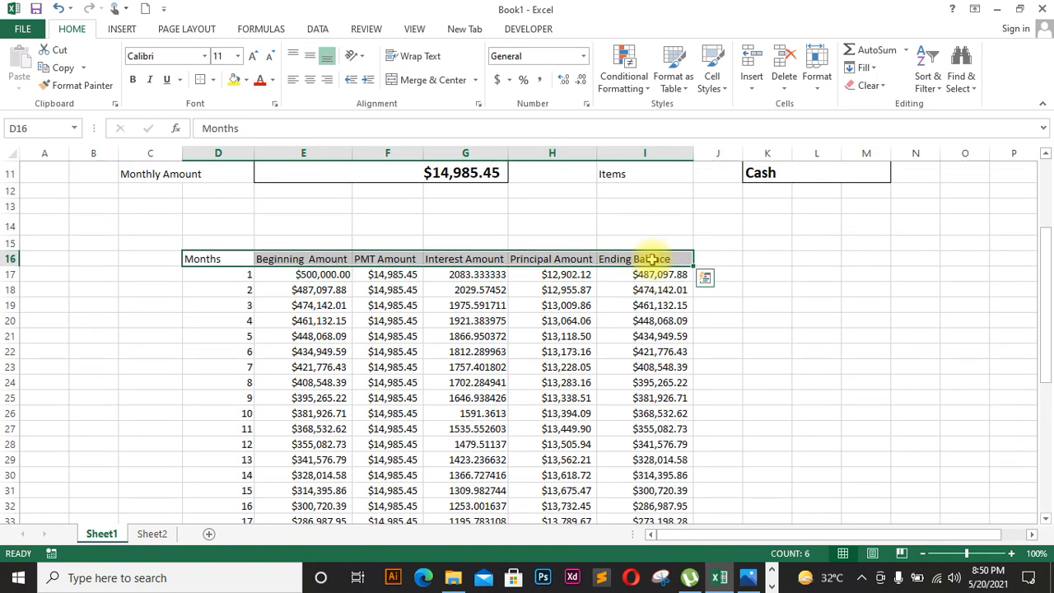
left_click(133, 81)
left_click(219, 318)
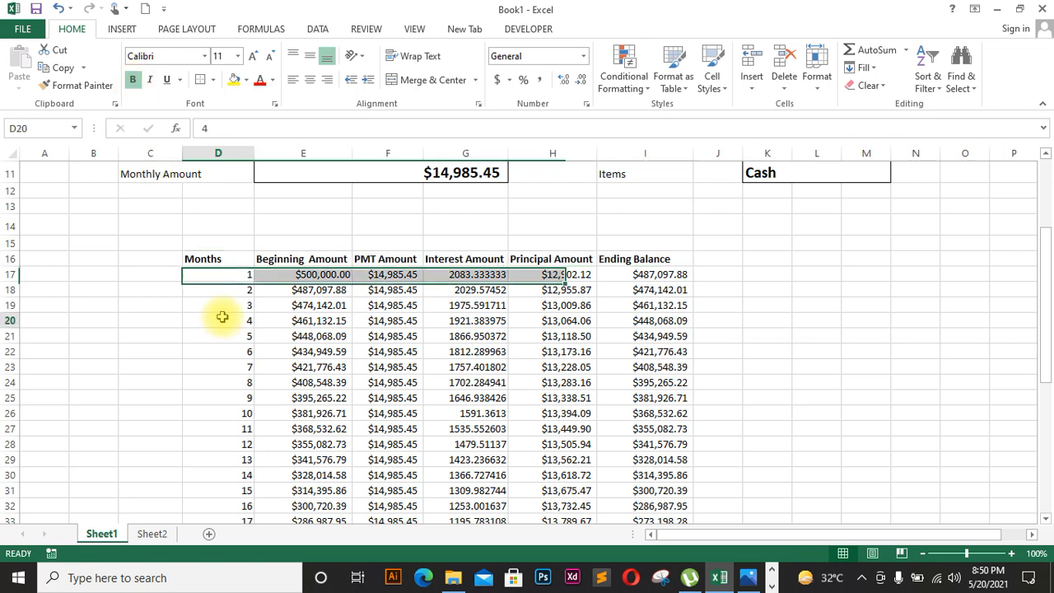
left_click(219, 277)
left_click_drag(215, 261, 623, 471)
left_click(929, 397)
left_click_drag(1045, 388, 1039, 198)
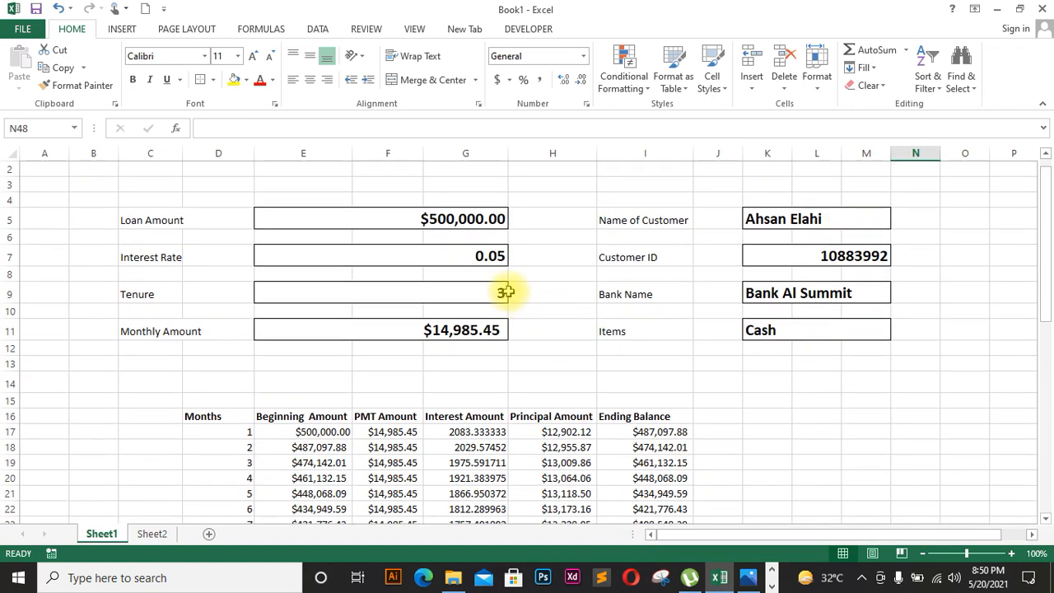
left_click(504, 293)
left_click(514, 294)
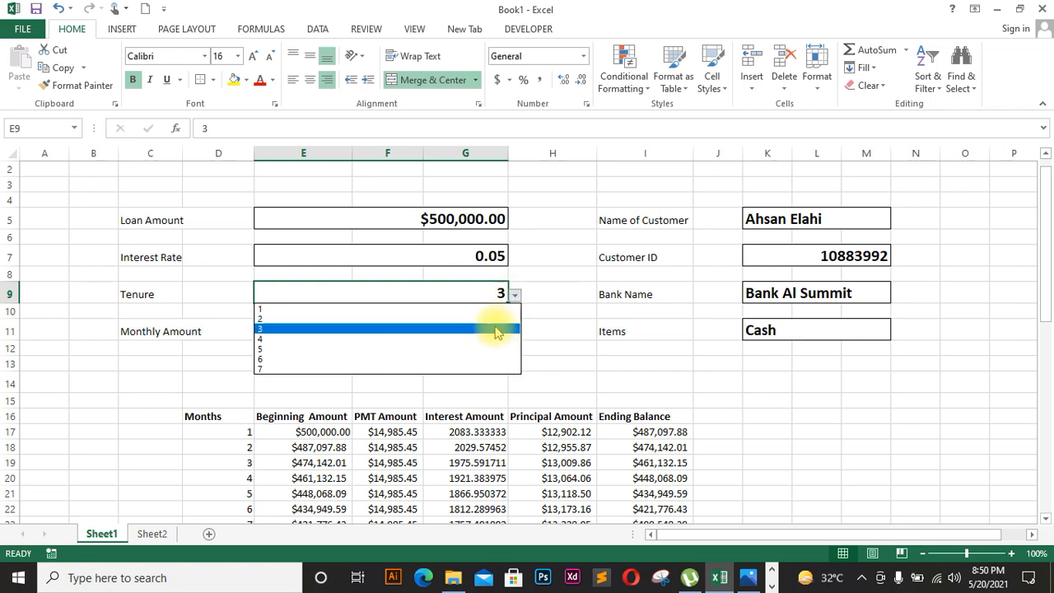
left_click(498, 320)
left_click_drag(1044, 292, 1019, 431)
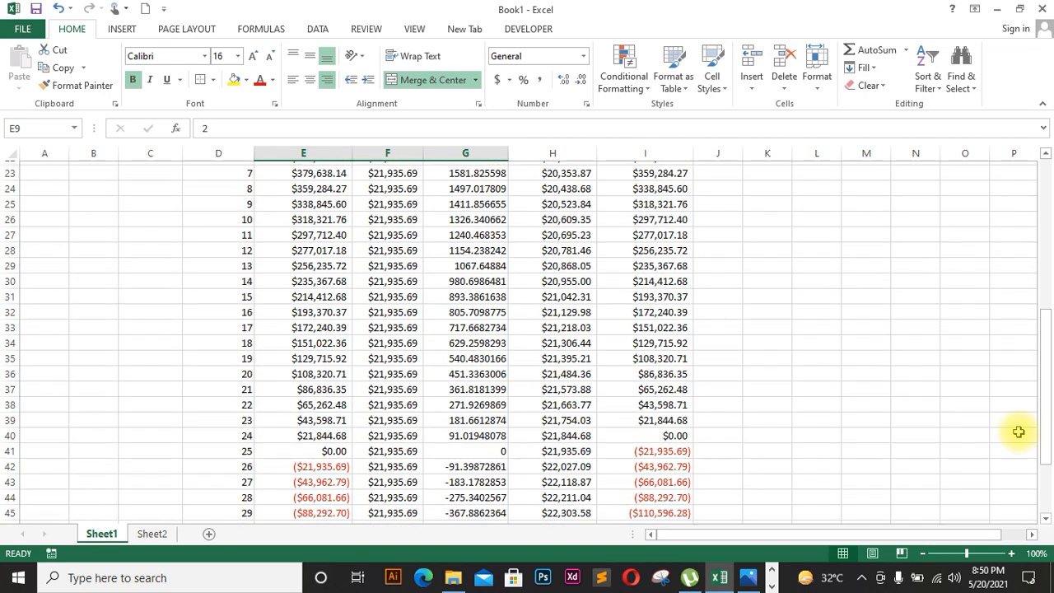
left_click(672, 434)
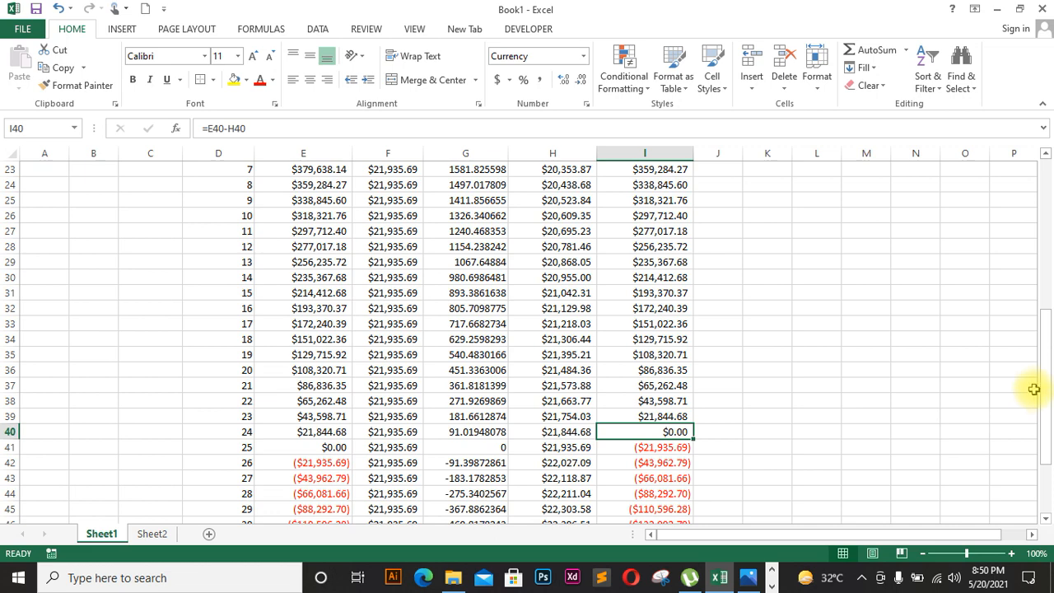
left_click_drag(1045, 391, 1048, 441)
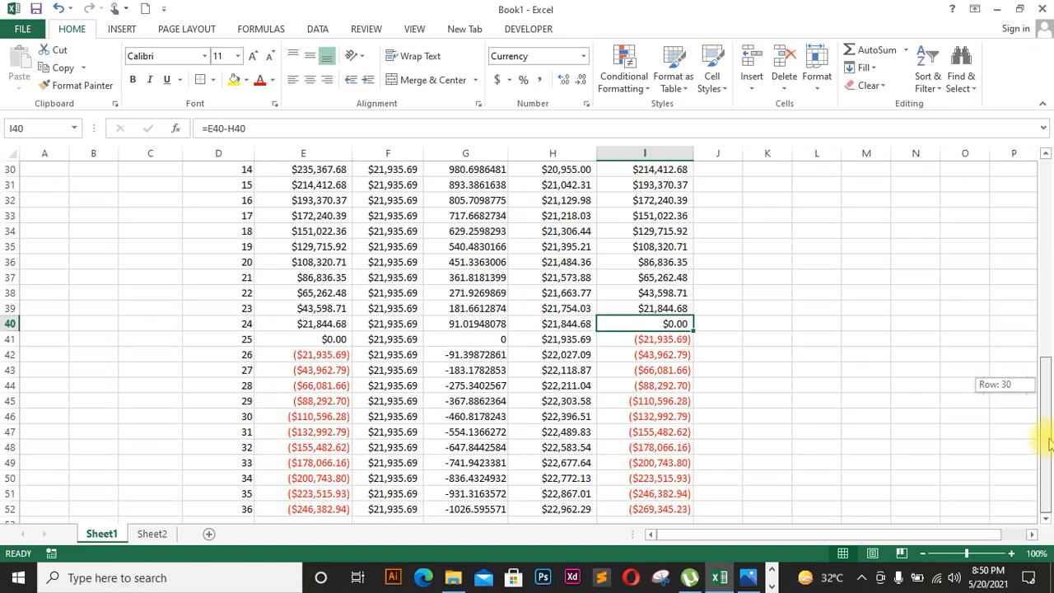
left_click_drag(1050, 441, 1040, 400)
left_click_drag(1022, 308, 1032, 272)
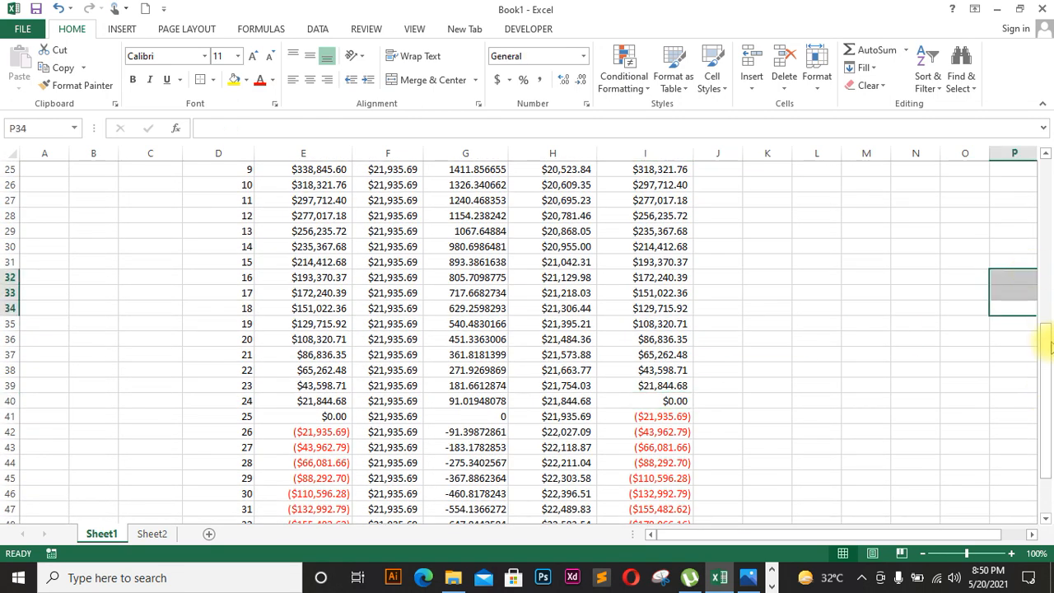
left_click_drag(1051, 346, 1042, 200)
left_click(500, 228)
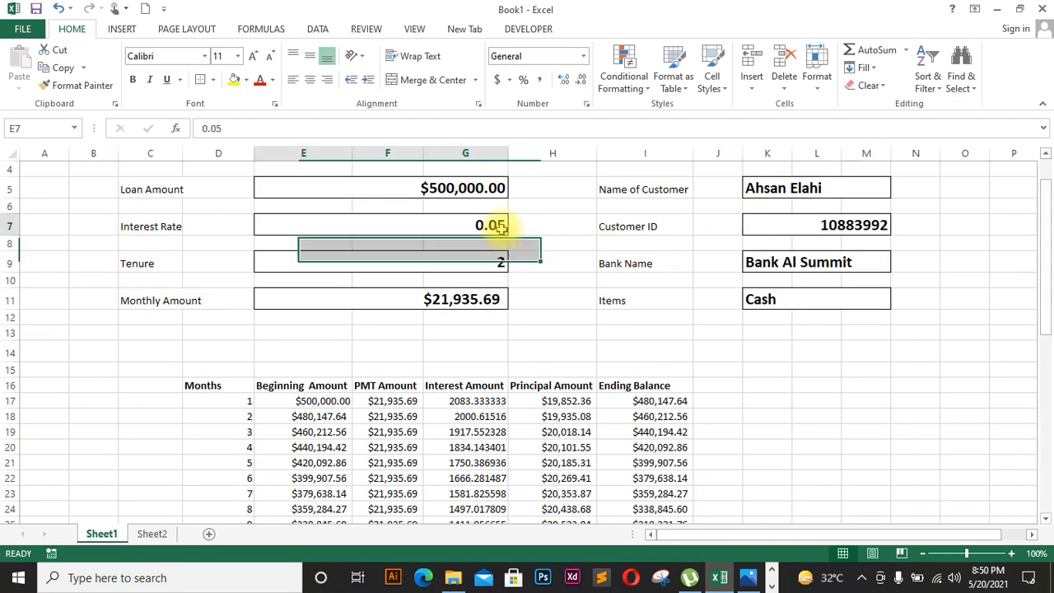
left_click(501, 260)
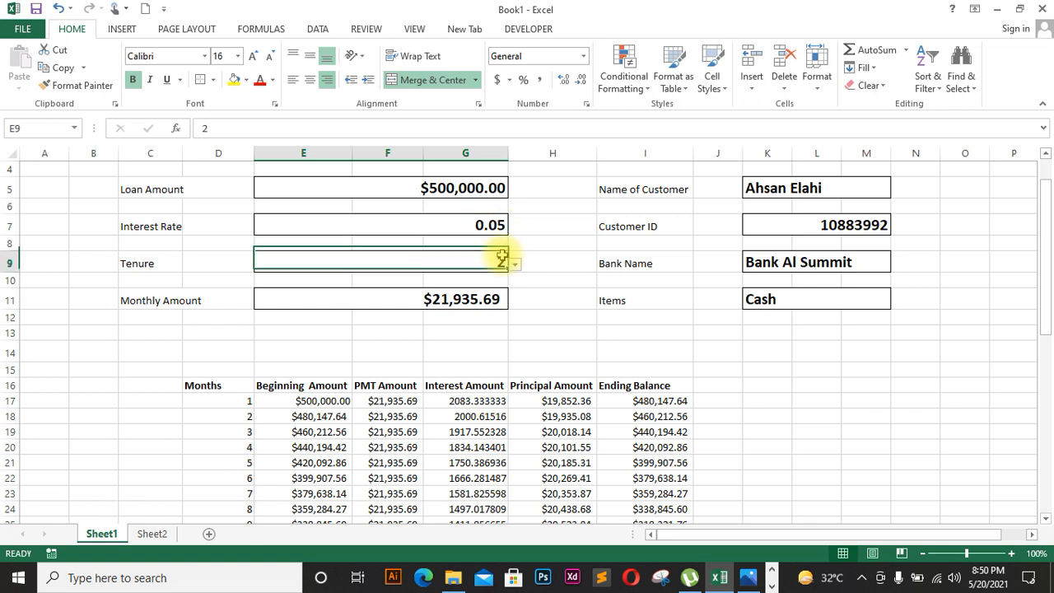
left_click(514, 264)
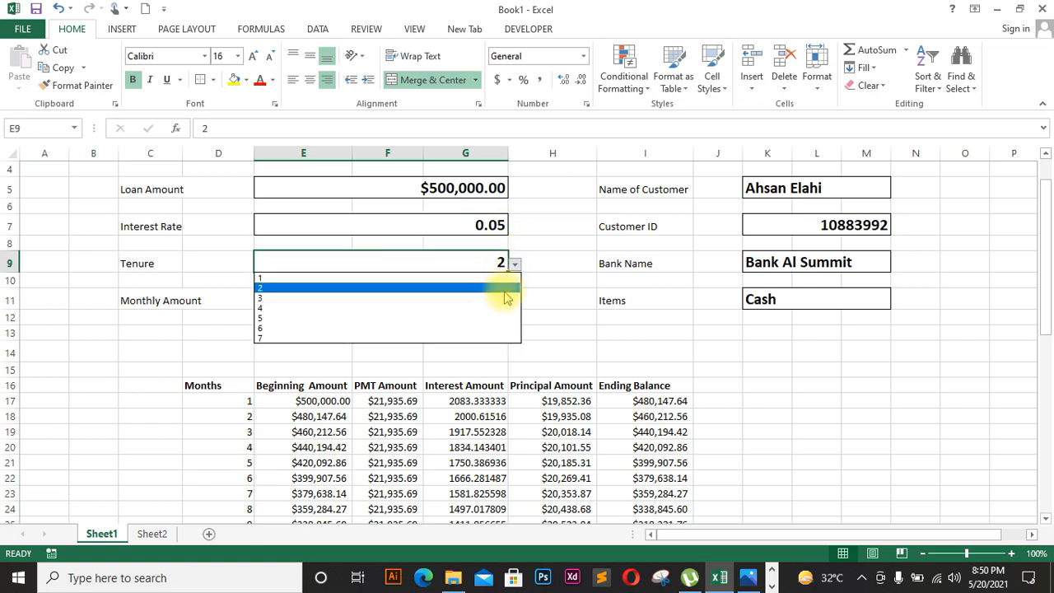
left_click(505, 297)
left_click_drag(1045, 303, 1048, 486)
left_click_drag(1050, 534, 1049, 272)
left_click_drag(96, 167, 911, 198)
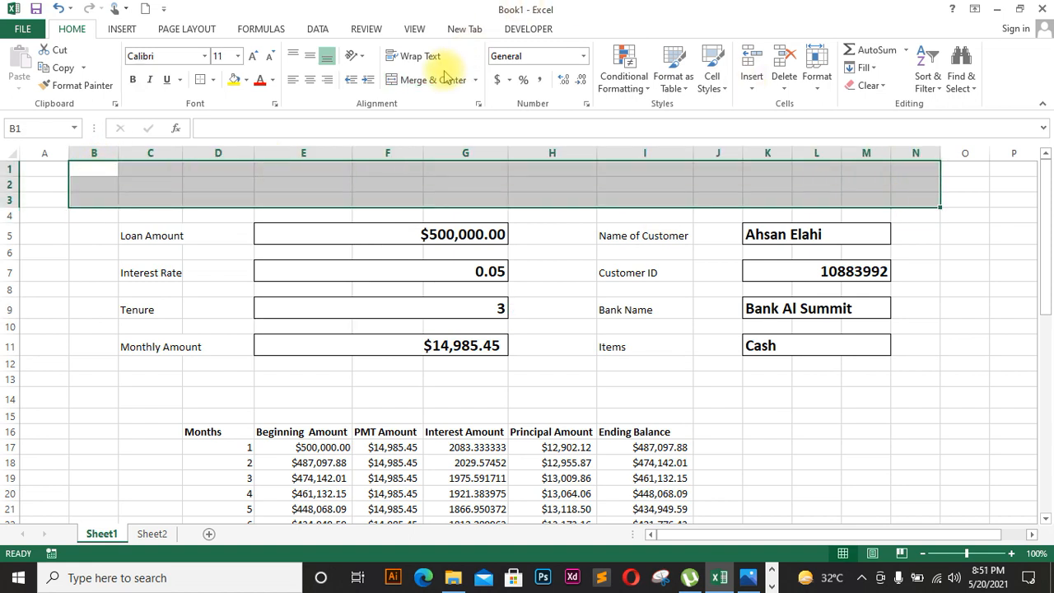
Step: Merge and centre B1:N3 and enter the title INSTALLMENT SHEET
left_click(445, 77)
double_click(445, 181)
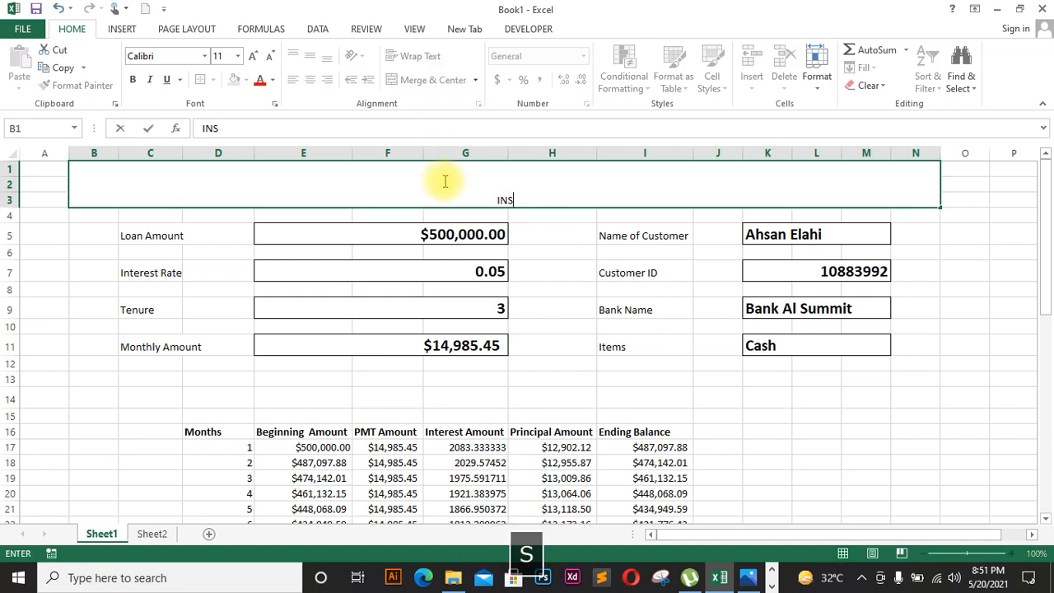
type("INSTALLMENT")
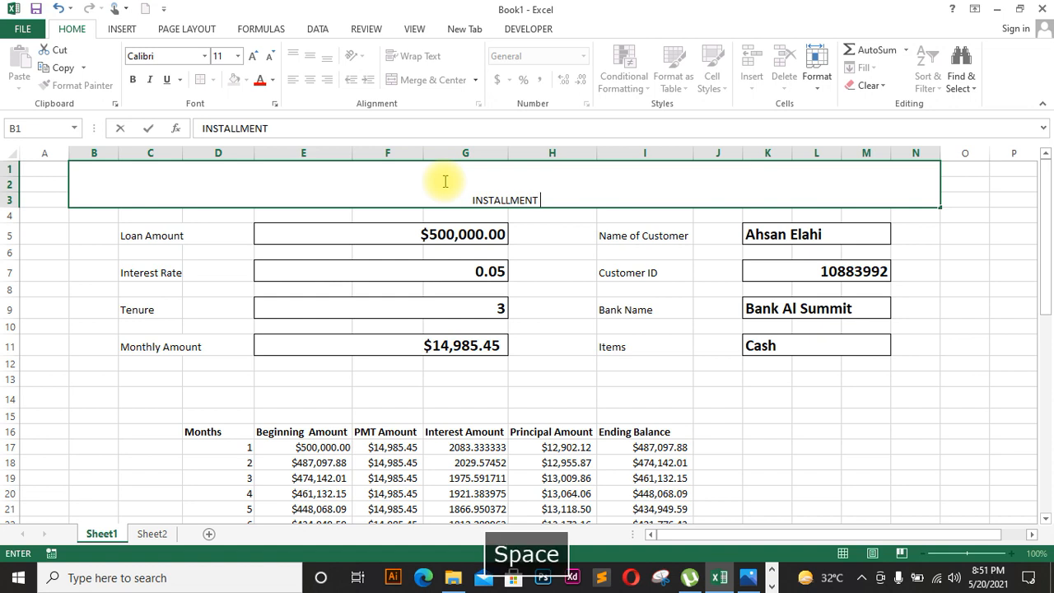
type(" SHEET")
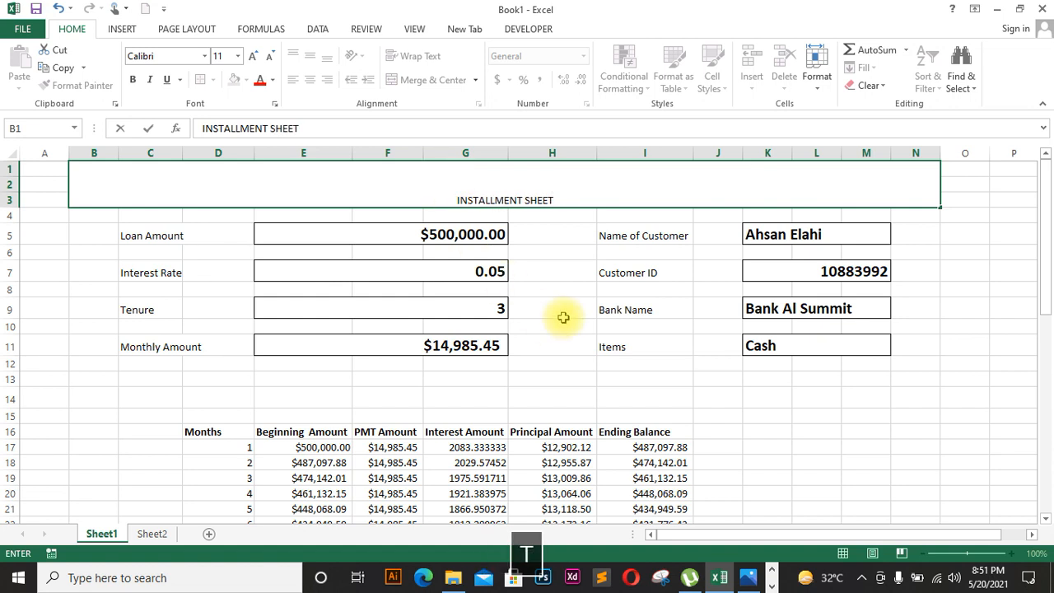
left_click(562, 315)
Step: Format the INSTALLMENT SHEET title as bold, 22-point text
left_click(526, 168)
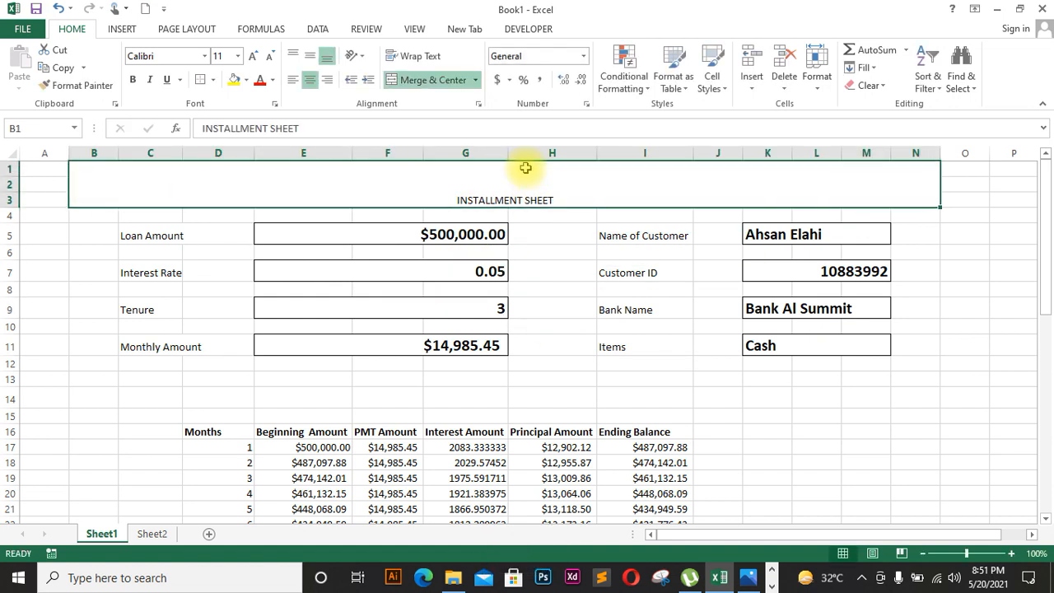
left_click(251, 56)
left_click(251, 56)
left_click(251, 56)
left_click(251, 56)
left_click(251, 56)
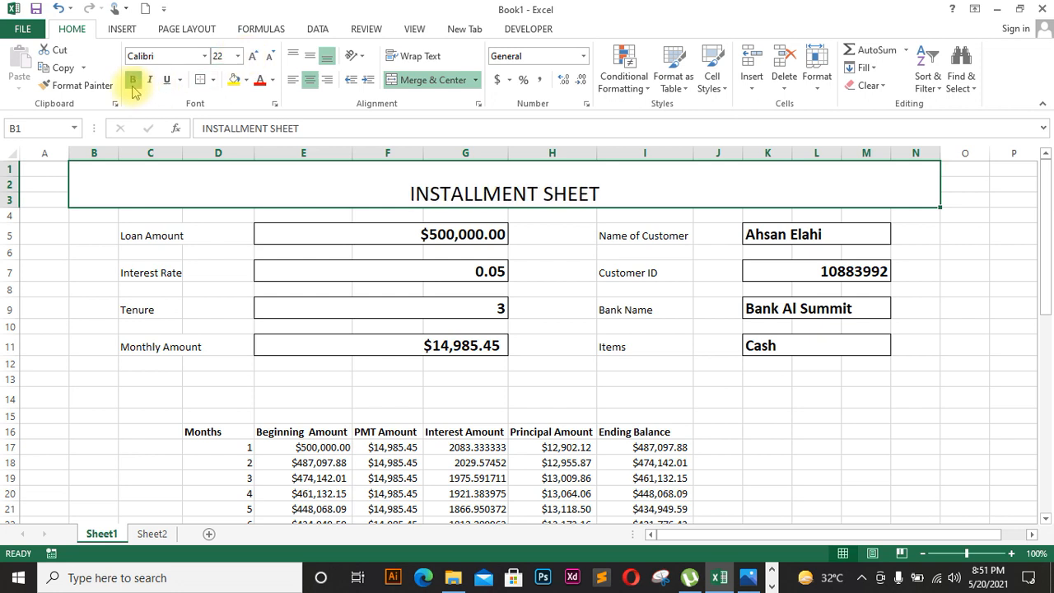
left_click(132, 80)
left_click_drag(89, 381, 932, 403)
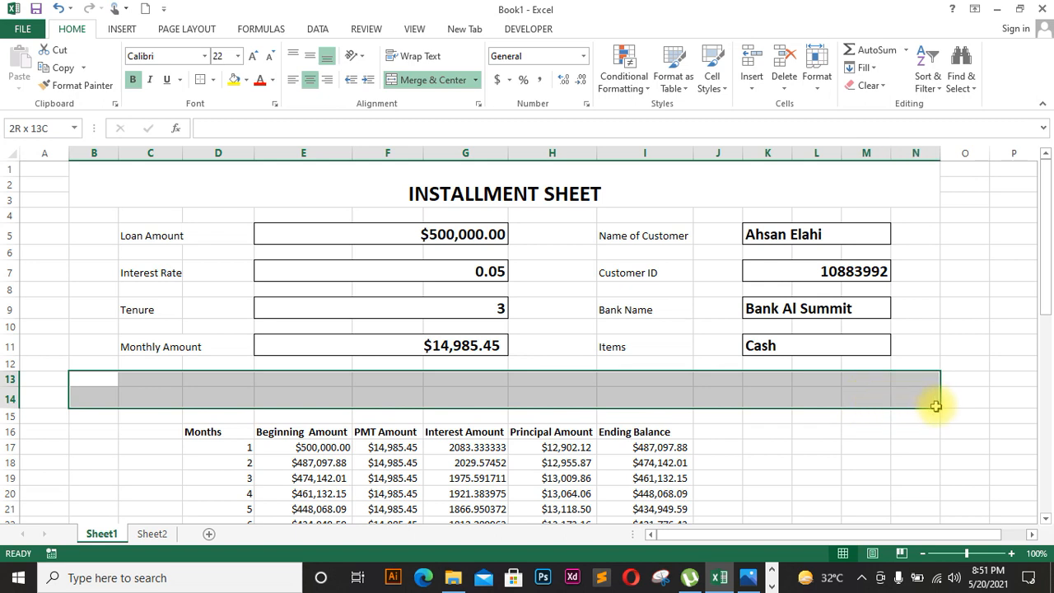
Step: Merge and centre rows 13–14 and enter the heading LOAN AMORTIZATION
left_click(439, 85)
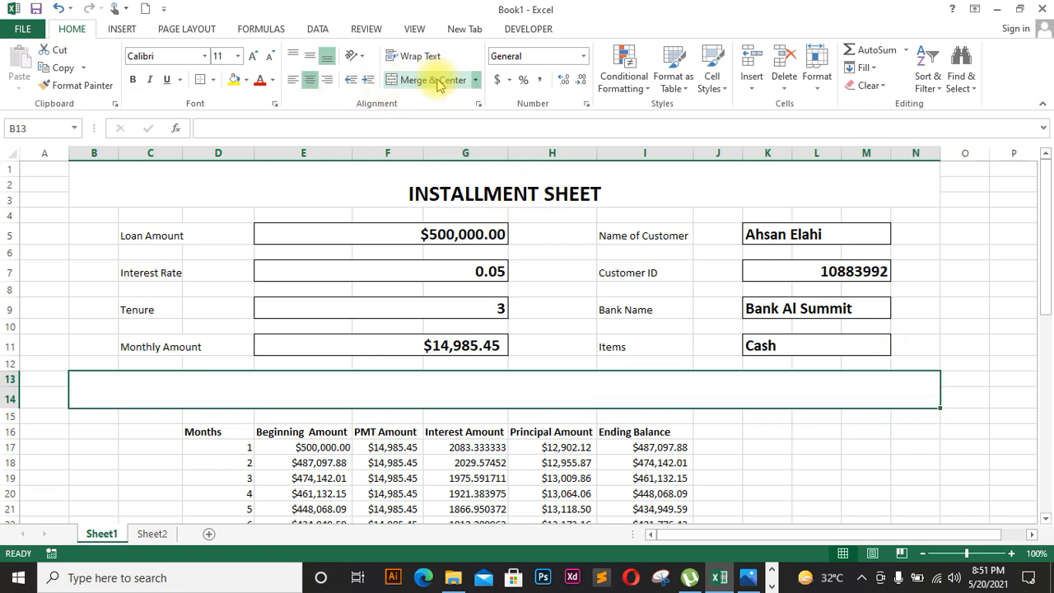
double_click(494, 387)
type("LOAN AMORTIZATION")
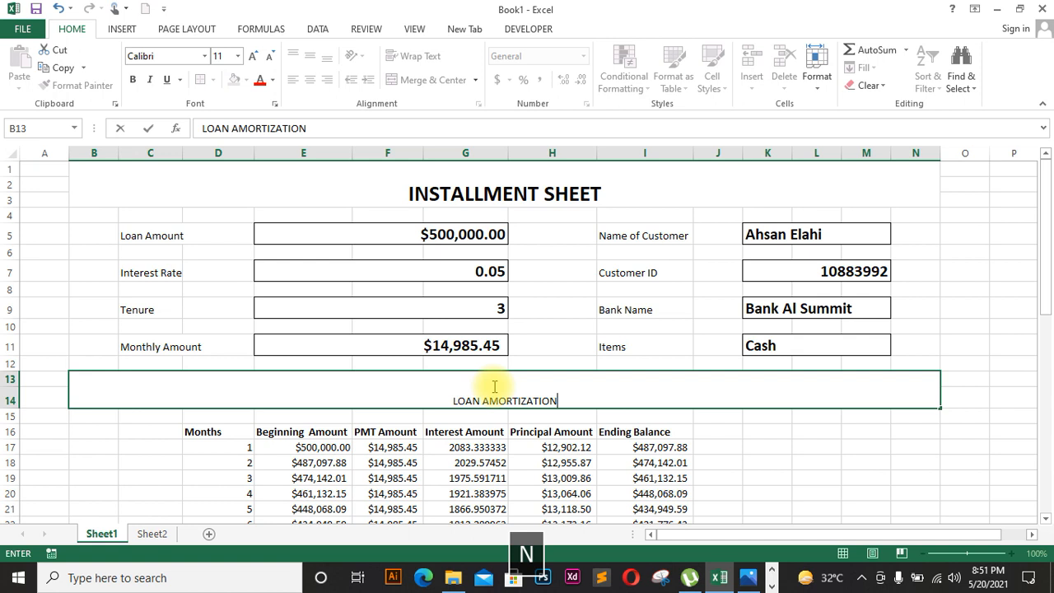
left_click(640, 446)
Step: Make LOAN AMORTIZATION middle-aligned, size 20, and bold
left_click(588, 384)
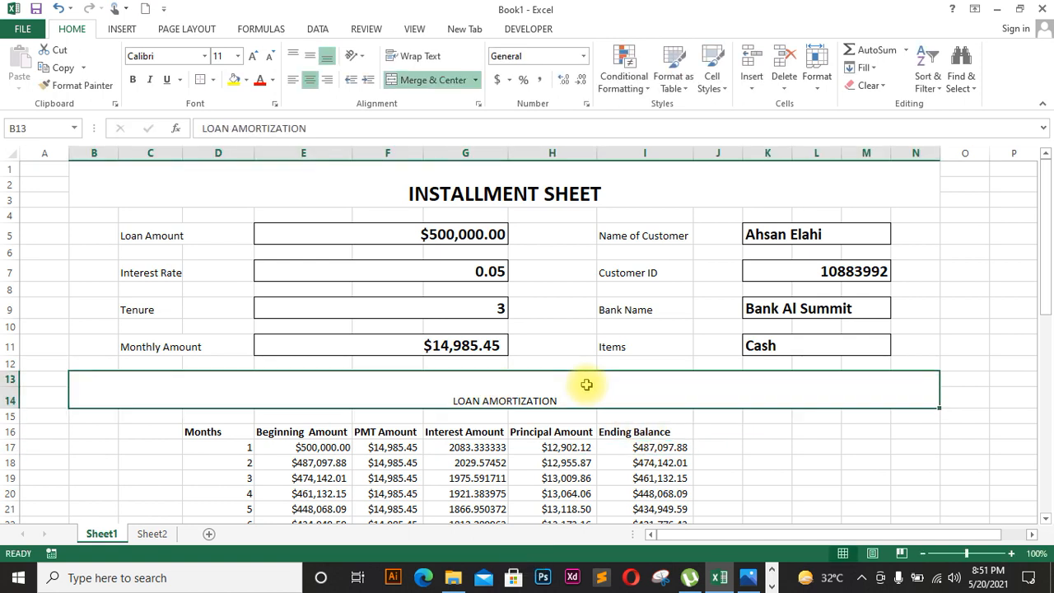
left_click(309, 58)
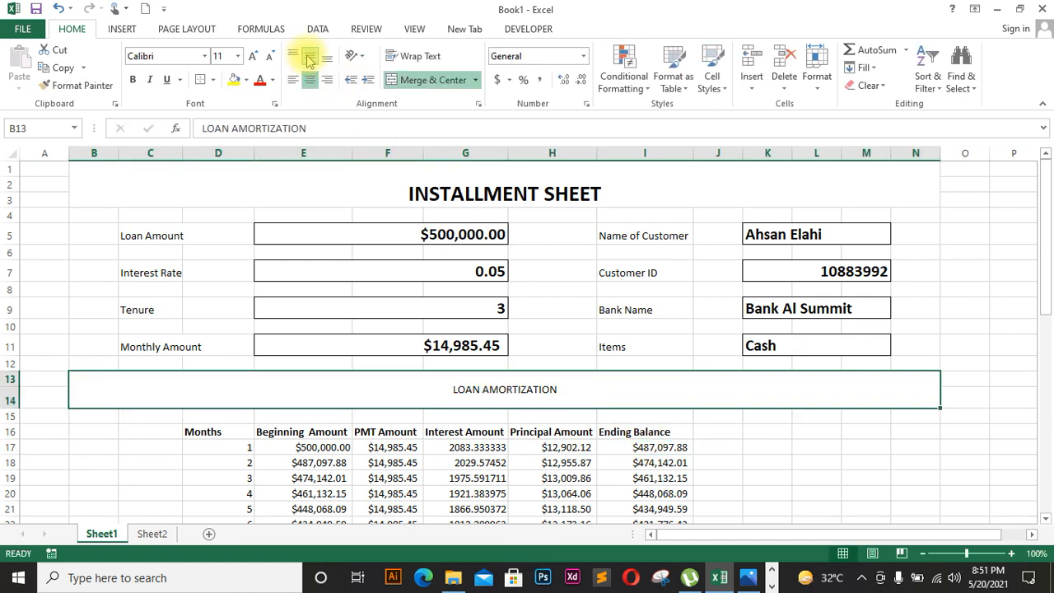
left_click(255, 59)
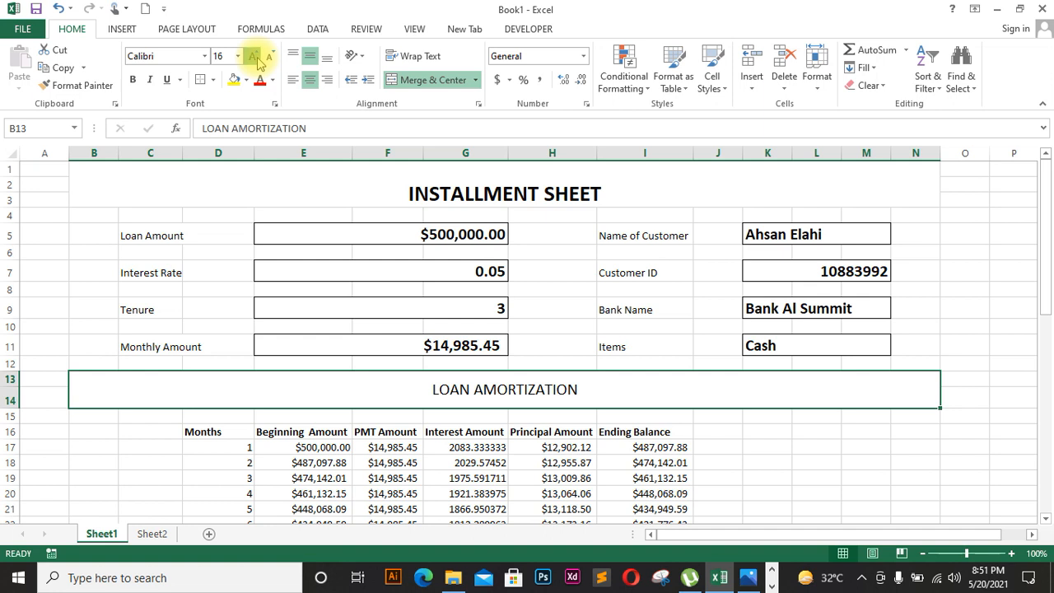
left_click(255, 60)
left_click(255, 60)
left_click(133, 80)
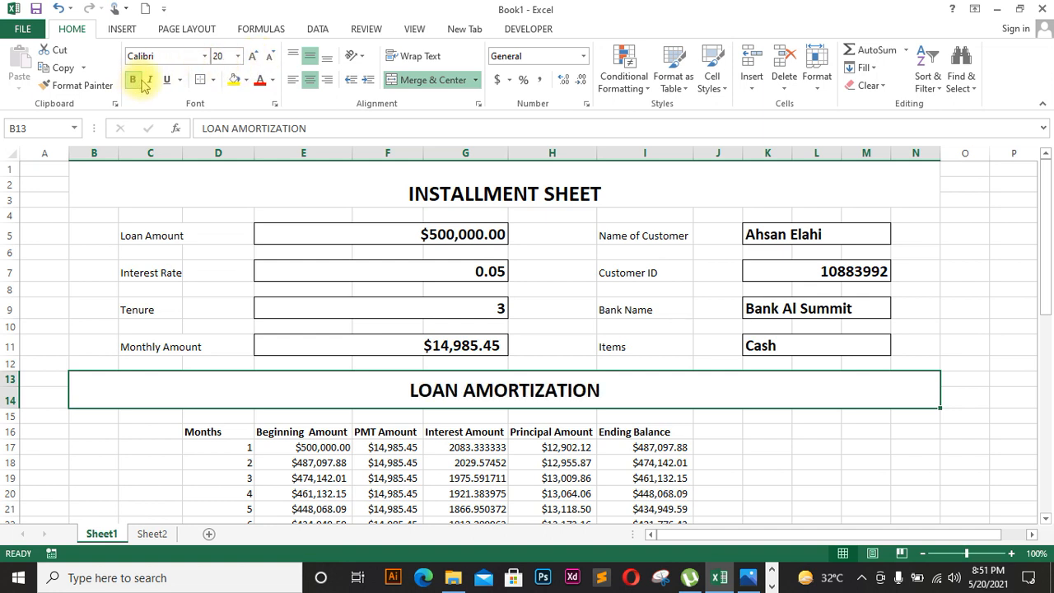
Step: Give both the INSTALLMENT SHEET and LOAN AMORTIZATION bands a peach fill
left_click(365, 192)
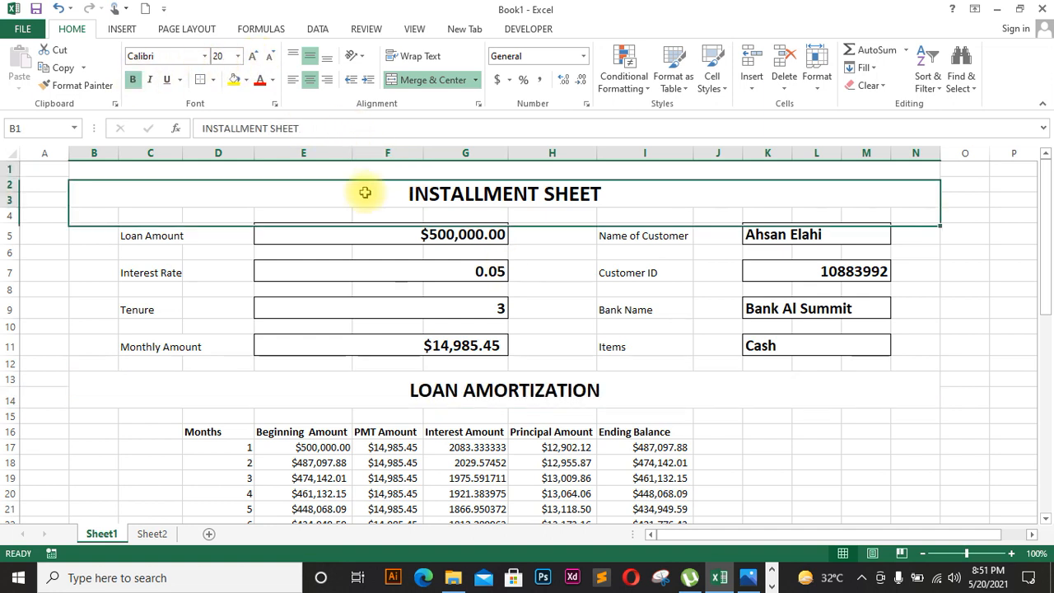
left_click(345, 412, "ctrl")
left_click(346, 399)
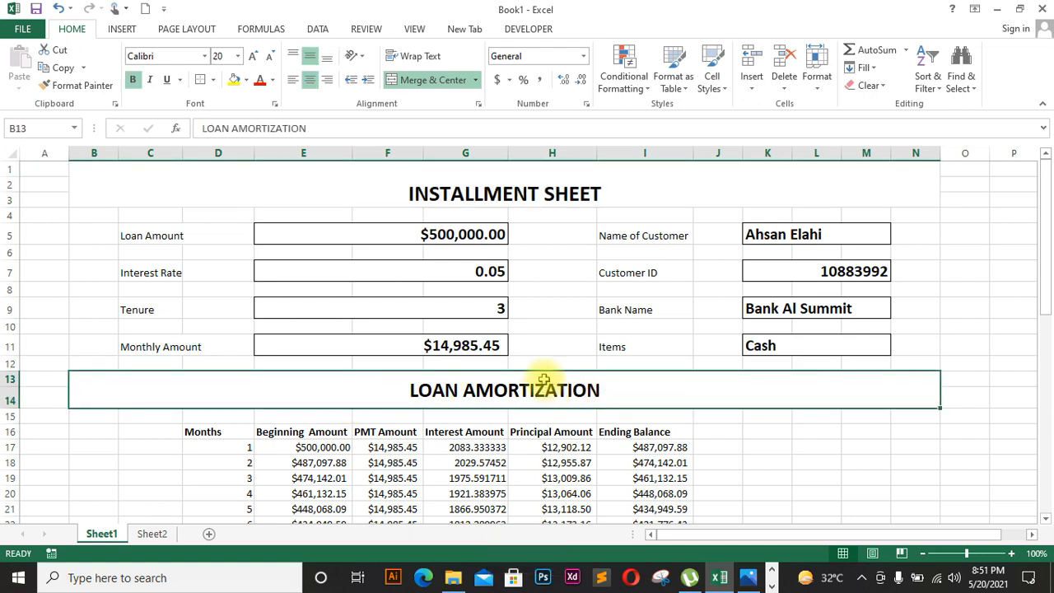
left_click(485, 173, "ctrl")
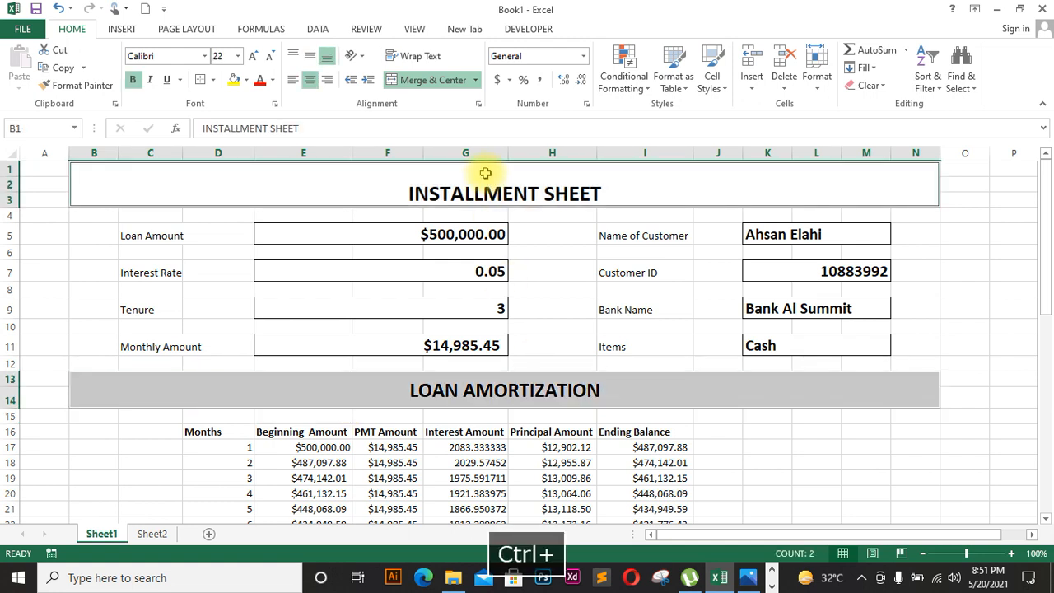
left_click(273, 82)
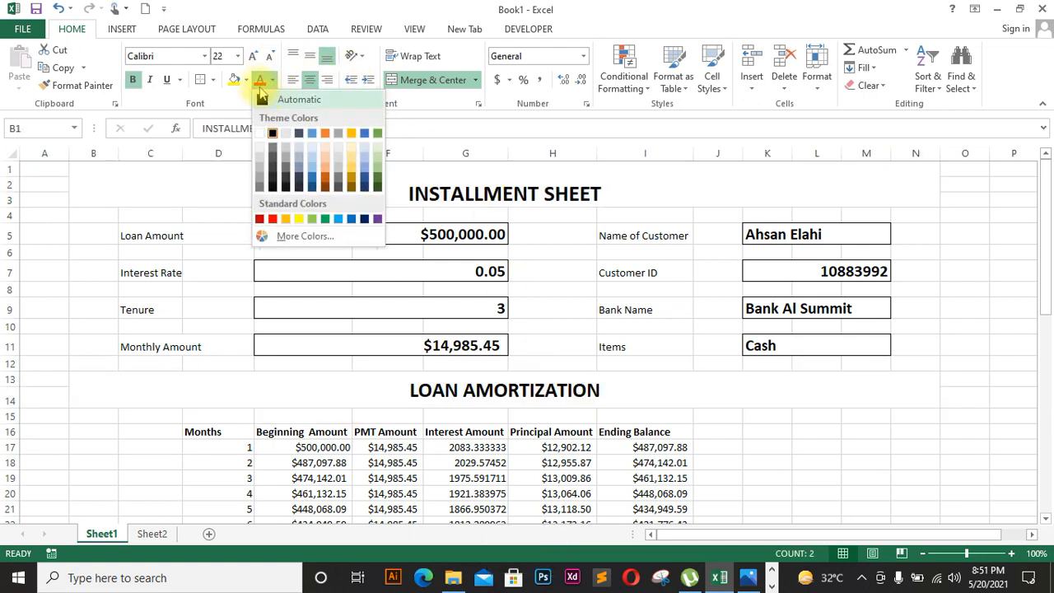
left_click(248, 82)
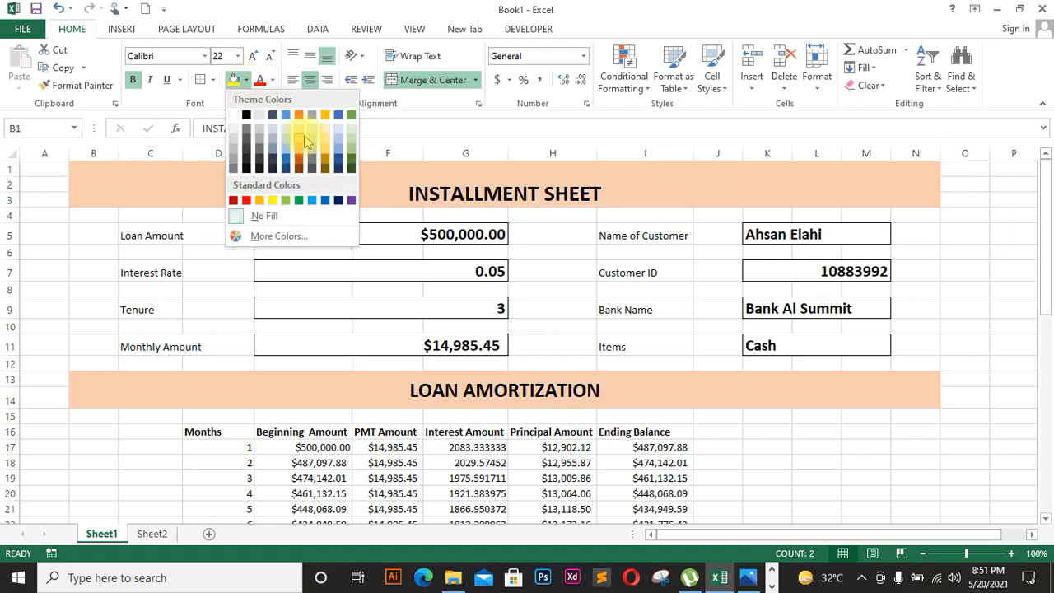
left_click(305, 141)
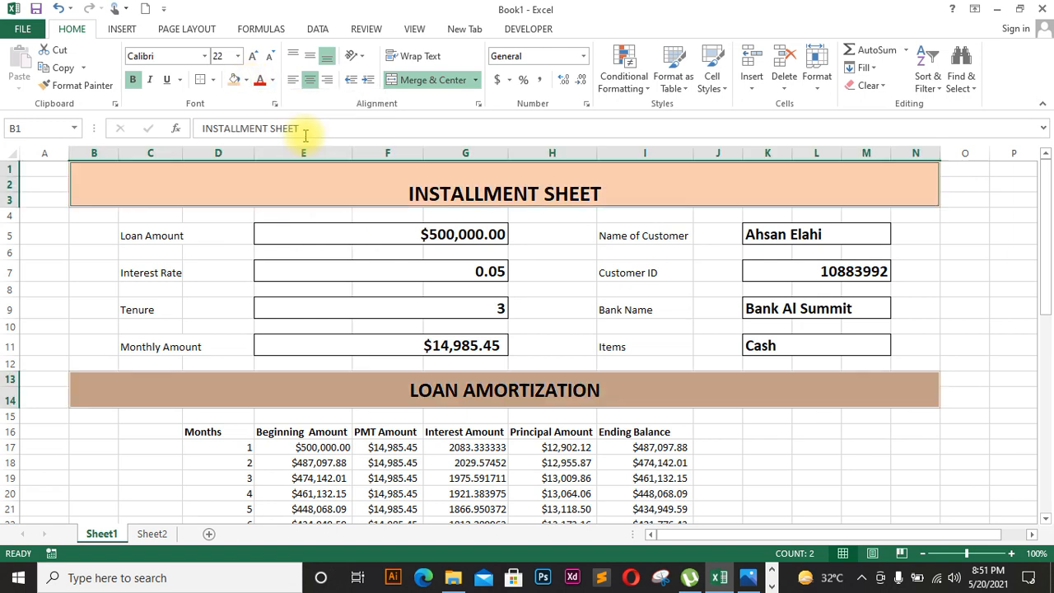
left_click(122, 230)
left_click(98, 215)
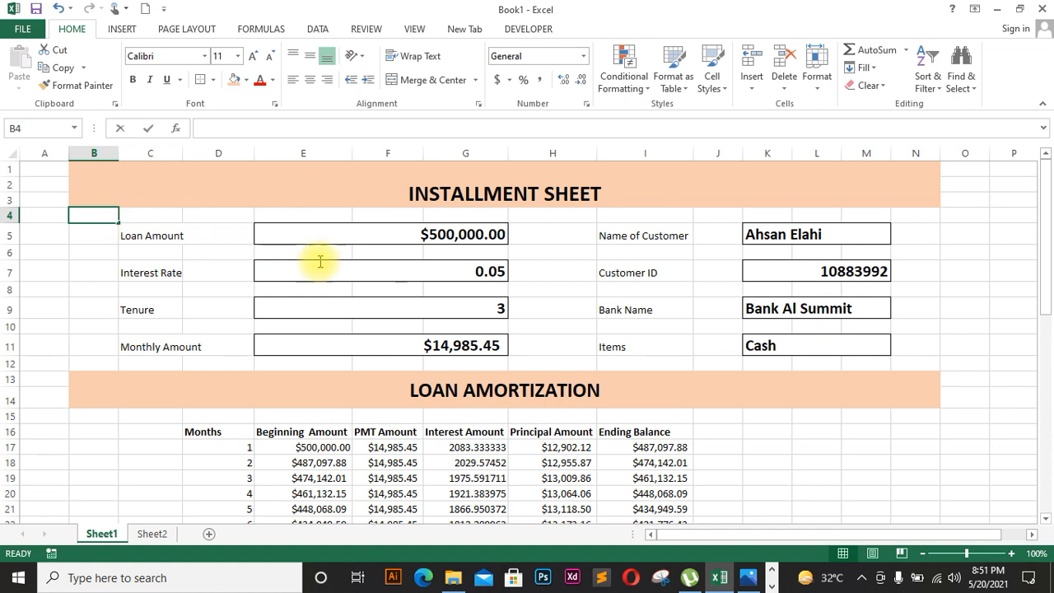
Step: Put a thick box border around the loan details area B4:N12
left_click_drag(936, 221, 102, 358)
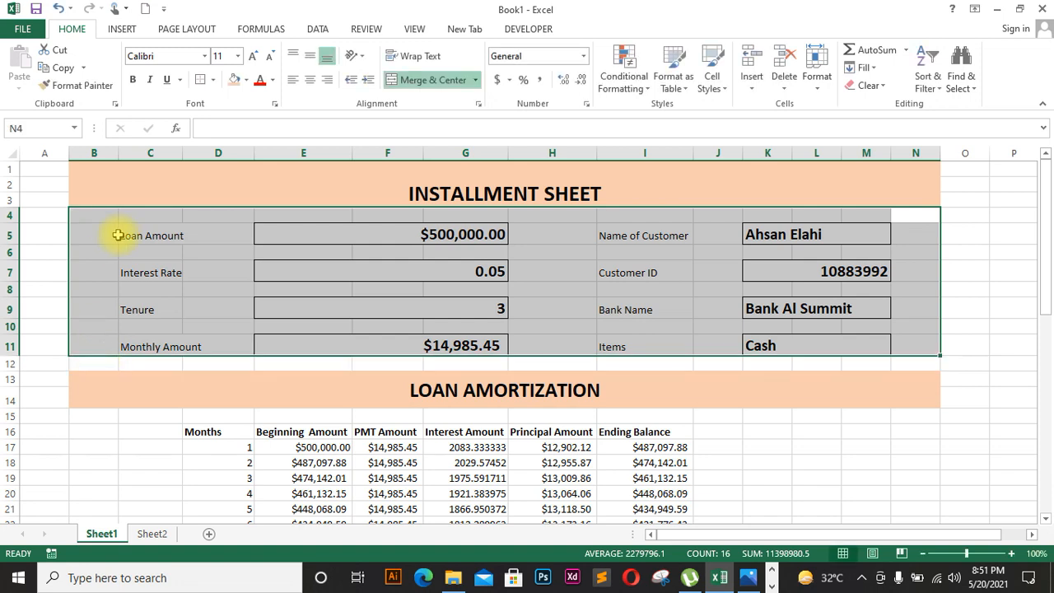
left_click_drag(105, 216, 901, 362)
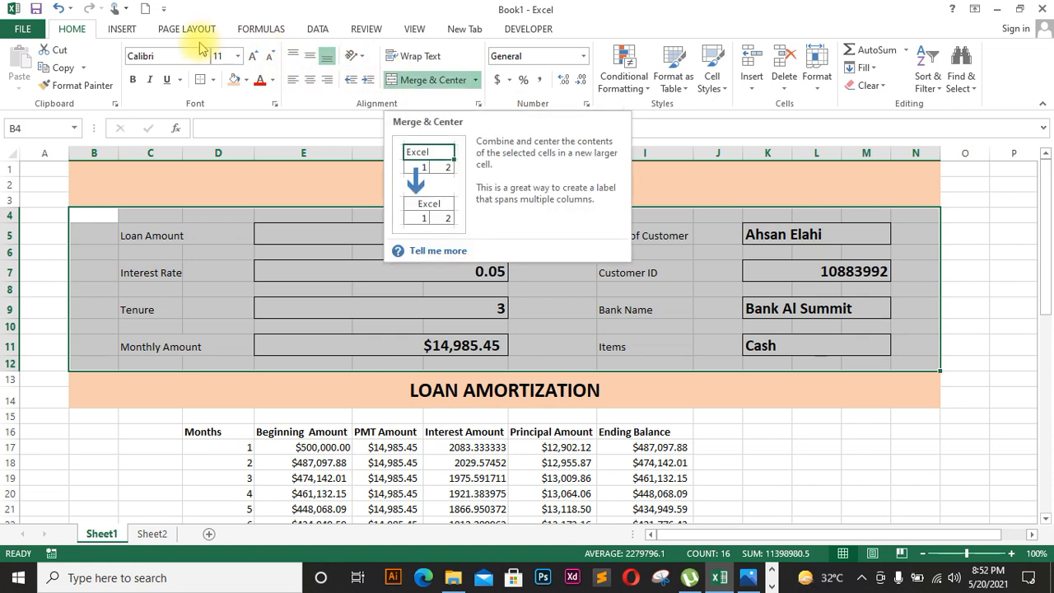
left_click(212, 80)
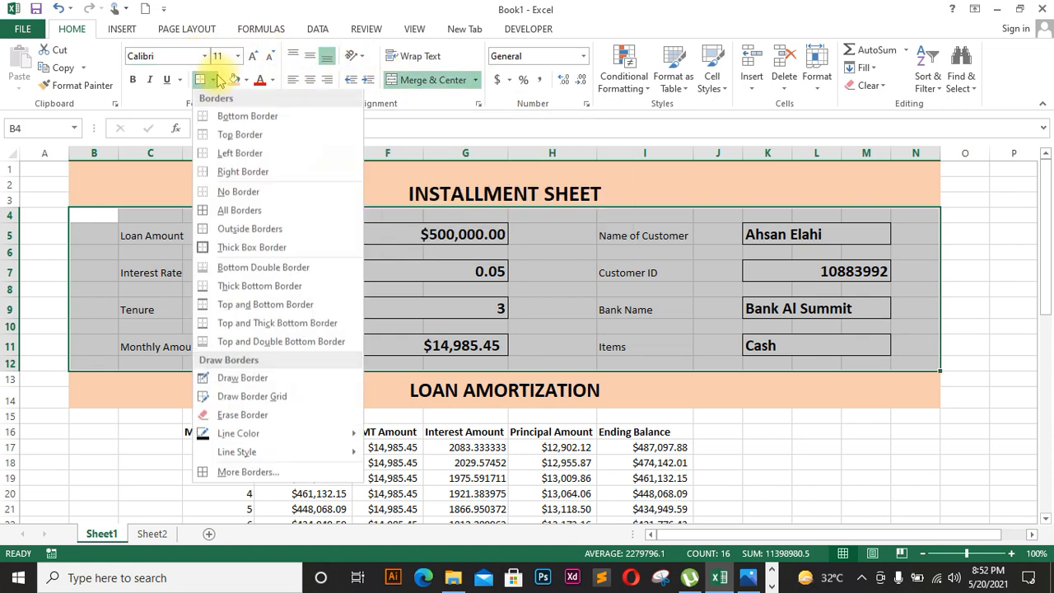
left_click(240, 212)
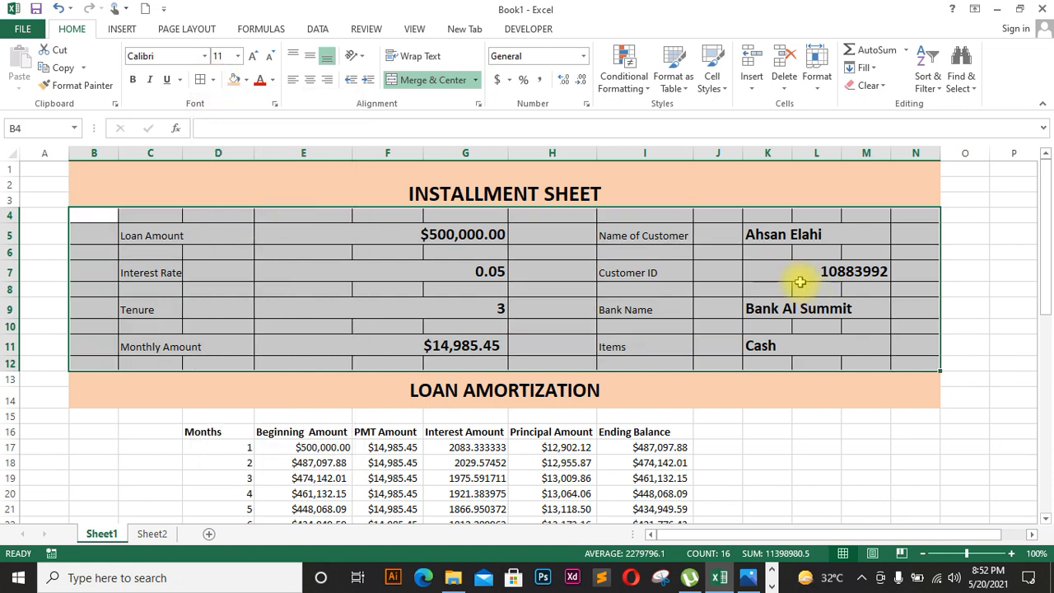
key("ctrl+z")
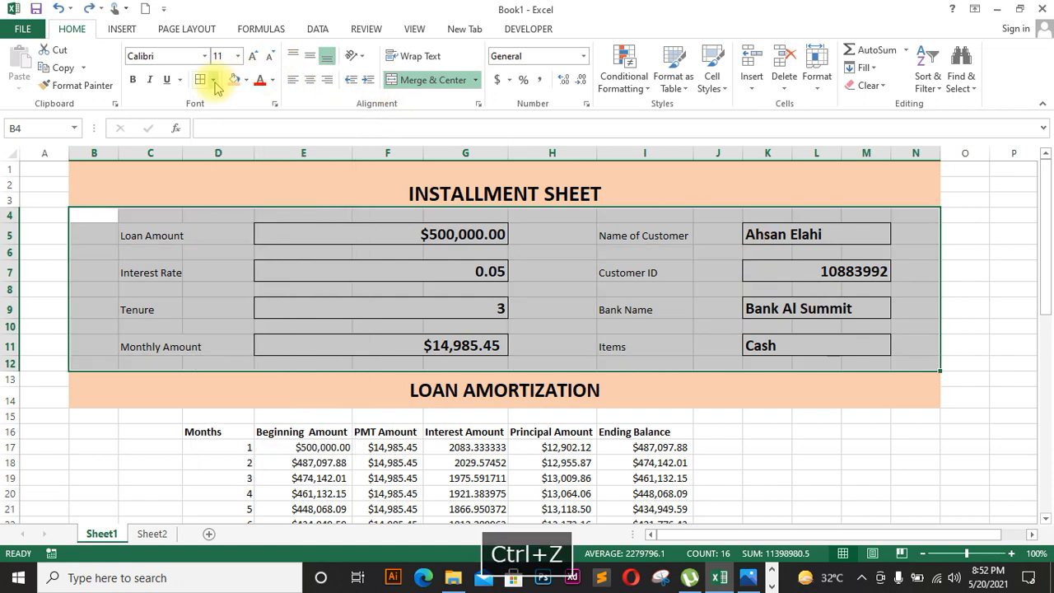
left_click(213, 80)
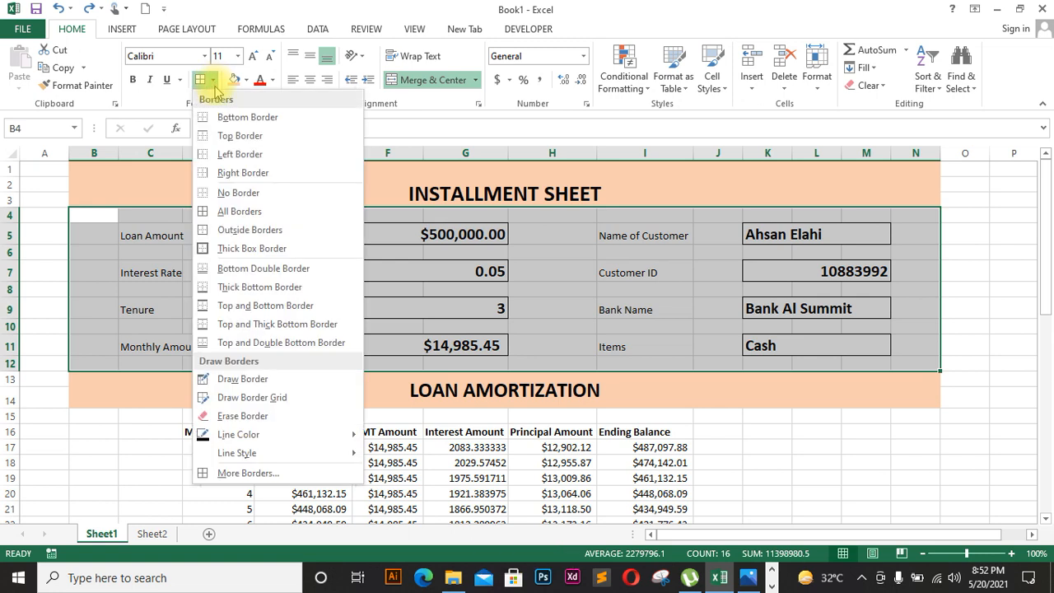
left_click(216, 247)
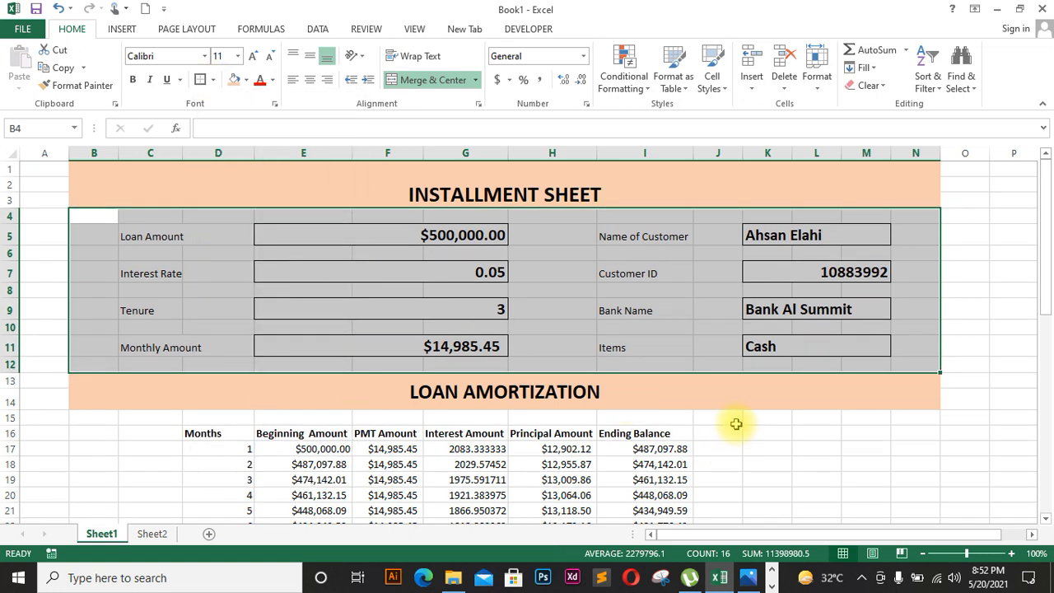
left_click(766, 433)
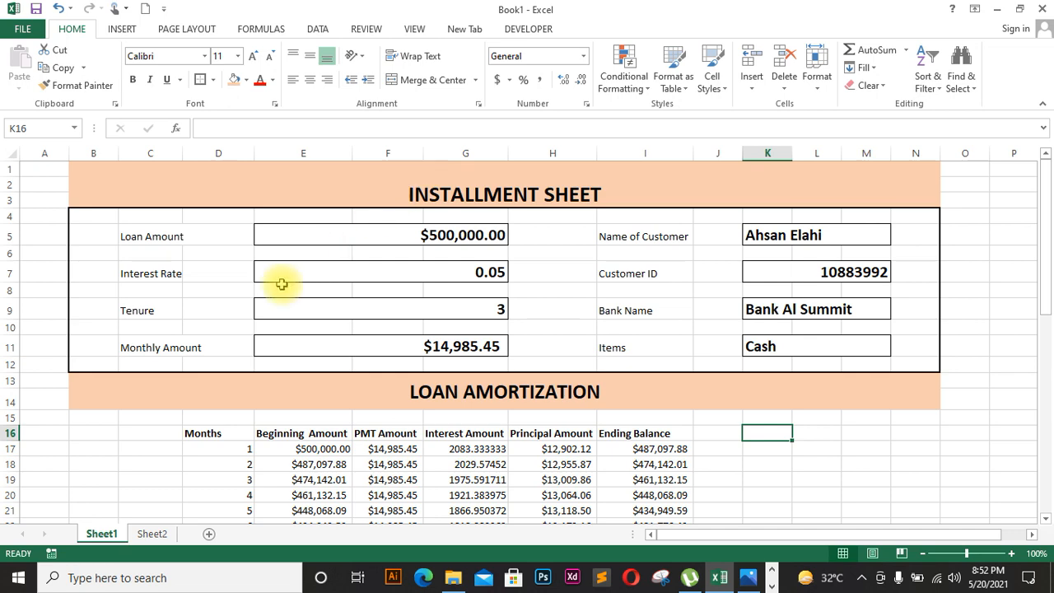
Step: Widen column I and apply All Borders to the amortization table D15:I52
left_click_drag(76, 417, 859, 490)
left_click(767, 481)
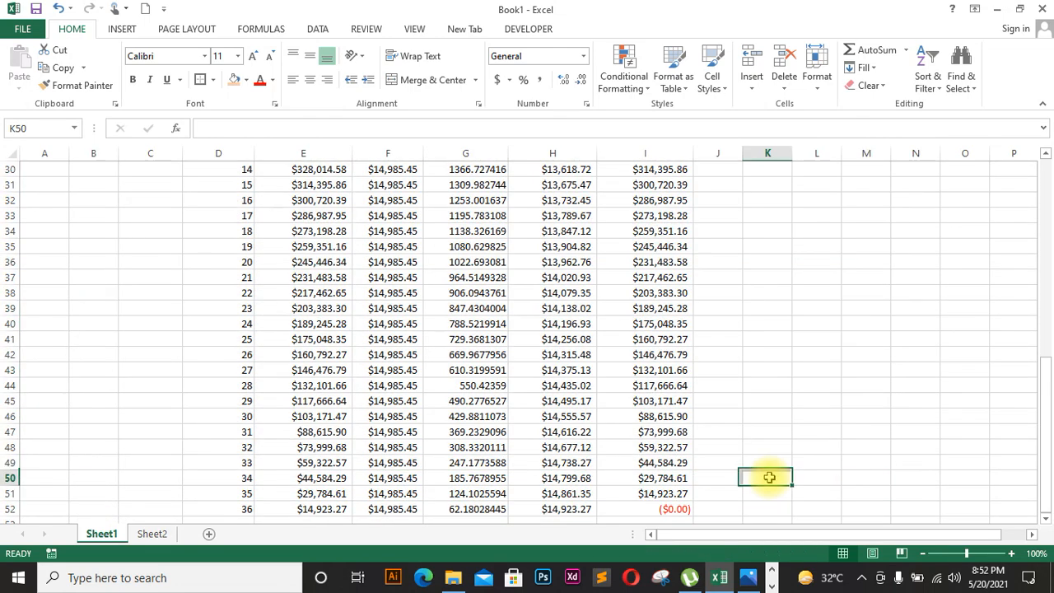
left_click_drag(1044, 370, 1044, 251)
left_click_drag(693, 154, 709, 156)
left_click_drag(216, 224, 638, 478)
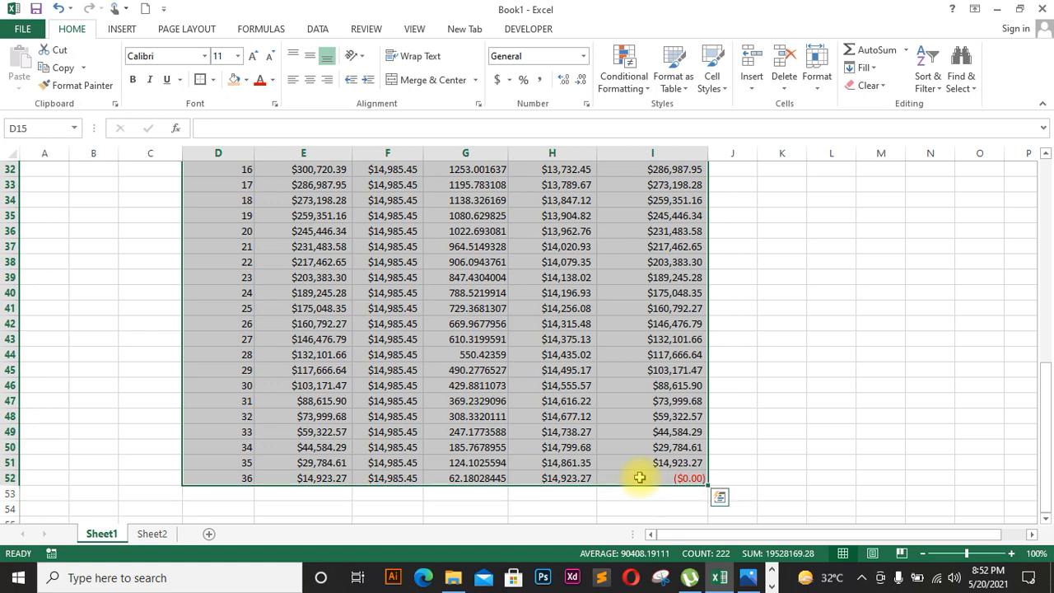
left_click(214, 80)
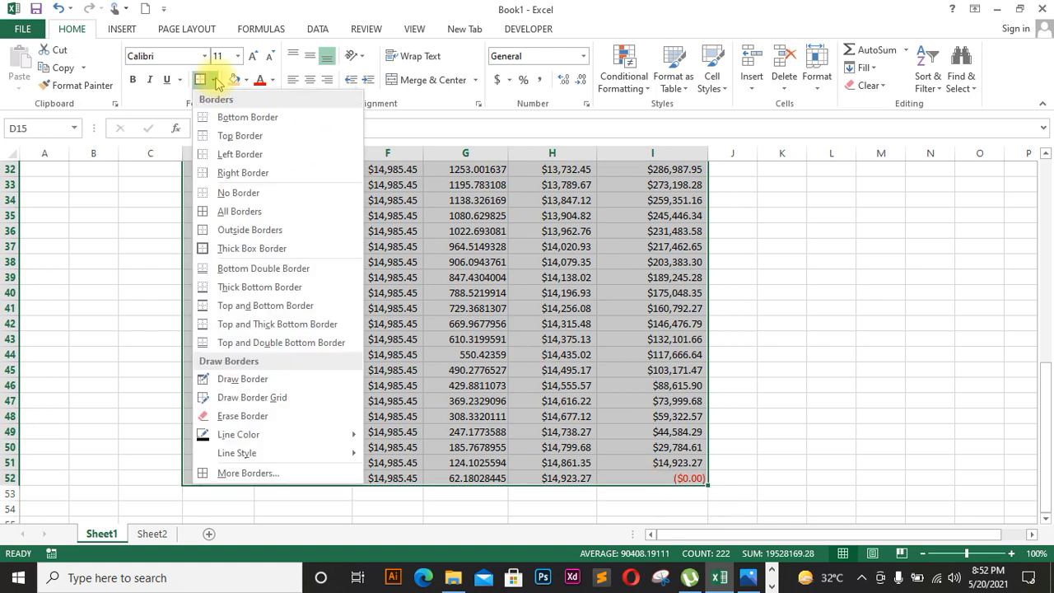
left_click(237, 211)
scroll(228, 202, "up", 9)
left_click(934, 347)
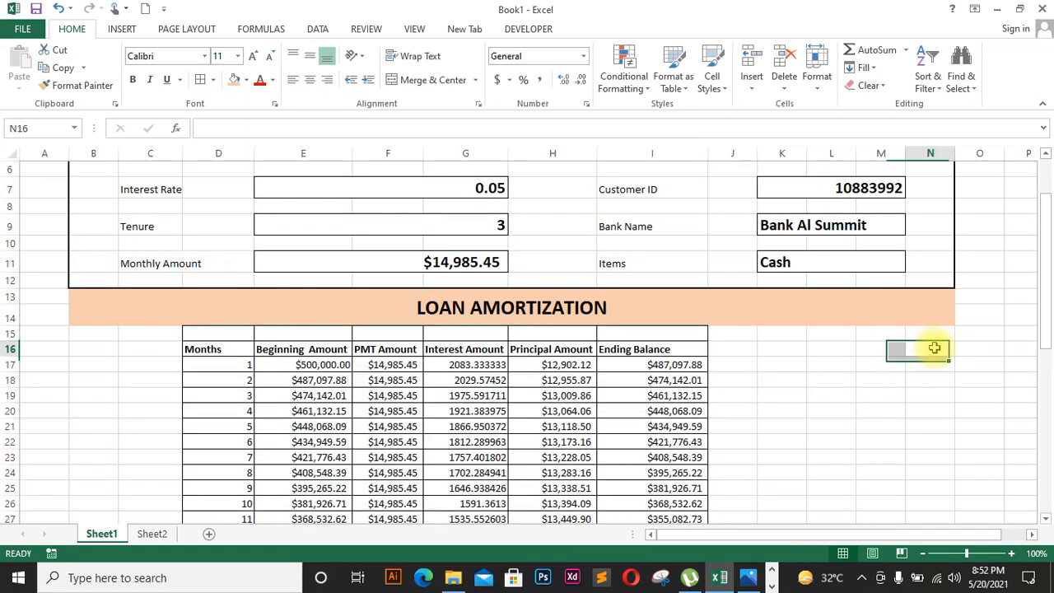
Step: Add an outside border around the LOAN AMORTIZATION heading band
left_click(923, 307)
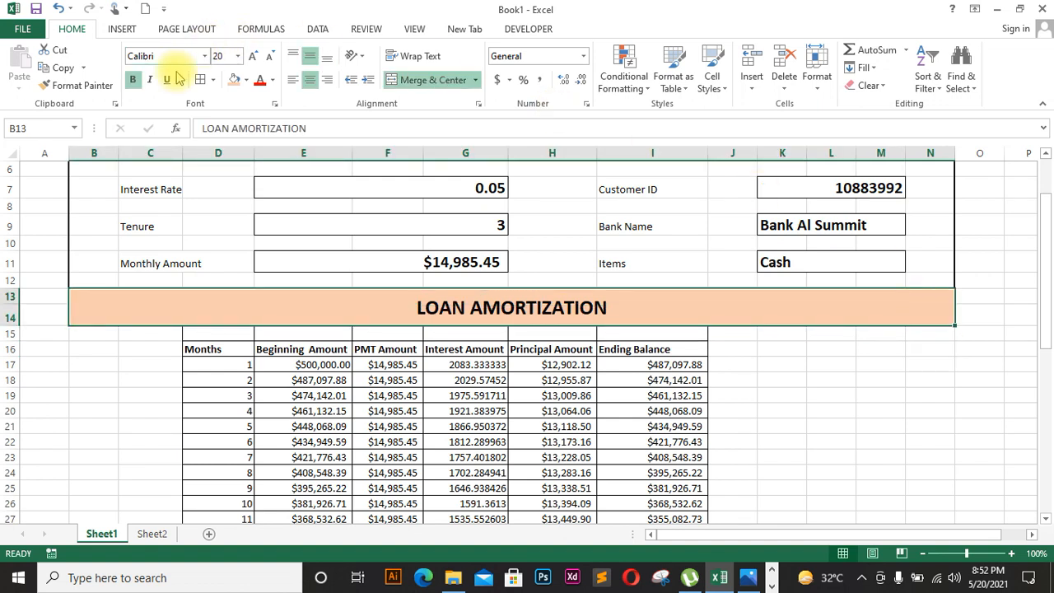
left_click(214, 80)
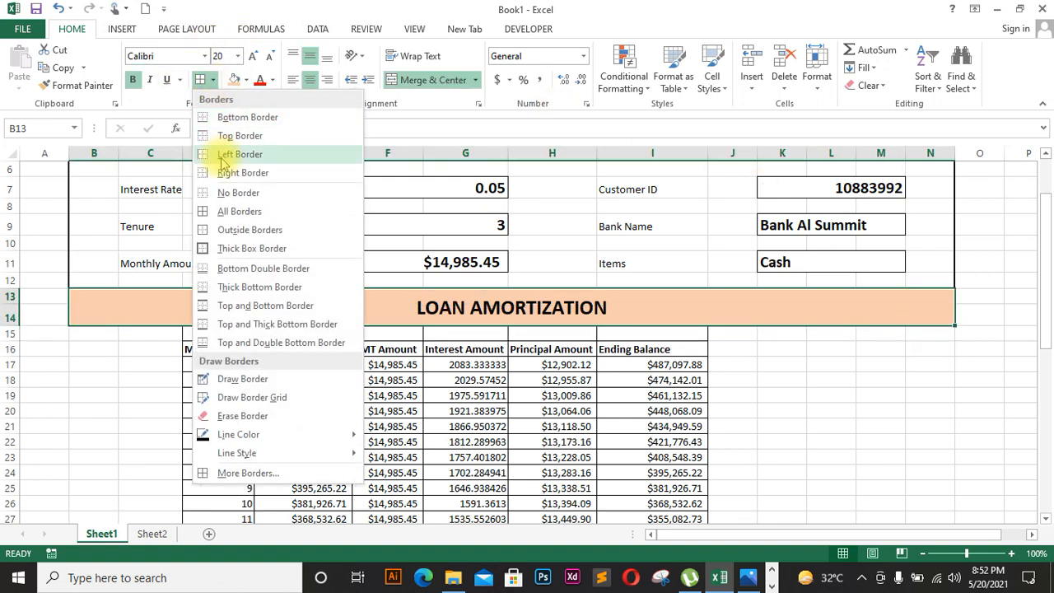
left_click(236, 229)
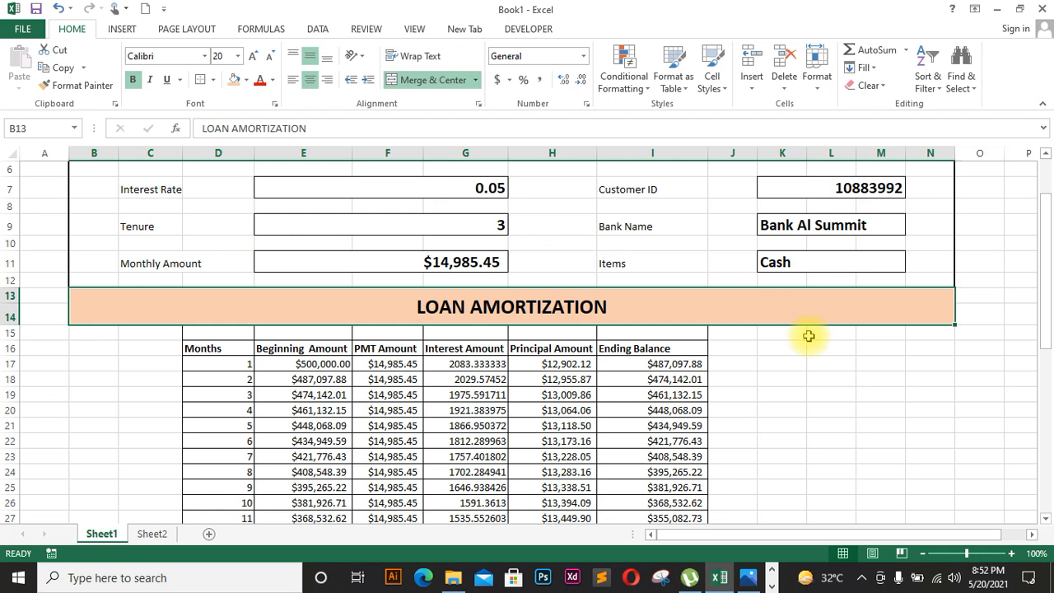
left_click(801, 334)
left_click_drag(1046, 339, 1044, 278)
left_click(943, 412)
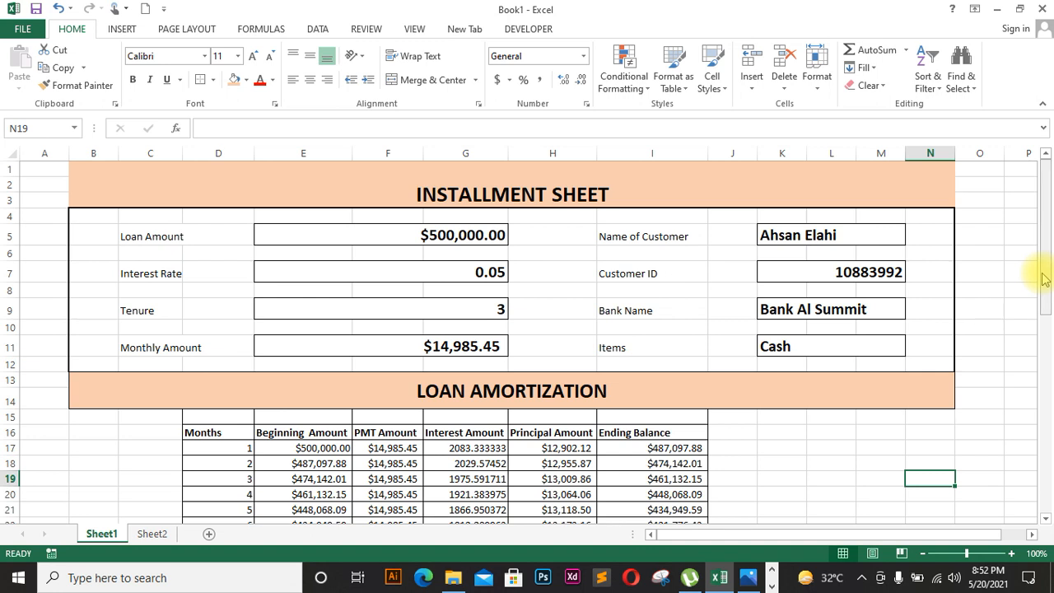
Step: Turn off worksheet gridlines in the View settings, then return to Home
left_click(415, 31)
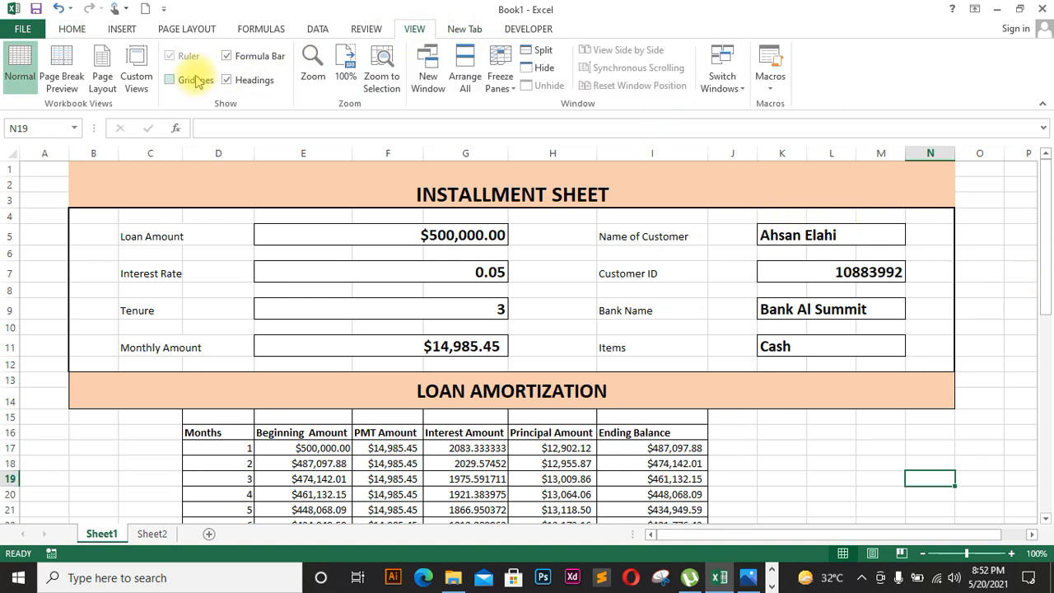
left_click(746, 420)
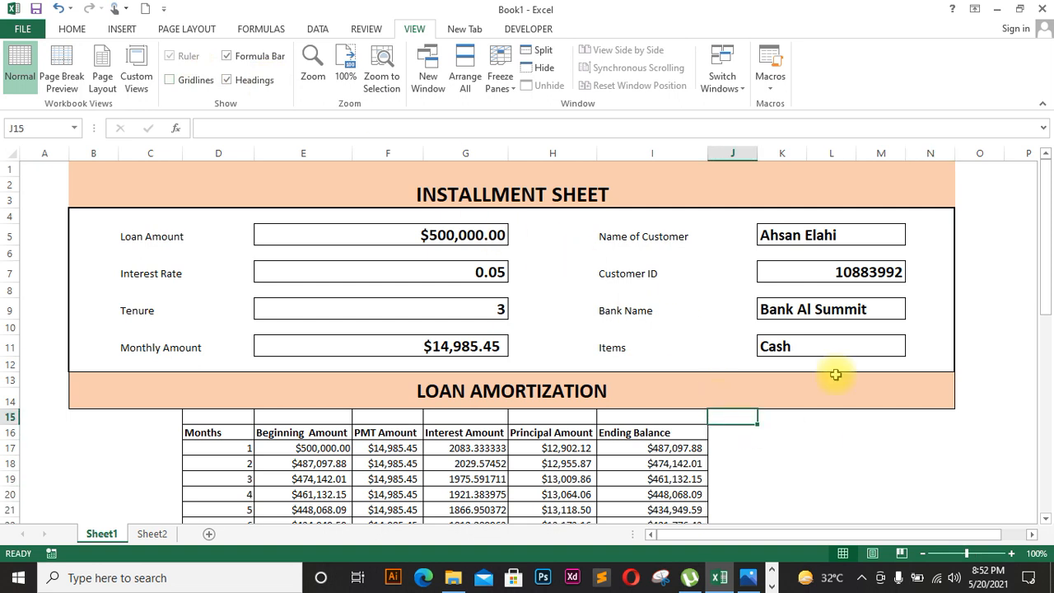
left_click(900, 185)
left_click(78, 29)
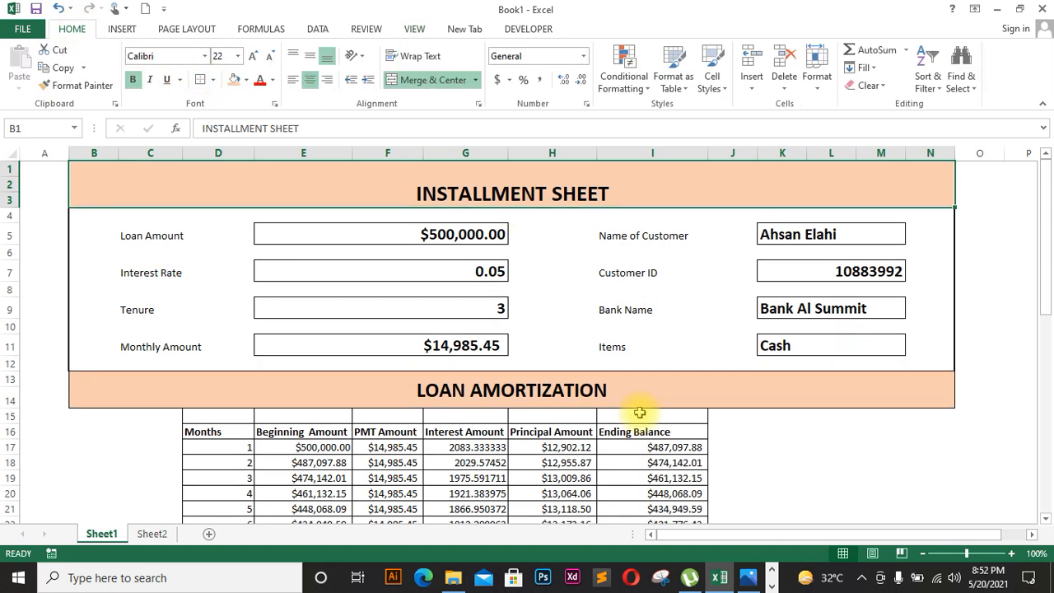
Step: Apply a medium orange table style to the schedule, including the blank row above
left_click(756, 463)
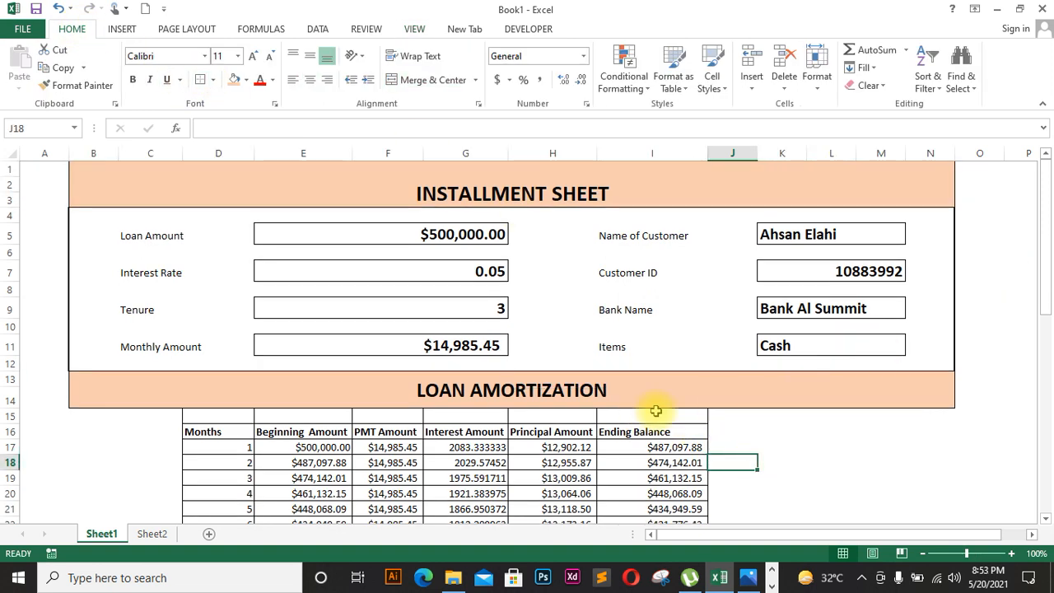
left_click_drag(683, 427, 207, 450)
left_click(212, 431)
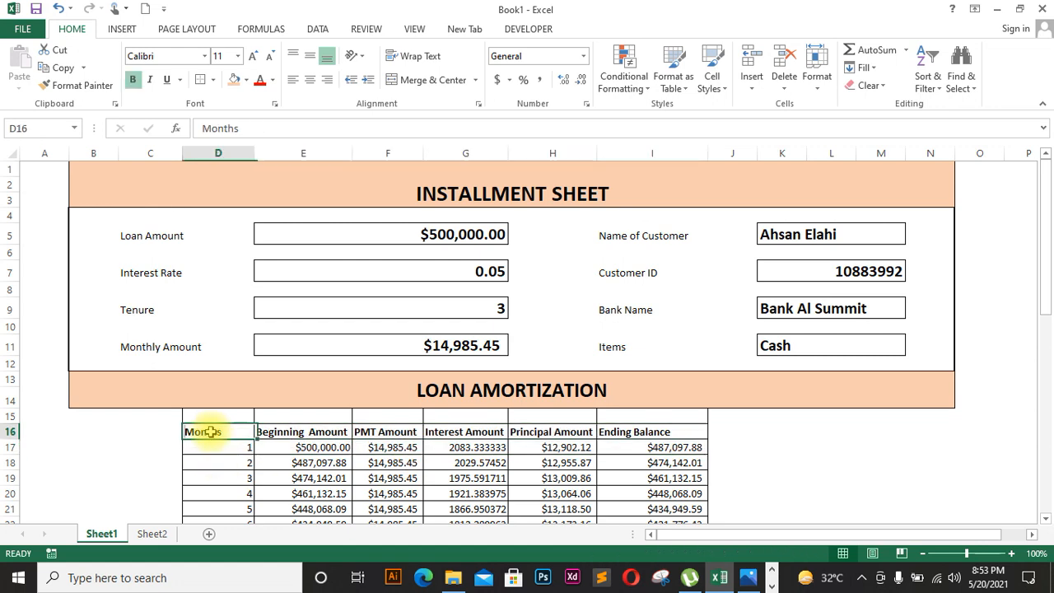
left_click_drag(211, 414, 666, 494)
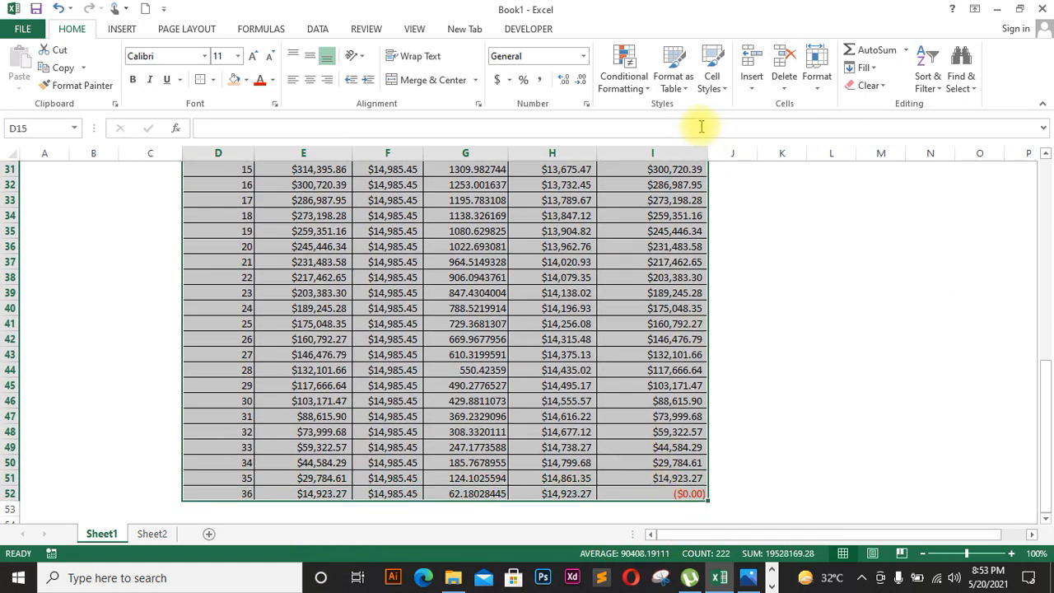
left_click(691, 94)
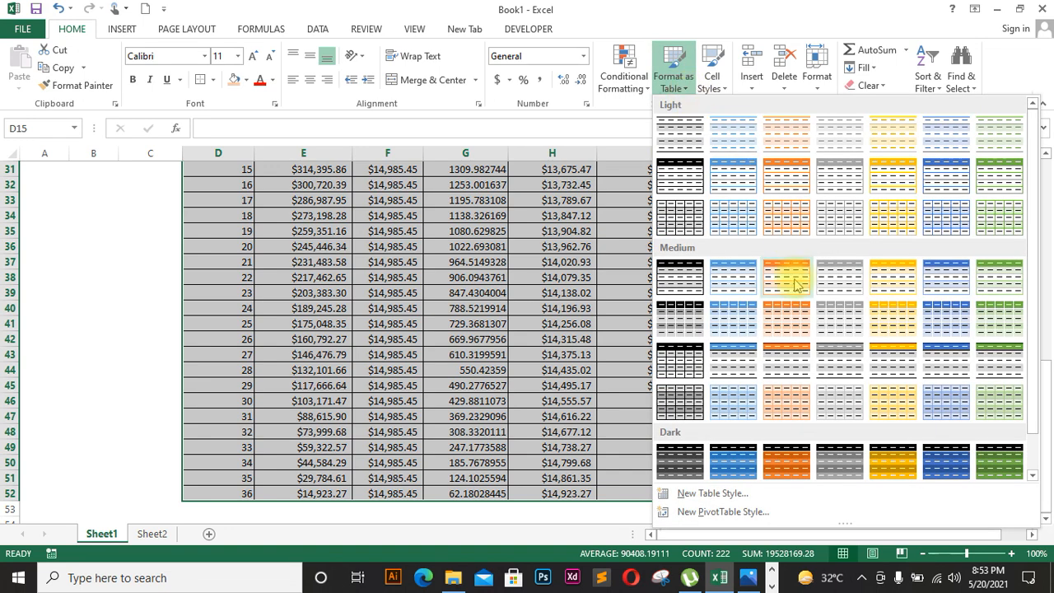
left_click(793, 319)
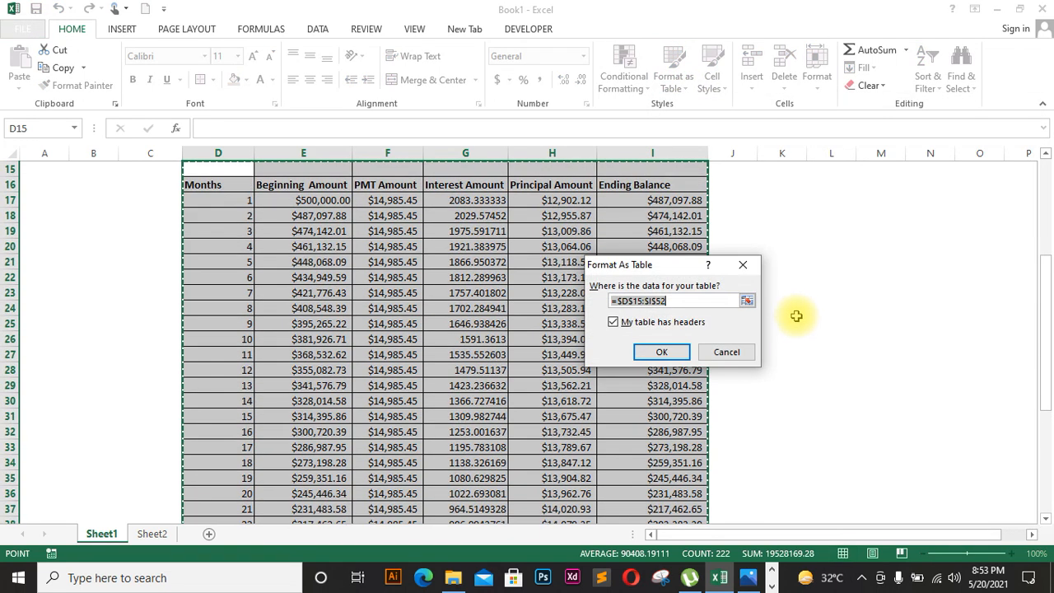
left_click(662, 352)
left_click(926, 262)
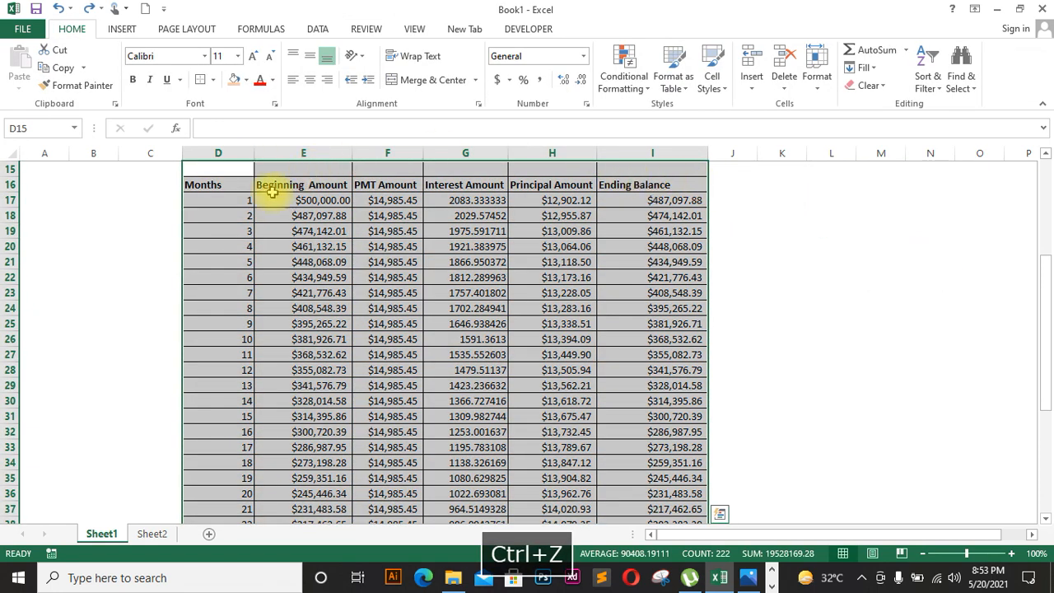
Step: Format D16:I52 as a medium orange banded table, Table2, with filter headers
left_click(216, 186)
left_click_drag(211, 184, 635, 487)
left_click(680, 91)
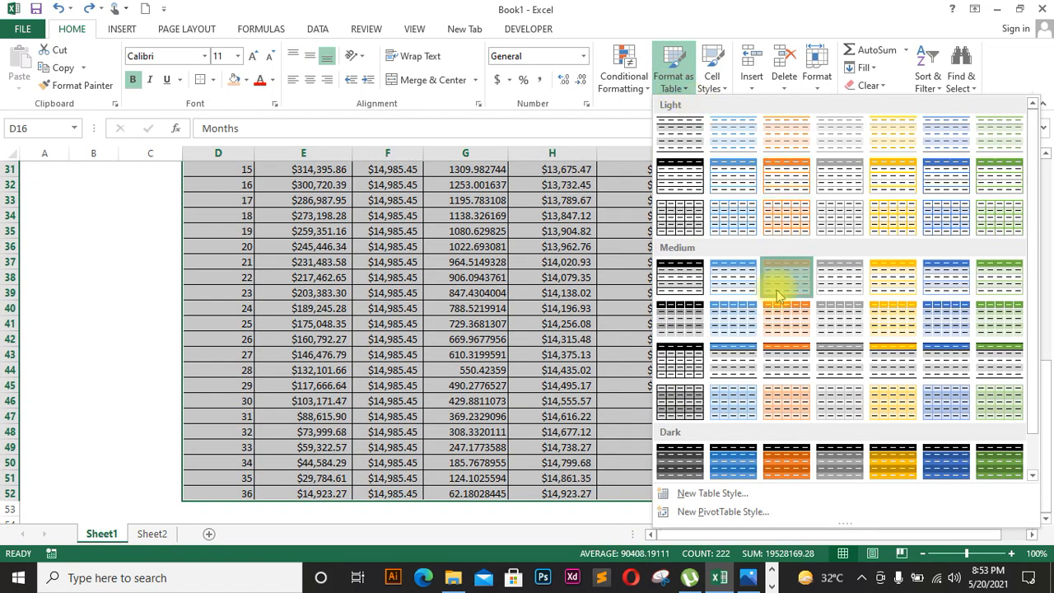
left_click(779, 296)
left_click(658, 352)
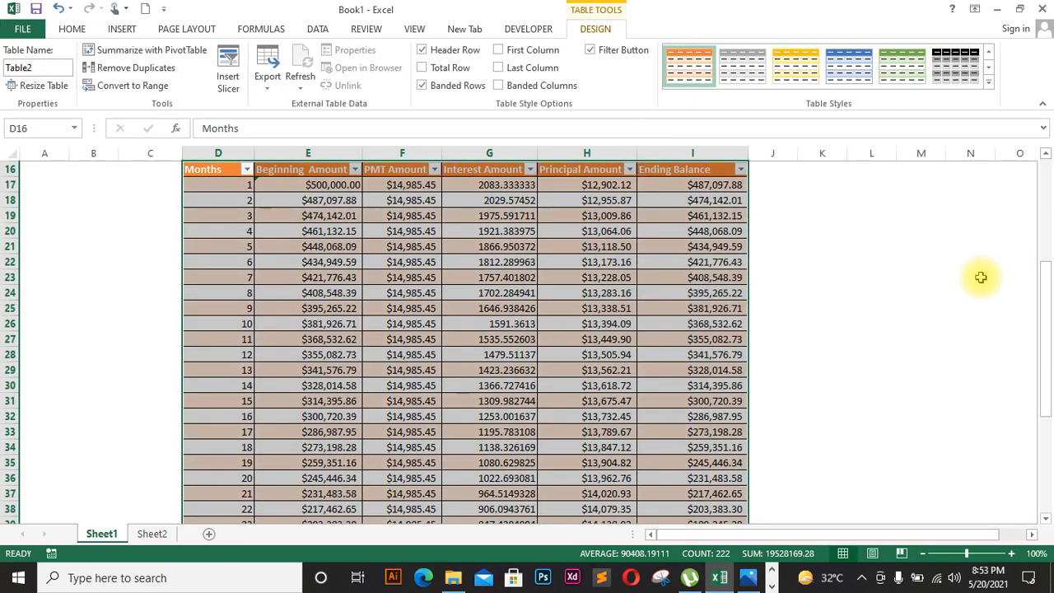
left_click_drag(1049, 292, 1044, 191)
Step: Remove all borders from the empty row D15:I15 above the table
left_click(1006, 362)
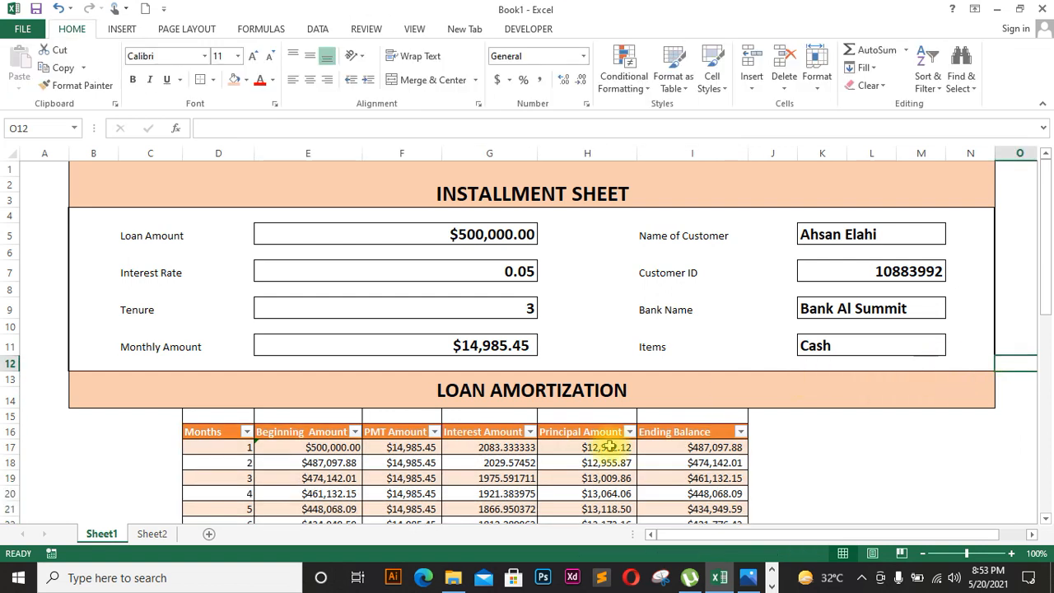
left_click_drag(735, 416, 223, 414)
left_click(213, 79)
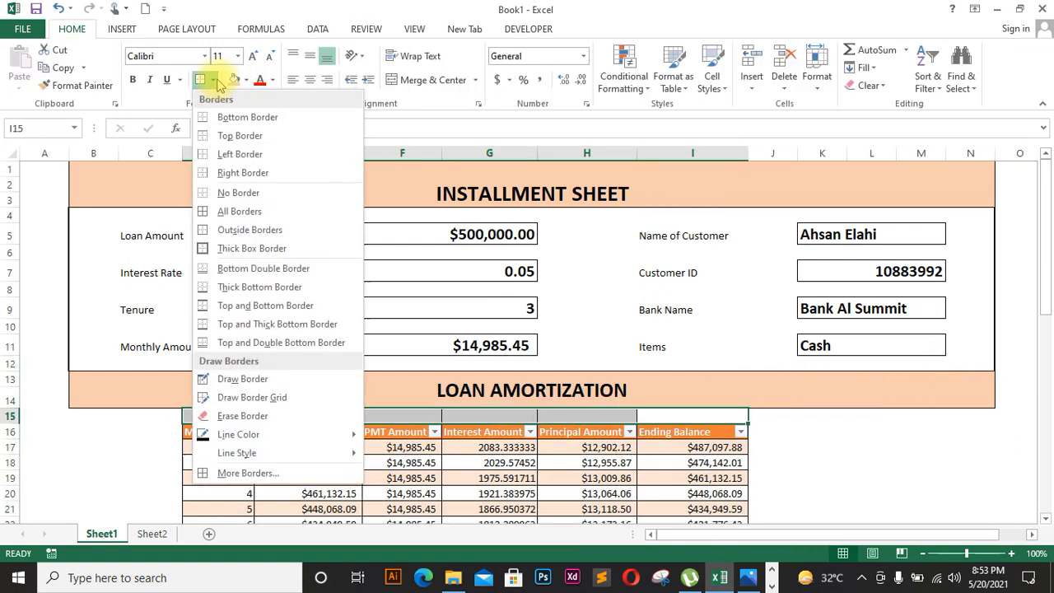
left_click(236, 198)
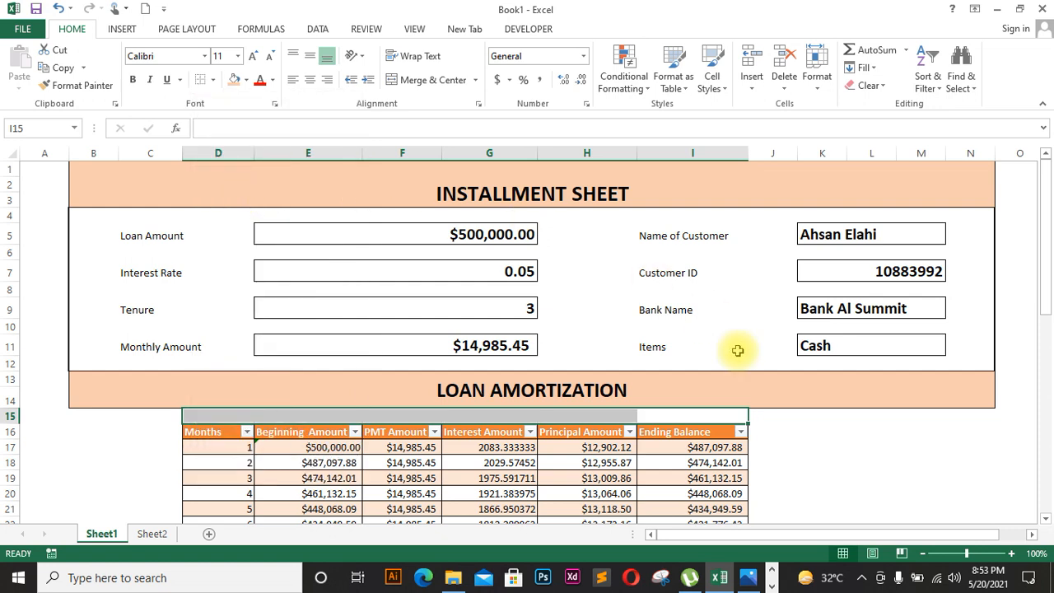
left_click(829, 442)
Step: Put an outside border around the LOAN AMORTIZATION title band
left_click(683, 393)
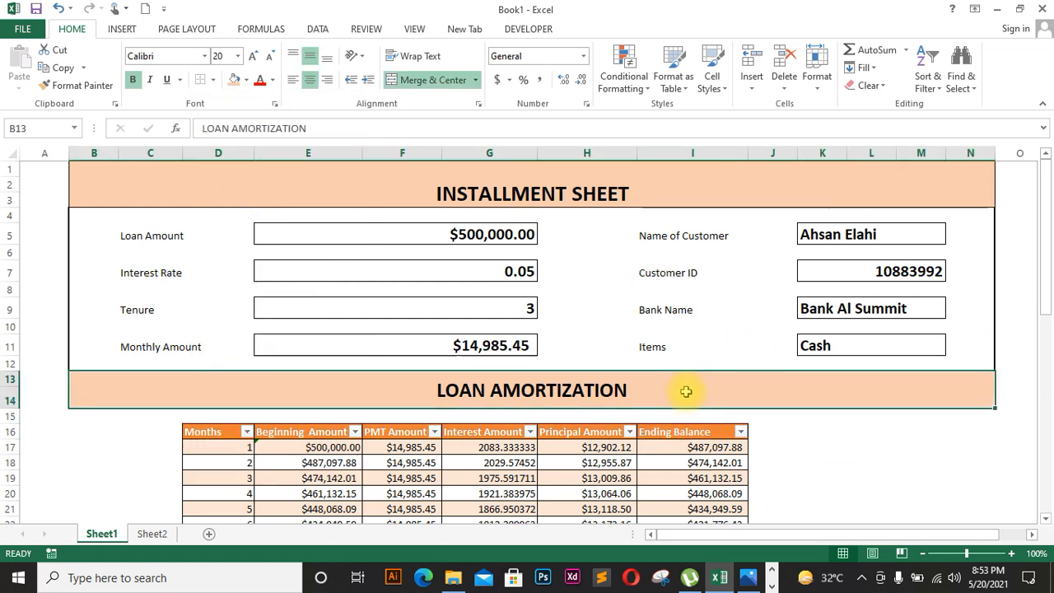
left_click(214, 79)
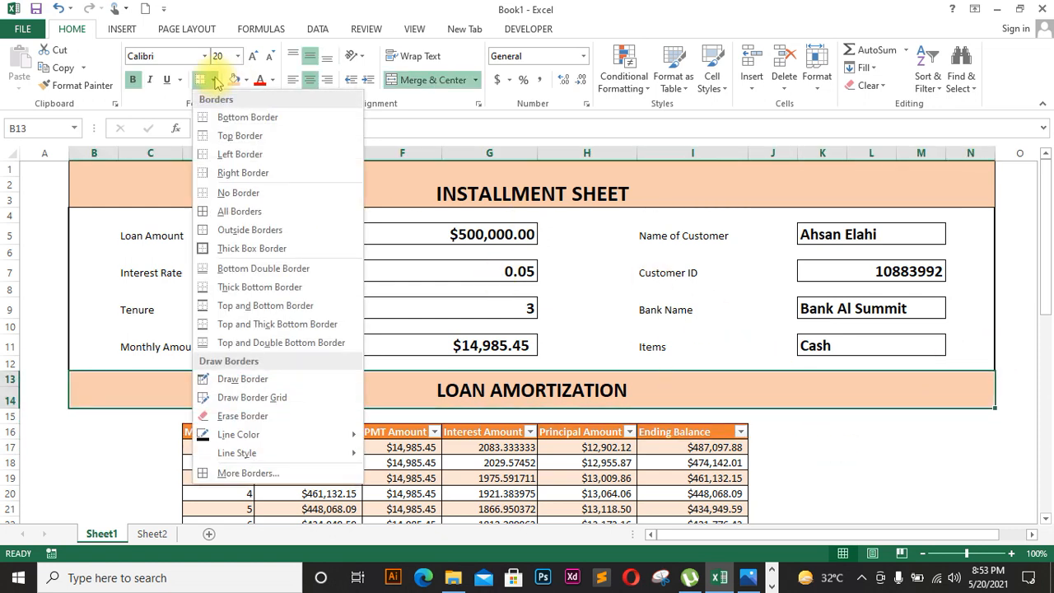
left_click(247, 231)
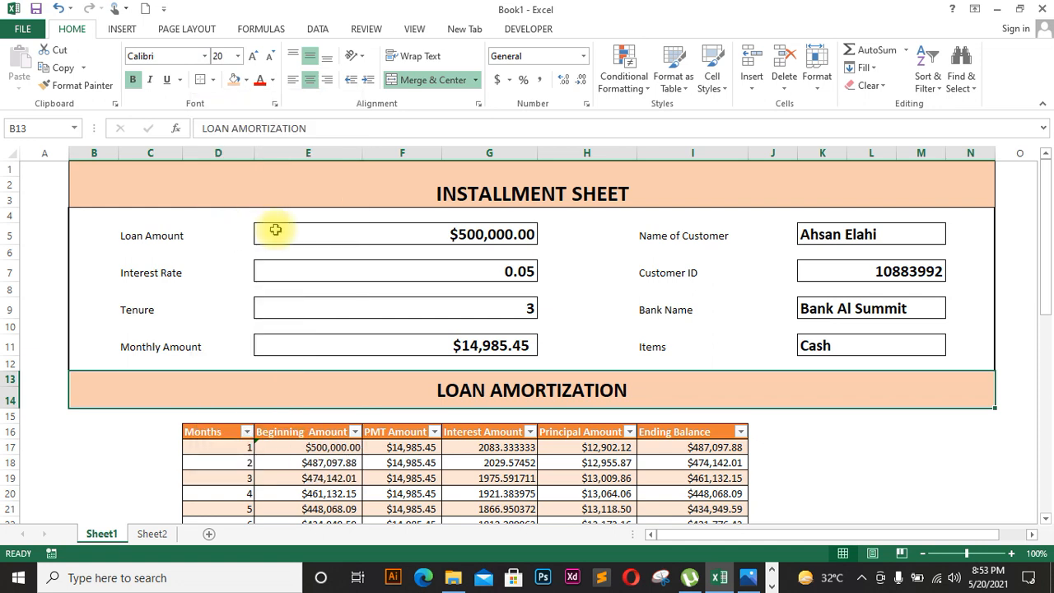
left_click(849, 461)
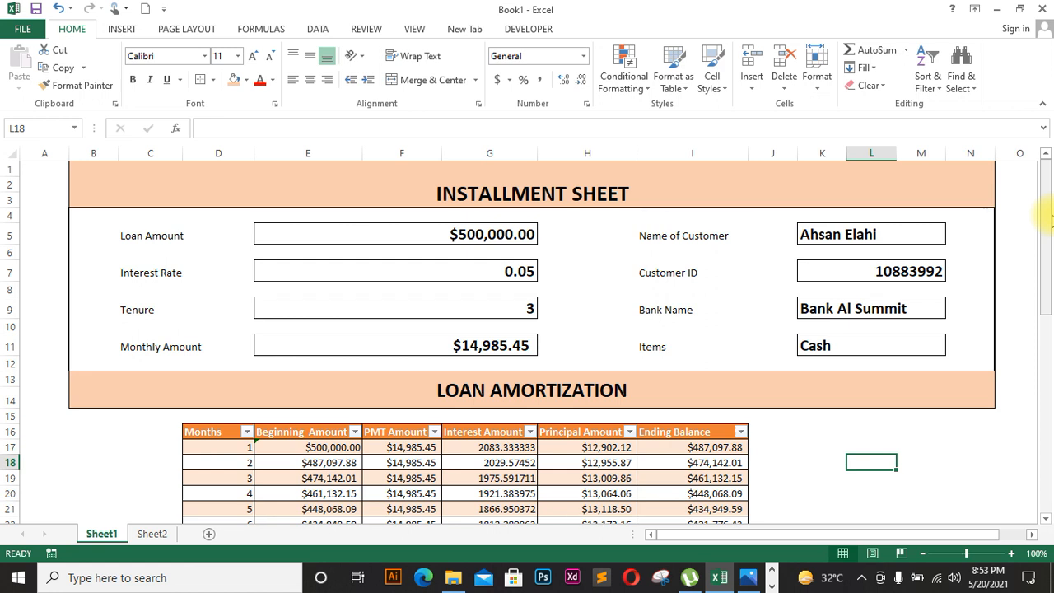
left_click(532, 307)
left_click(542, 310)
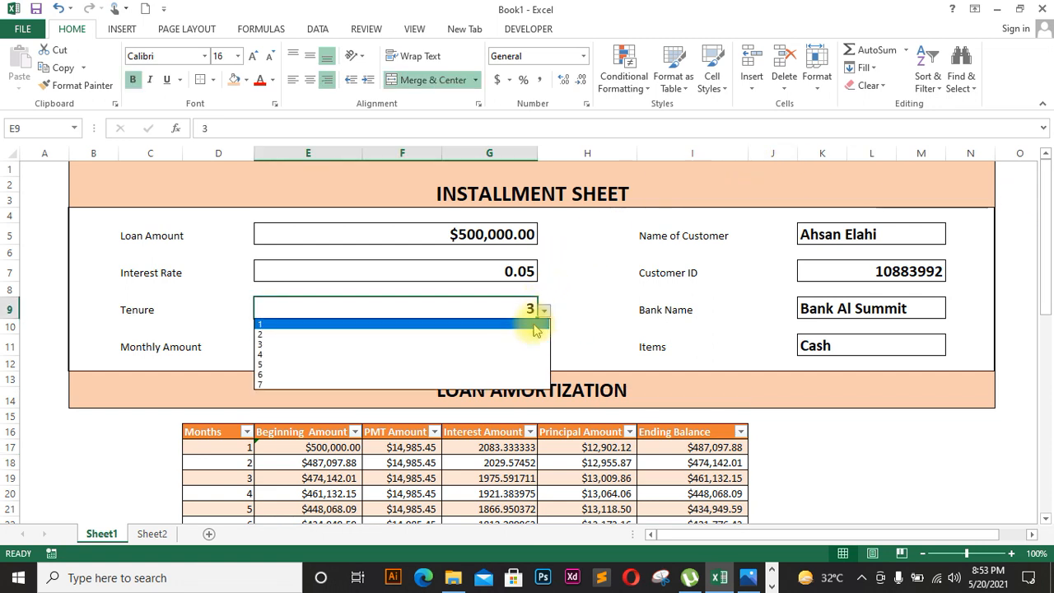
left_click(520, 354)
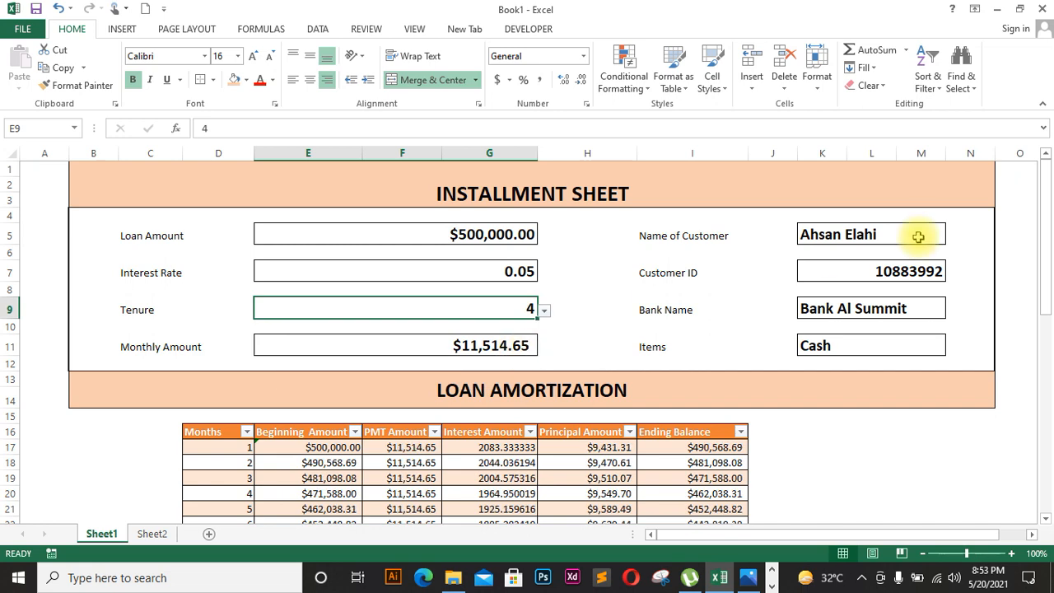
left_click_drag(1043, 217, 1050, 550)
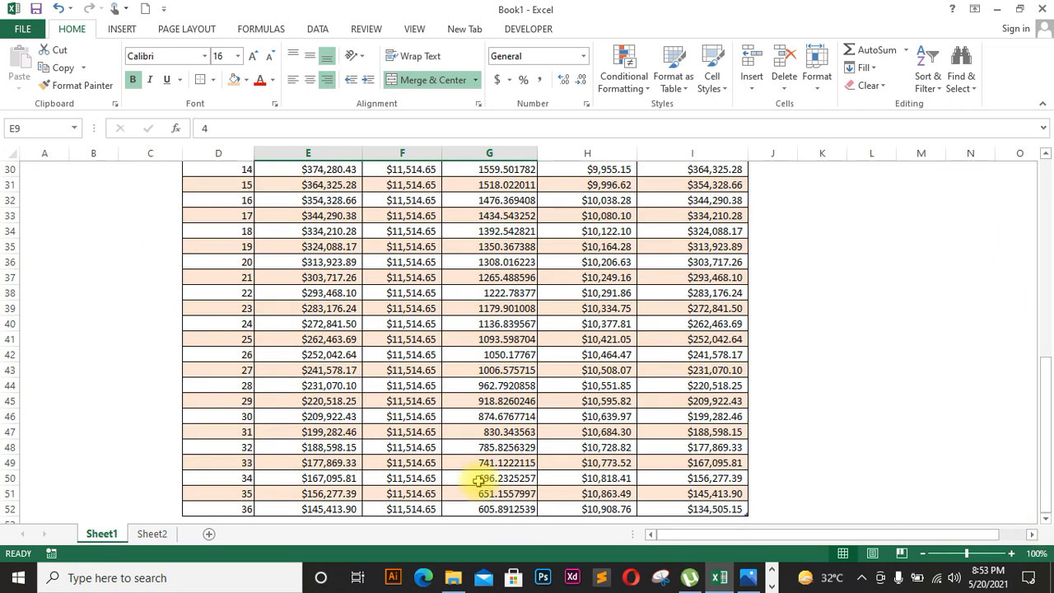
left_click(256, 510)
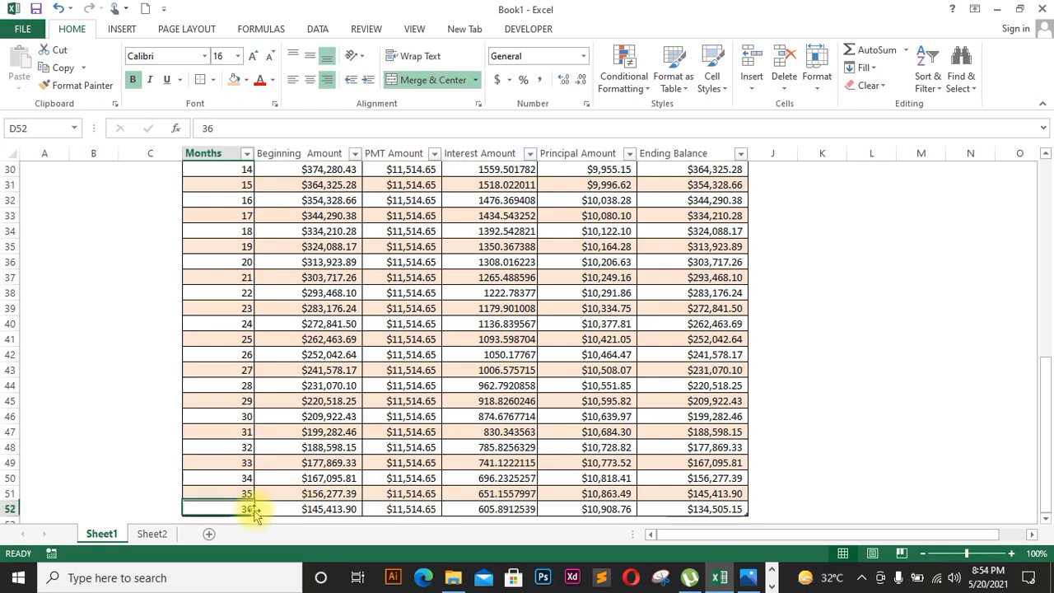
key("Down")
key("Down")
key("Down")
key("Down")
key("Down")
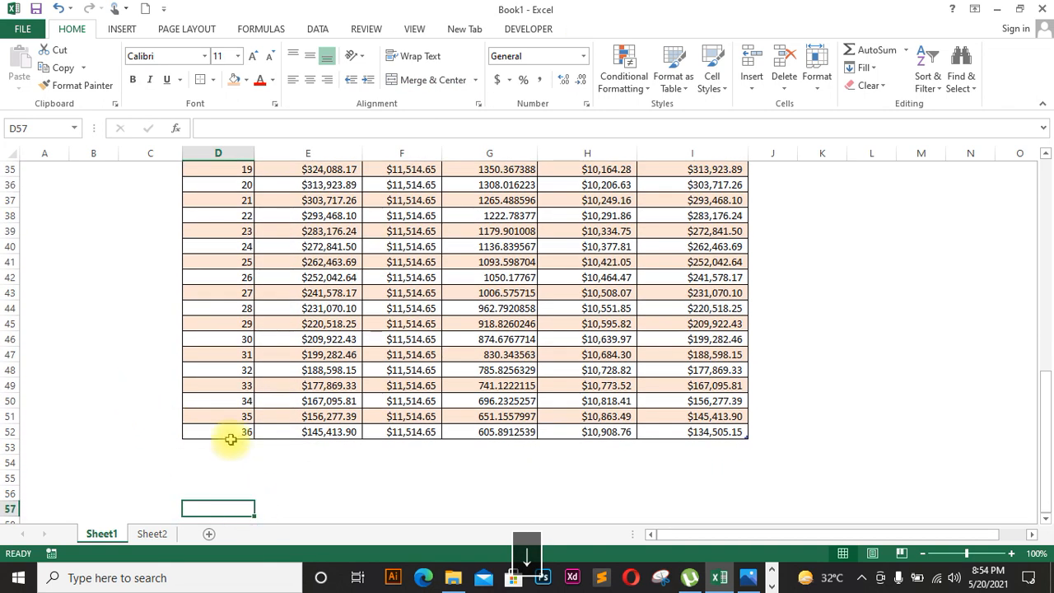
left_click(254, 434)
left_click_drag(256, 440, 251, 481)
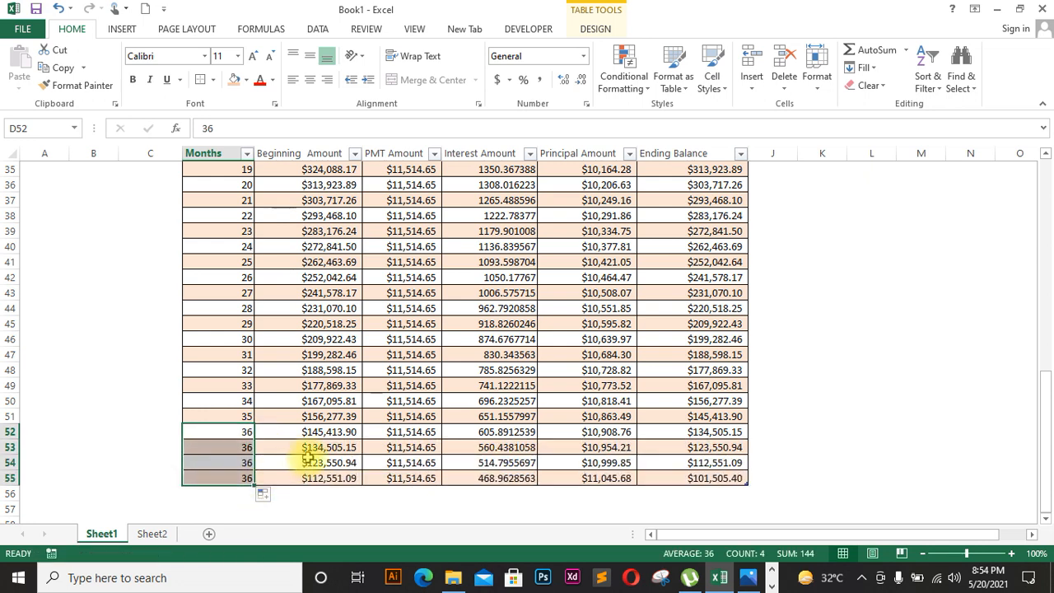
key("ctrl+z")
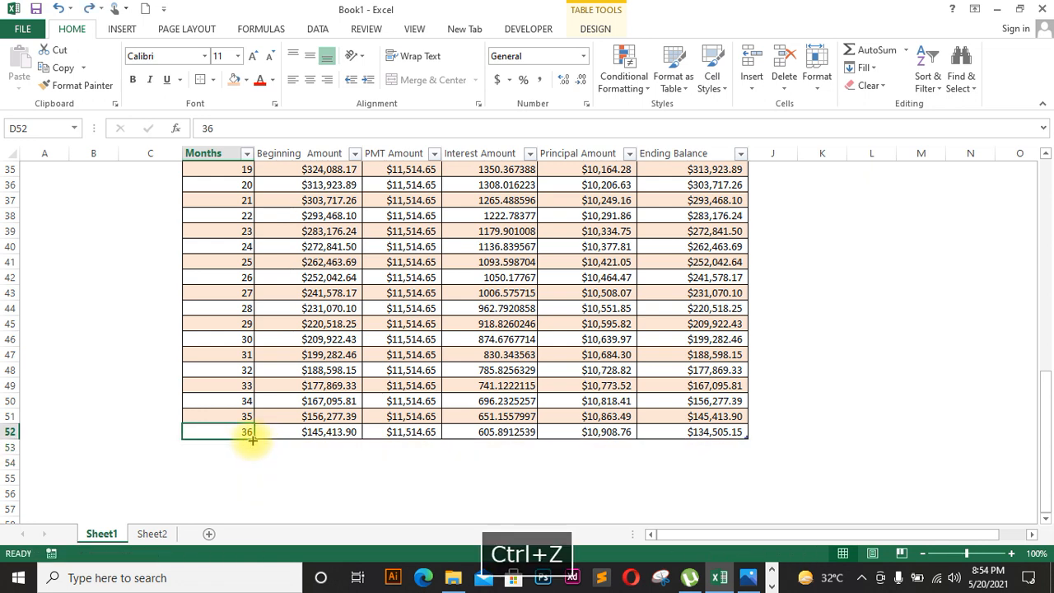
left_click_drag(253, 439, 248, 511)
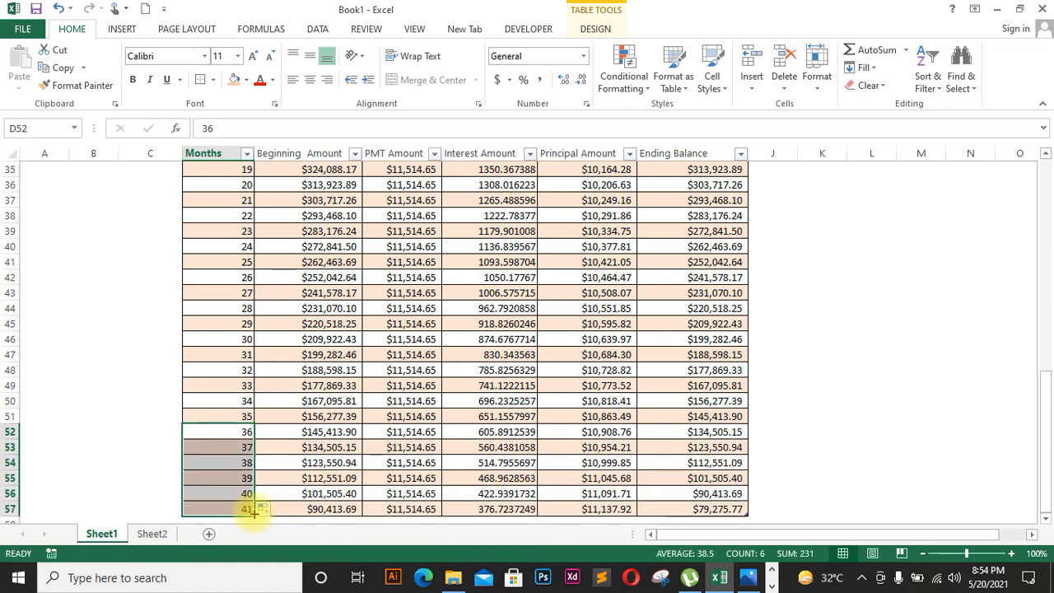
left_click_drag(1049, 384, 1049, 386)
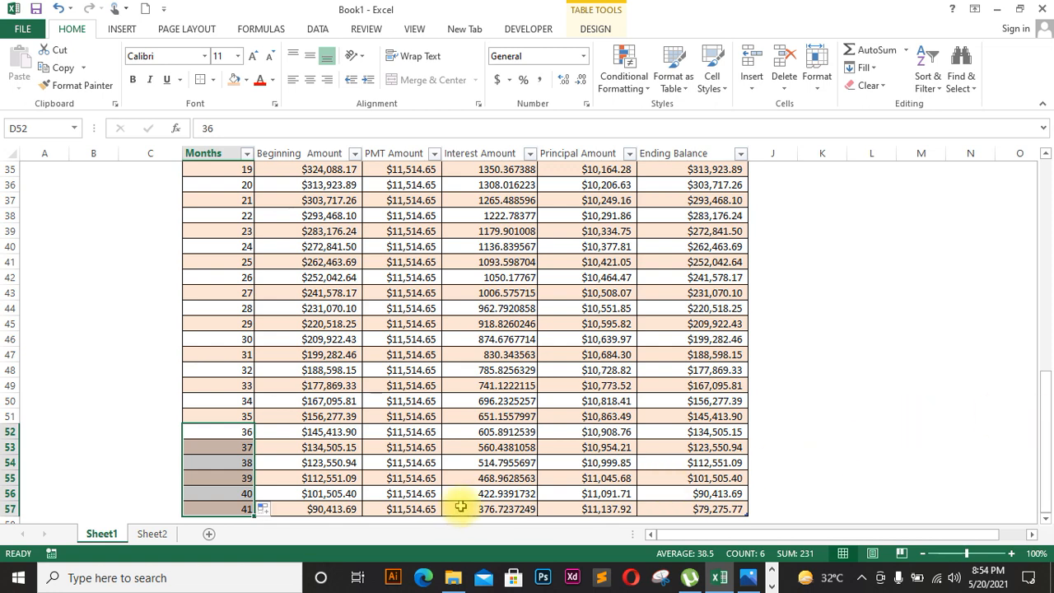
key("Down")
key("Down")
key("Down")
key("Down")
key("Down")
key("Down")
key("Down")
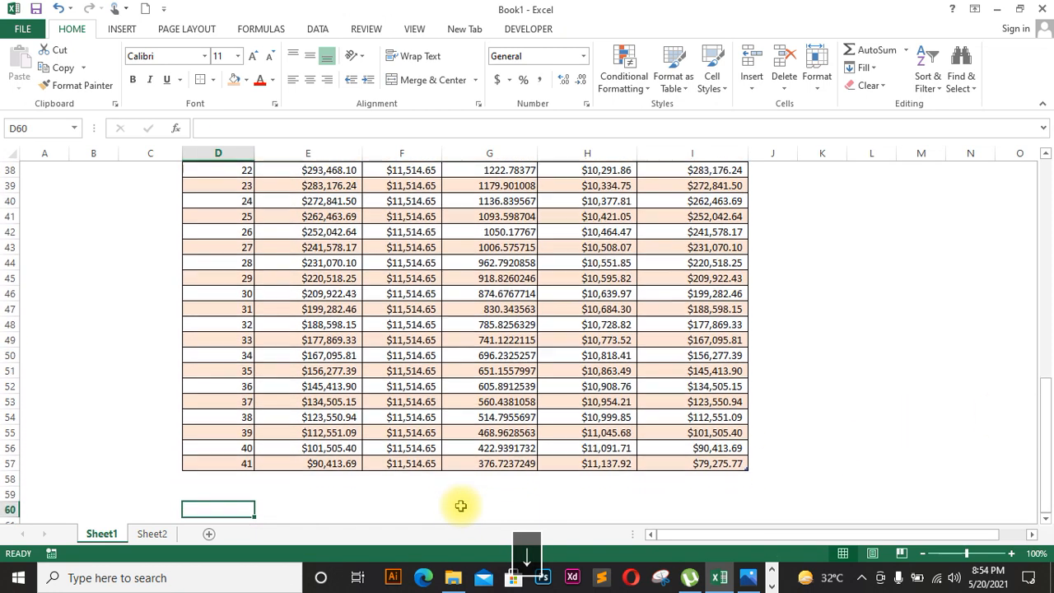
key("Up")
key("Up")
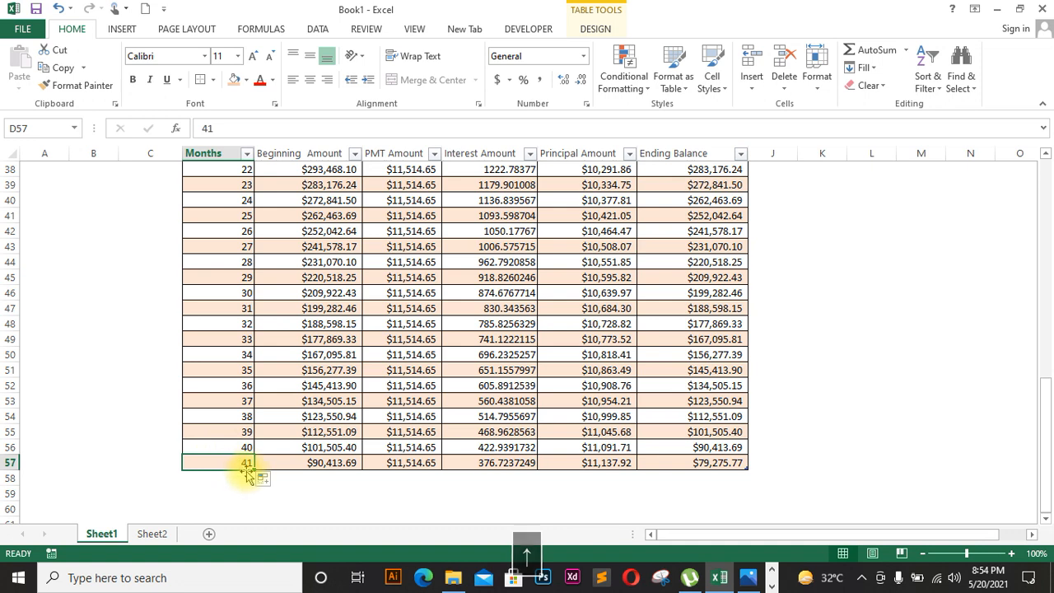
left_click_drag(251, 466, 247, 517)
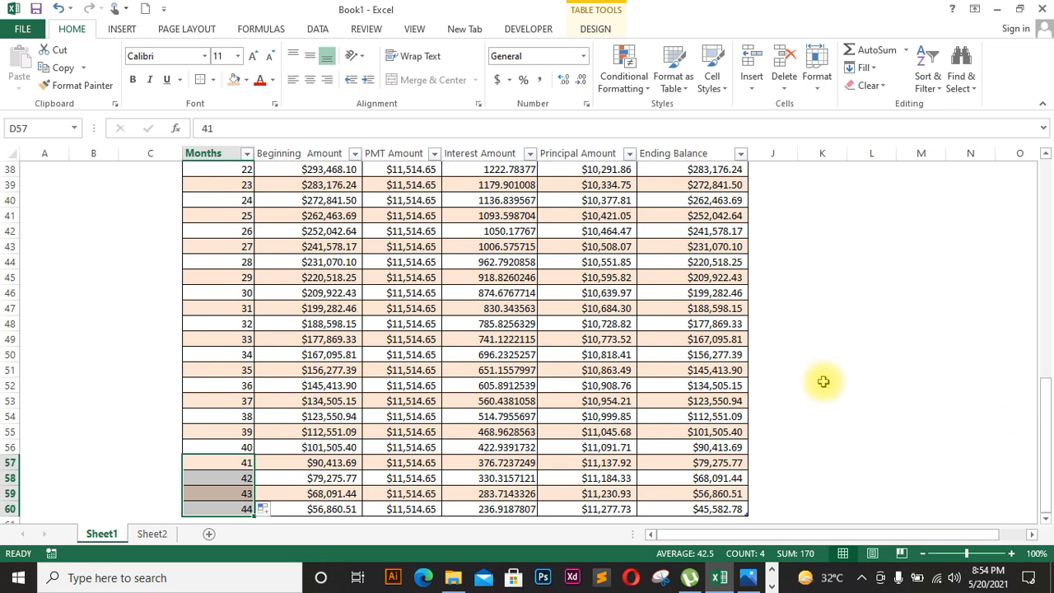
key("ctrl+z")
key("ctrl+z")
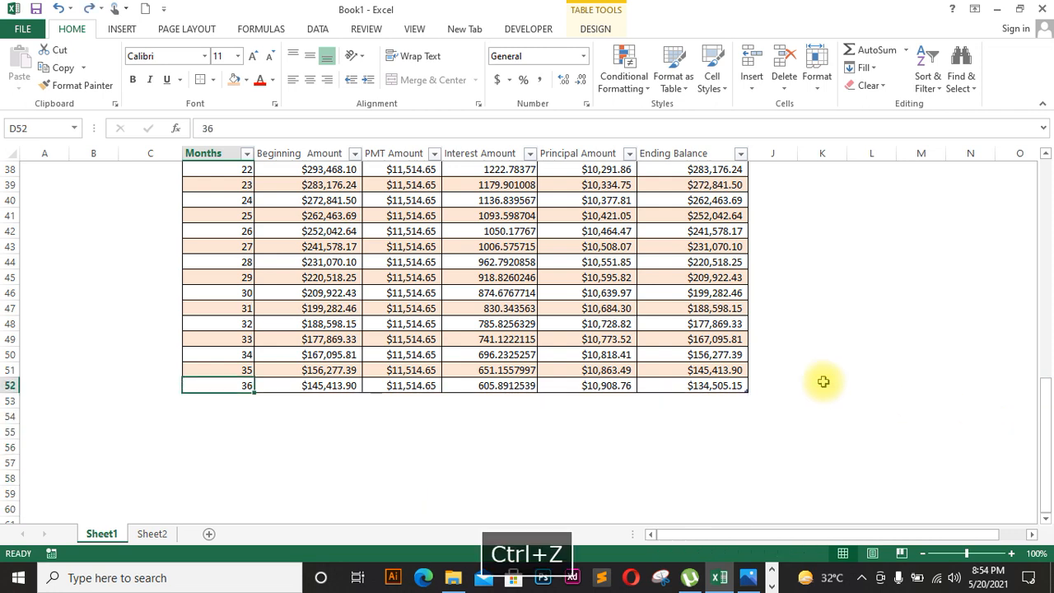
left_click_drag(1048, 468, 1049, 253)
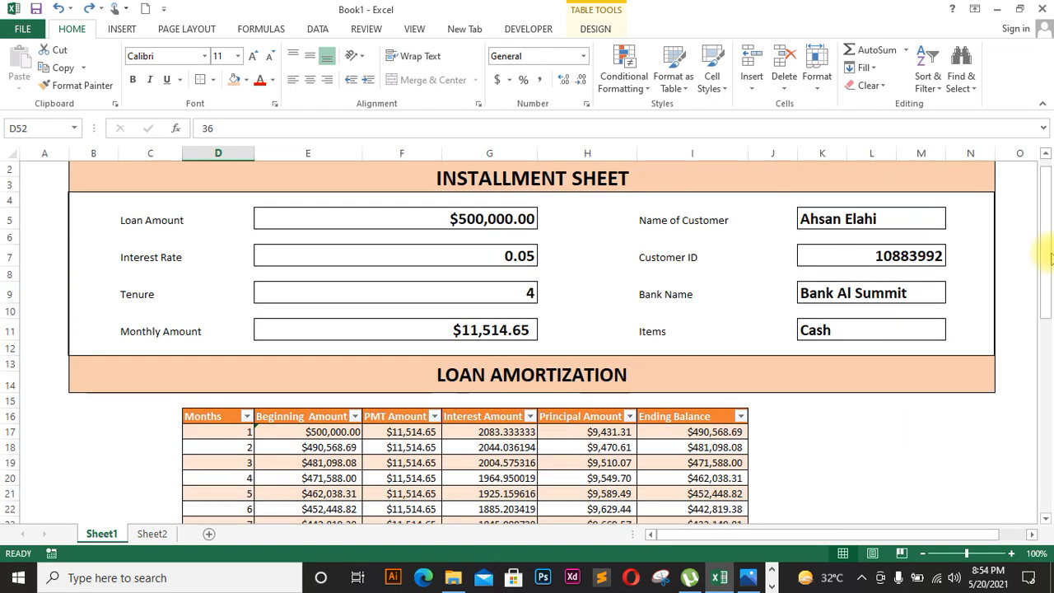
left_click(513, 291)
left_click(544, 294)
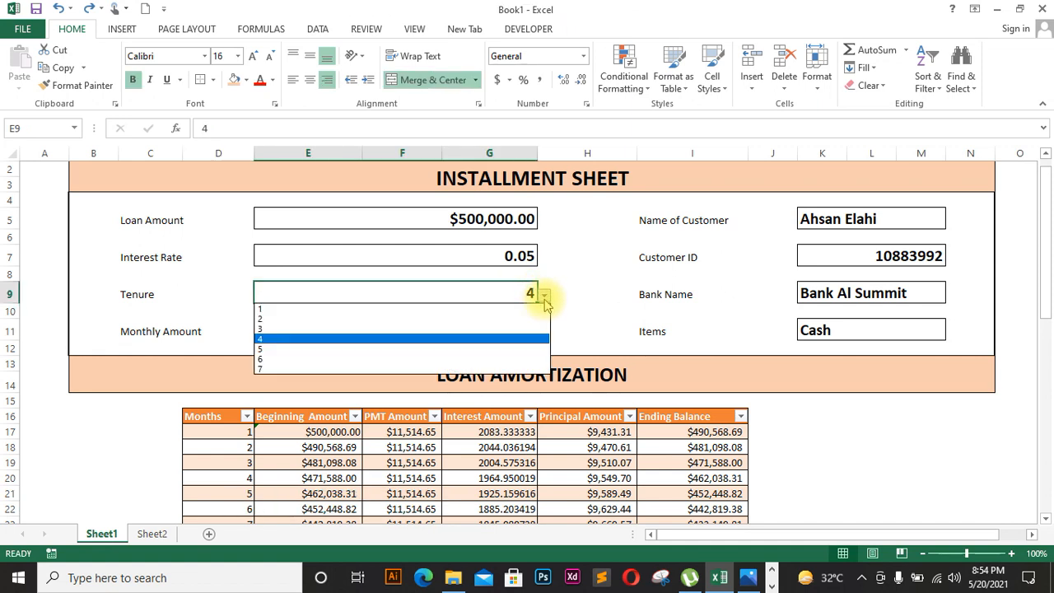
left_click(530, 328)
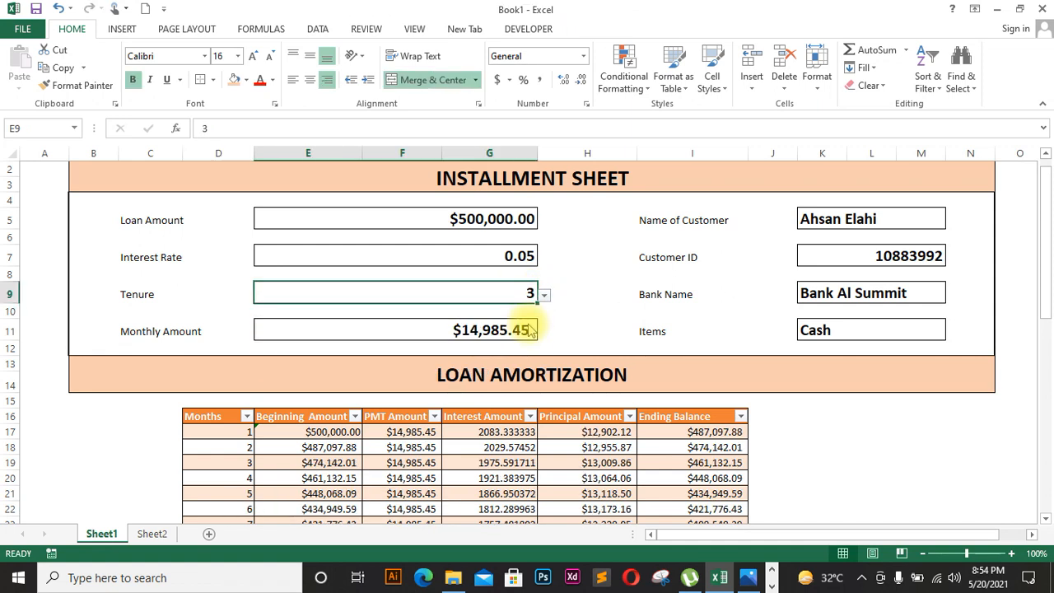